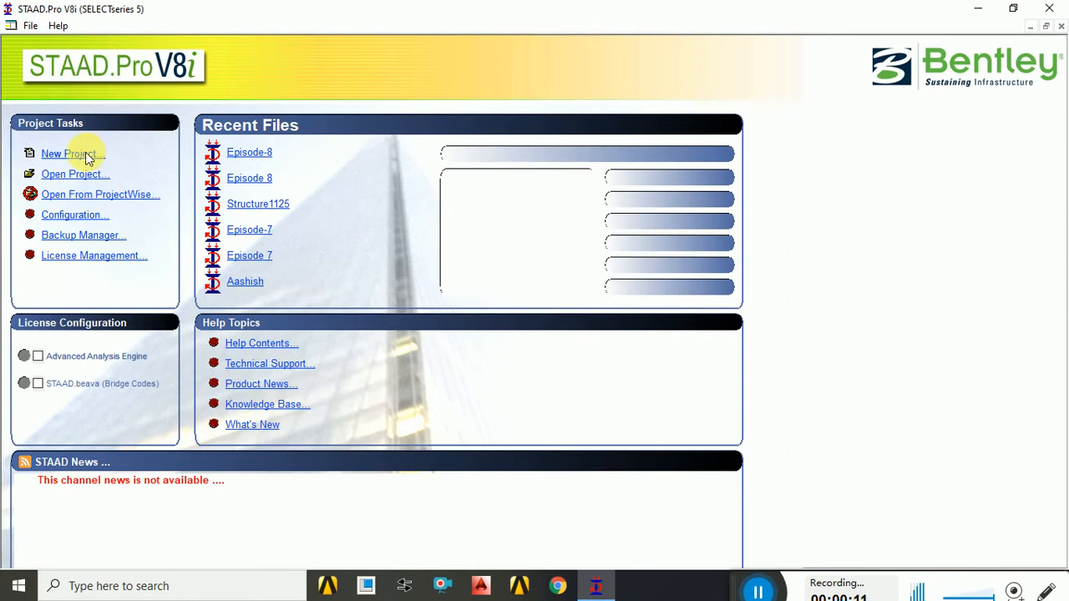
Step: Create a new Space project named Episode-9 and start it with the Add Beam option
click(83, 154)
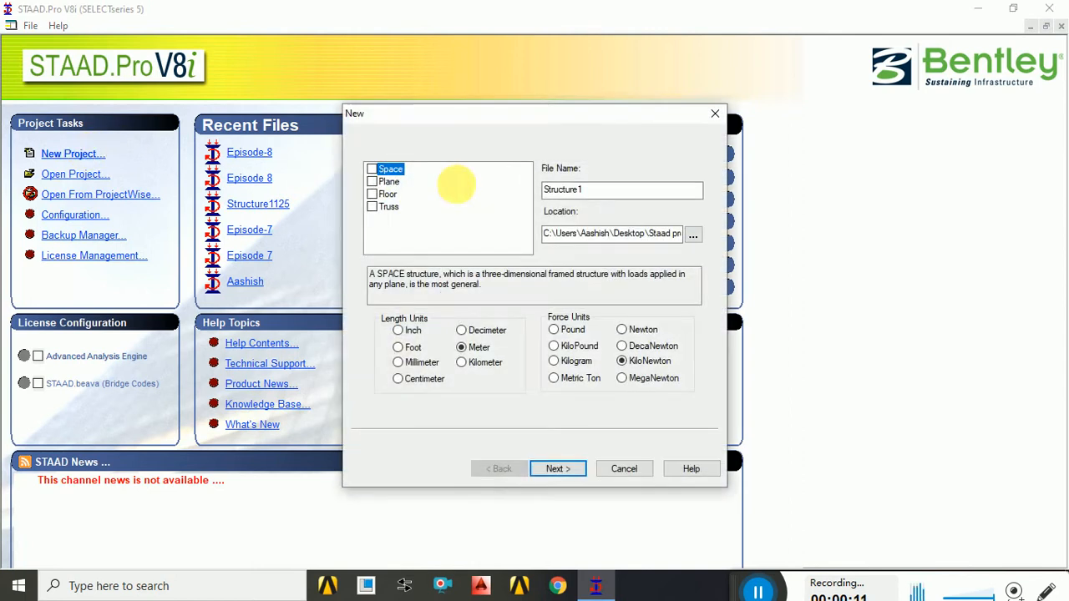
click(372, 169)
click(585, 189)
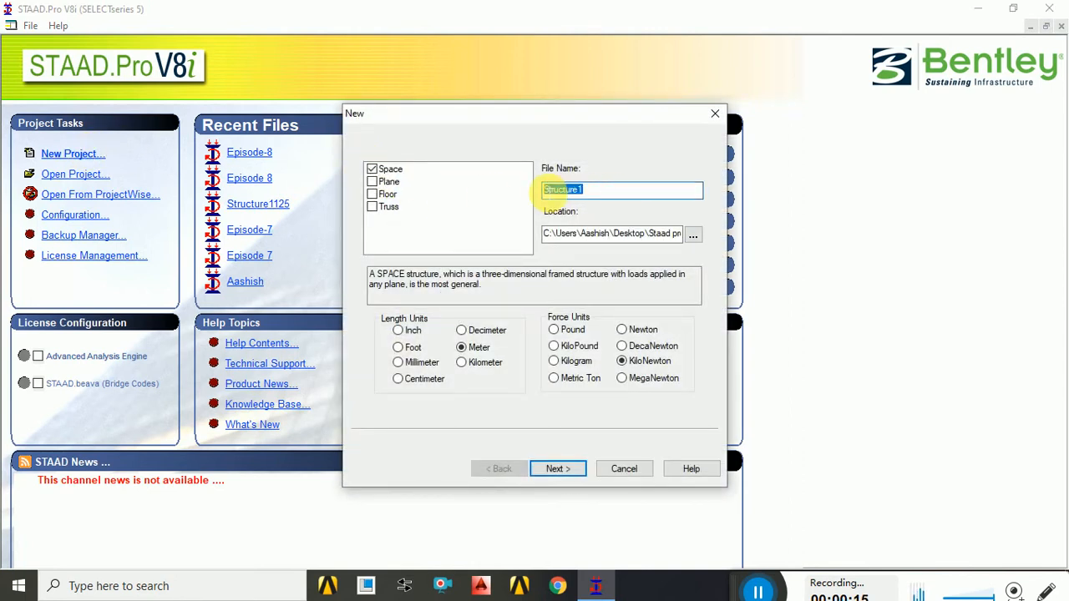
drag(542, 190, 616, 195)
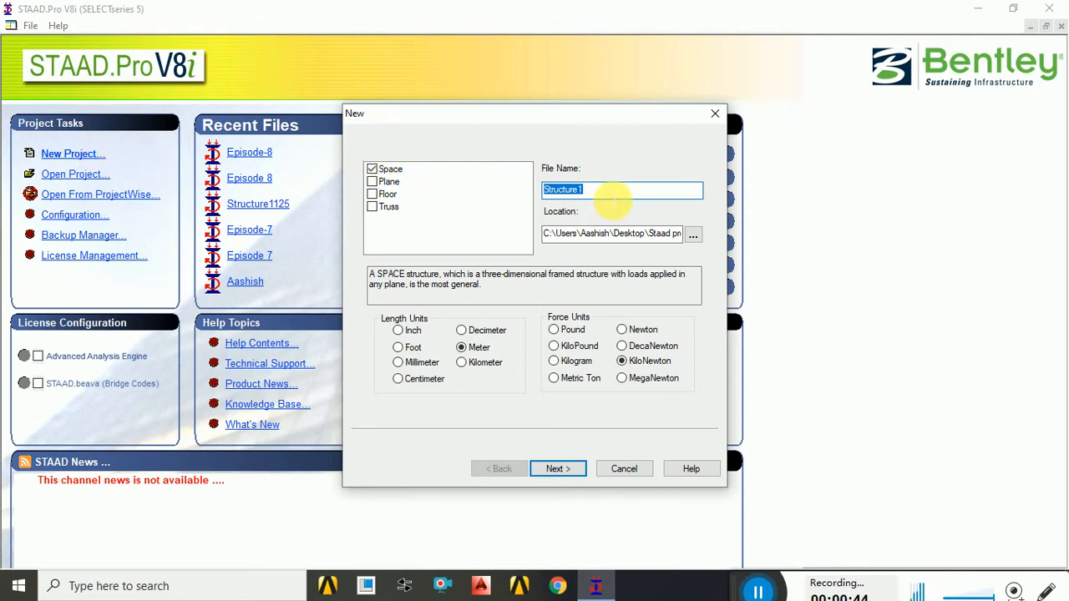
text(Episode-9)
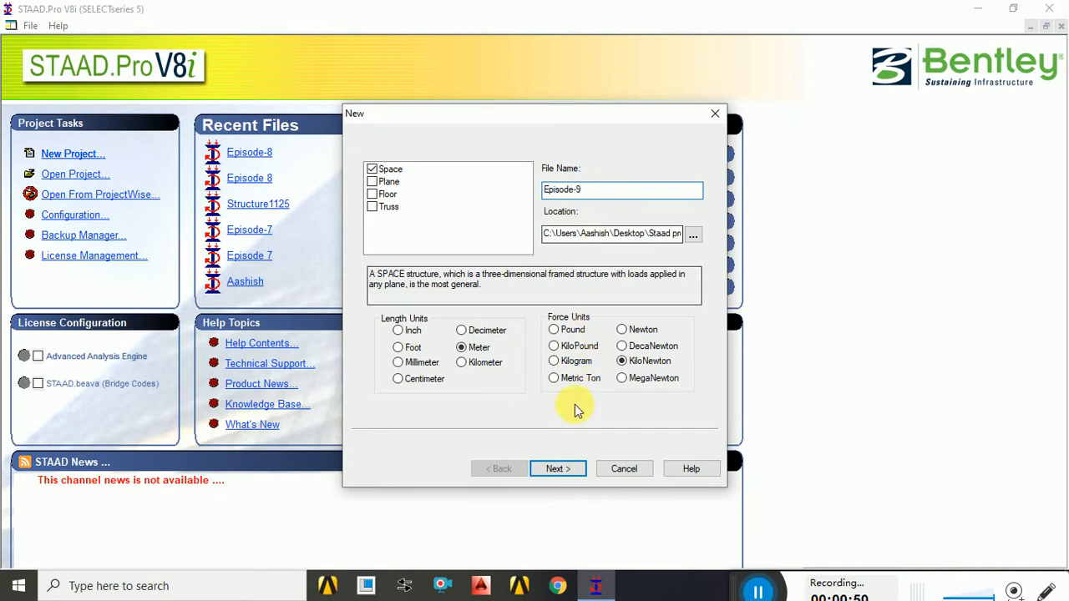
click(567, 473)
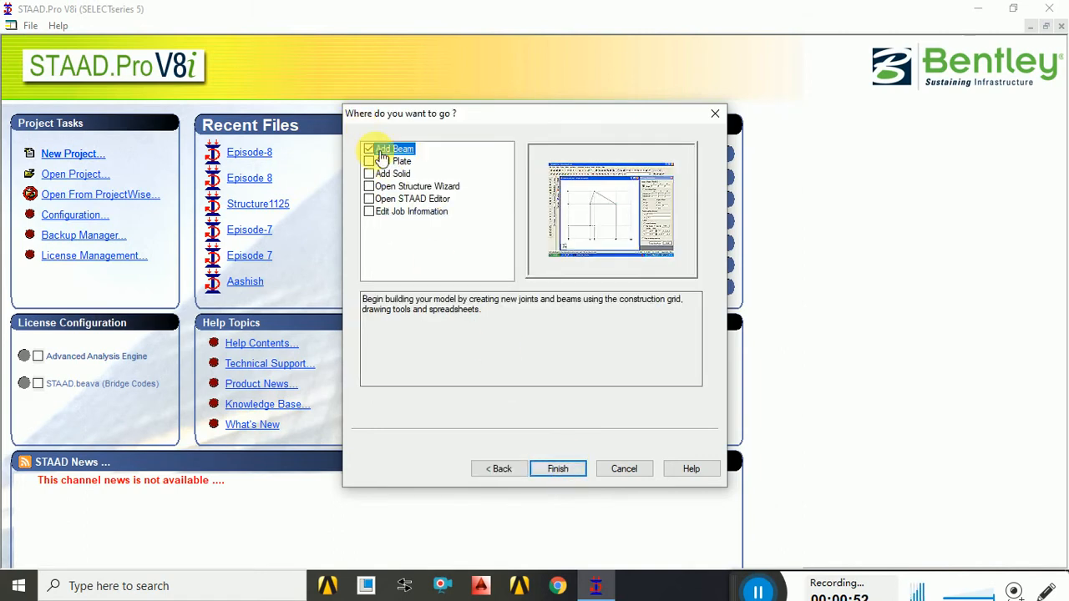
click(572, 471)
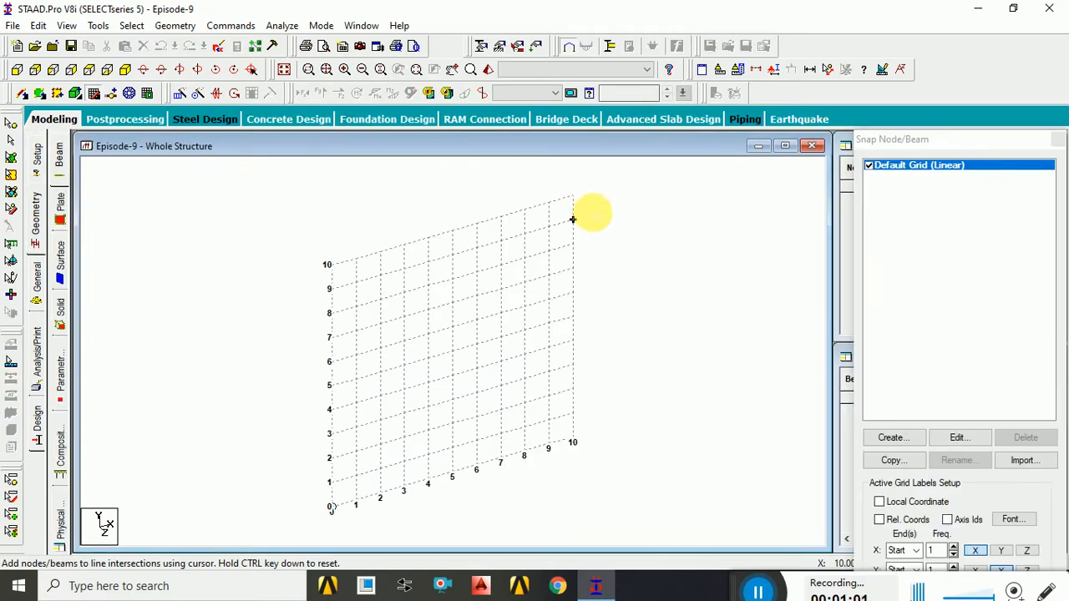
Step: Dismiss the snap grid and create a node at the origin with coordinates 0, 0, 0
click(1058, 141)
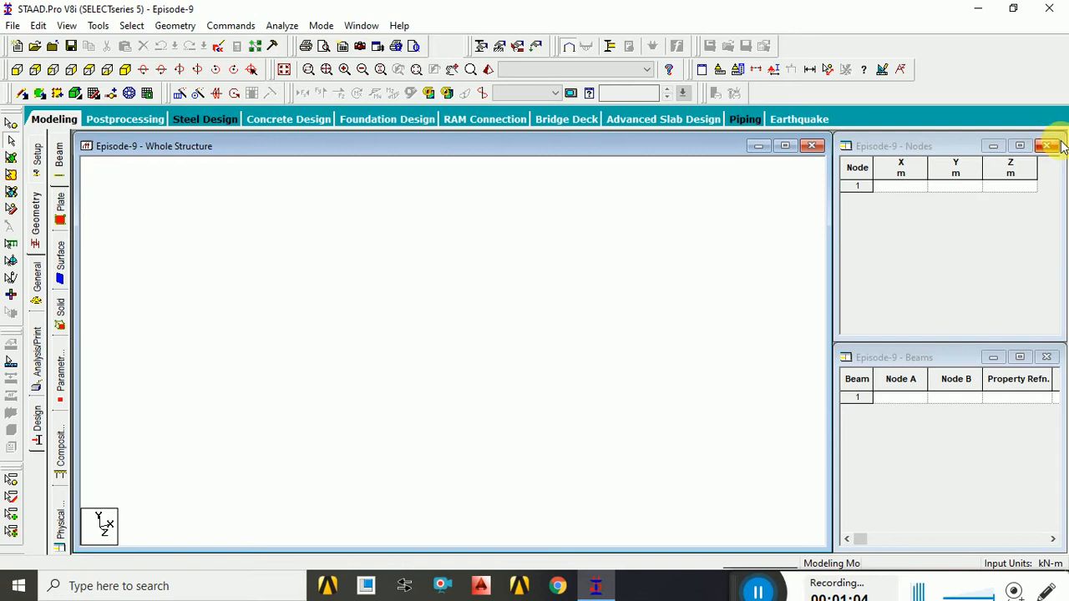
click(914, 189)
text(0)
key(Return)
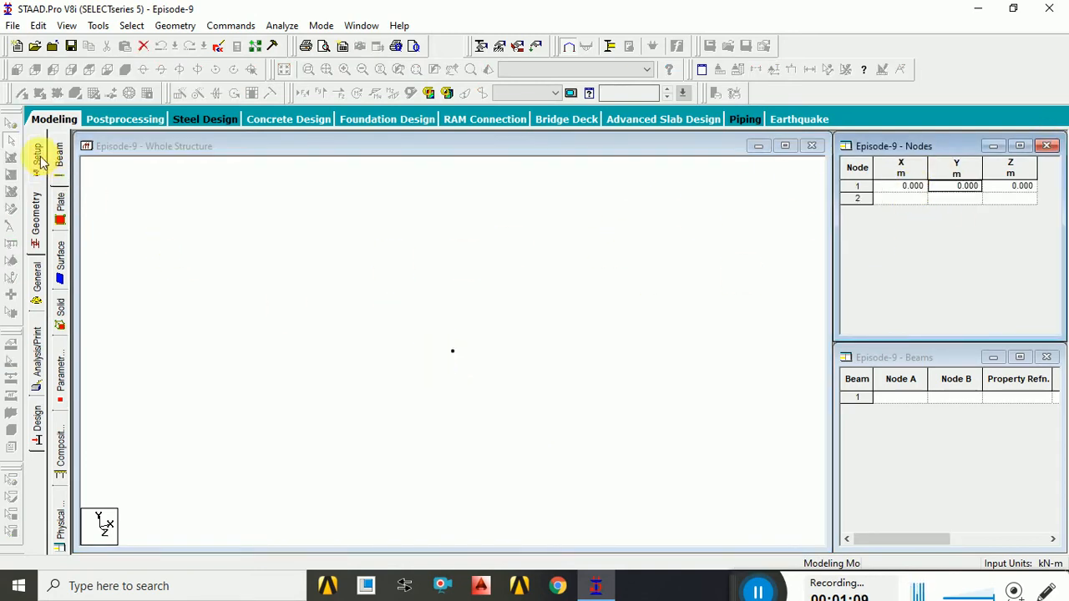
Step: Copy the origin node with Translational Repeat, one step of 5 m along the X direction
click(104, 166)
click(11, 123)
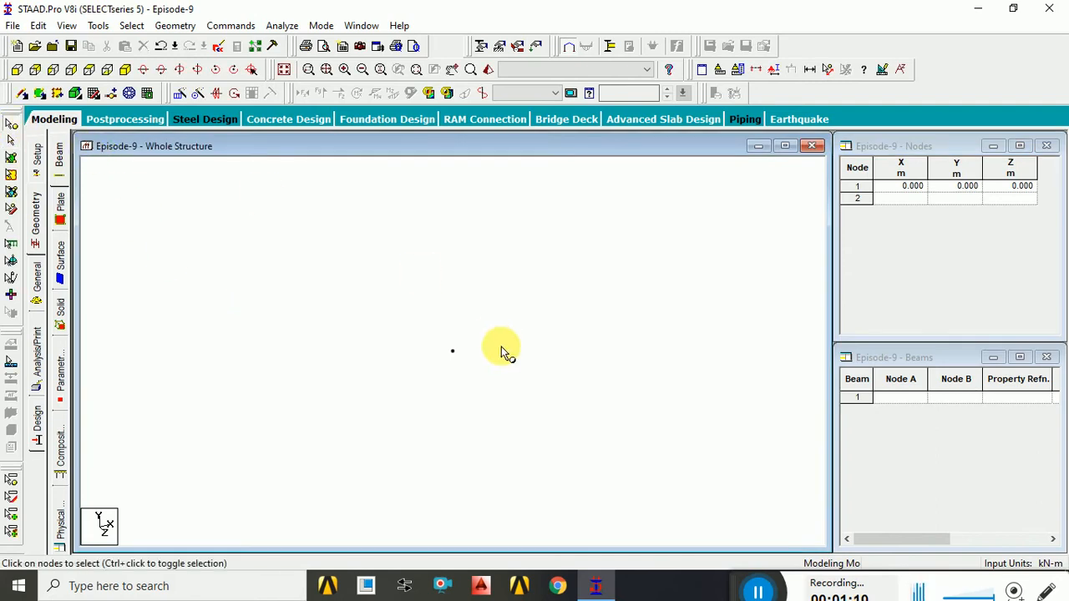
click(452, 352)
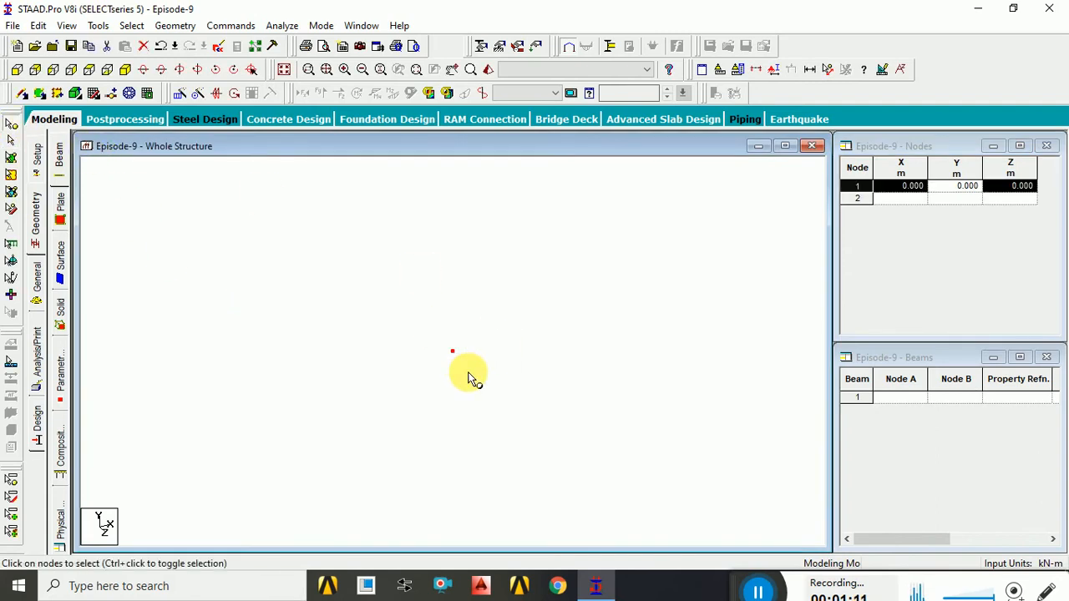
click(194, 70)
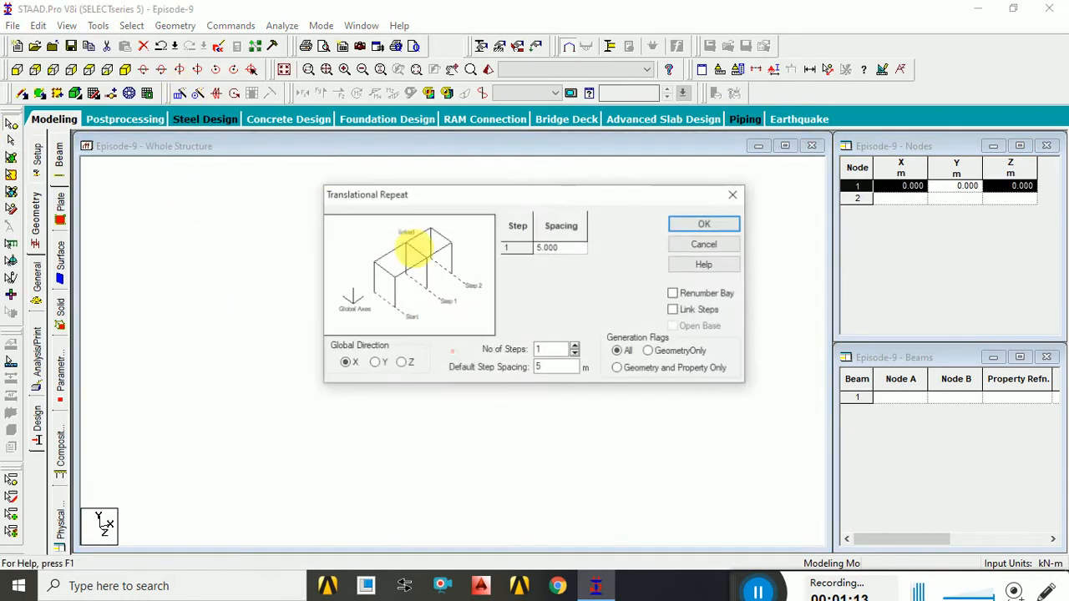
click(686, 223)
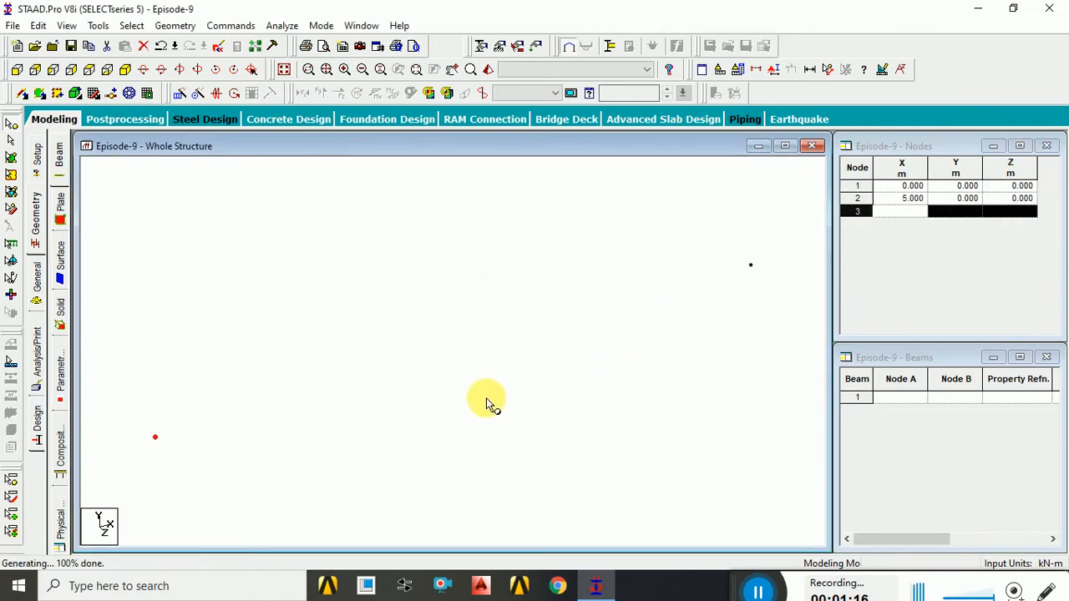
Step: Repeat both nodes one step of 5 m along the global Z direction
click(177, 95)
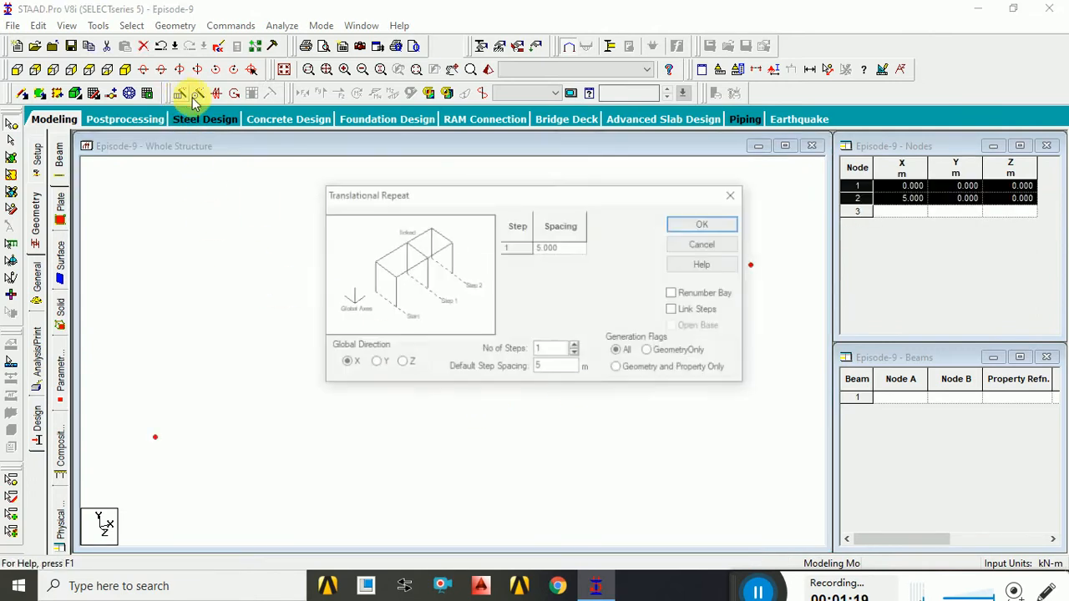
click(401, 364)
click(678, 224)
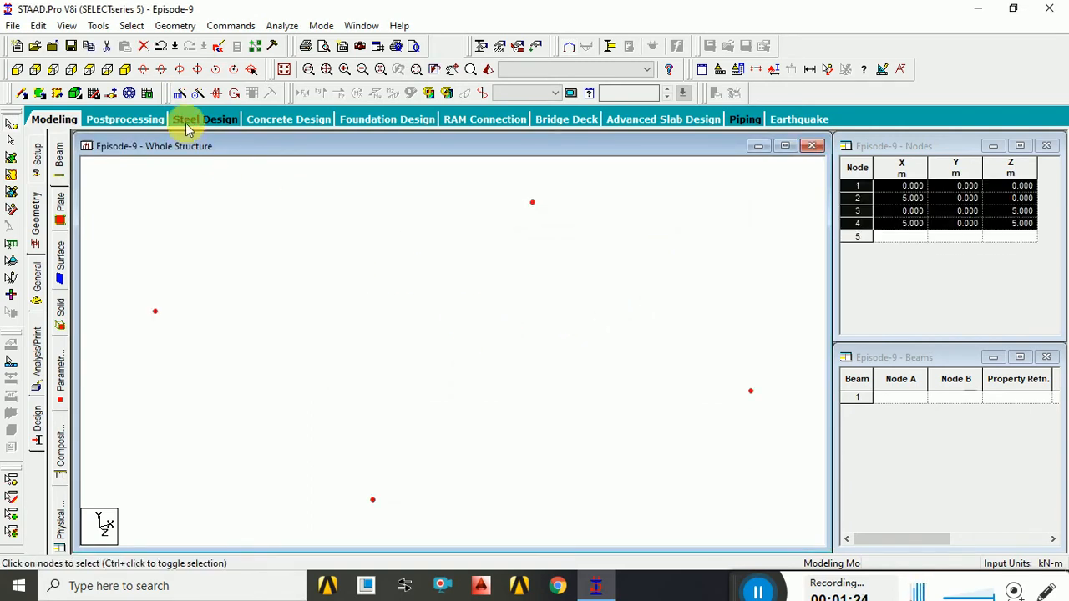
Step: Repeat all four nodes along the global Y direction with a step spacing of -3.25 m, and clear the selection
click(178, 93)
click(374, 365)
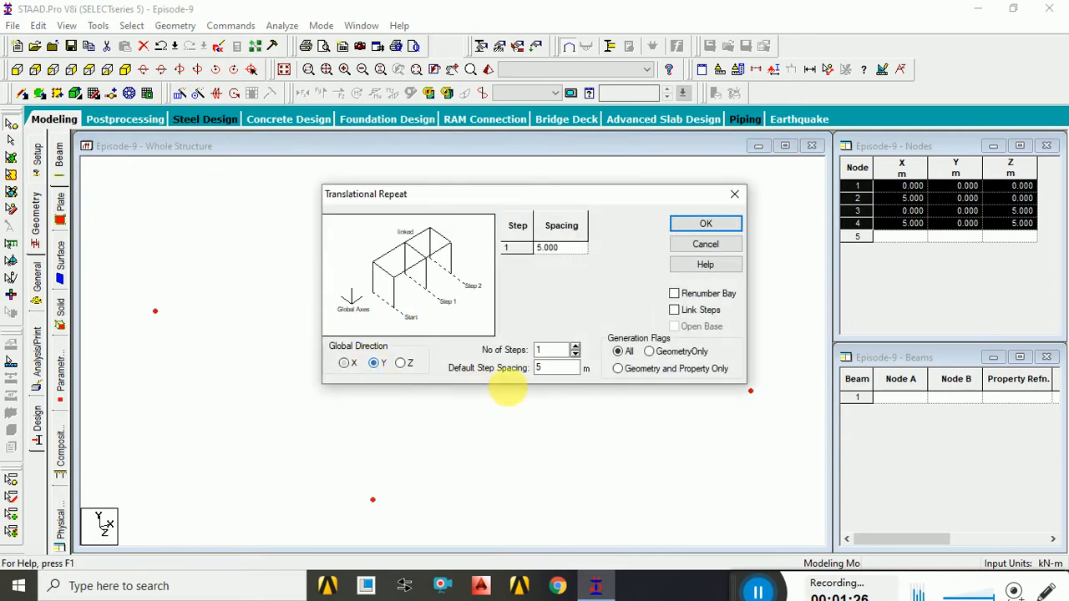
text(-3)
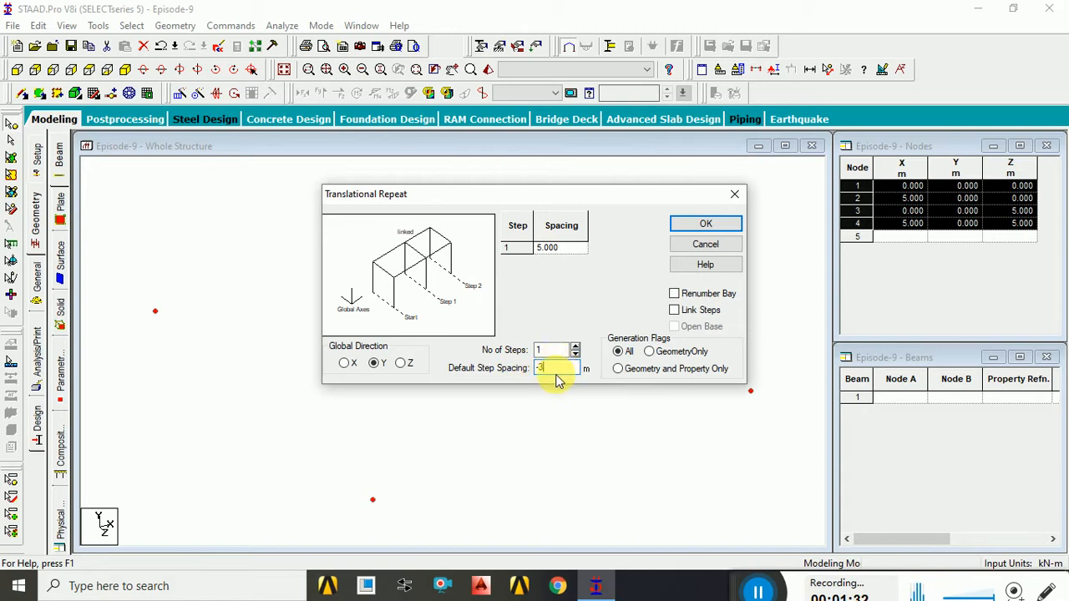
text(.25)
click(692, 231)
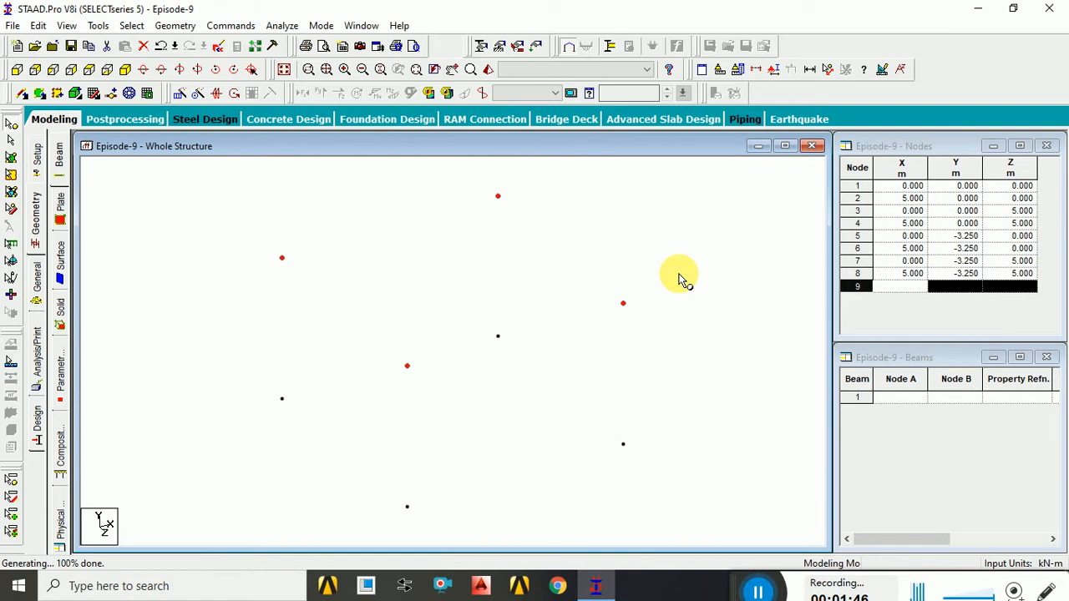
click(680, 278)
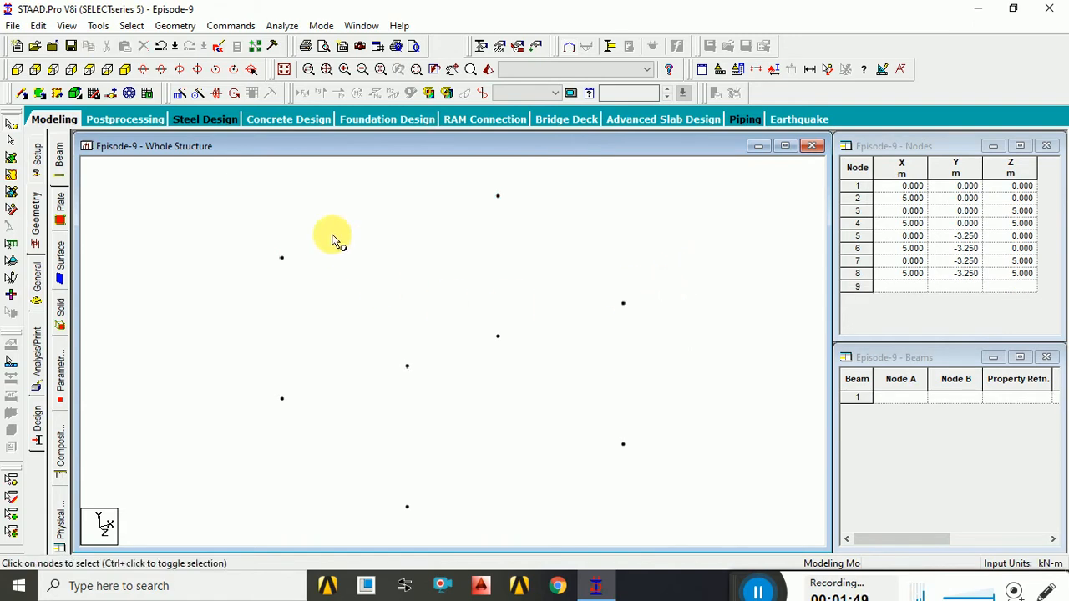
Step: In the front view, select the four upper nodes and connect beams between them along the X axis
click(17, 73)
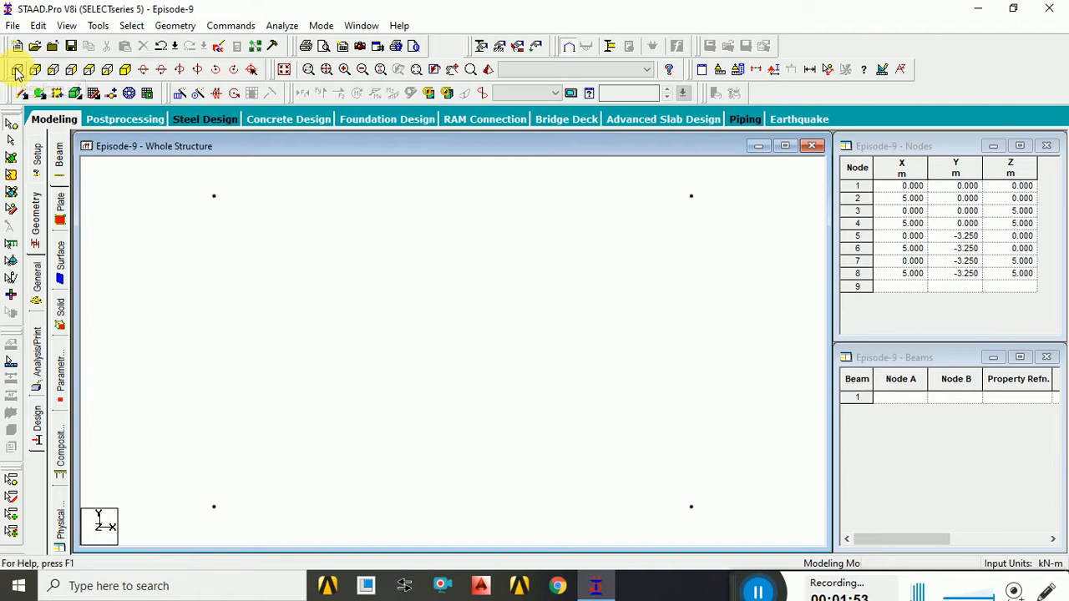
drag(188, 172, 755, 230)
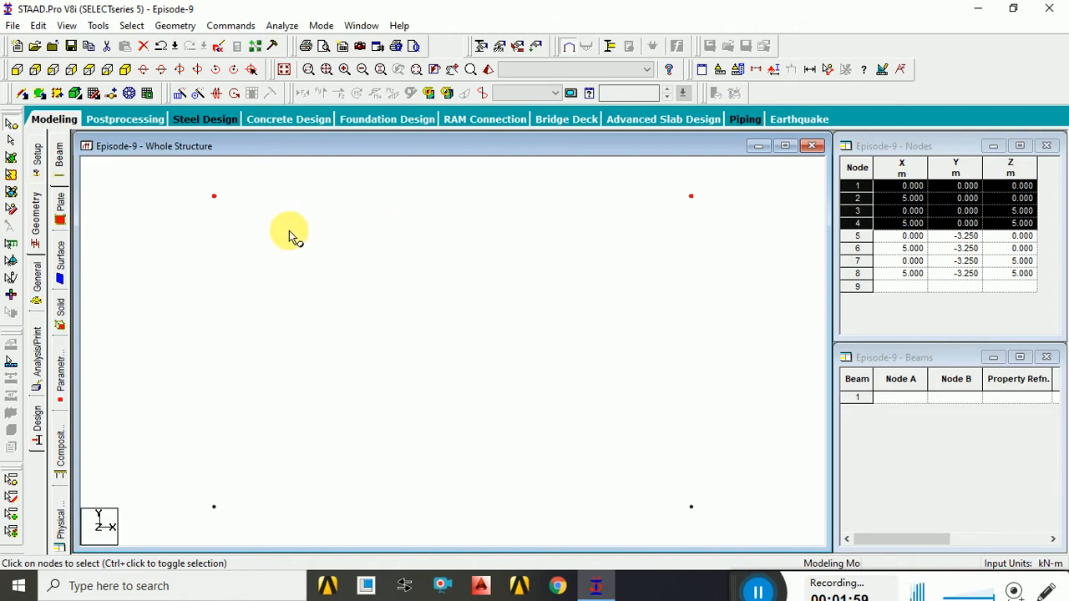
click(174, 25)
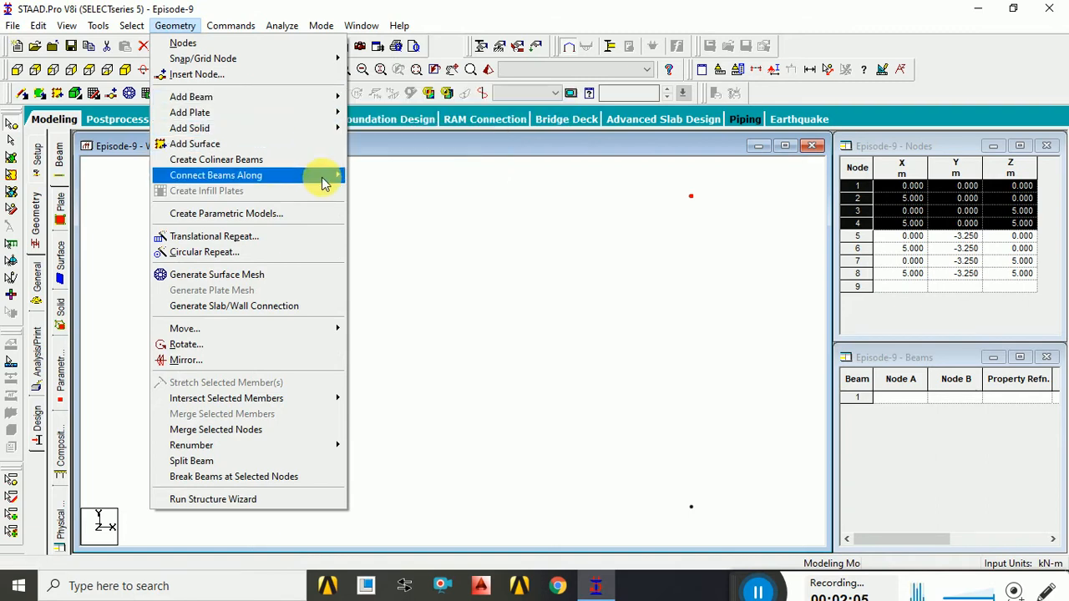
mouse_move(322, 178)
click(373, 179)
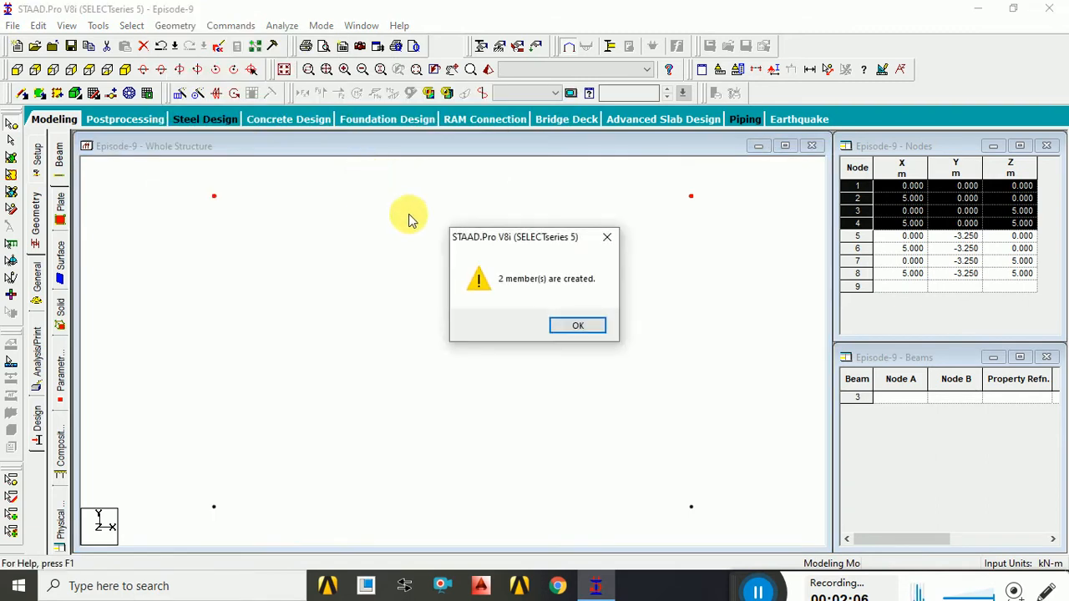
click(559, 326)
Step: Connect beams between the selected upper nodes along the Z axis
click(191, 25)
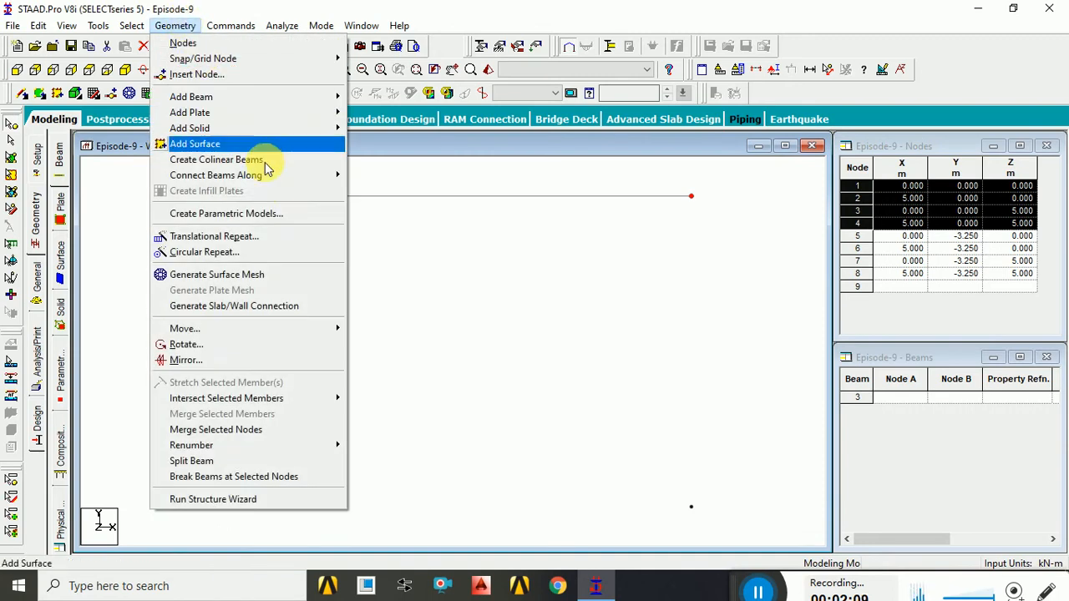
mouse_move(328, 179)
click(377, 206)
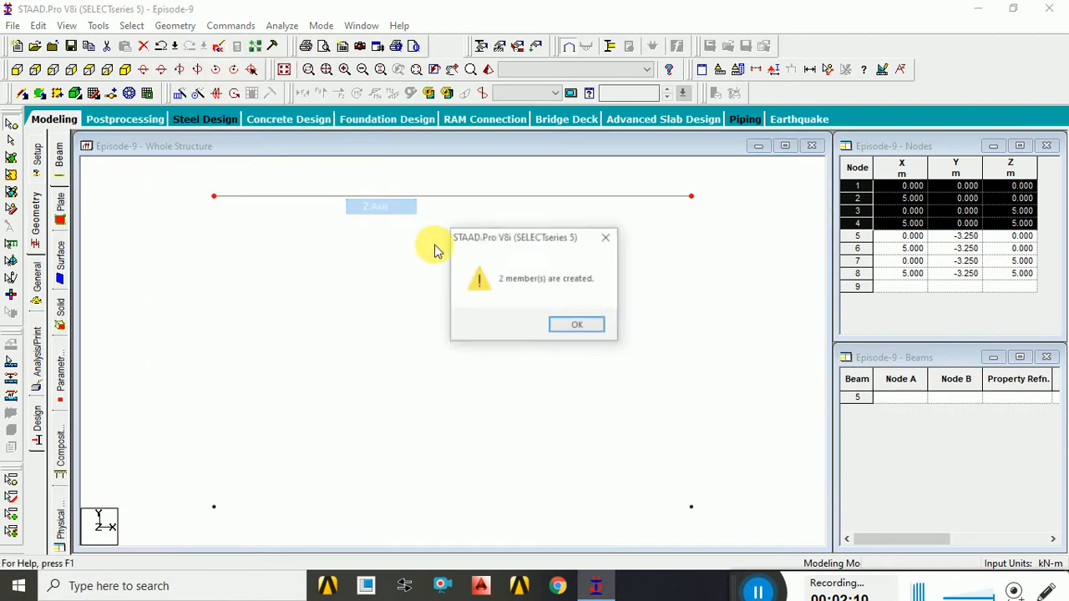
click(558, 327)
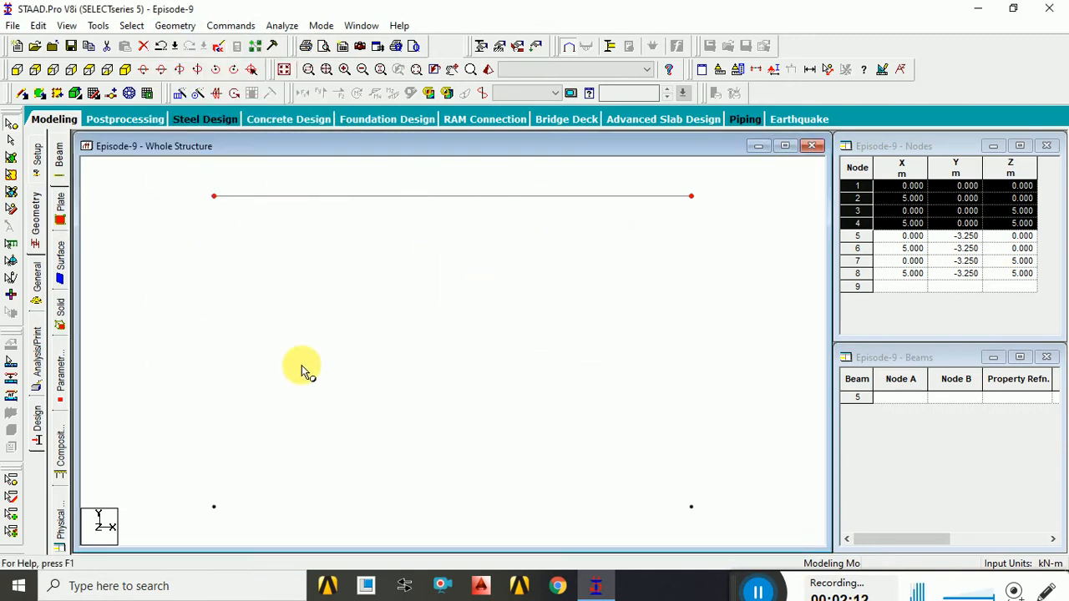
Step: Select all eight nodes, connect them along the Y axis as columns, and return to the isometric view with nothing selected
drag(198, 178, 249, 537)
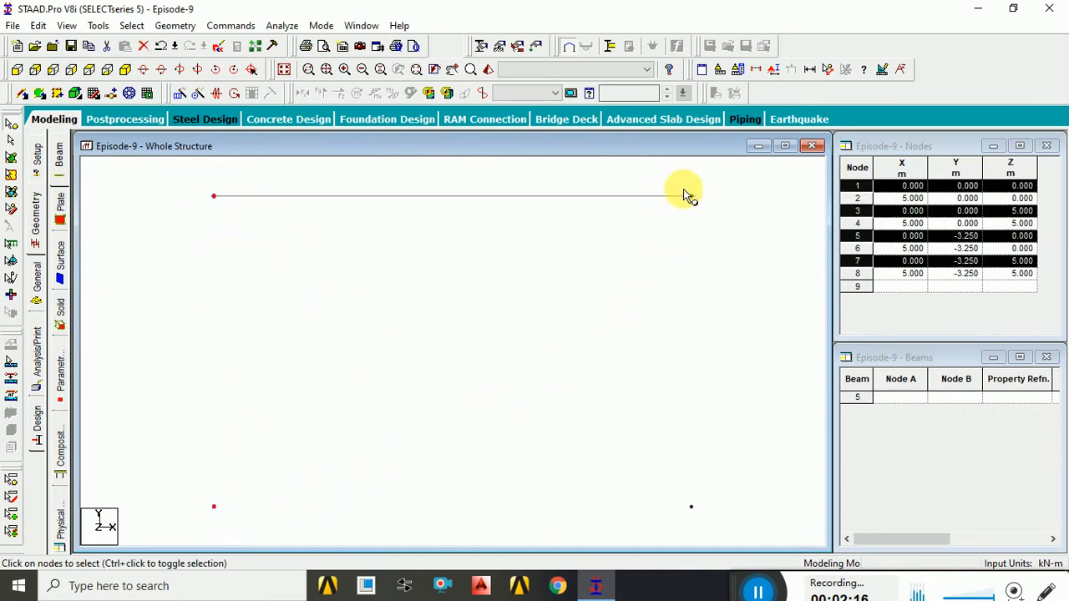
ctrl+drag(683, 184, 711, 524)
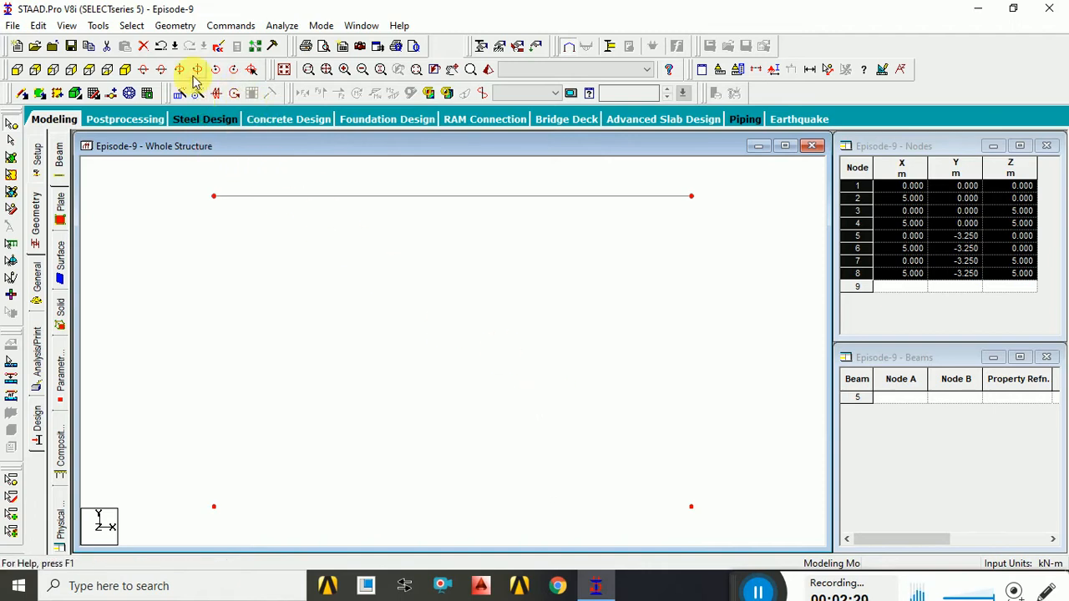
click(176, 25)
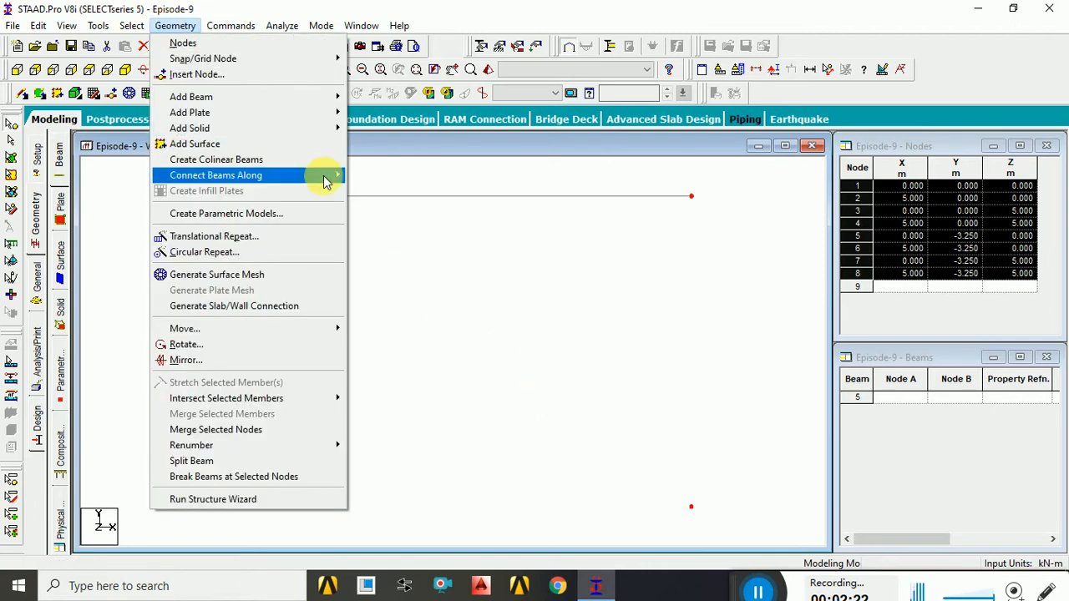
mouse_move(326, 182)
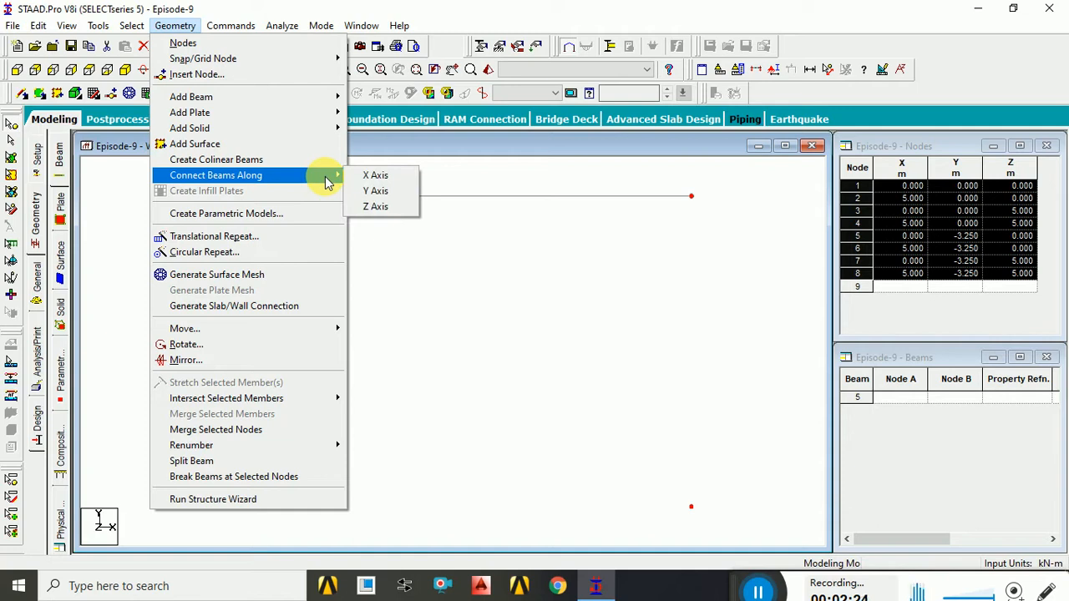
click(375, 190)
click(575, 326)
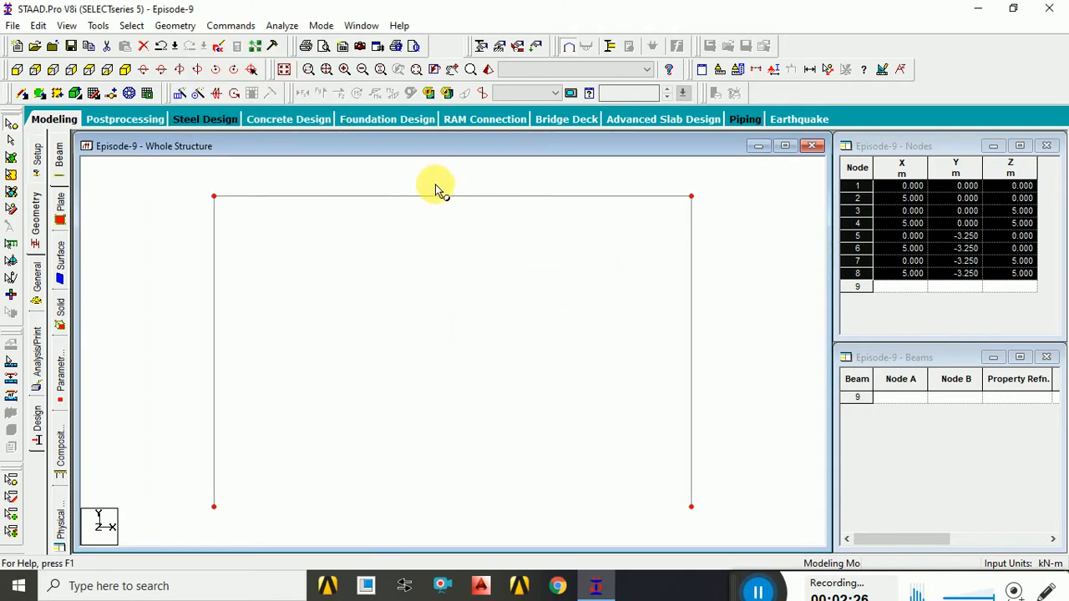
click(125, 70)
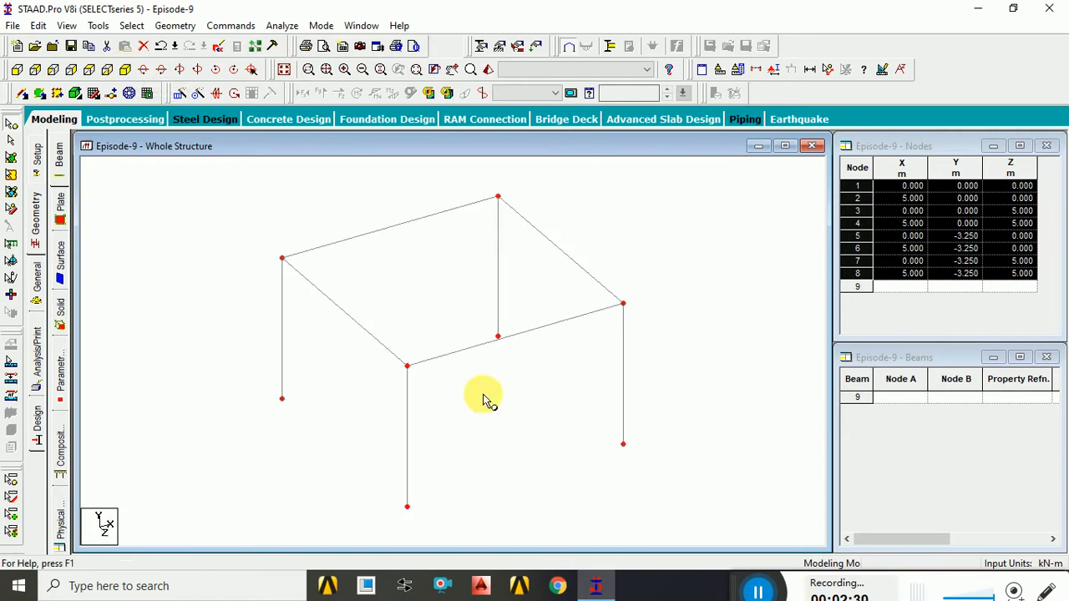
click(670, 324)
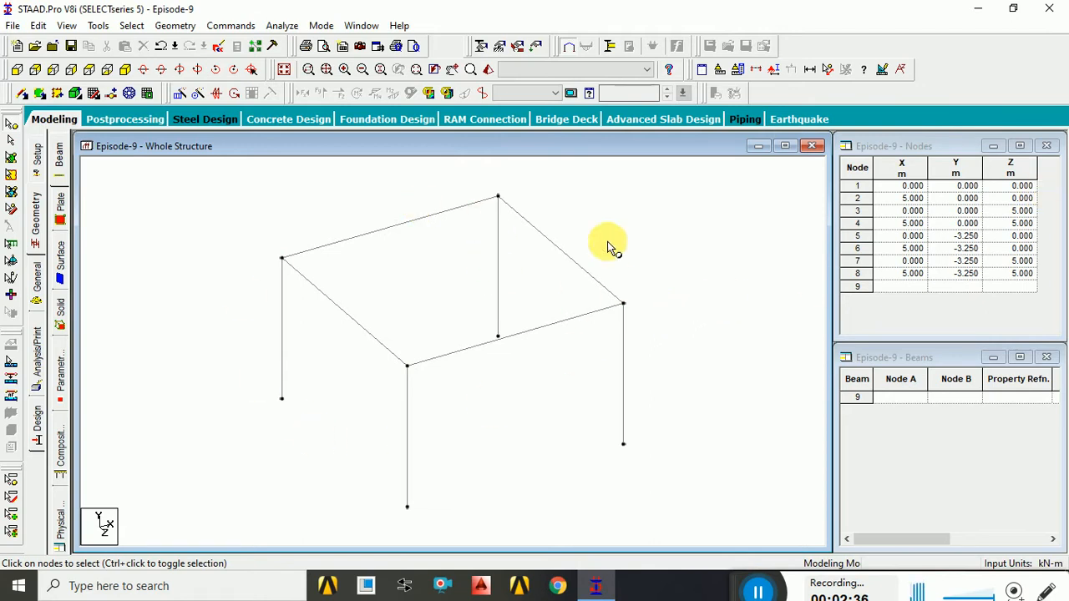
Step: Define a circular concrete section with a diameter (YD) of 0.35 m and add it to the member properties
click(36, 275)
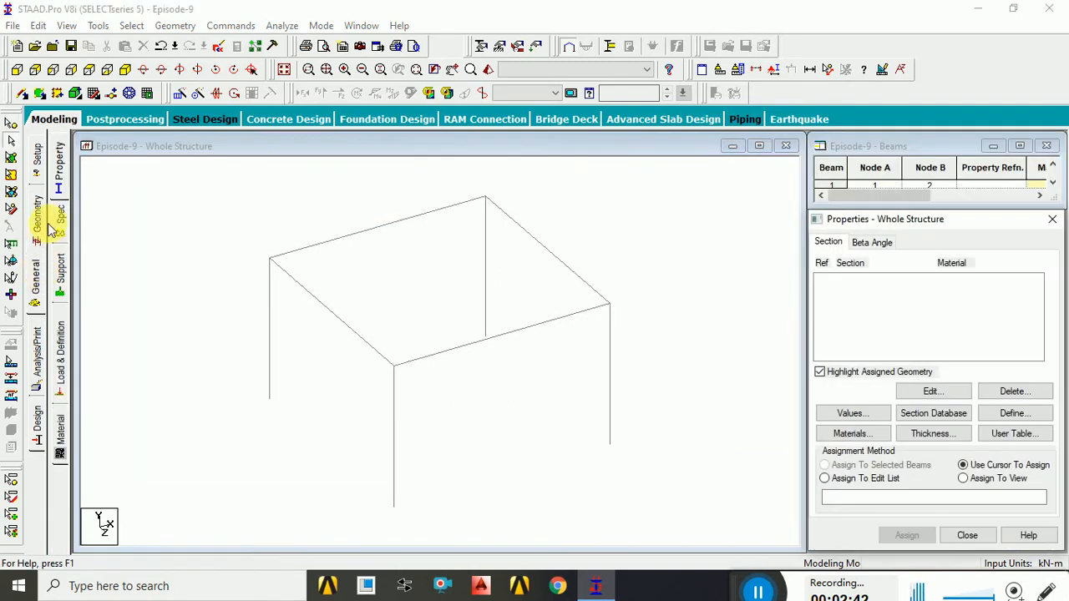
click(63, 173)
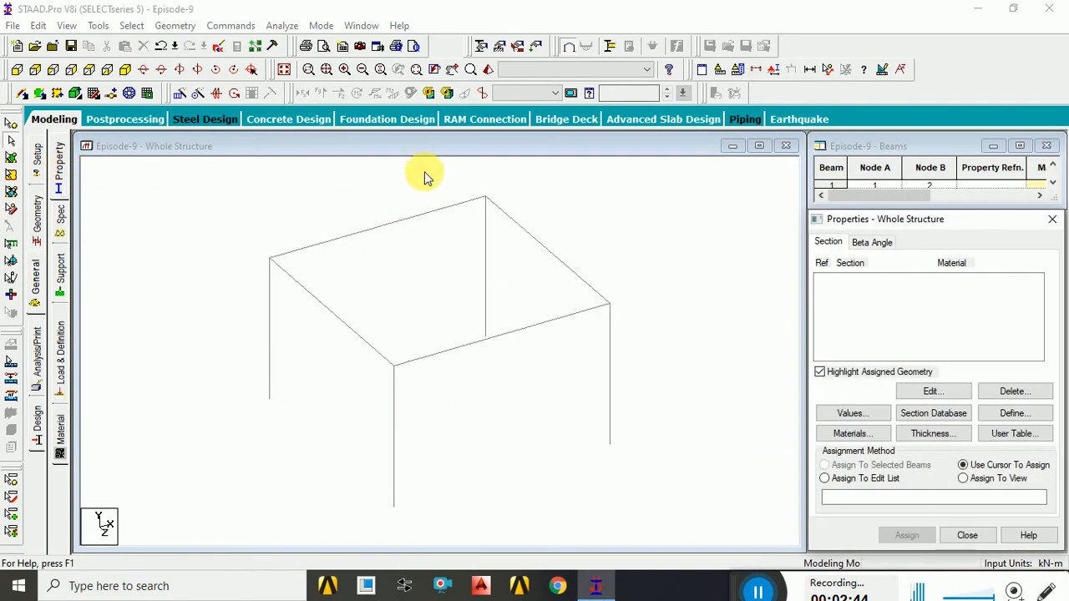
click(1009, 415)
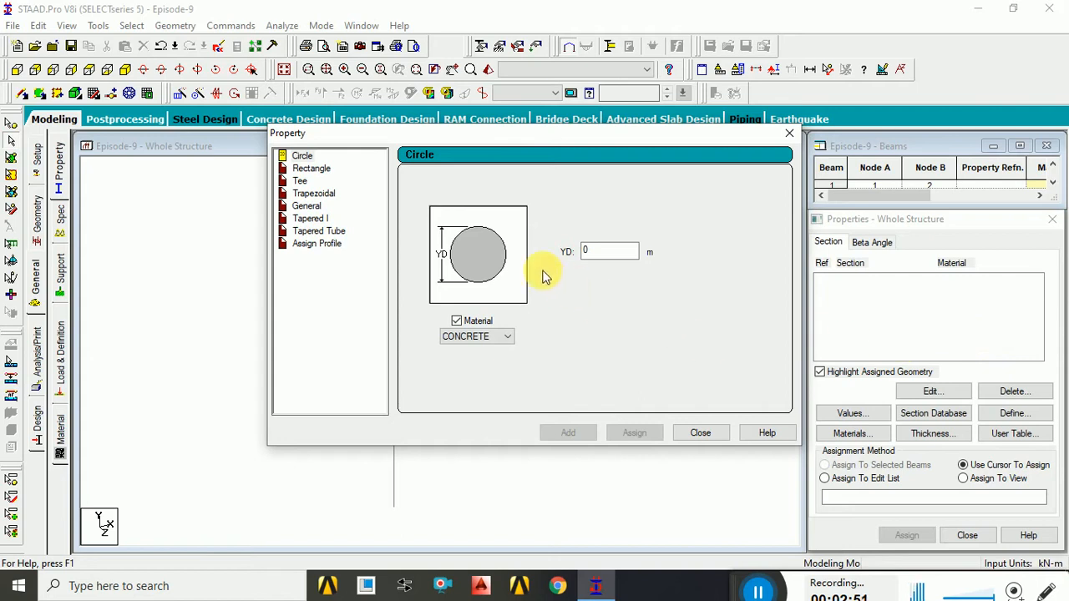
click(301, 156)
click(606, 259)
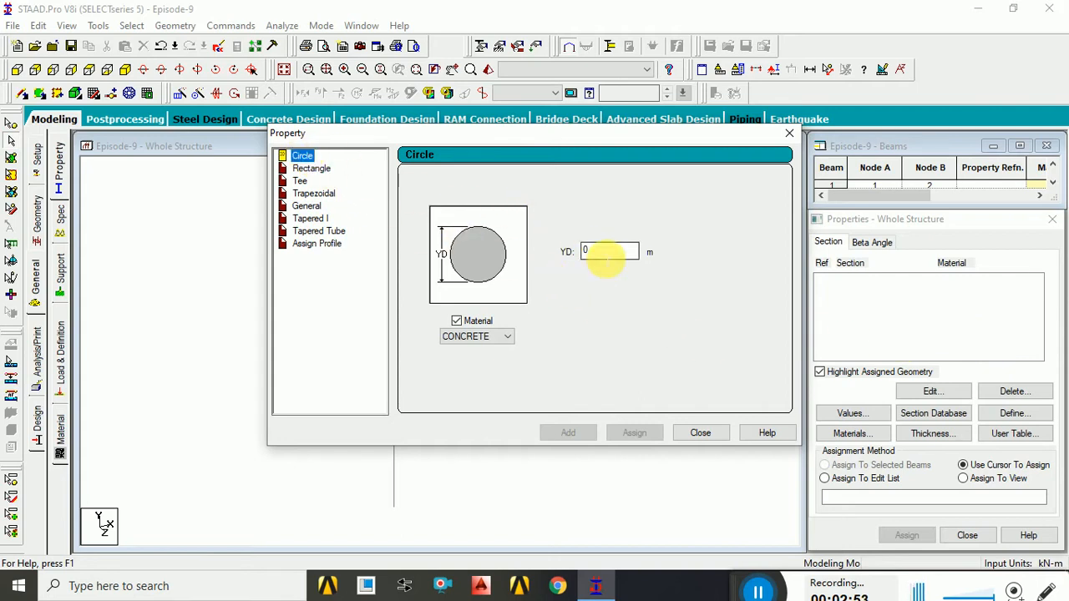
text(.35)
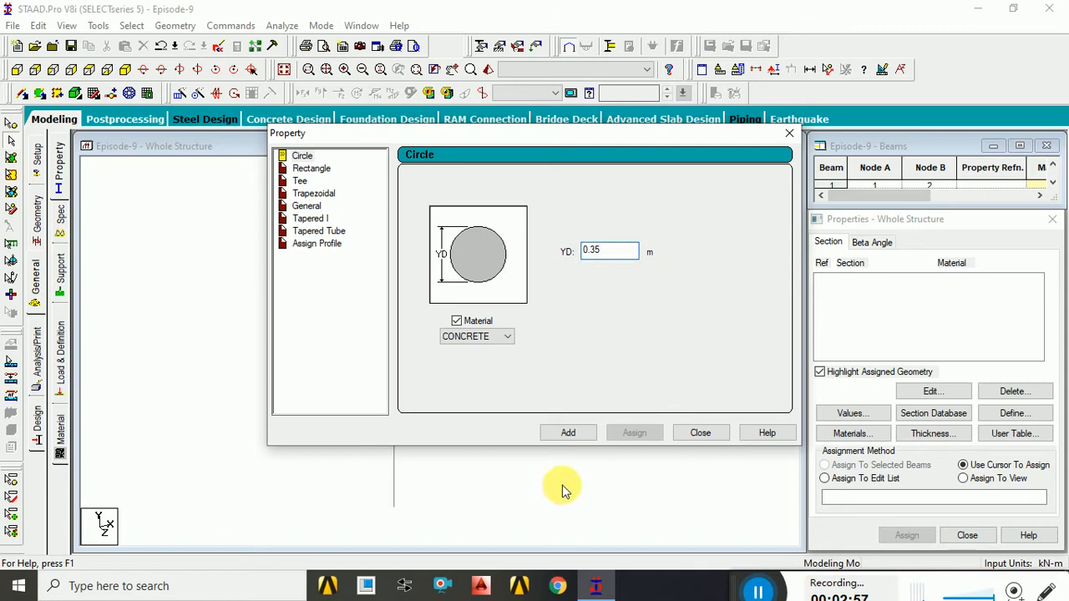
click(568, 432)
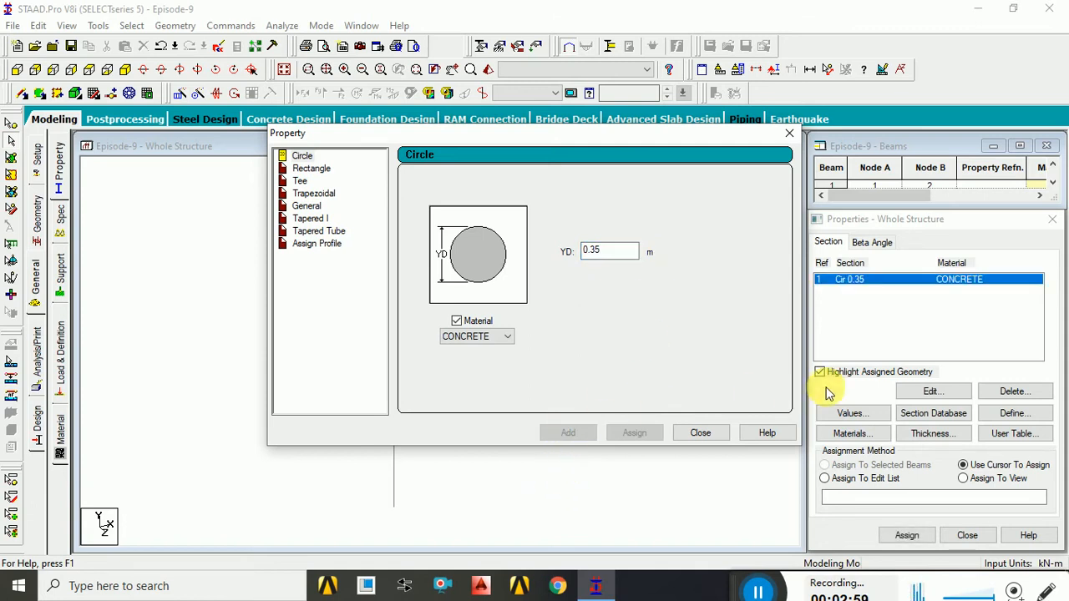
Step: Define a rectangular concrete section with YD 0.50 m and ZD 0.35 m, add it, and finish defining sections
click(309, 168)
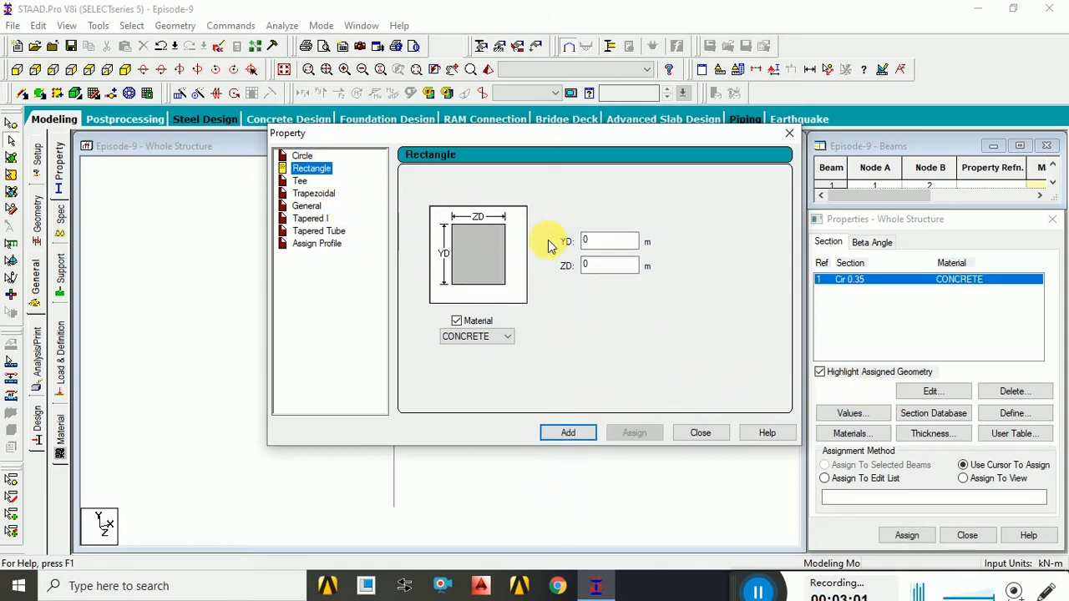
click(603, 241)
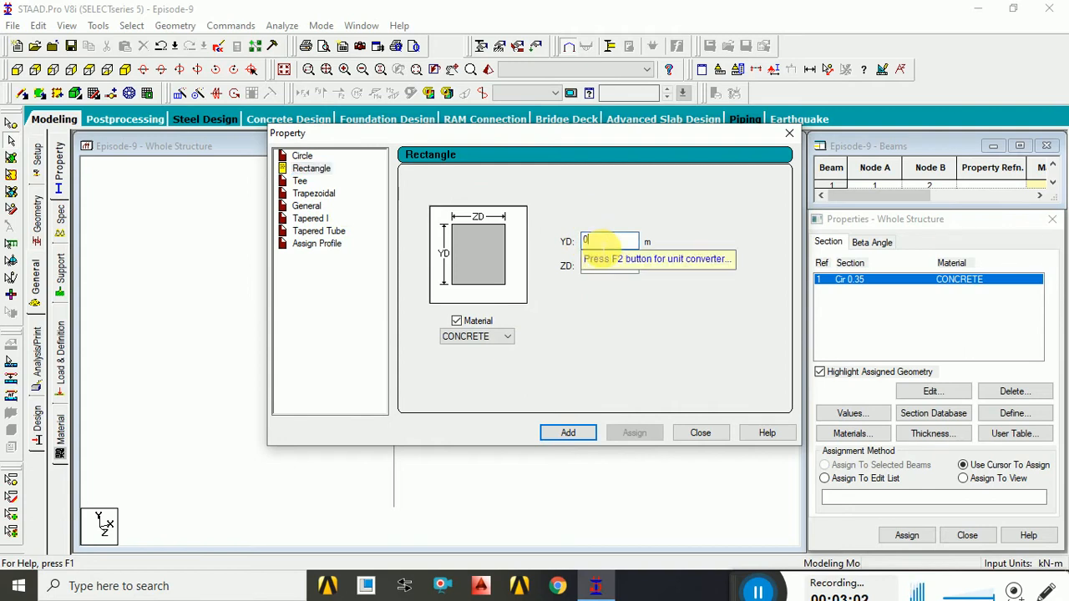
text(.50)
click(610, 265)
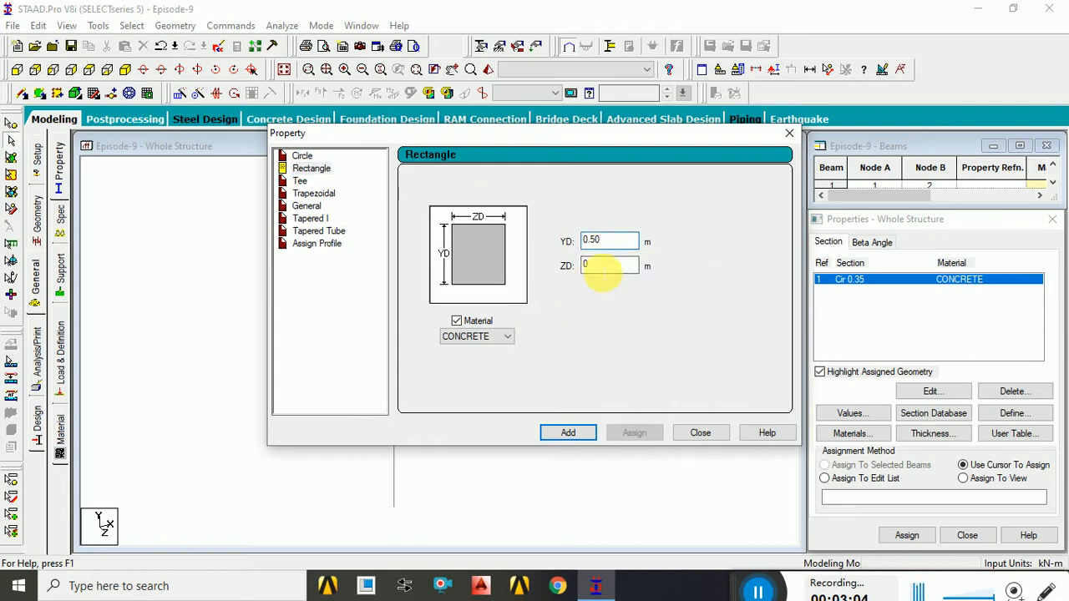
text(.35)
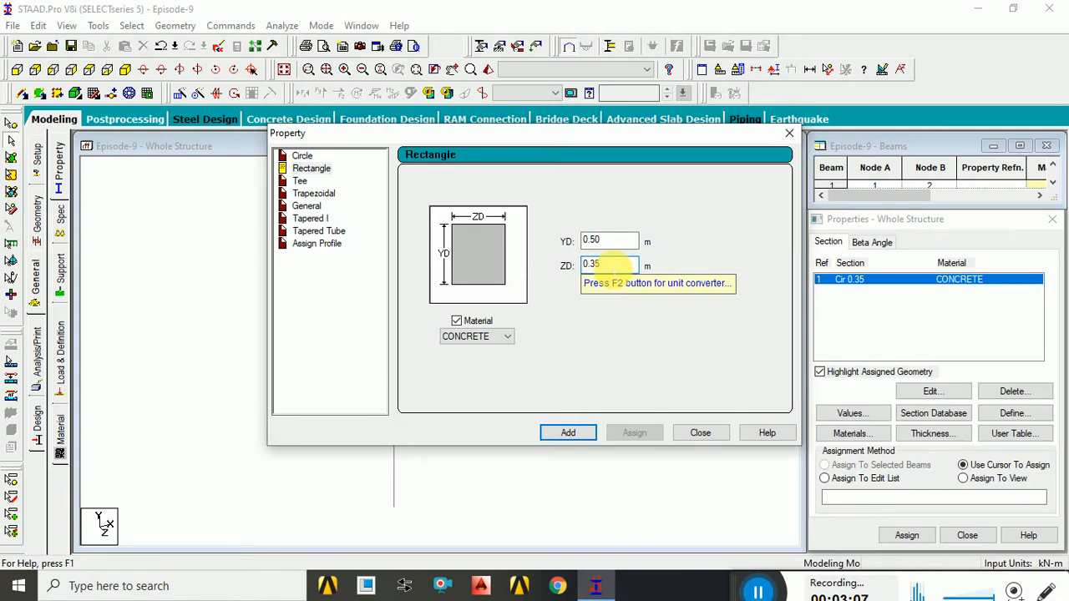
click(579, 430)
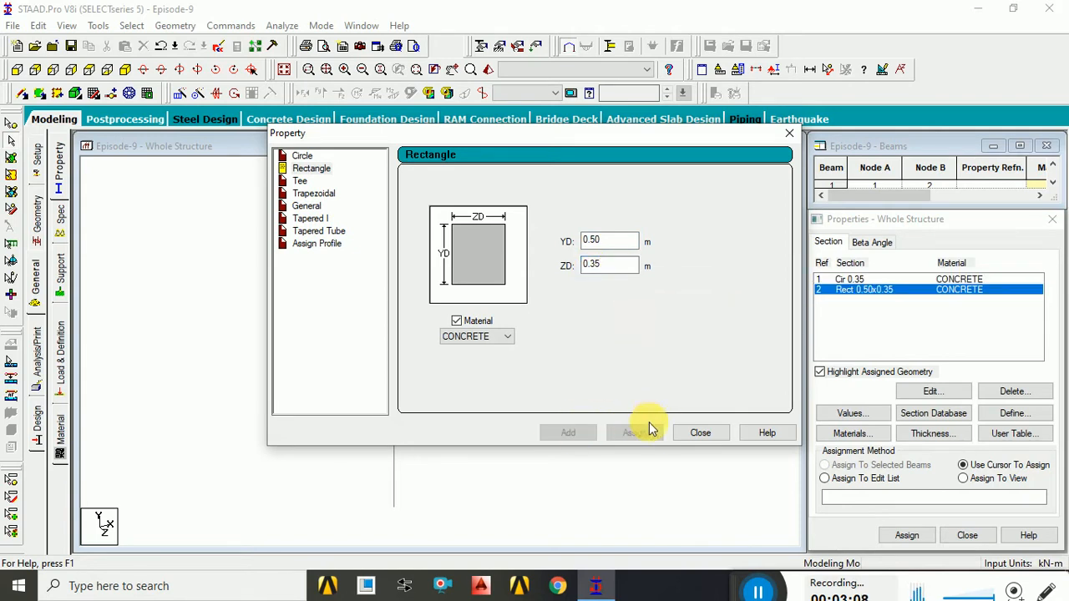
click(687, 432)
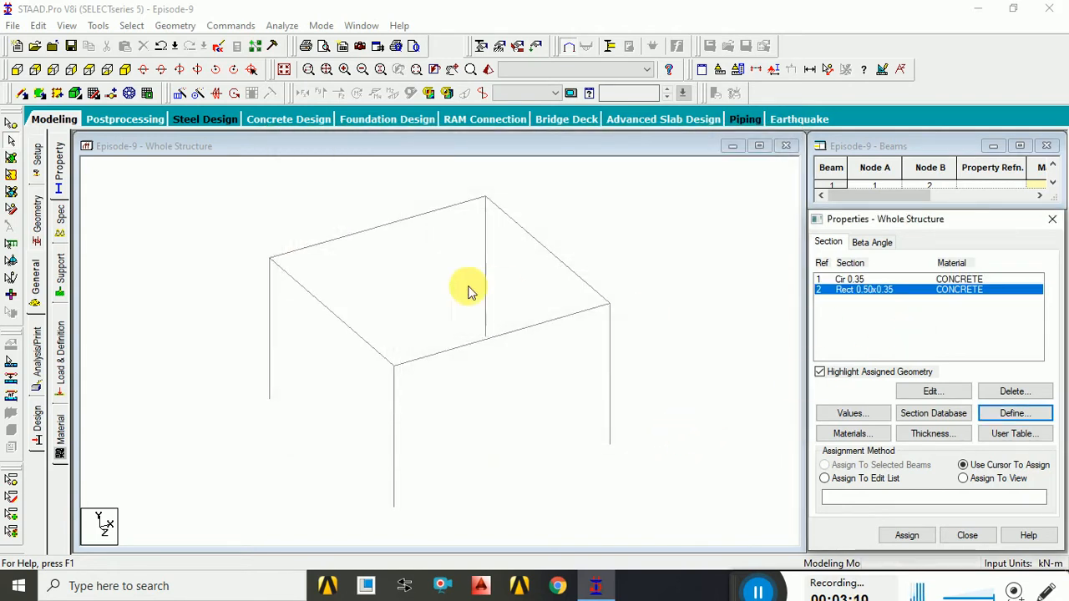
Step: Add a concrete plate element thickness of 0.10 m at all four nodes
click(925, 441)
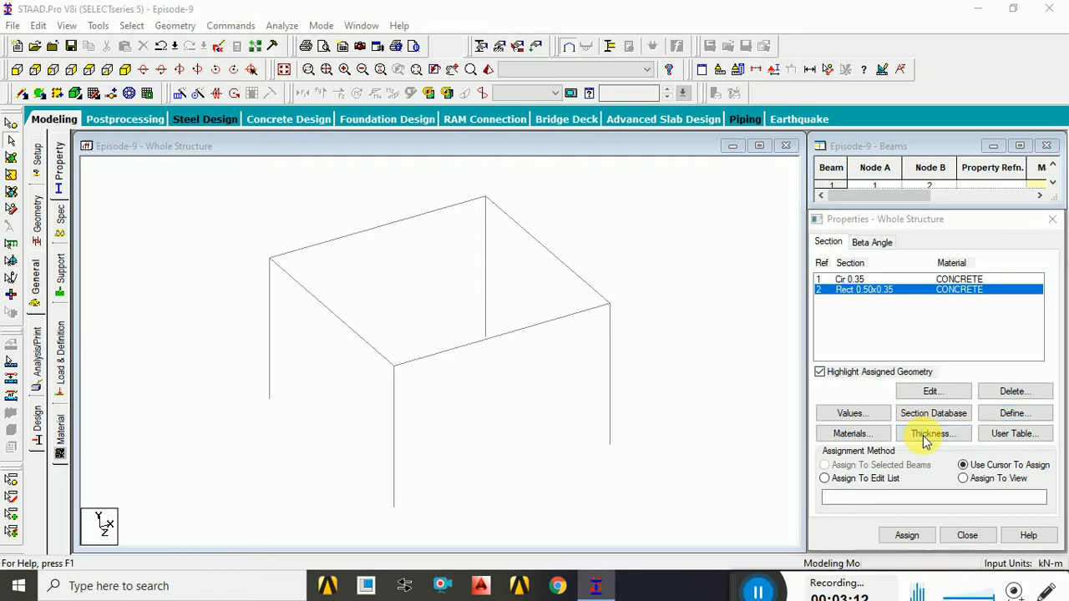
click(386, 171)
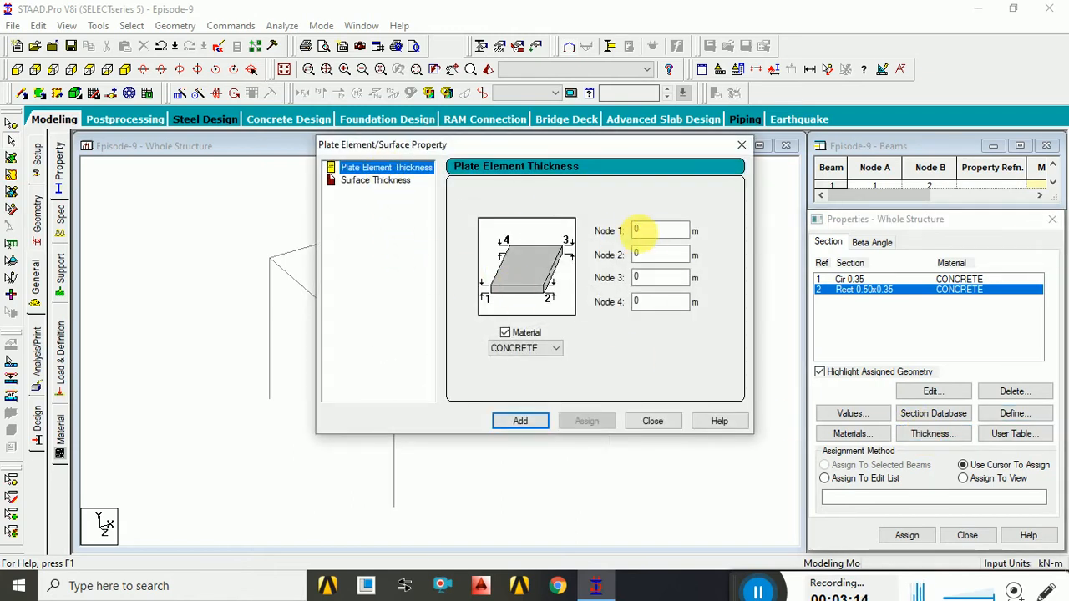
click(649, 231)
text(.10)
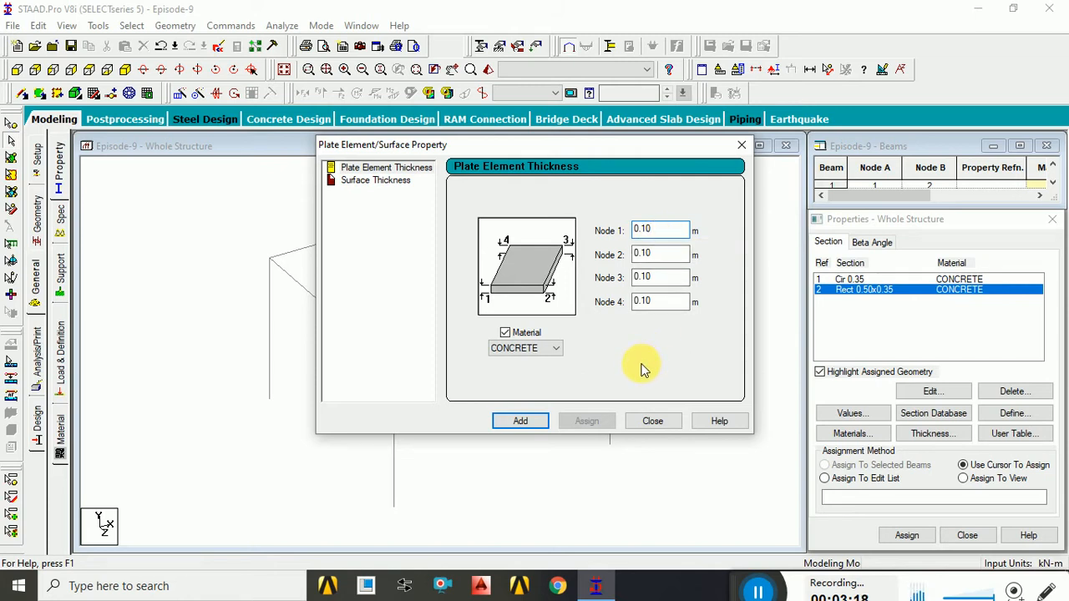
click(534, 424)
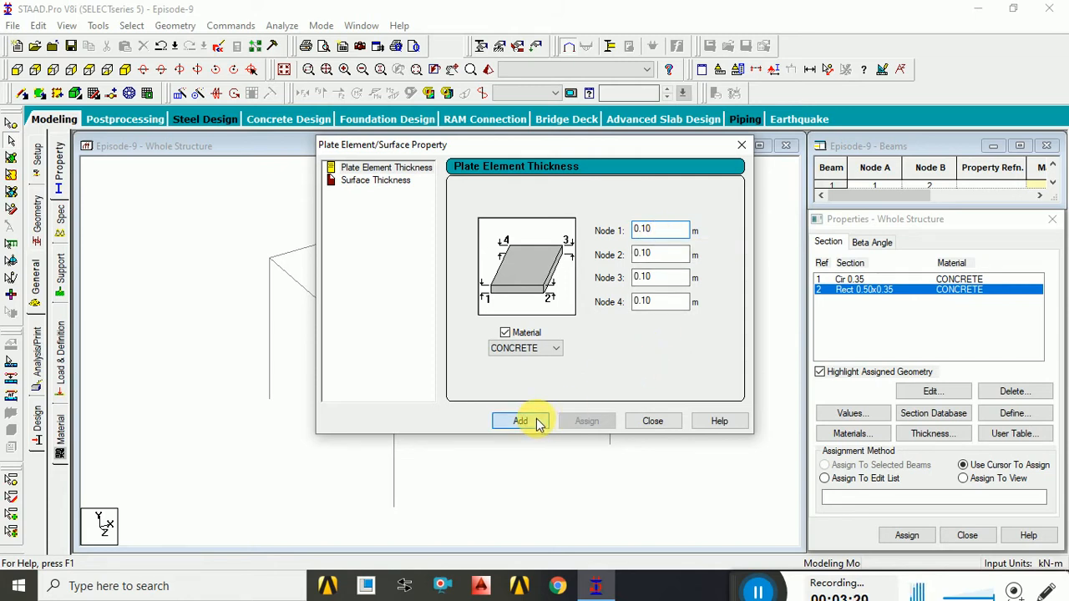
click(654, 421)
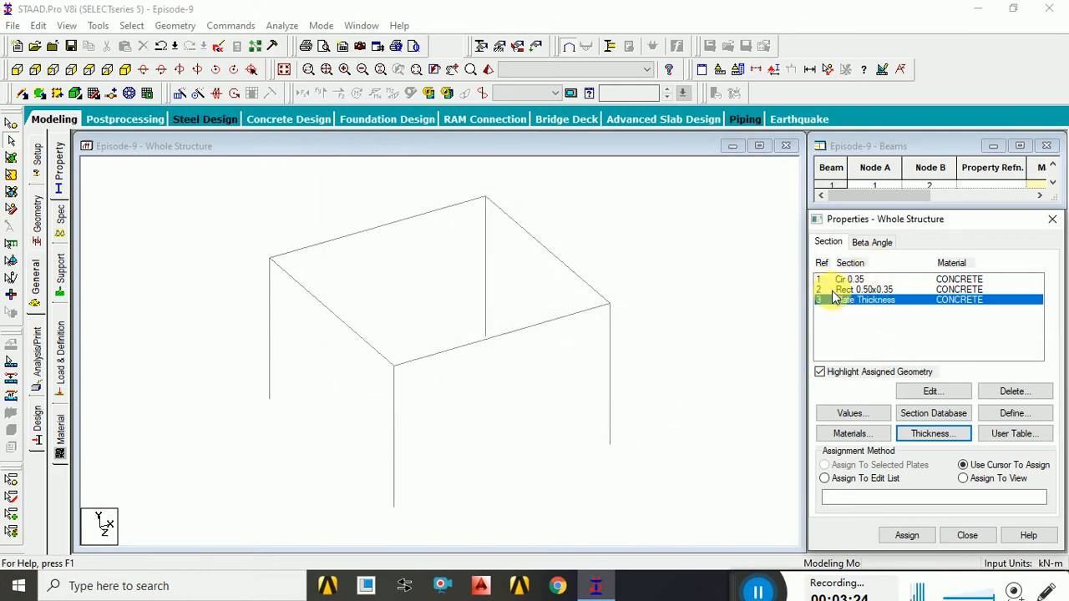
Step: Select all beams parallel to Y and assign the circular 0.35 section to these columns
click(858, 281)
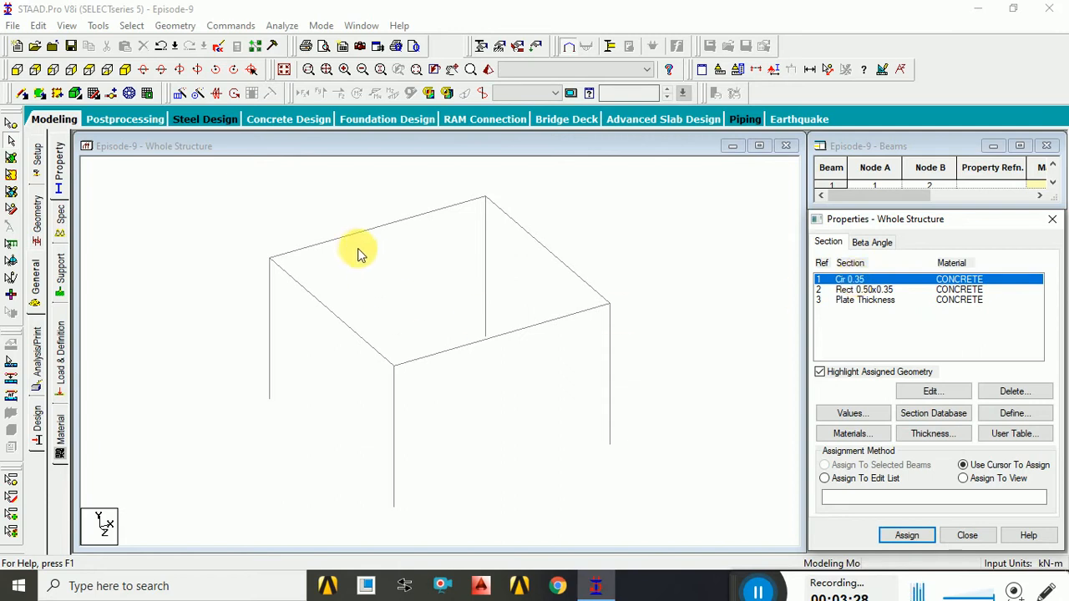
click(133, 25)
click(134, 25)
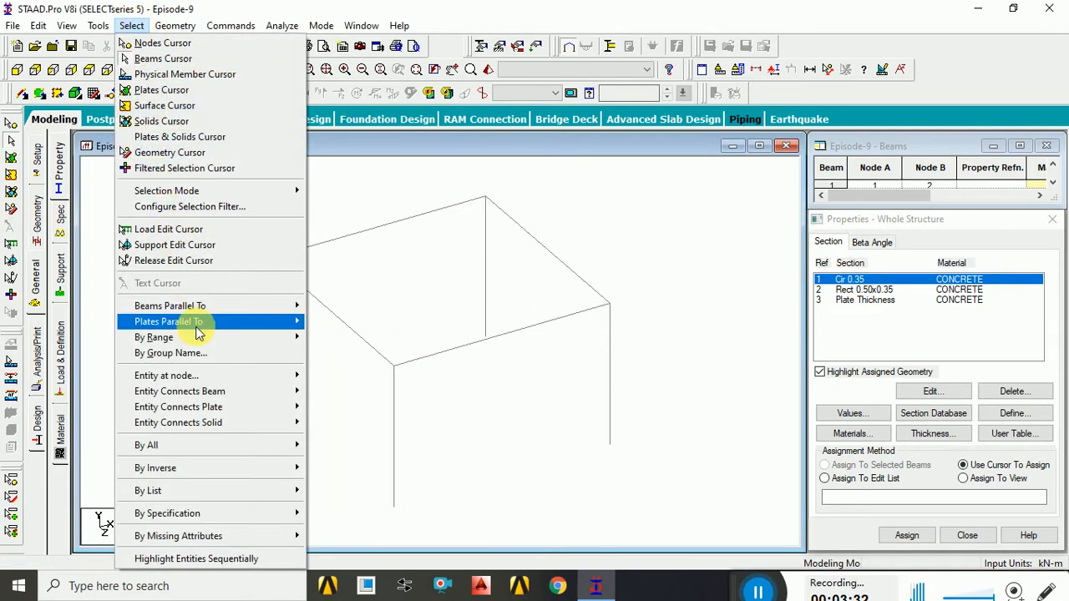
mouse_move(203, 305)
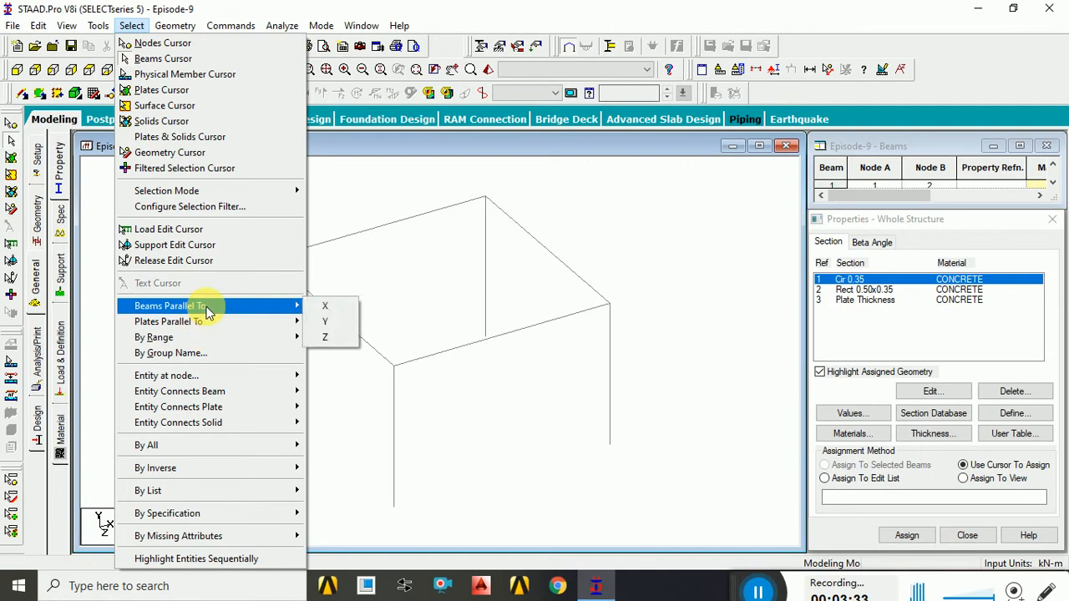
click(325, 321)
click(903, 538)
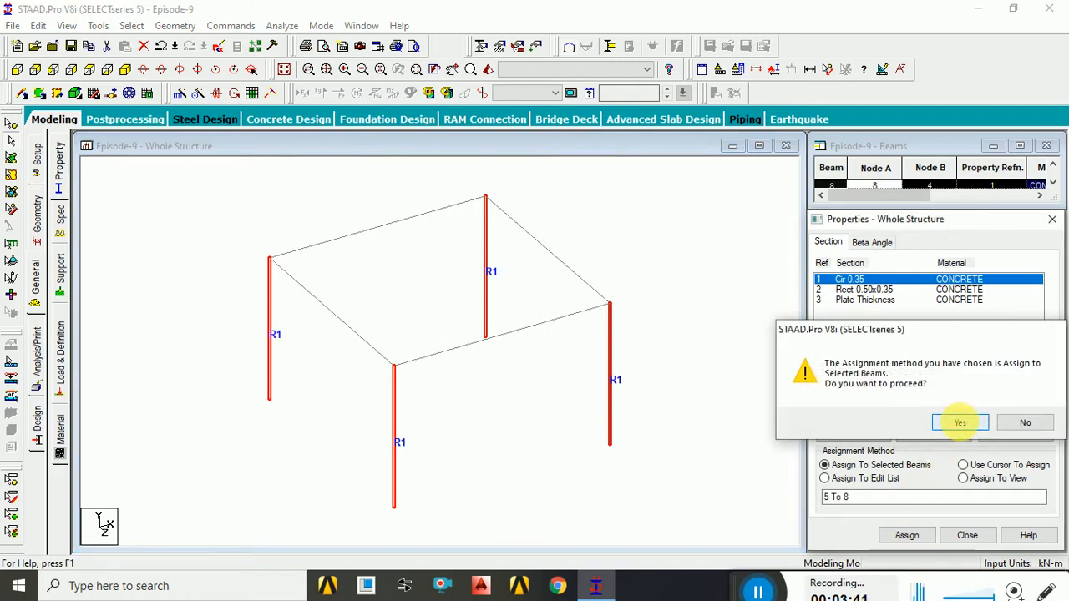
click(959, 422)
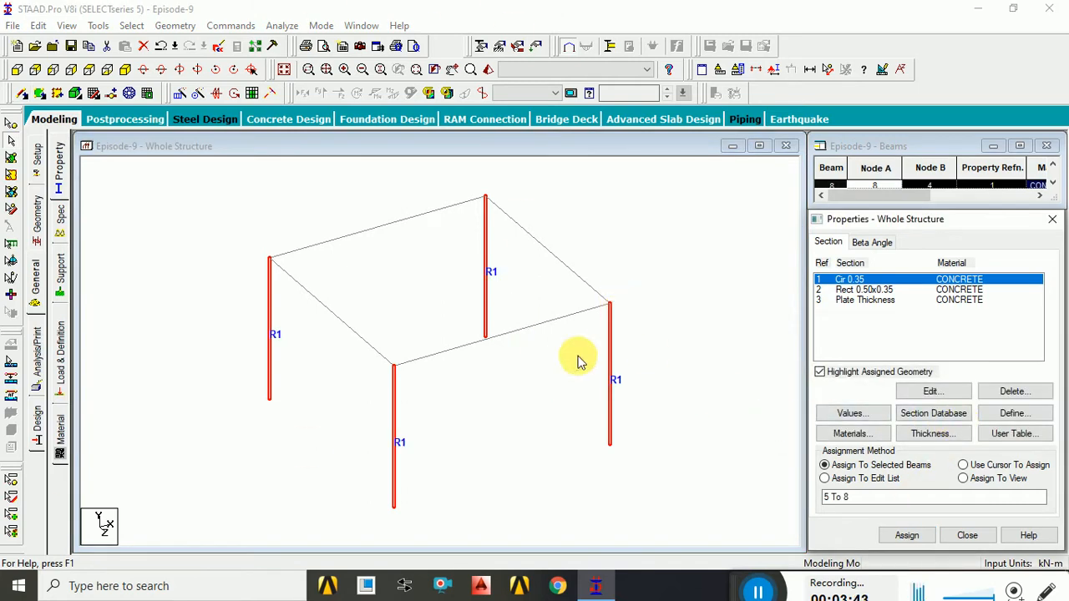
Step: Select the beams parallel to X and Z, assign the rectangular 0.50x0.35 section to them, and clear the selection
click(852, 289)
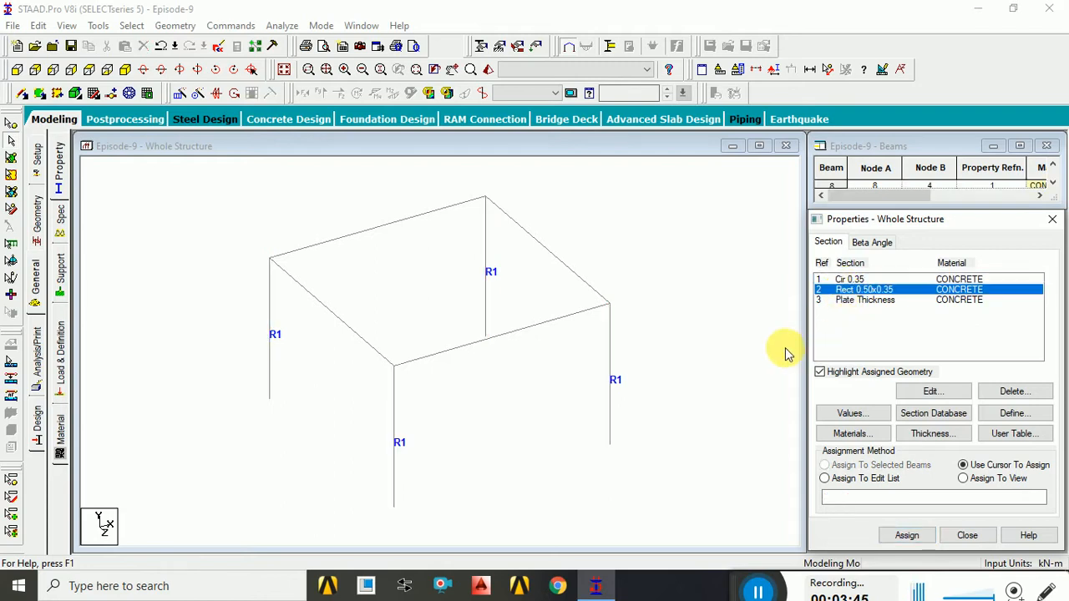
click(138, 28)
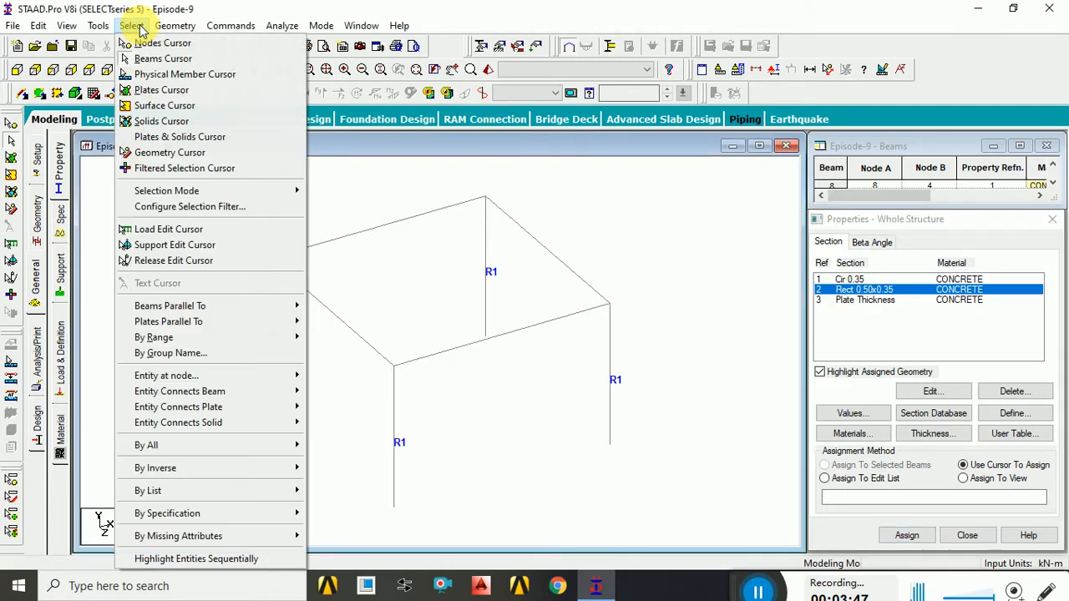
mouse_move(269, 309)
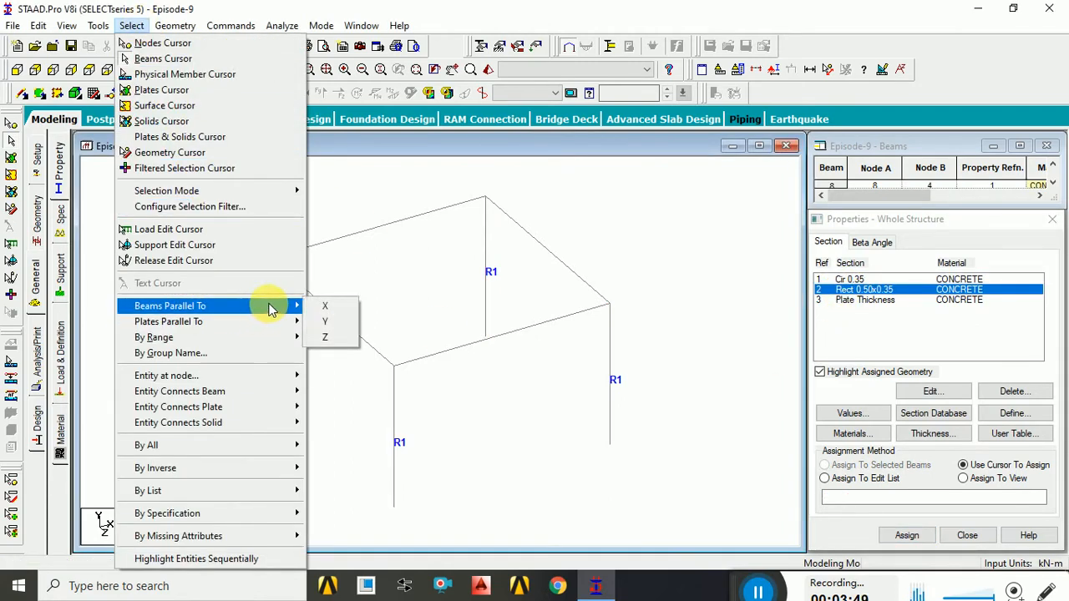
click(324, 306)
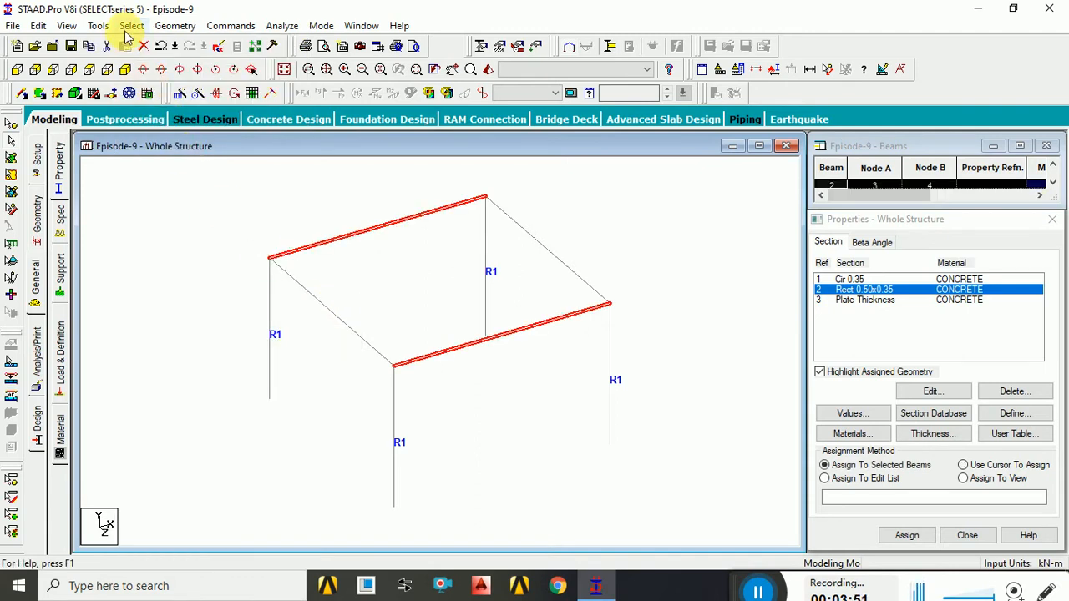
click(129, 28)
mouse_move(246, 314)
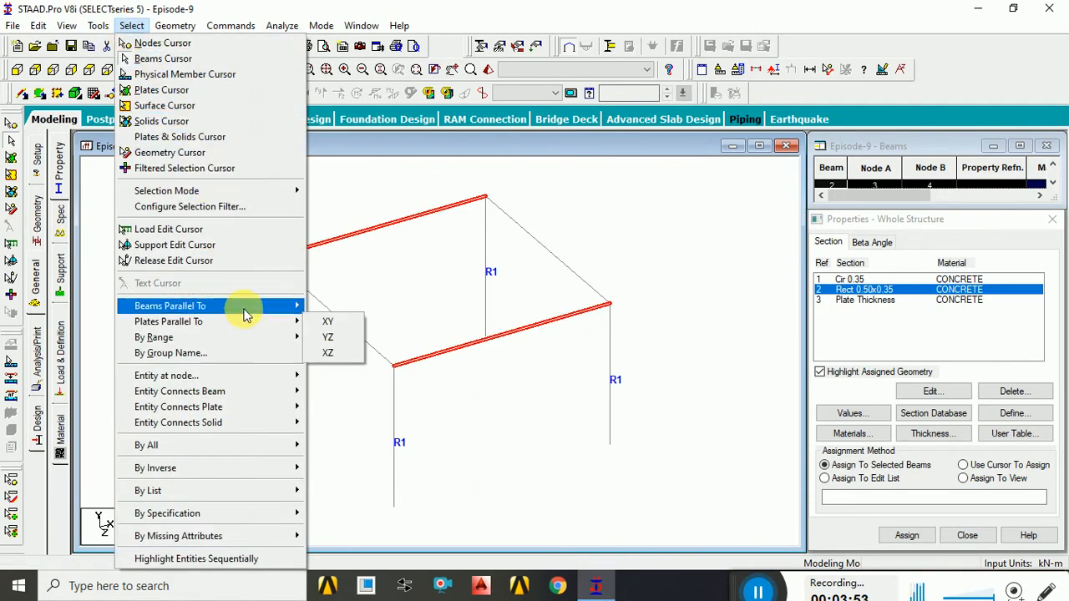
click(328, 353)
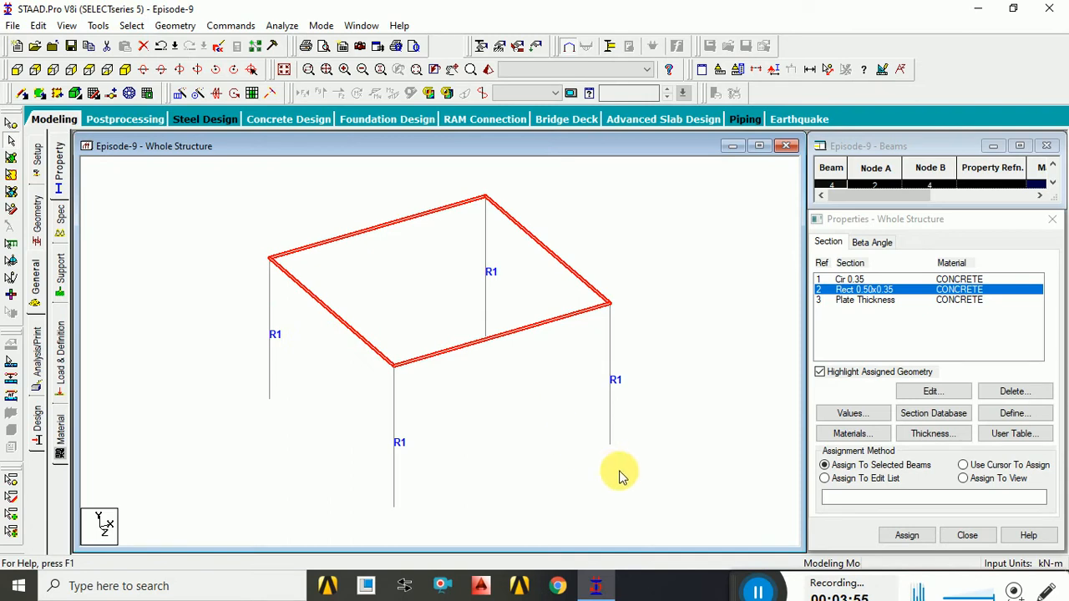
click(903, 536)
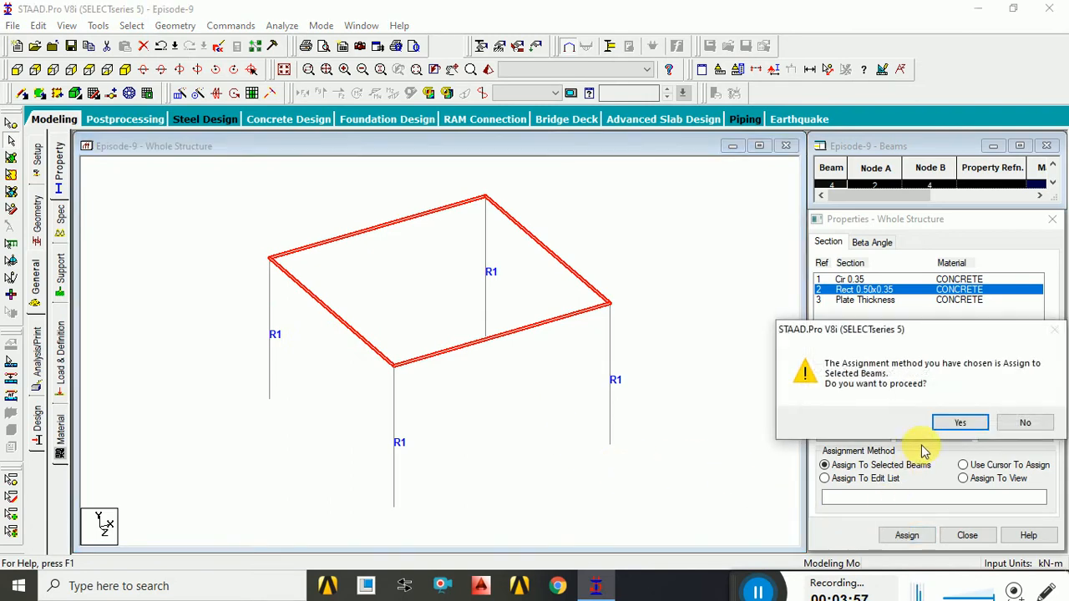
click(952, 423)
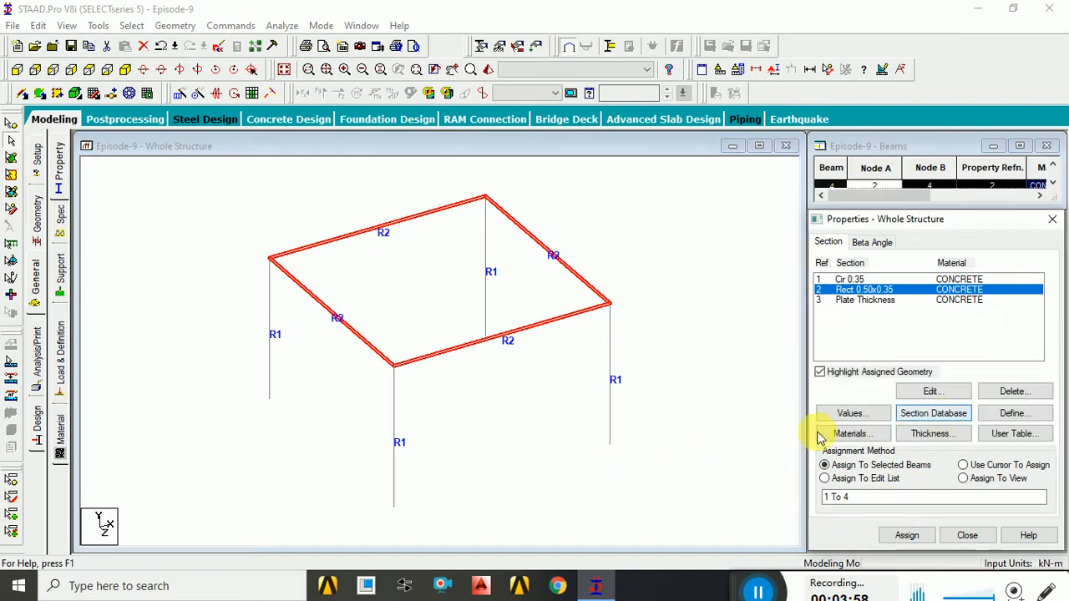
click(679, 338)
Step: With the plate thickness property chosen, add a four-noded plate across the four upper corner nodes of the frame
click(842, 298)
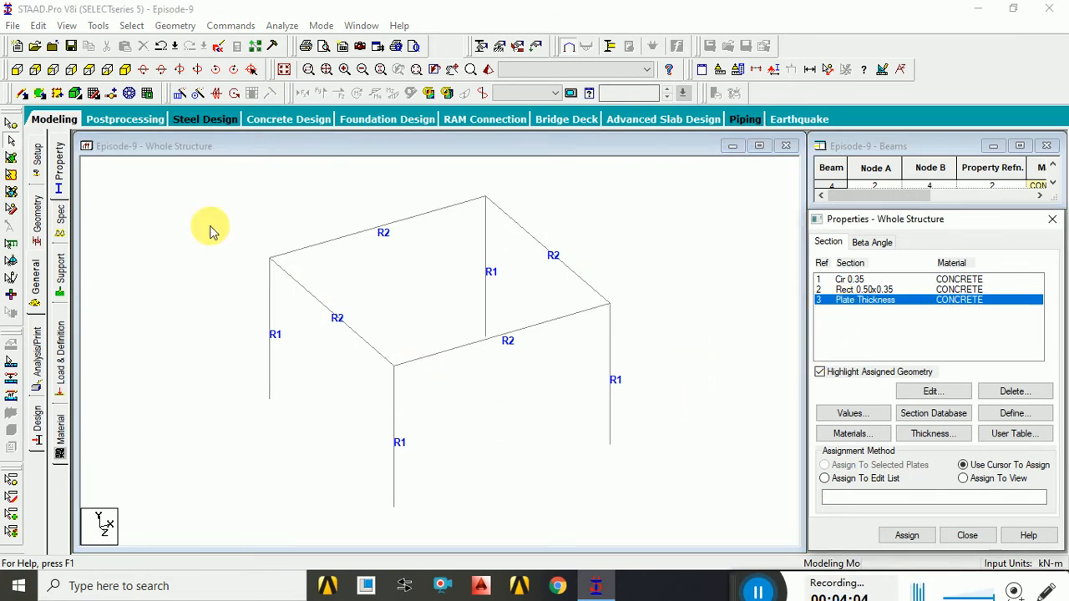
click(40, 93)
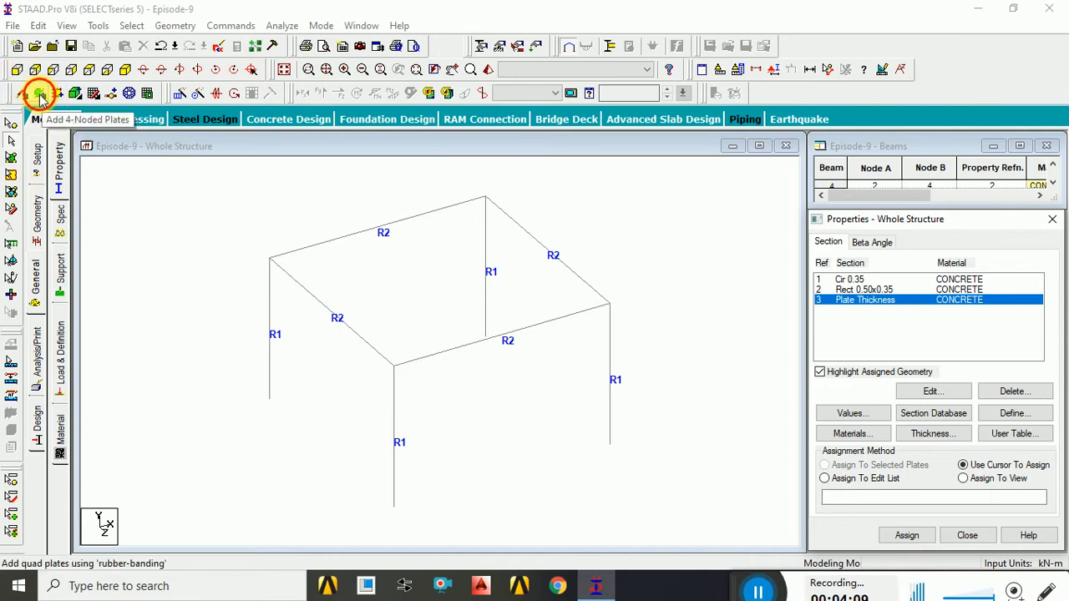
click(270, 257)
click(486, 197)
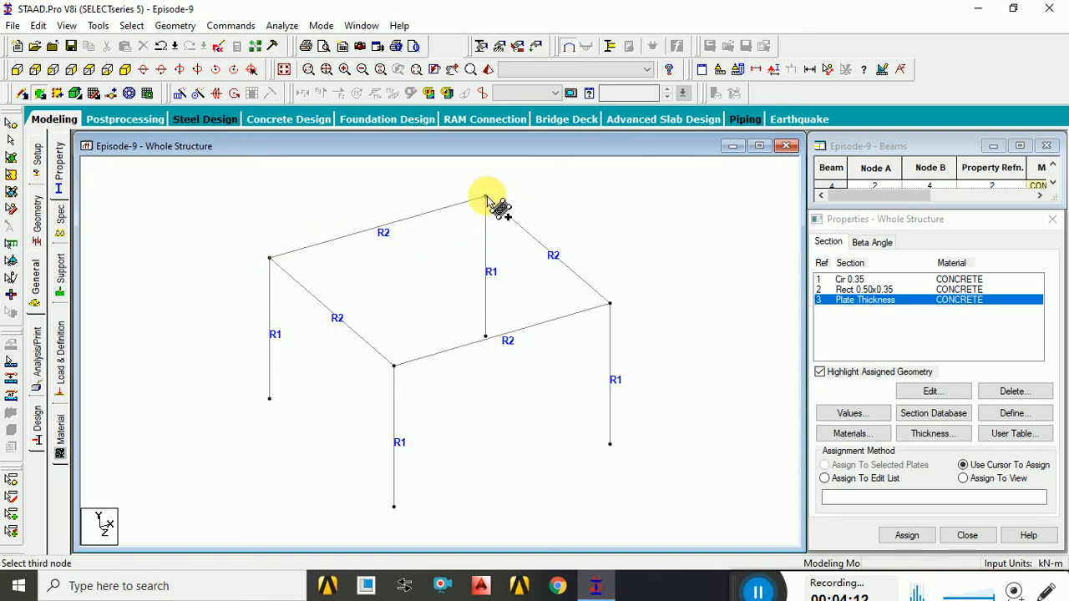
click(610, 304)
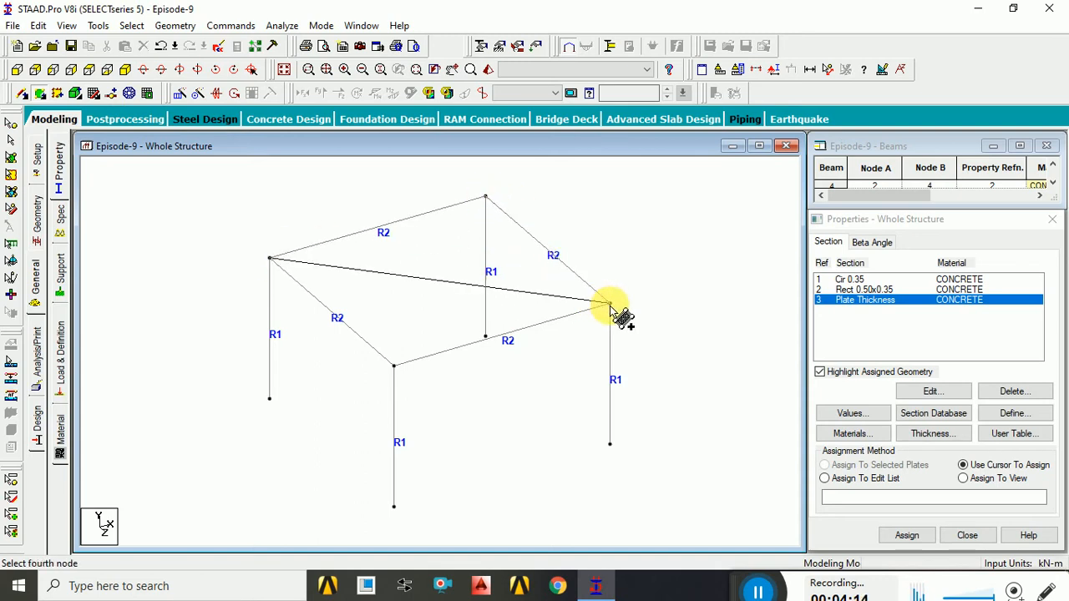
click(394, 366)
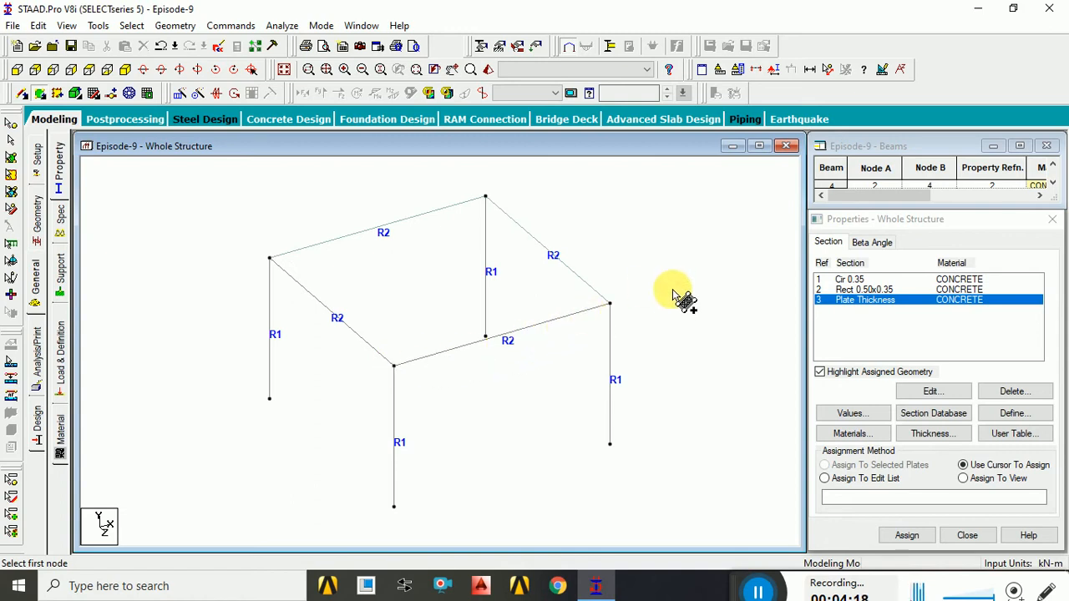
Step: Display the members as full sections and assign the plate thickness property to the selected roof plate
key(8)
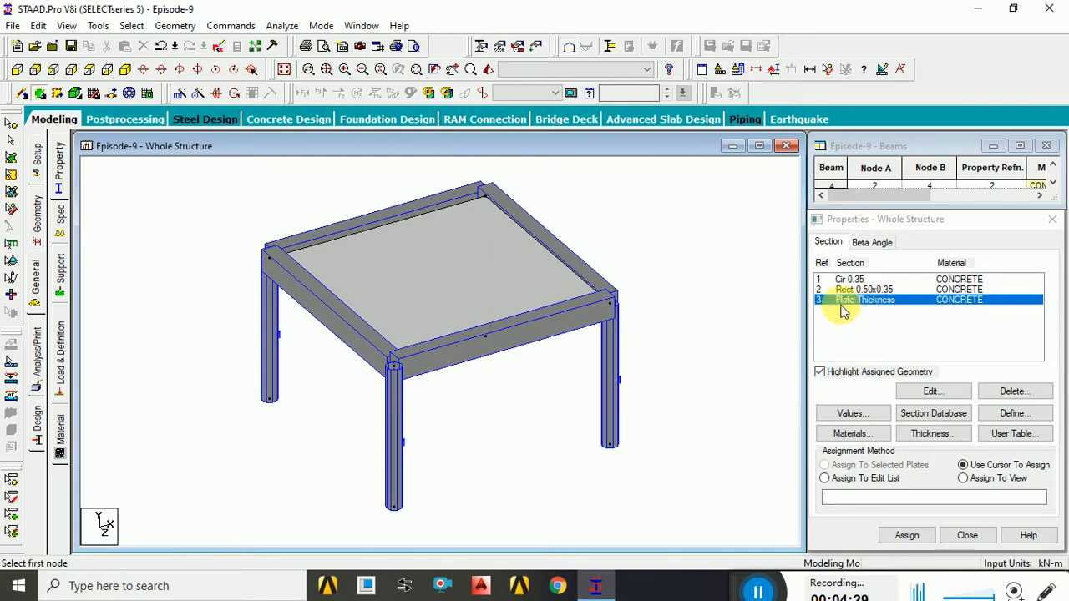
click(11, 159)
click(431, 249)
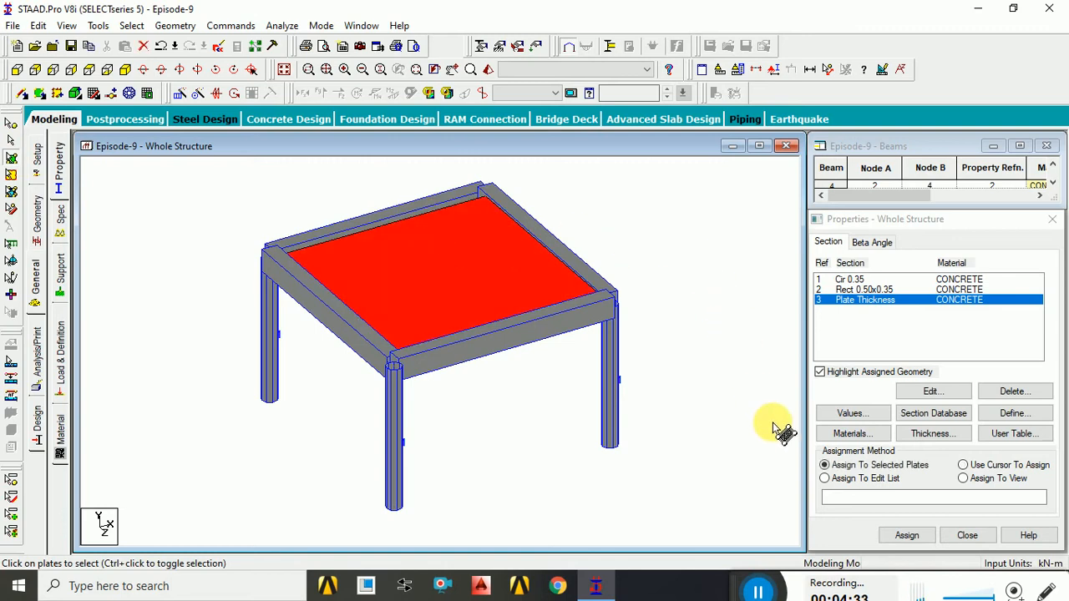
click(908, 537)
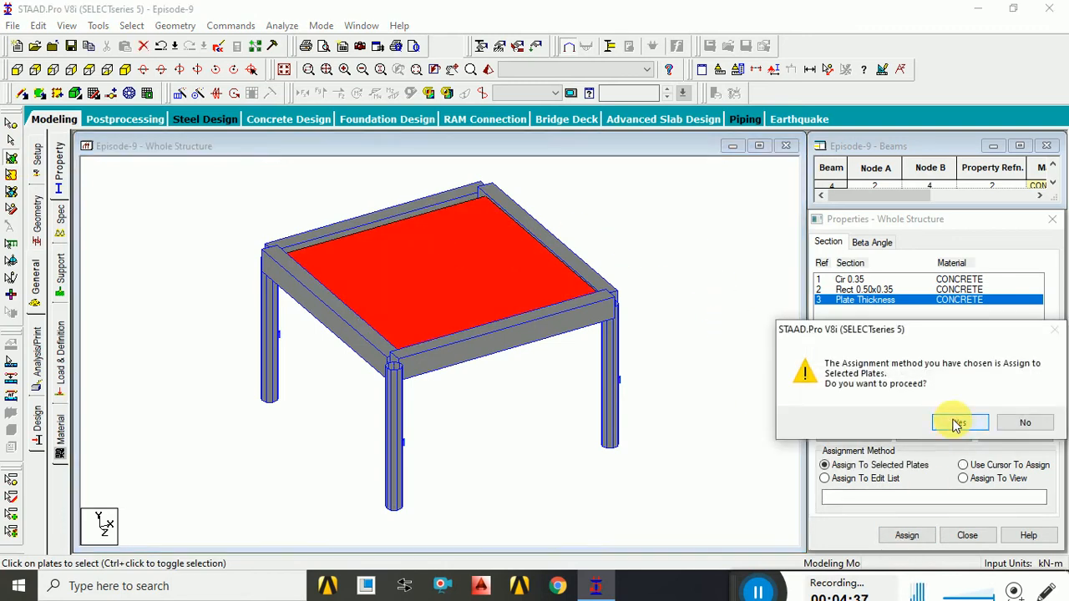
click(954, 423)
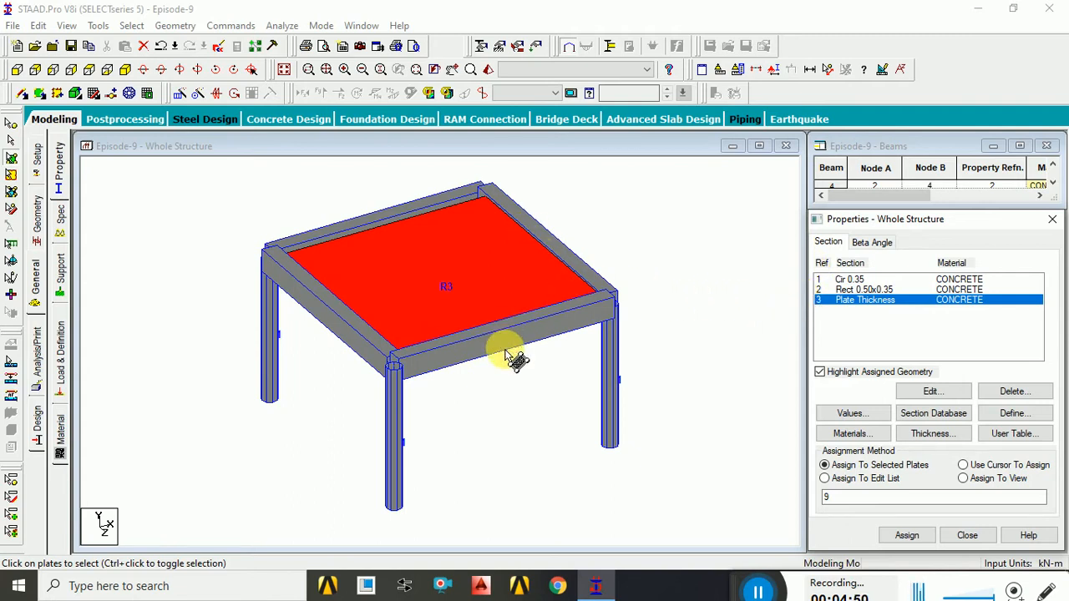
Step: Select the front roof beam together with the roof plate and open a rendered view of just these two
click(12, 209)
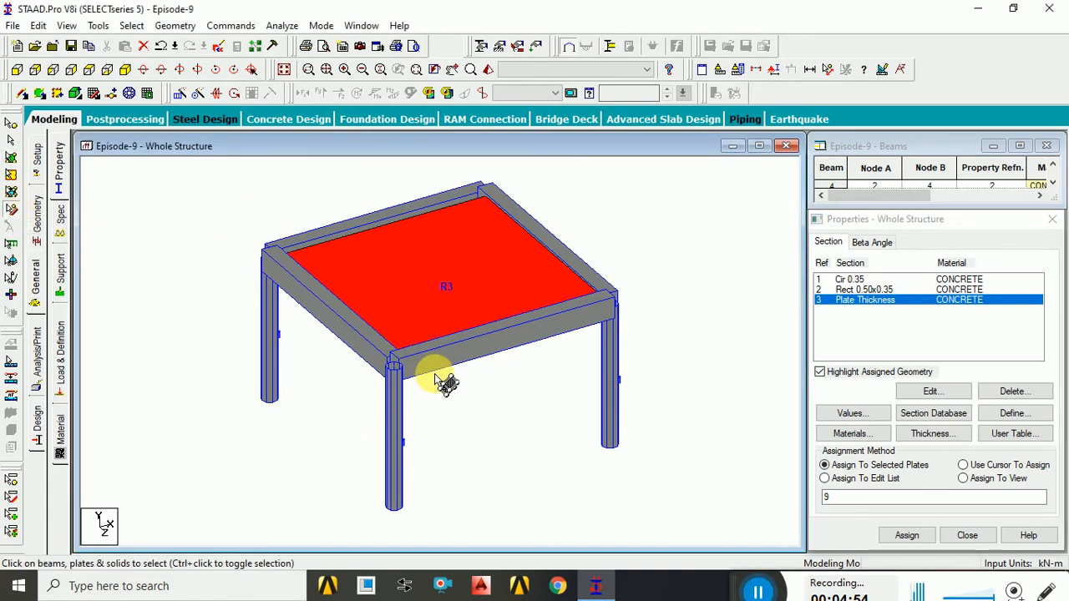
click(480, 391)
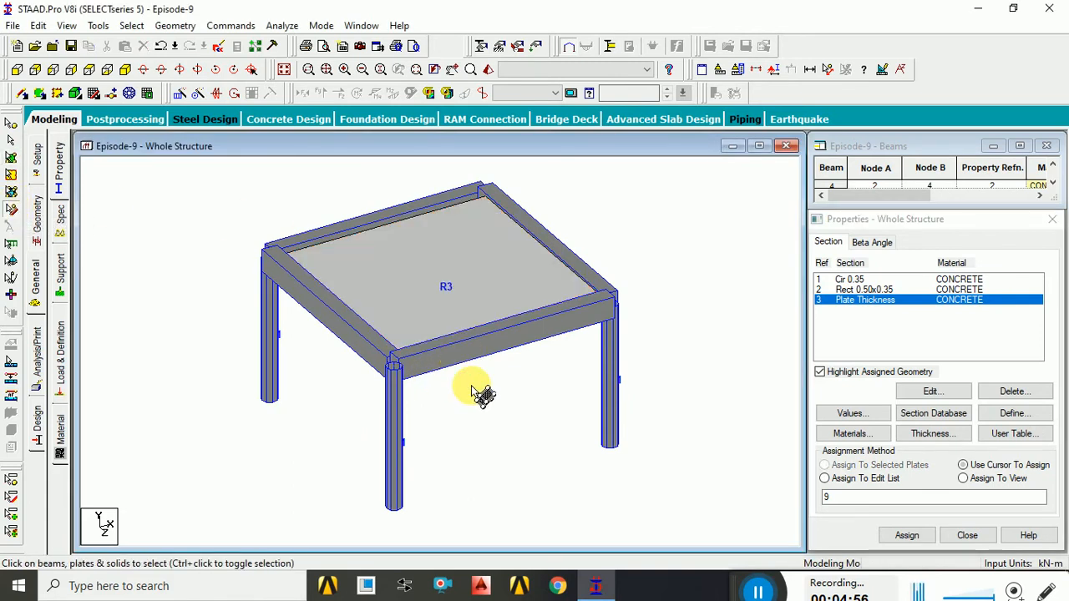
click(497, 342)
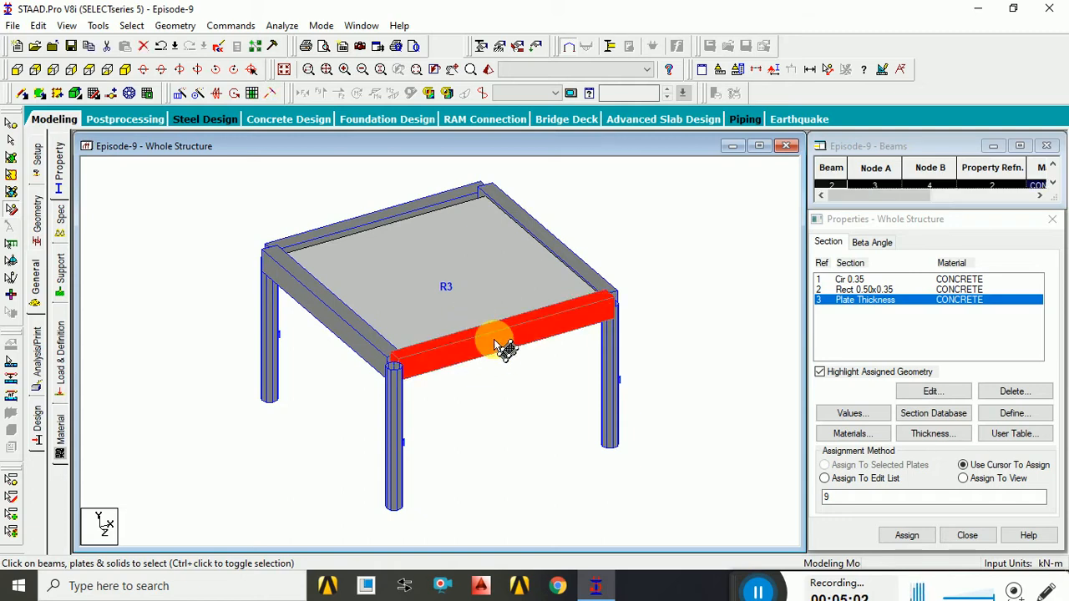
ctrl+click(486, 302)
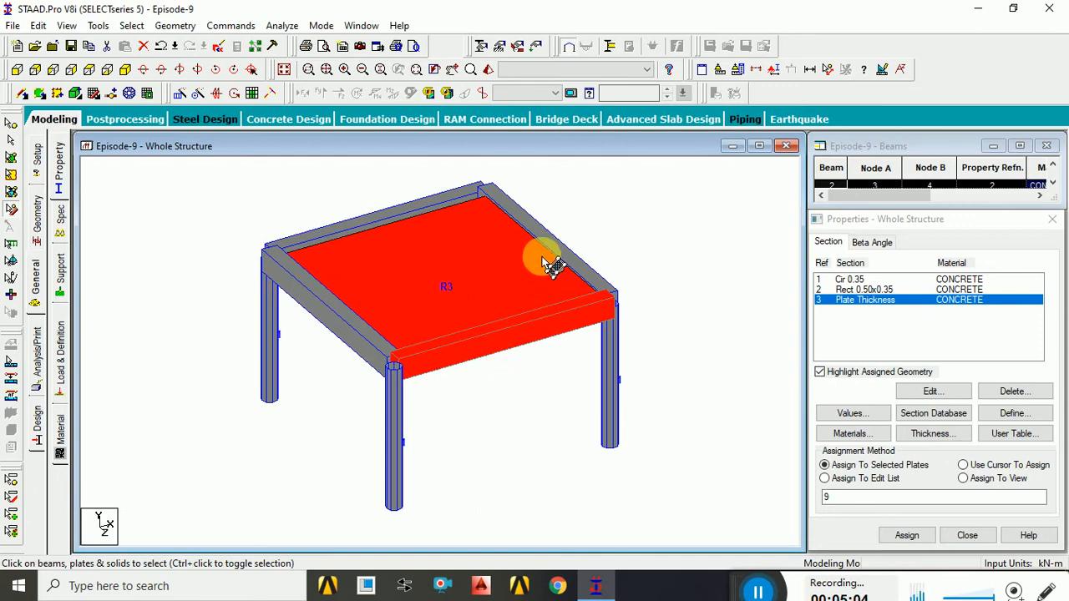
click(486, 68)
Step: Enlarge the rendered view, examine edge-on how the slab meets the beam, and close the section properties and the rendered view
drag(673, 252, 539, 186)
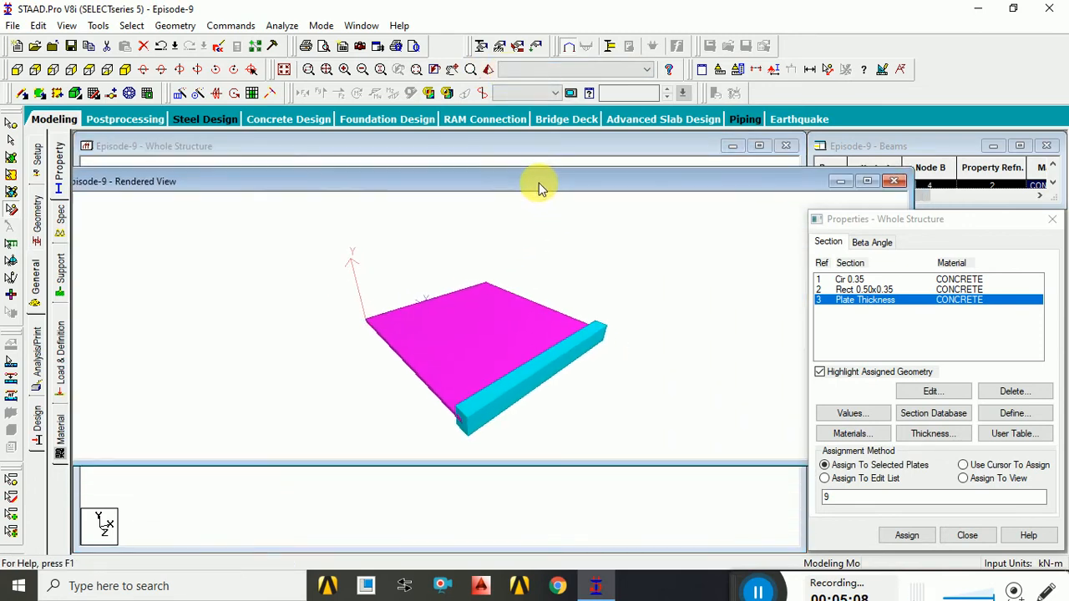
click(862, 175)
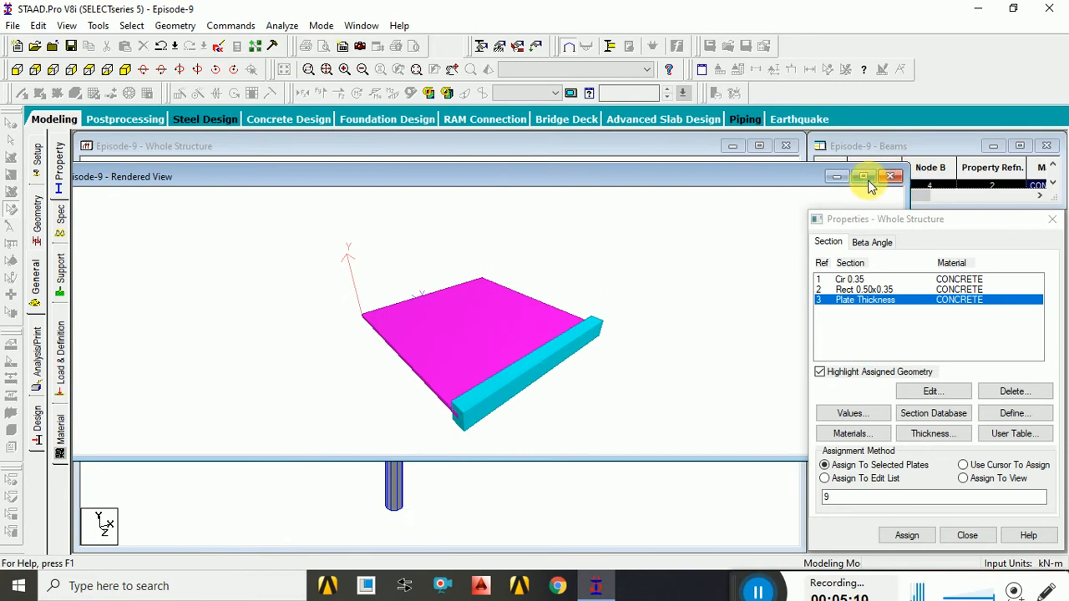
drag(523, 314, 730, 294)
drag(642, 384, 735, 422)
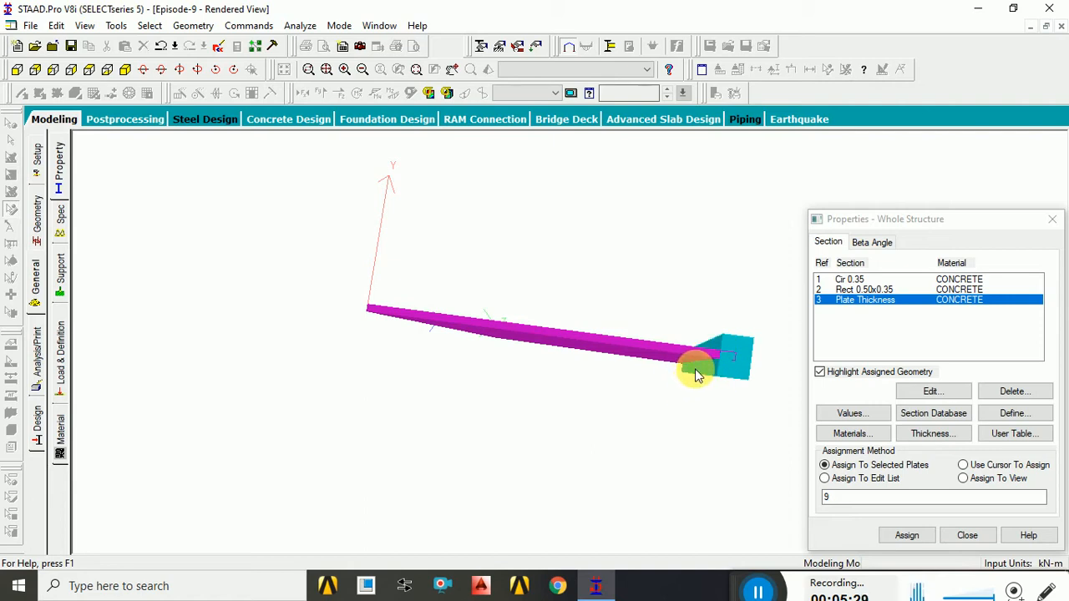
drag(694, 386, 742, 388)
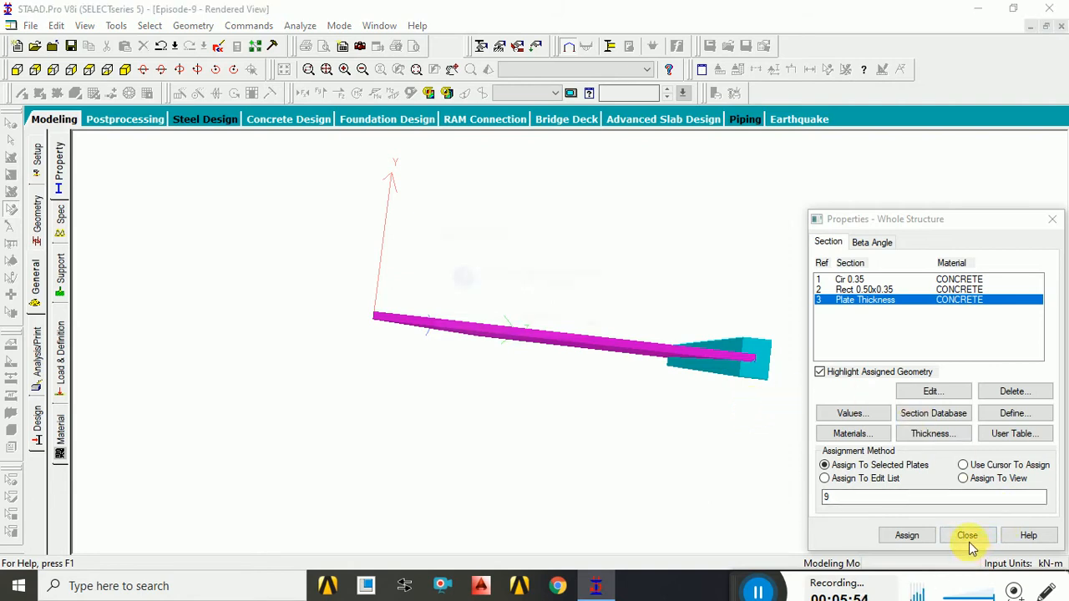
click(611, 328)
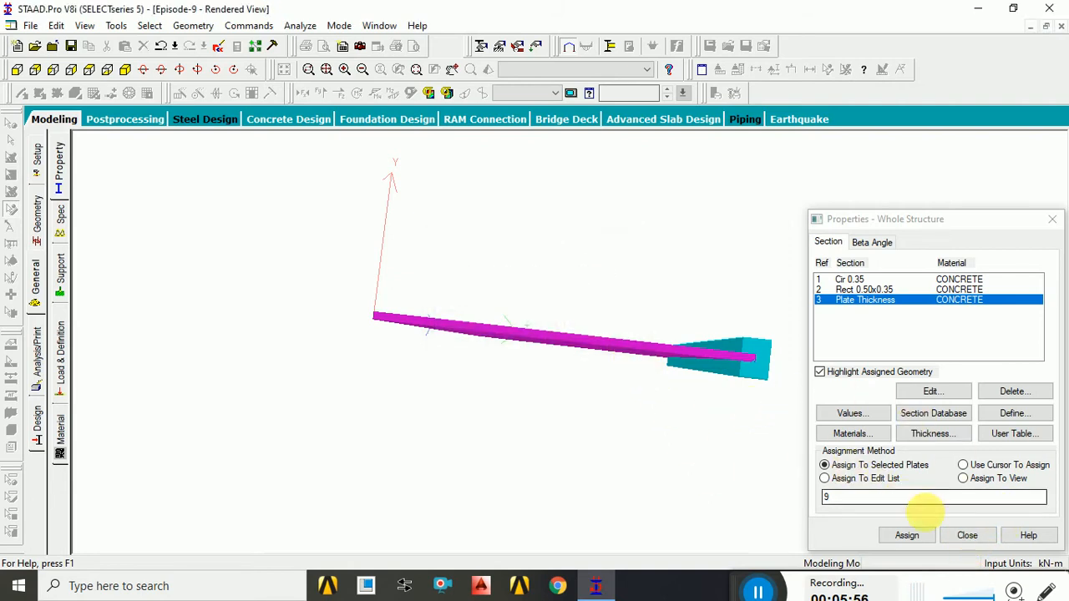
click(962, 535)
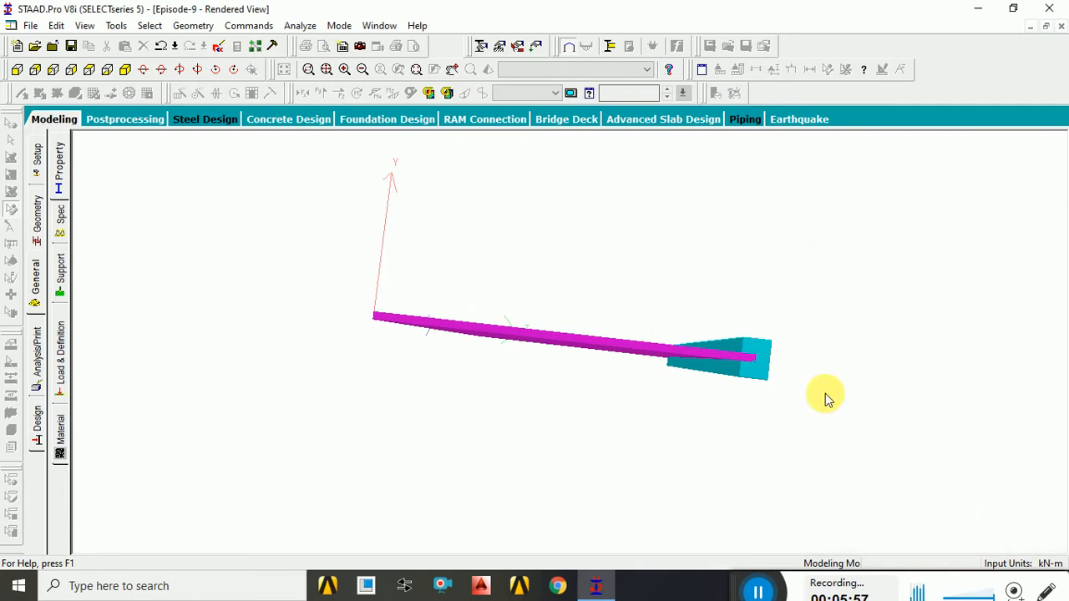
click(1061, 26)
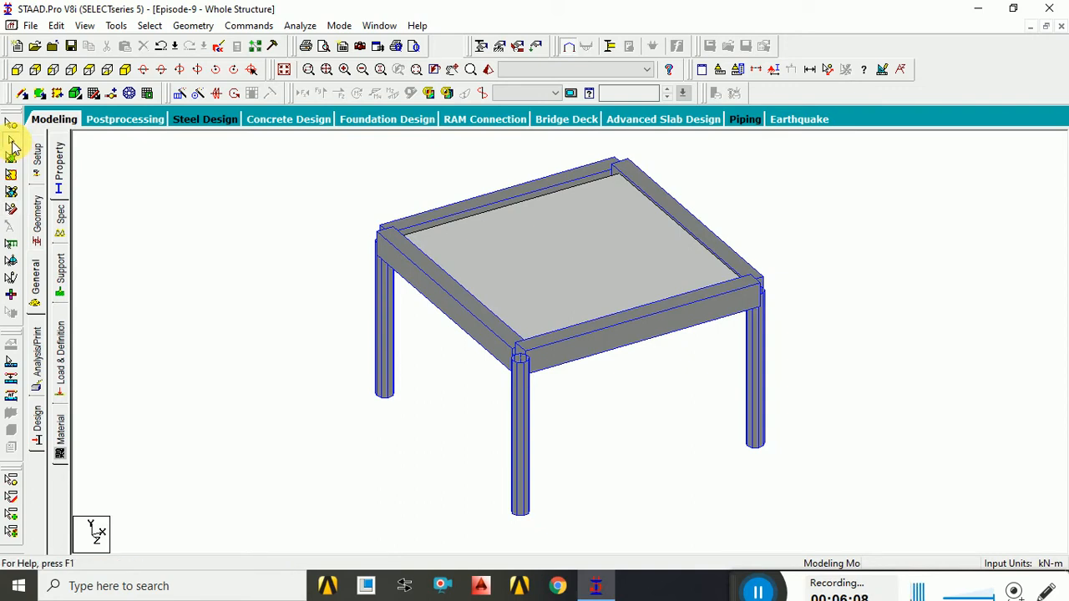
Step: Inspect the front roof beam's geometry and its section and material properties, then clear the selection
double_click(662, 328)
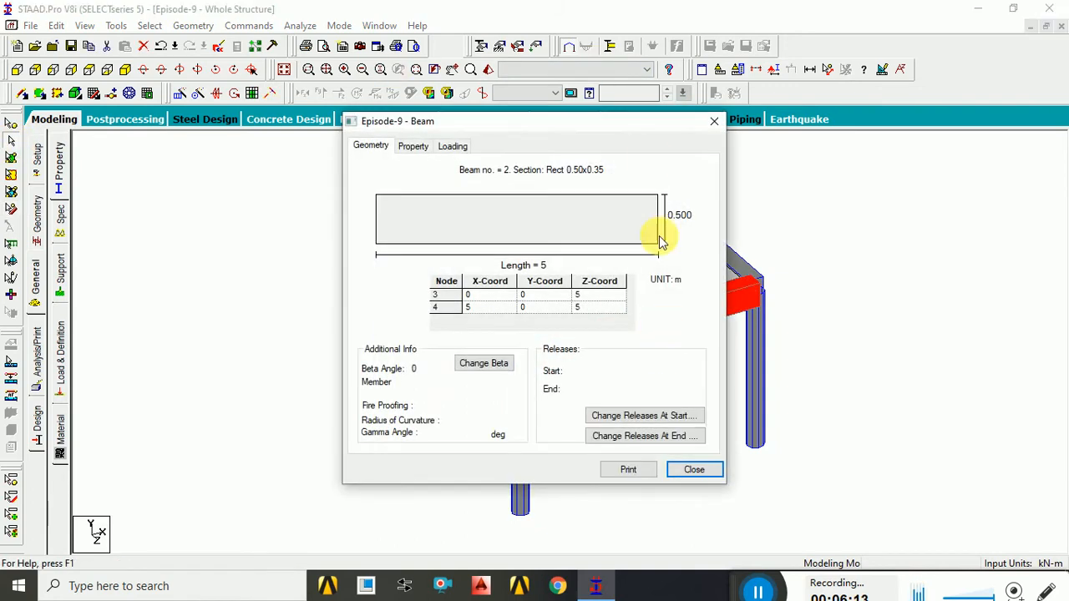
drag(656, 125, 364, 136)
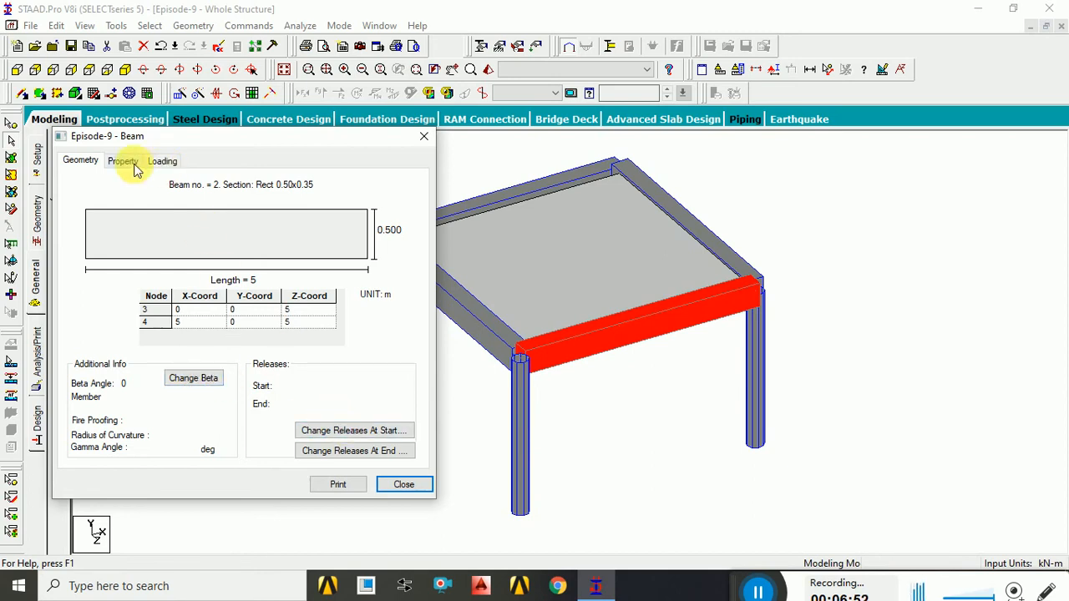
click(123, 161)
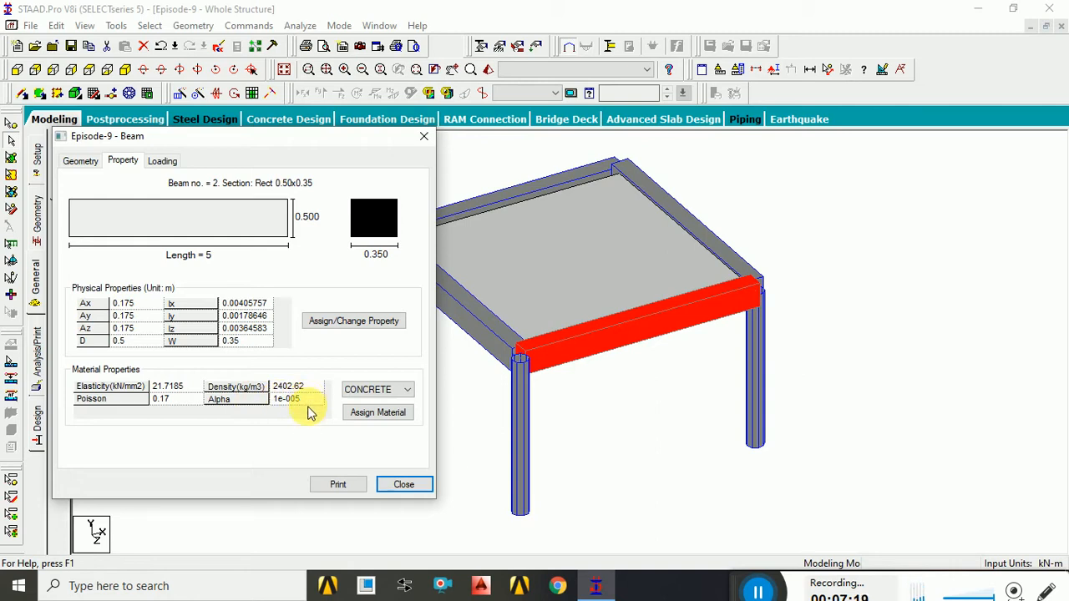
click(399, 485)
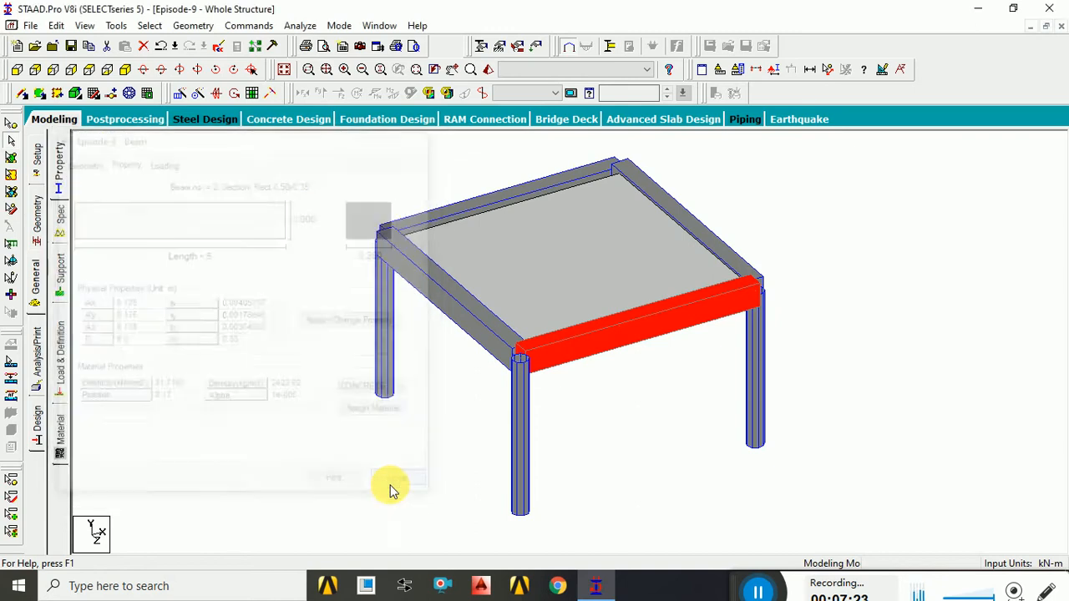
click(843, 296)
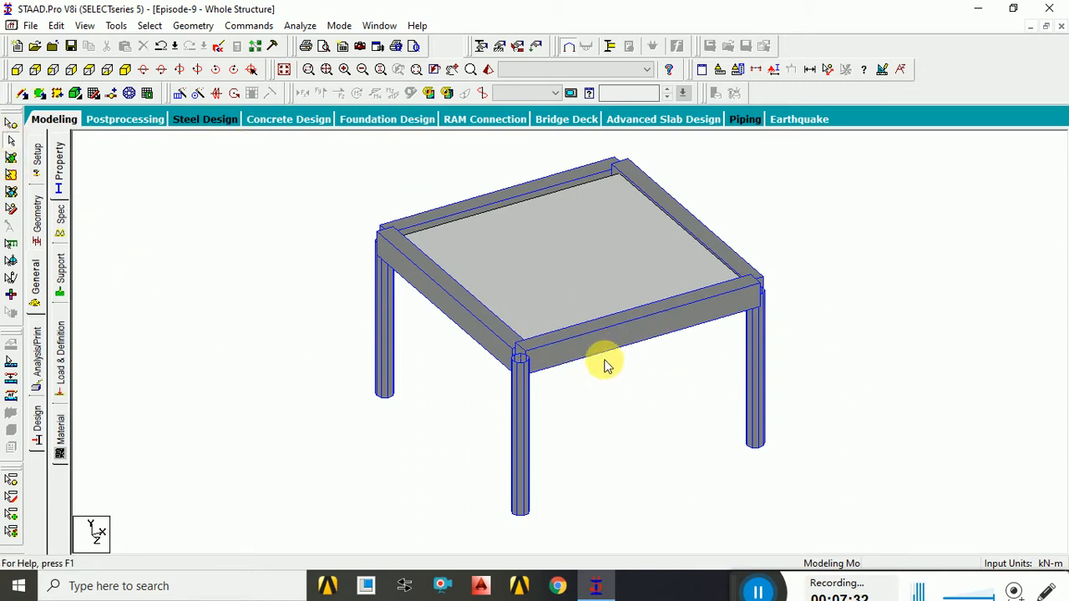
Step: Open the end release specification of the front roof beam and try to assign it with no releases chosen
double_click(596, 334)
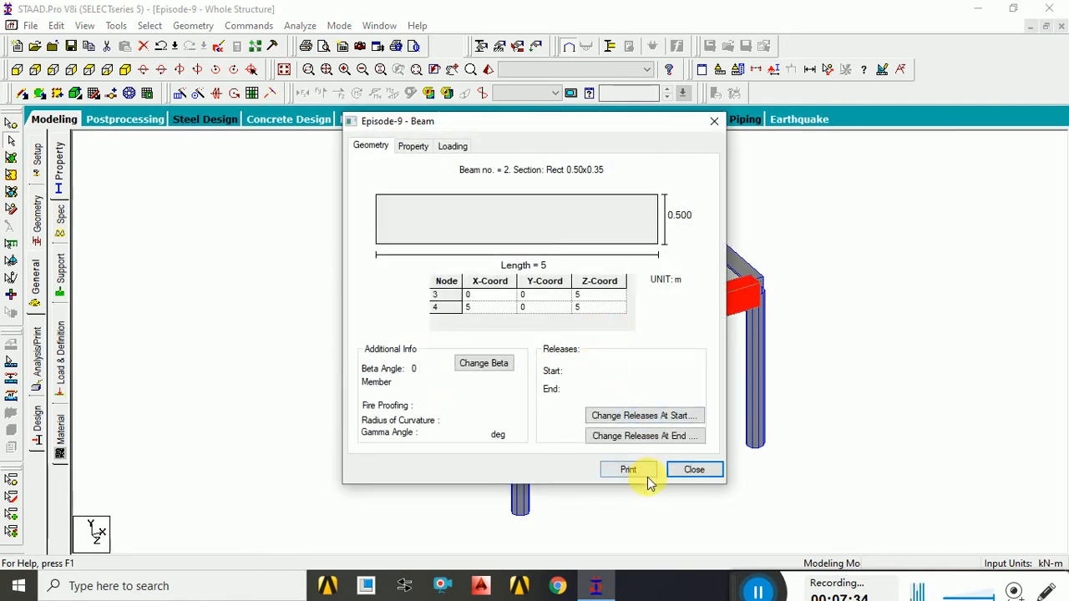
drag(525, 119, 370, 74)
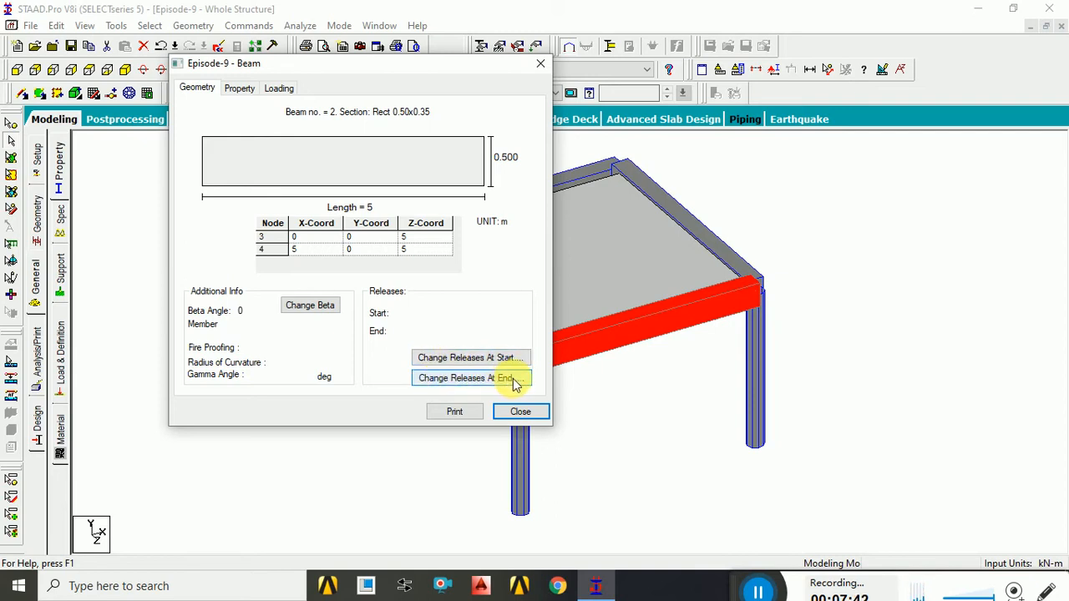
click(457, 380)
click(445, 380)
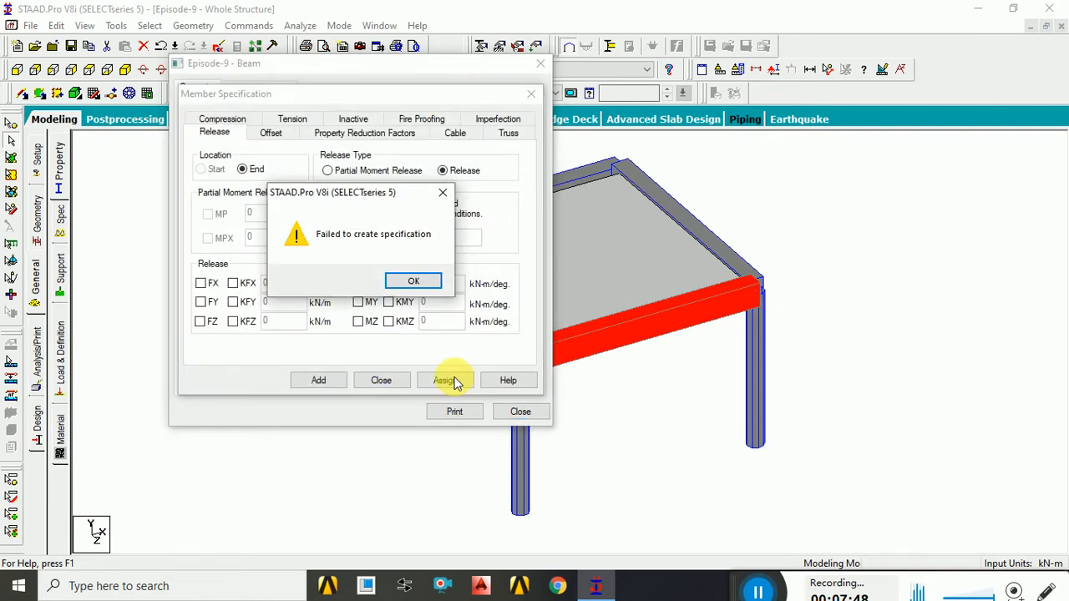
click(424, 284)
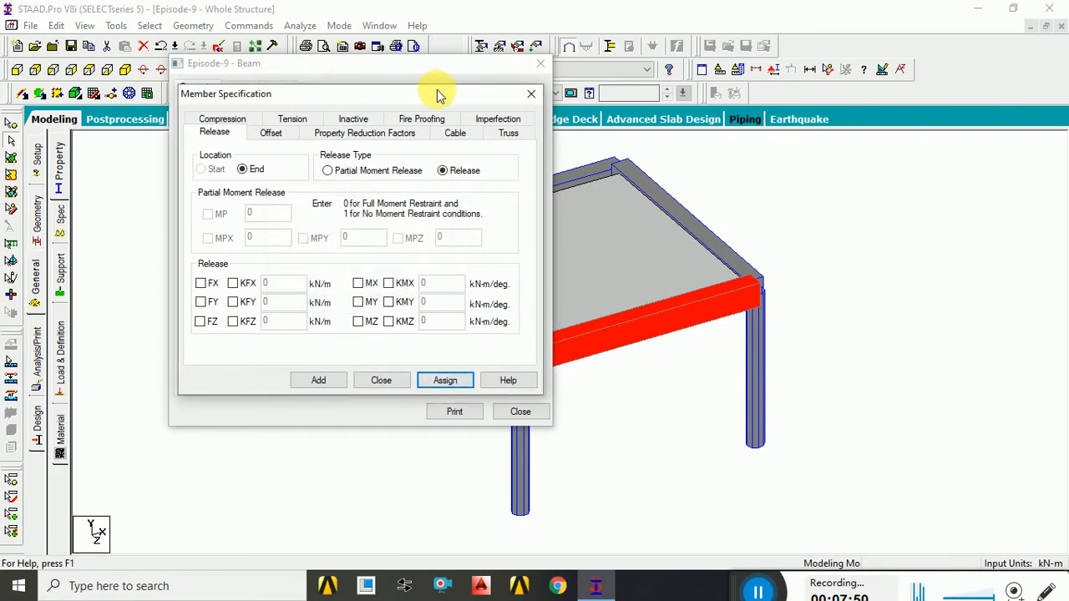
drag(438, 100, 831, 105)
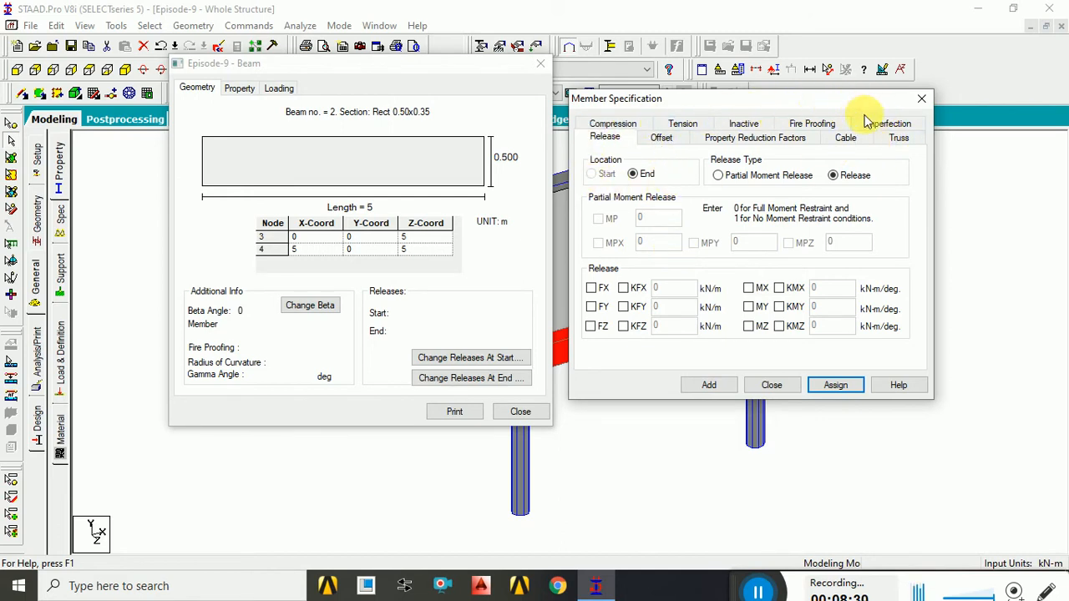
Step: Set up a member offset at the beam's Start location in the Global direction and begin editing its Y offset
click(665, 143)
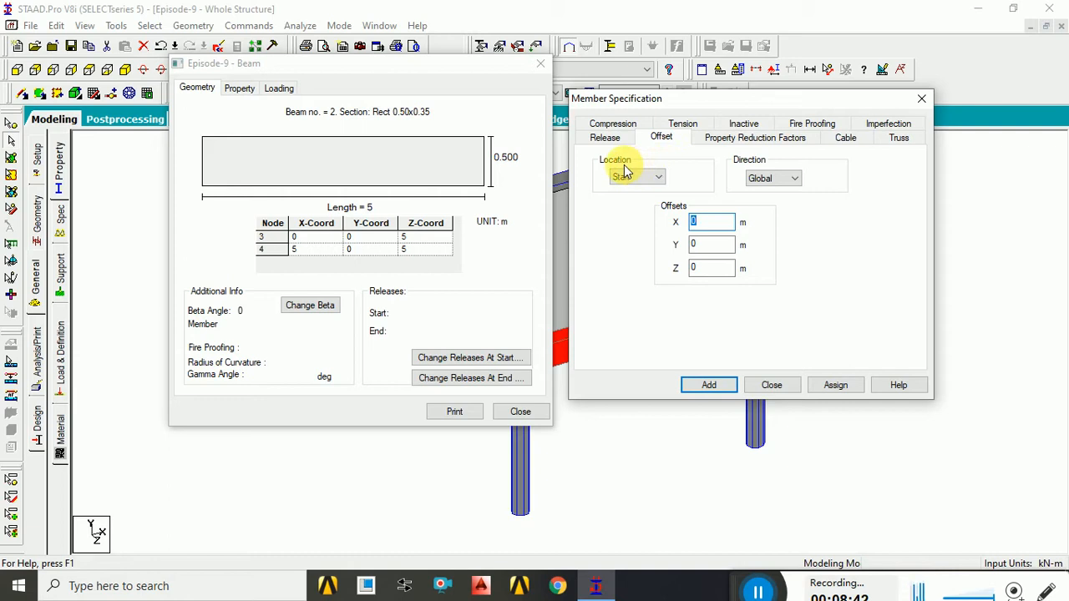
click(788, 179)
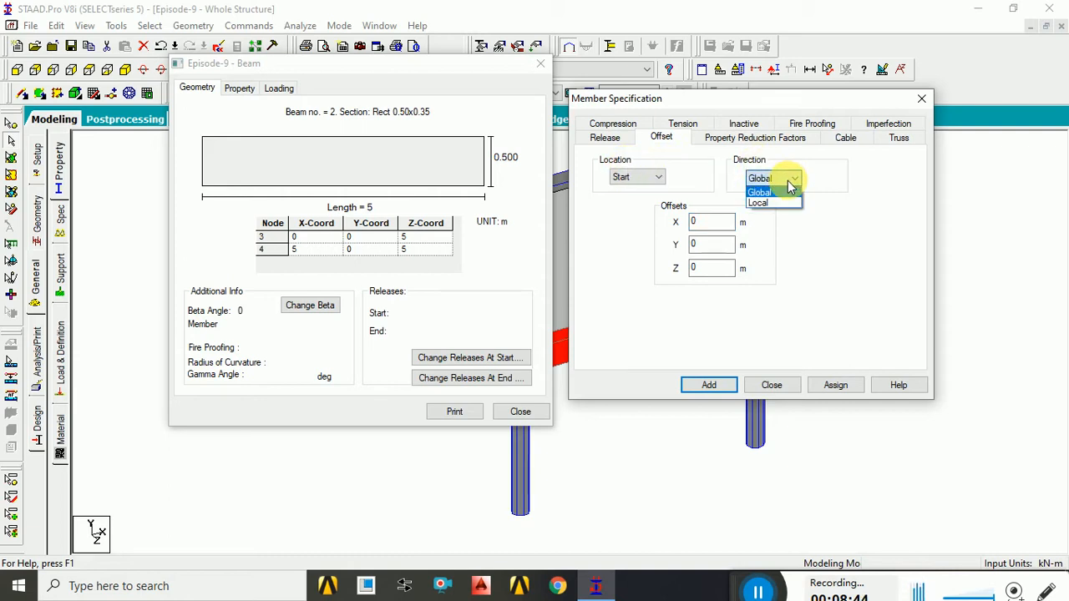
click(763, 194)
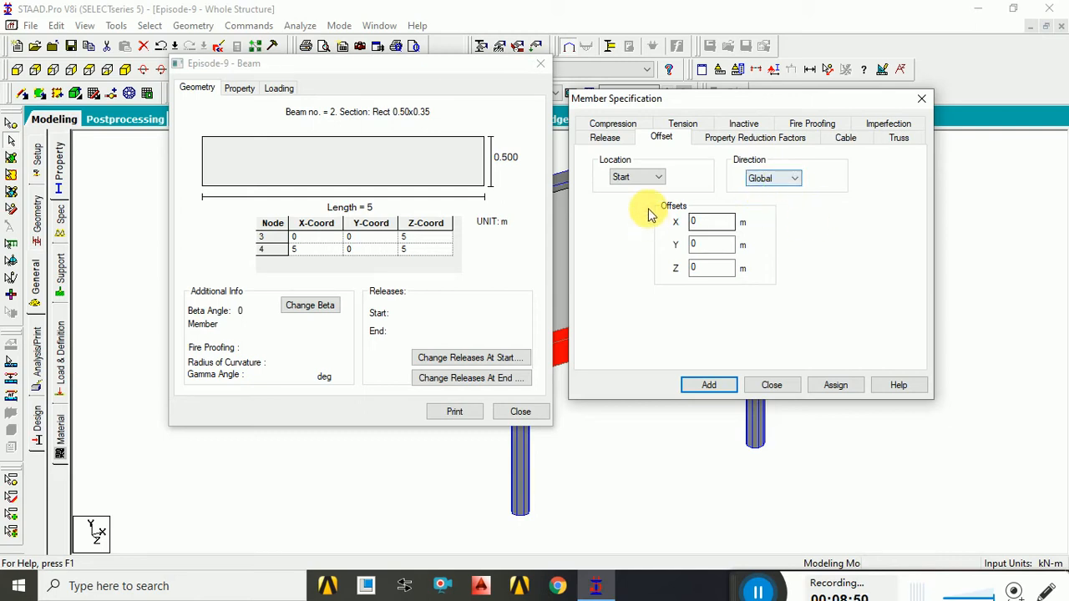
click(644, 177)
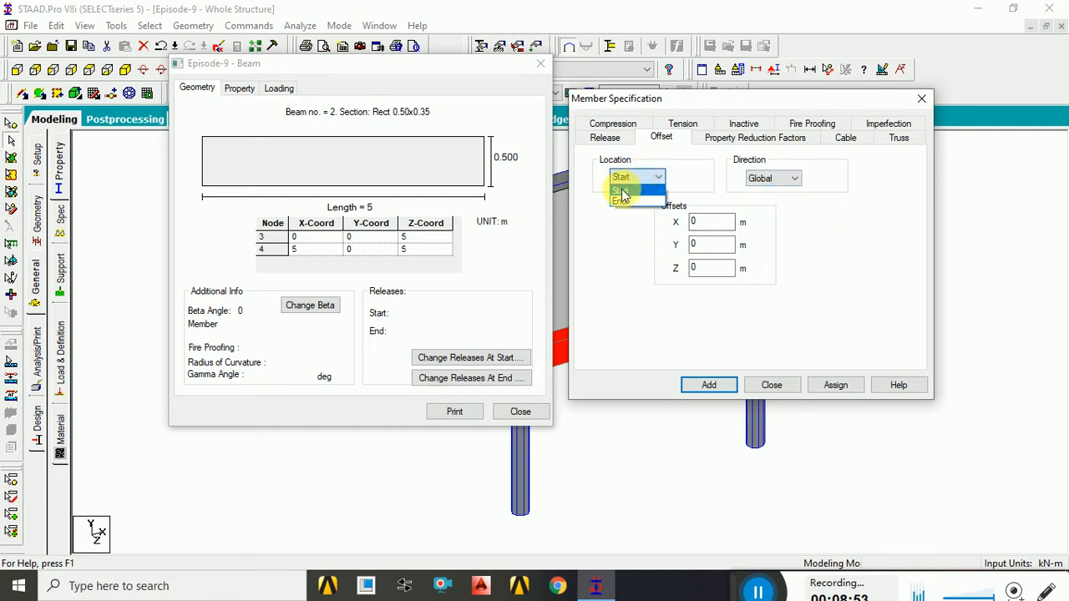
click(626, 191)
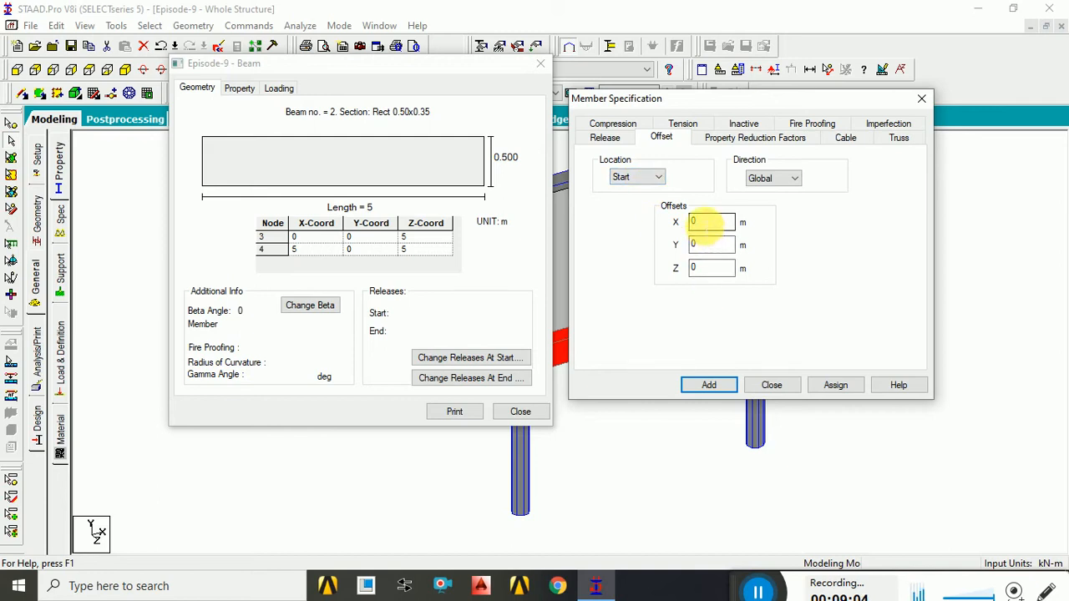
click(712, 249)
click(710, 269)
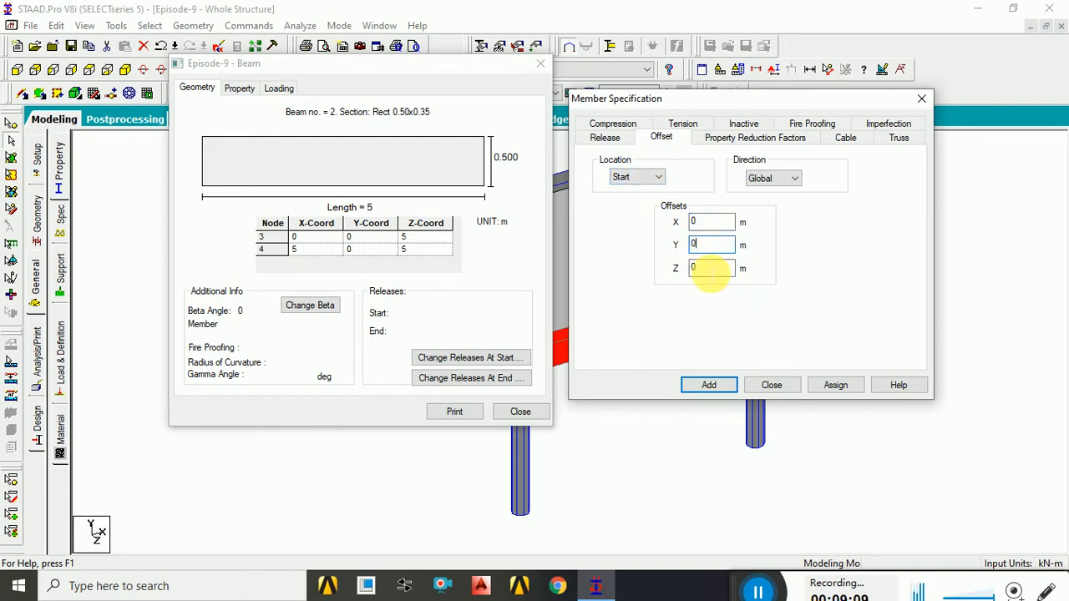
click(710, 269)
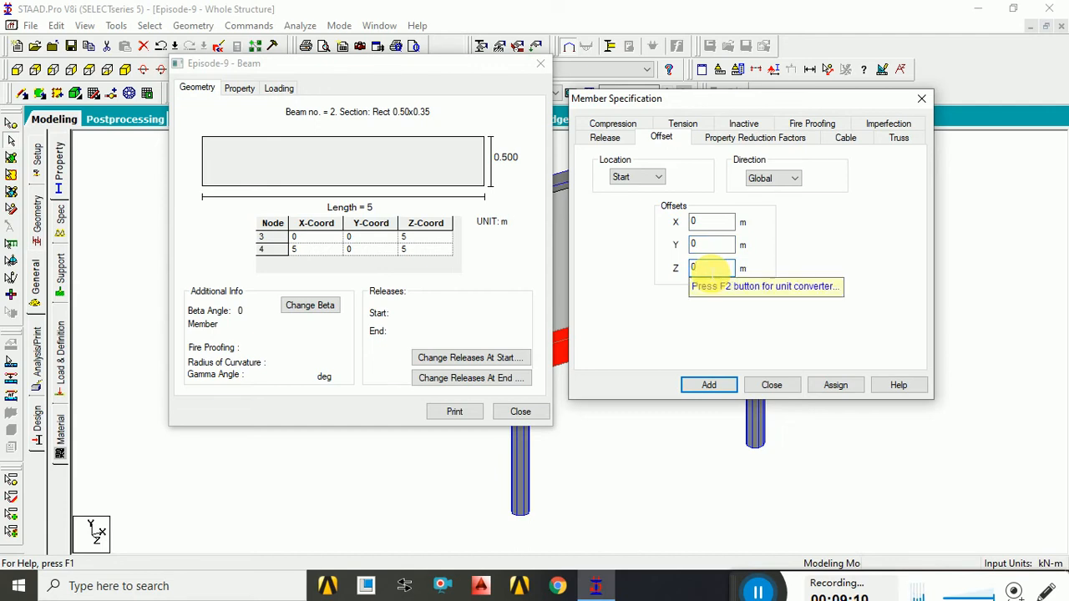
click(710, 244)
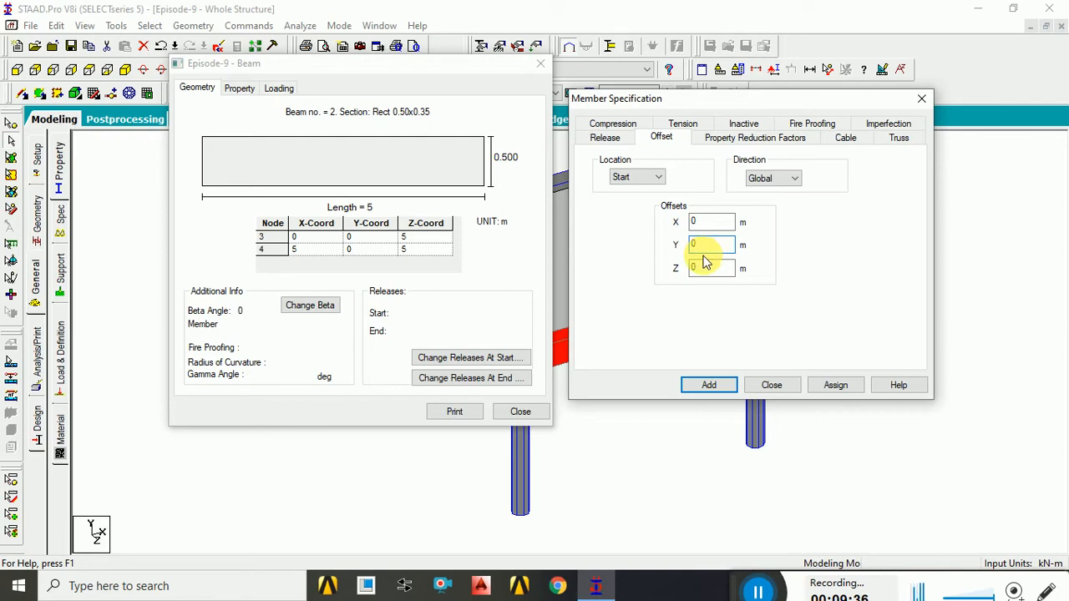
Step: Open Calculator and place it clear of the member offset values
click(133, 578)
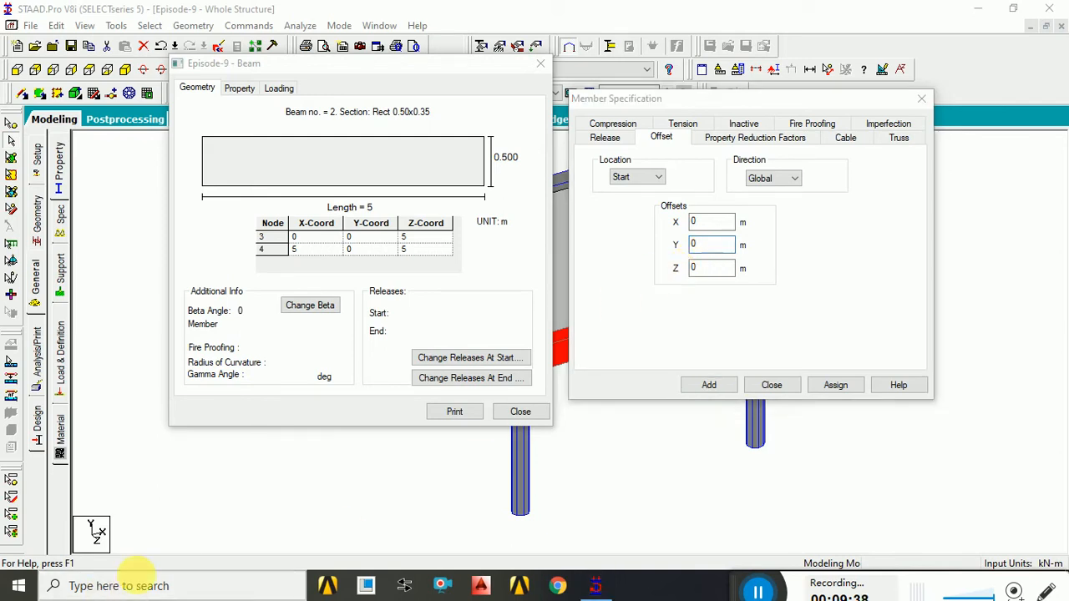
text(cal)
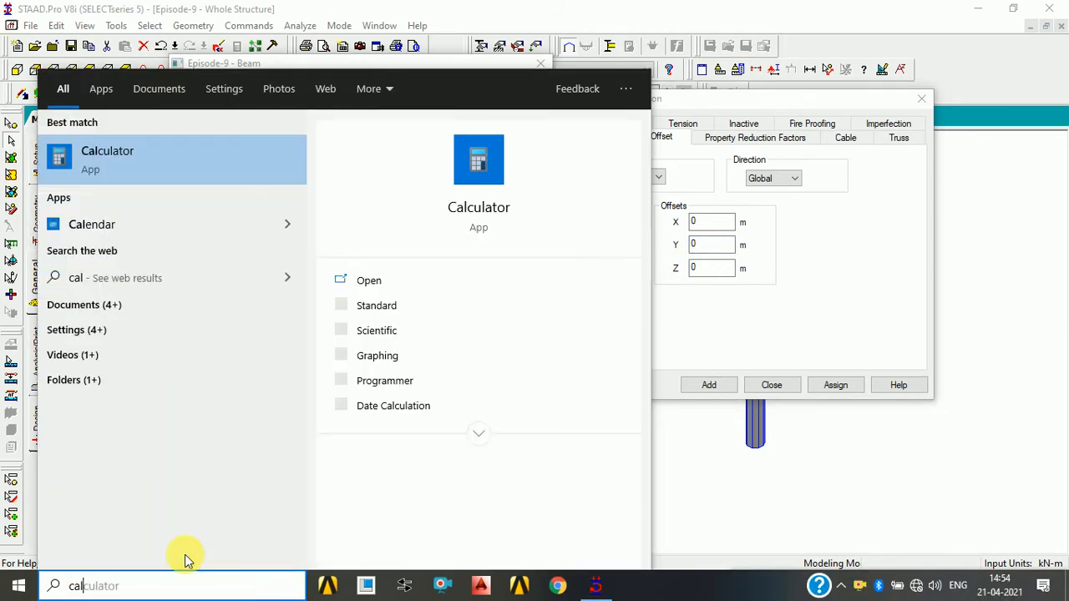
click(128, 163)
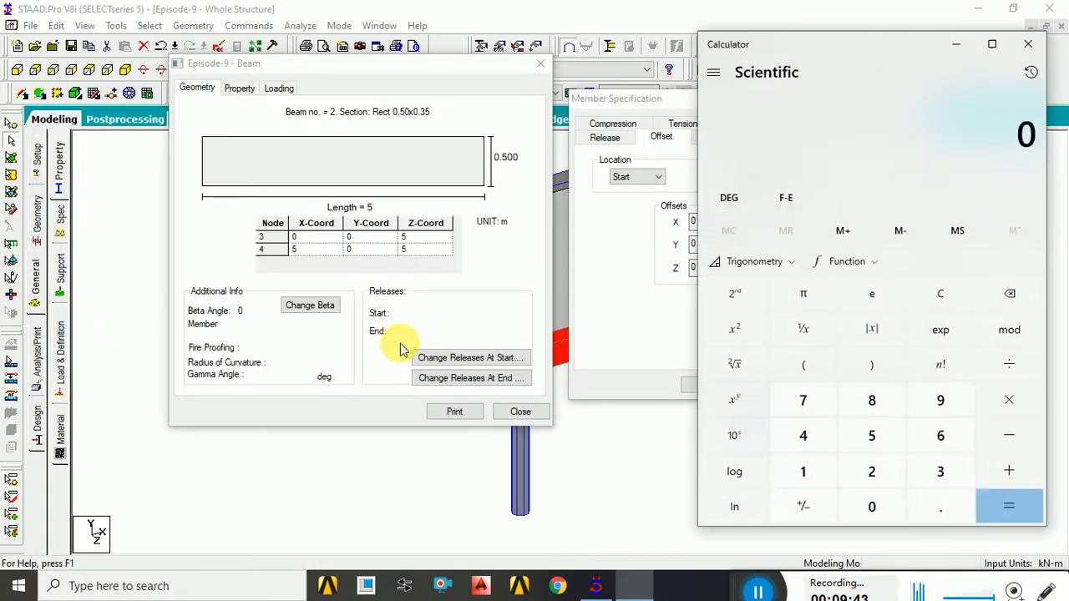
drag(780, 47, 103, 65)
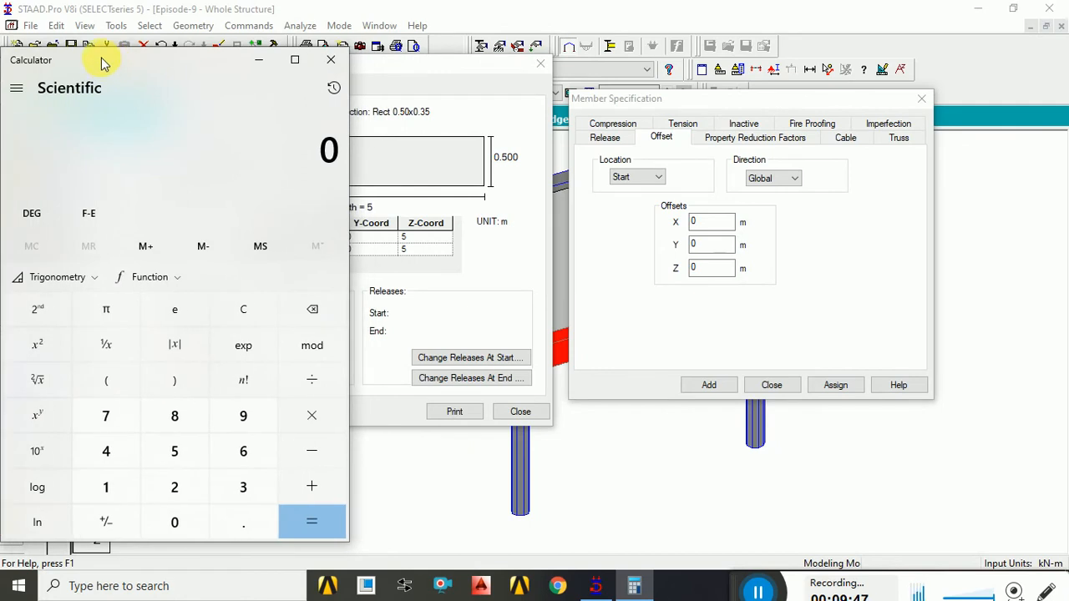
click(259, 61)
click(636, 584)
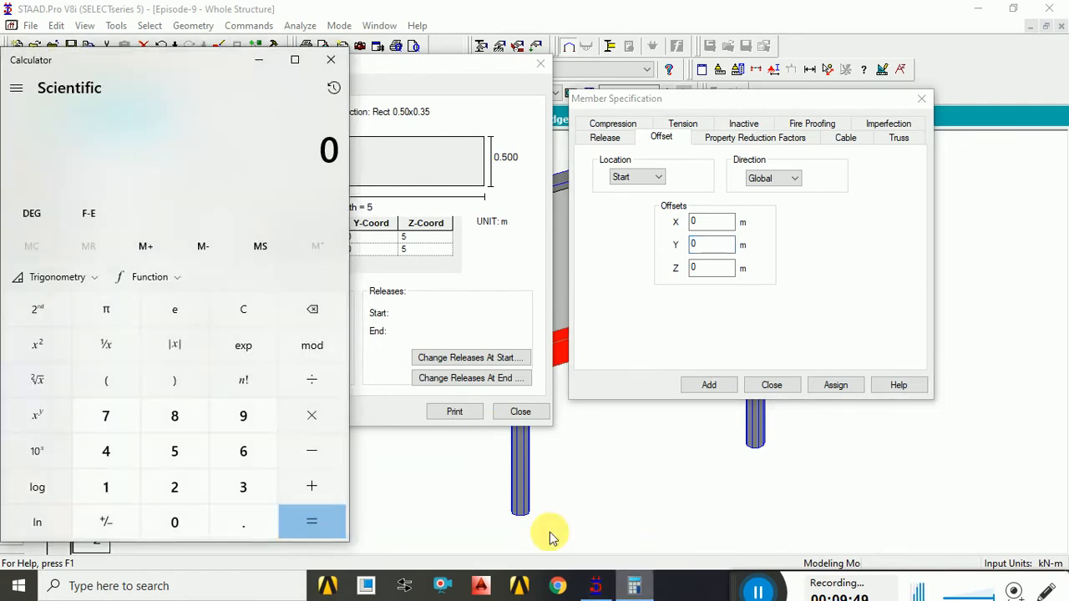
click(394, 93)
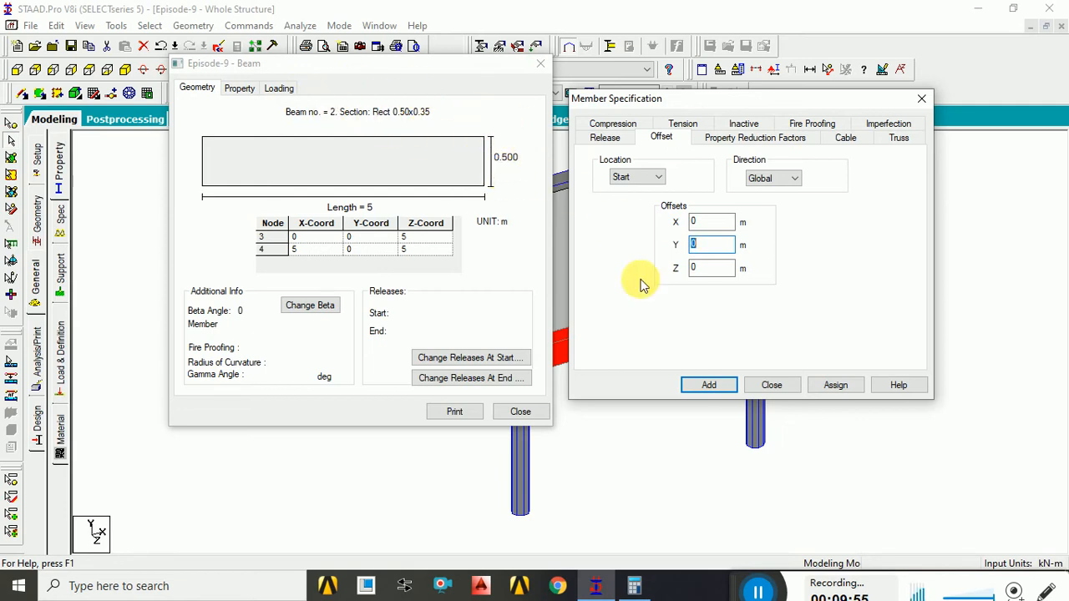
click(634, 585)
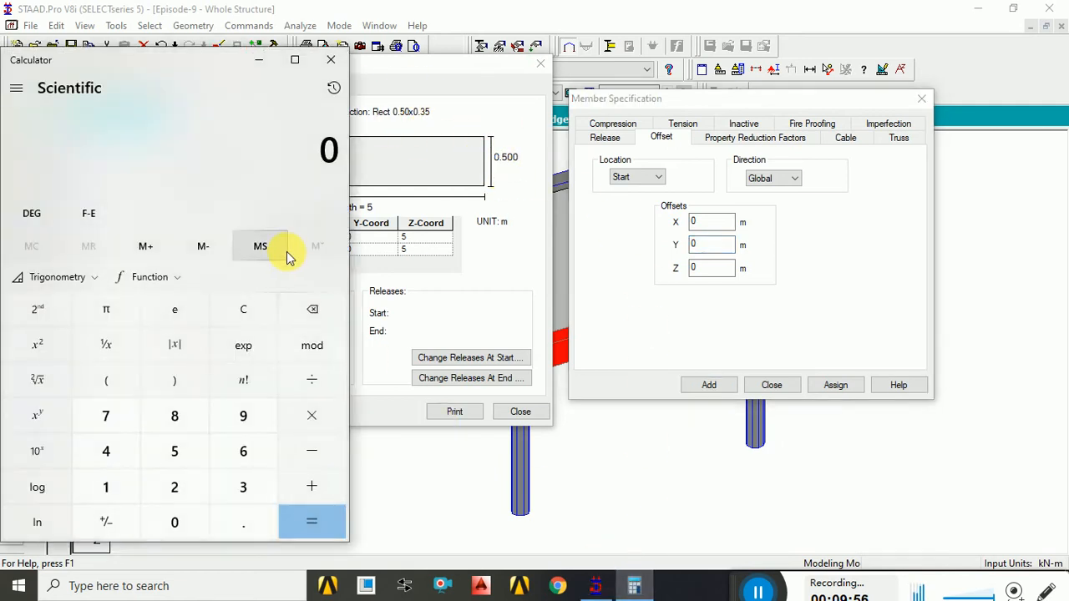
Step: Calculate half the difference between the 500 mm beam depth and 100 mm slab thickness, and close Calculator
text(500)
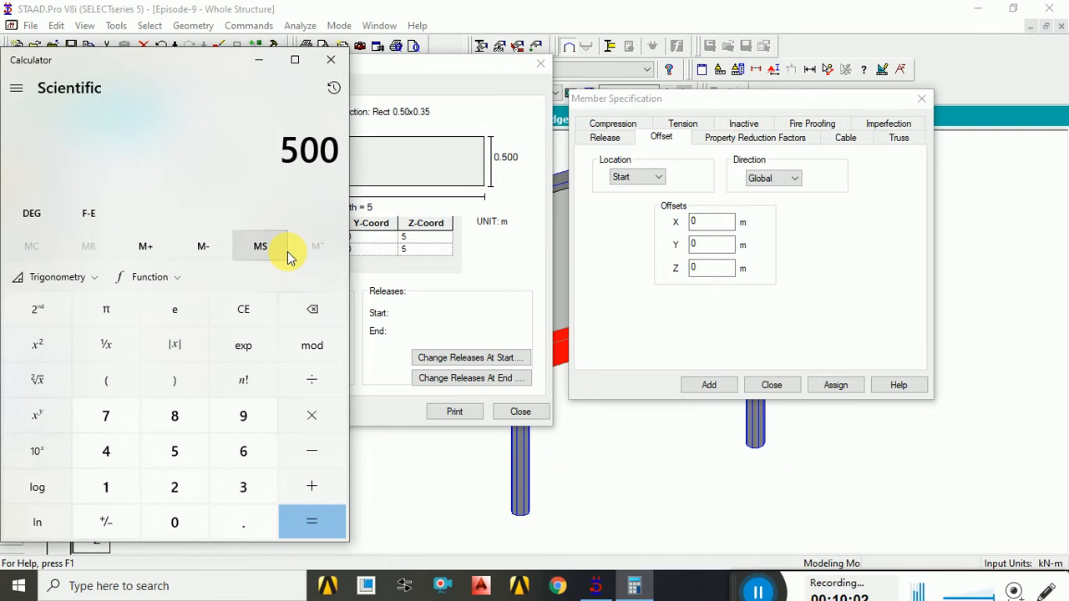
key(minus)
text(100)
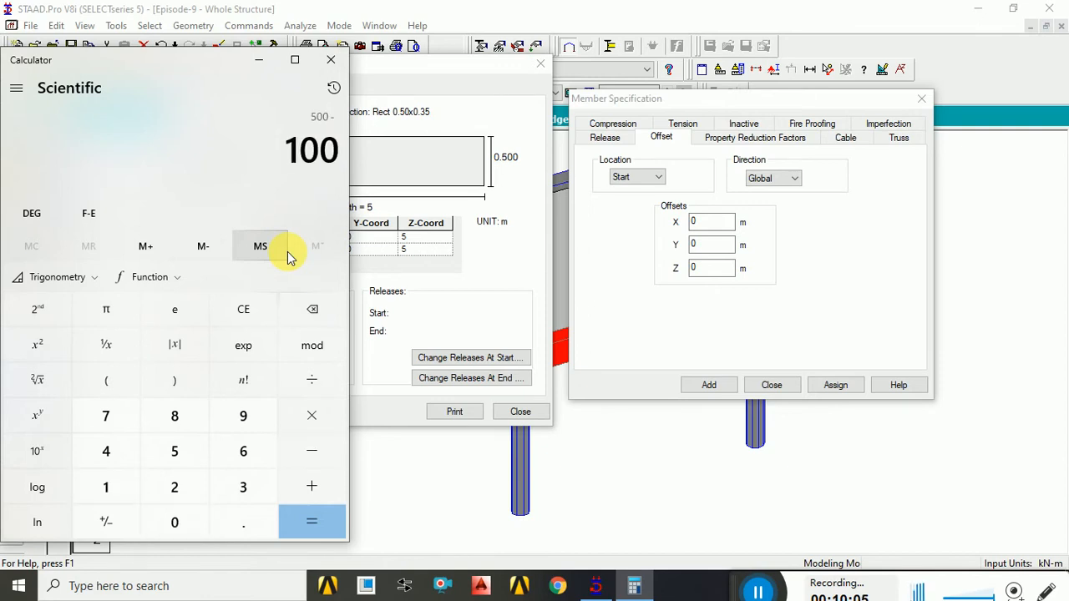
key(Return)
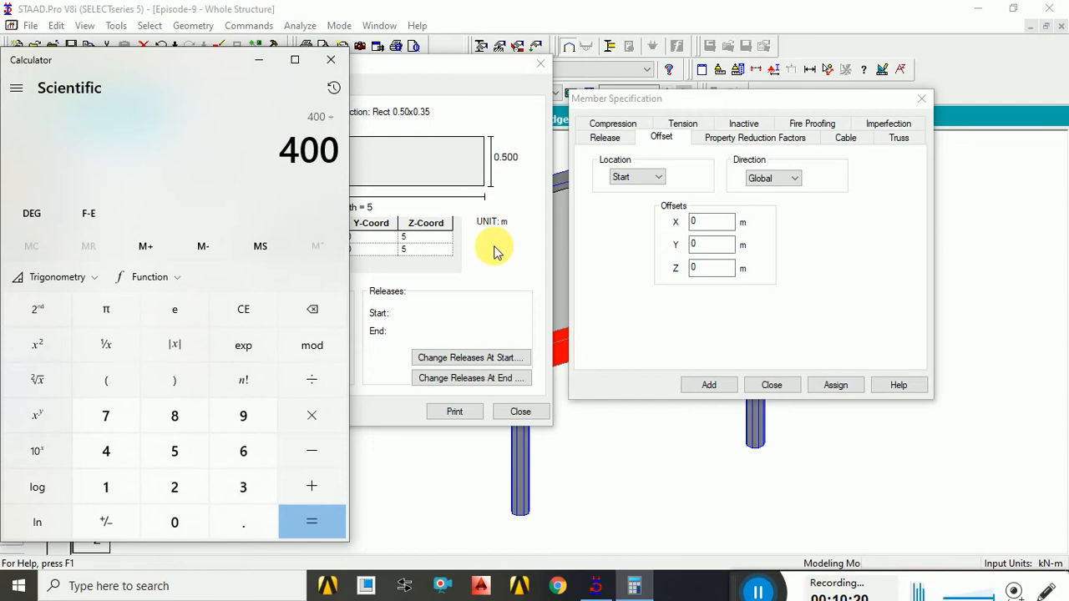
text(2)
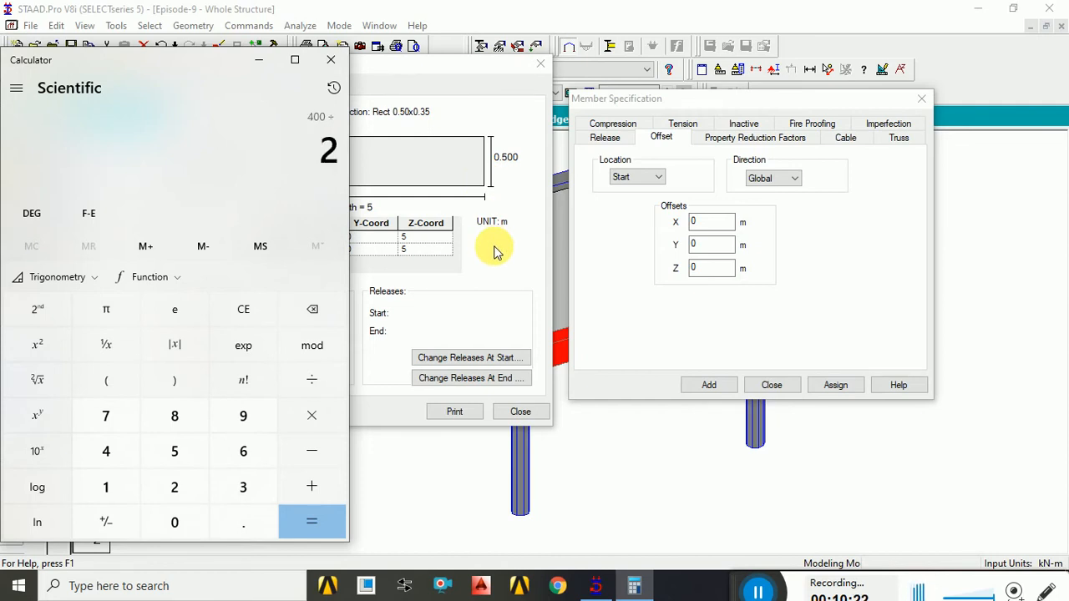
key(Return)
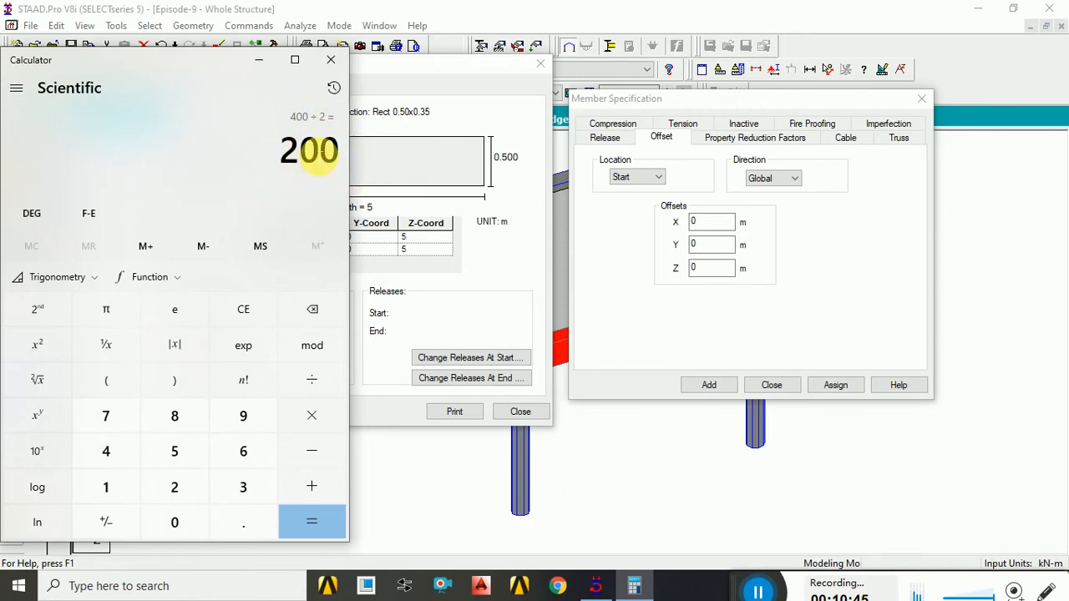
click(332, 62)
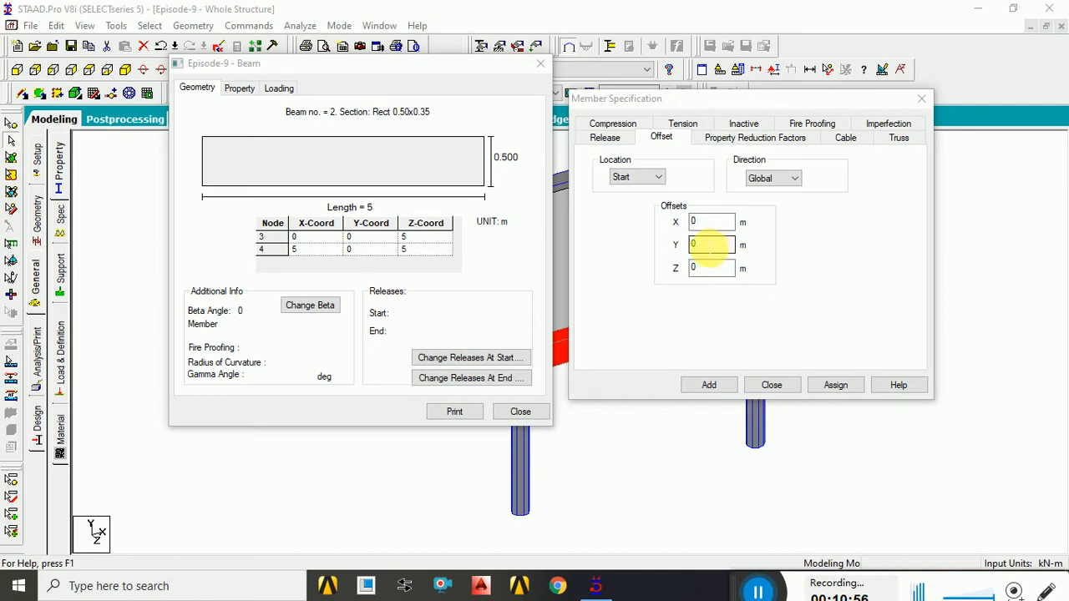
Step: Set the Y offset at the beam's start to 0.2 m
click(710, 245)
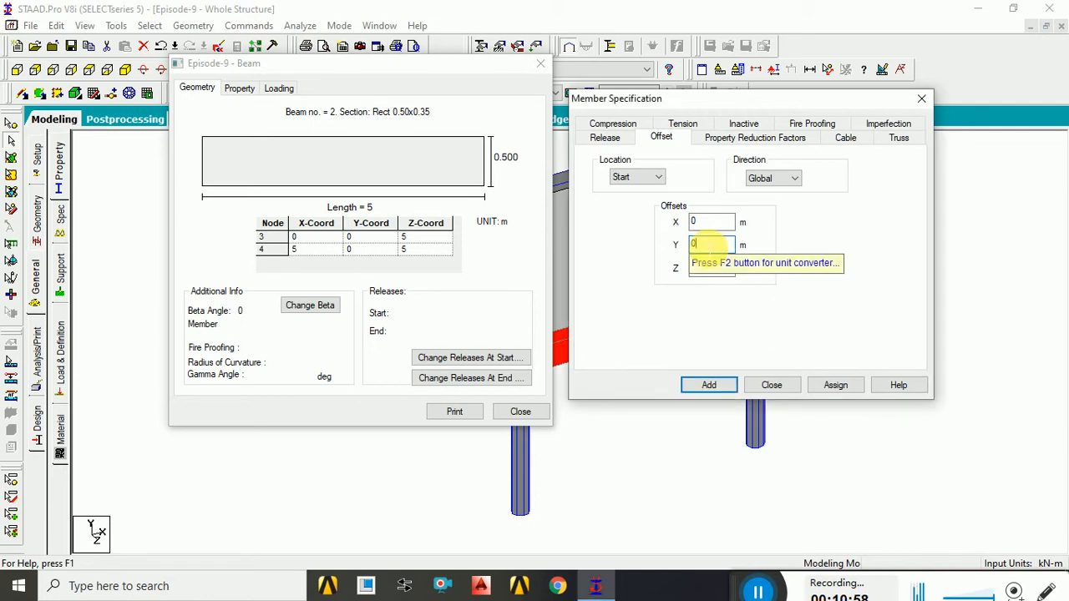
text(.2)
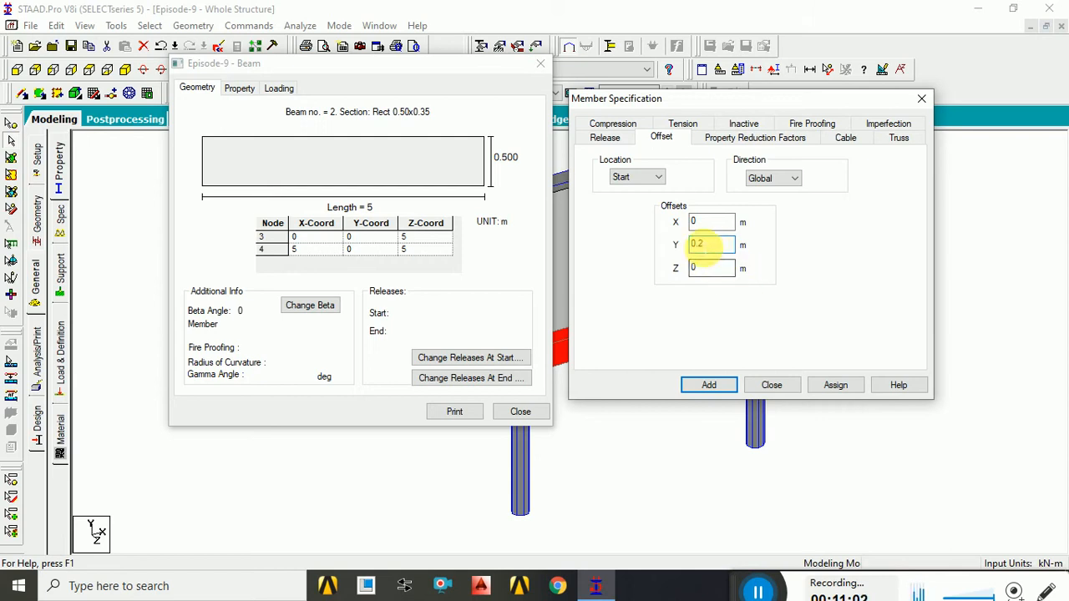
key(Home)
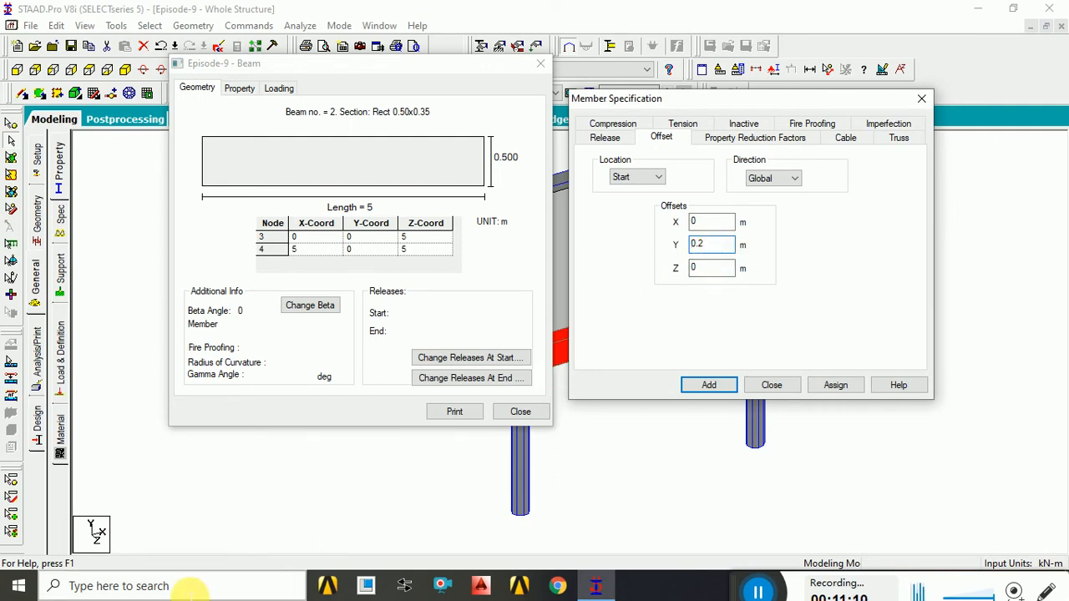
Step: Open Paint and draw a wide rectangle about 375 by 70 px on the blank canvas for the slab
click(184, 586)
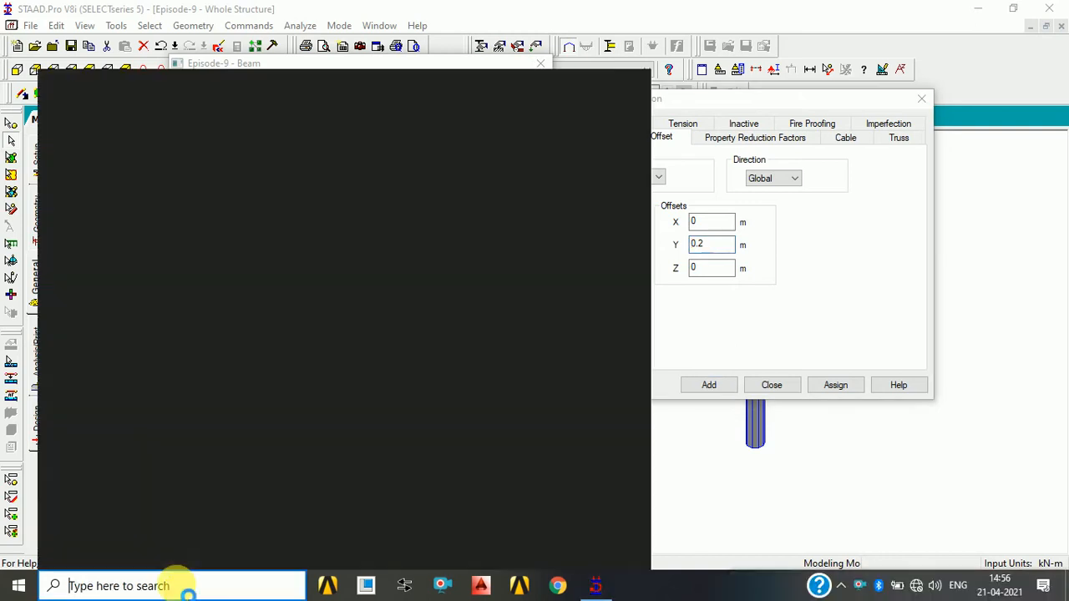
text(paint)
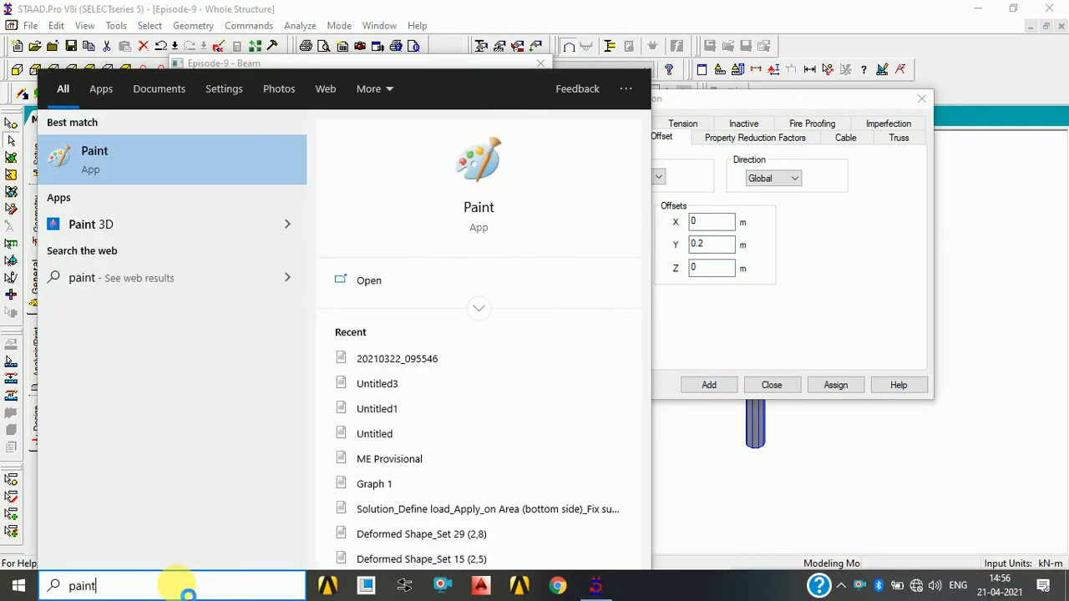
key(Return)
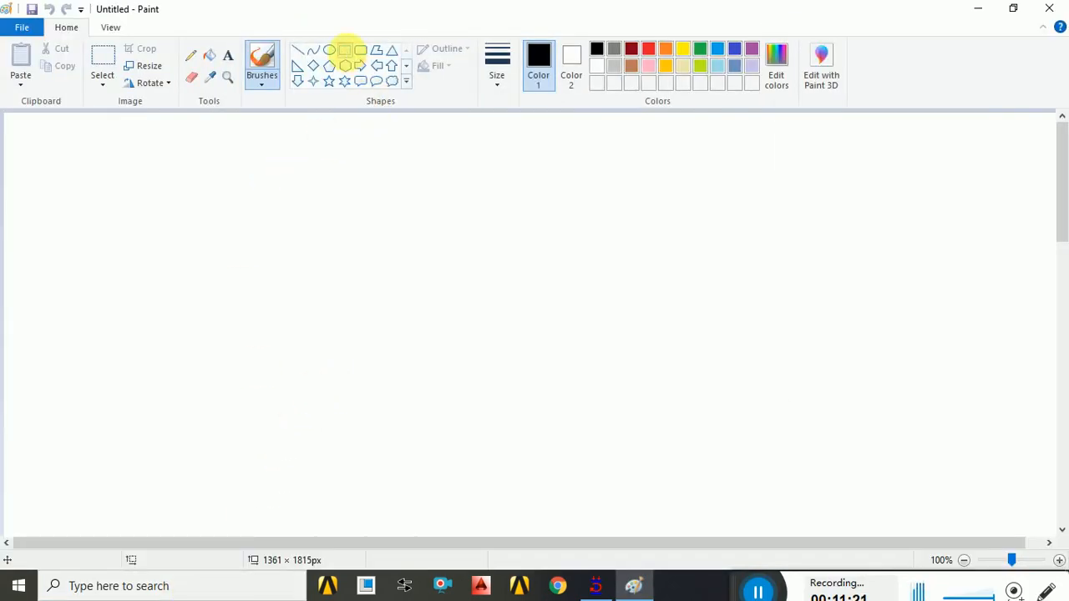
click(344, 51)
mouse_move(326, 239)
mouse_down()
mouse_move(506, 301)
mouse_move(627, 300)
mouse_up()
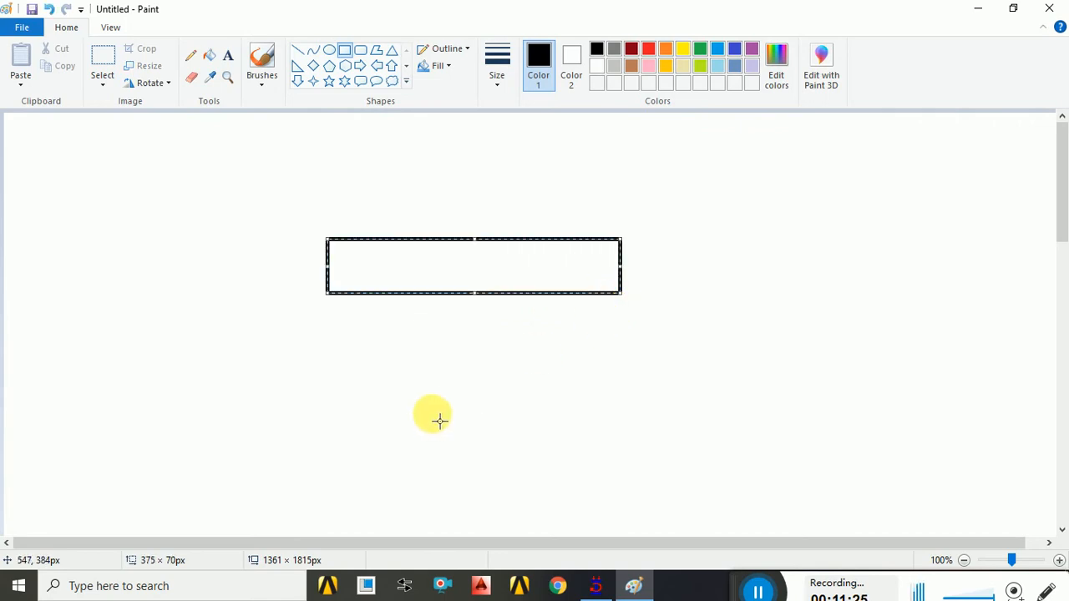
Step: Label the slab rectangle beside its right edge with the texts "100" and "mm."
click(228, 56)
click(633, 260)
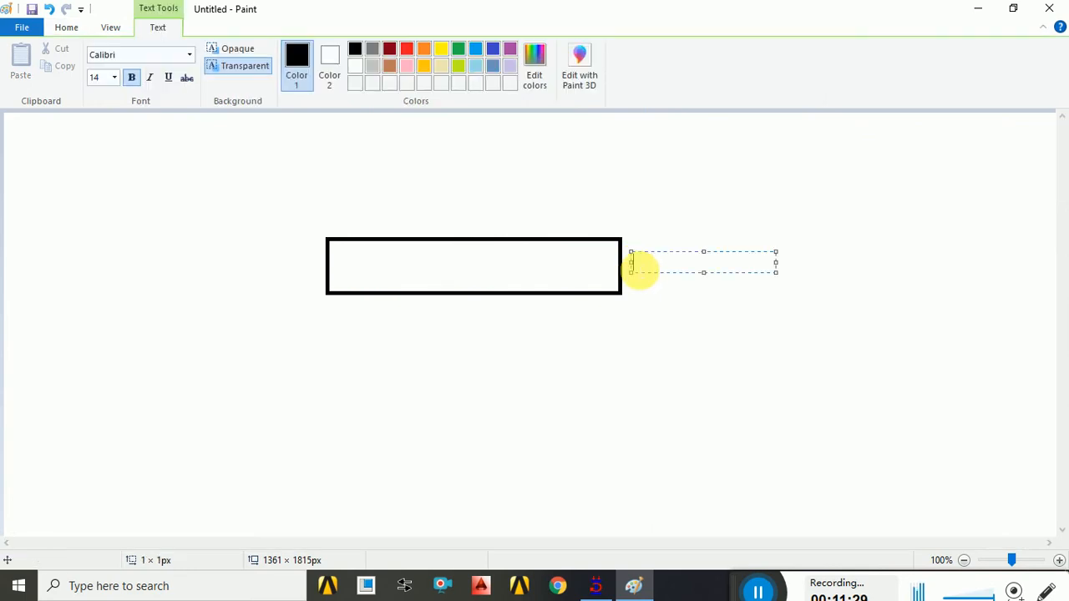
text(1)
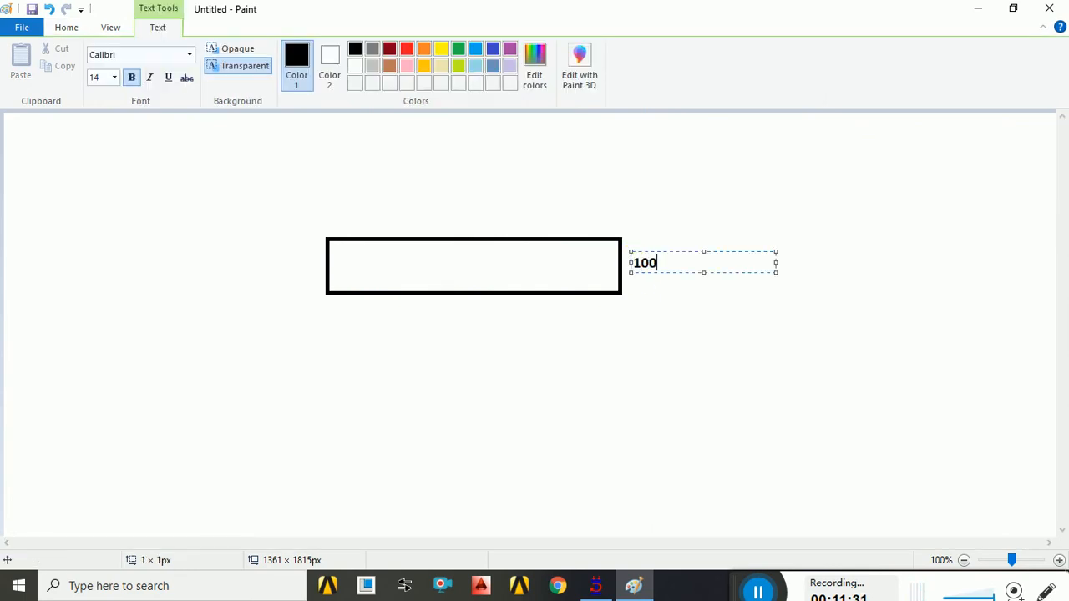
text(00)
key(Return)
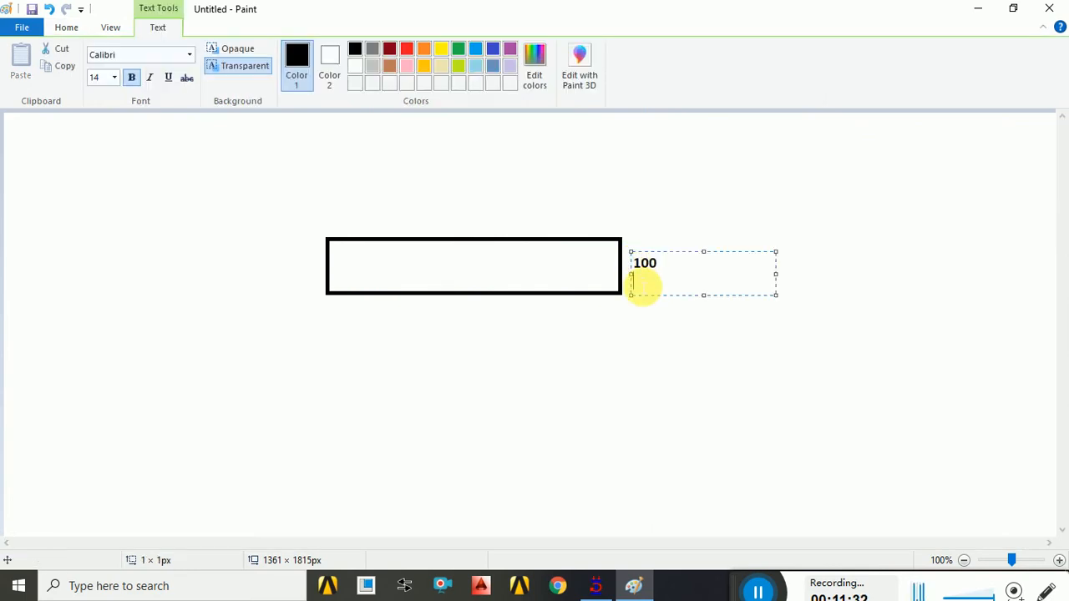
click(756, 380)
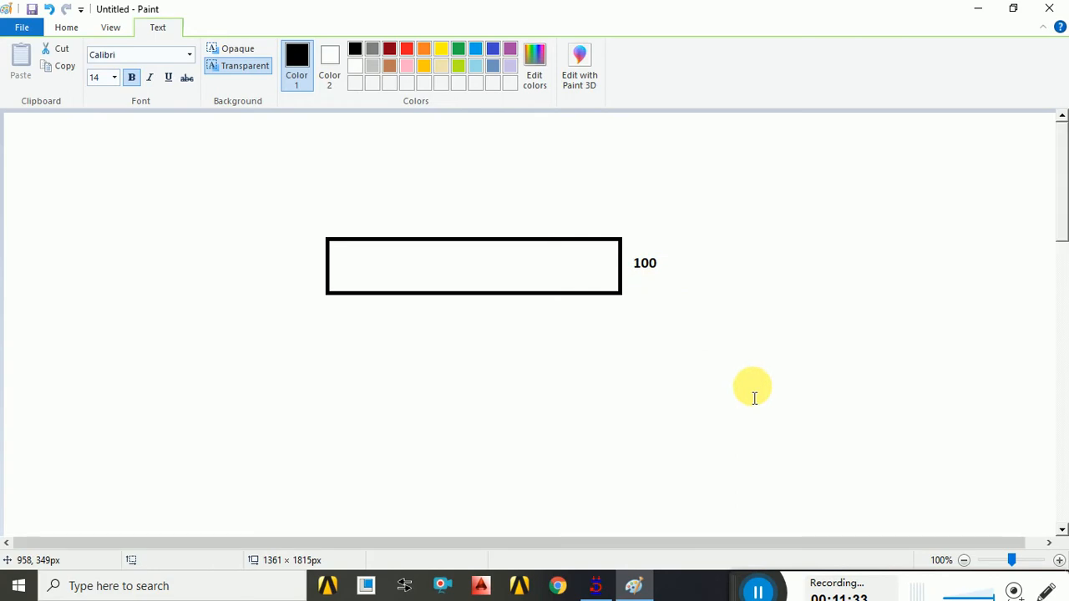
click(650, 275)
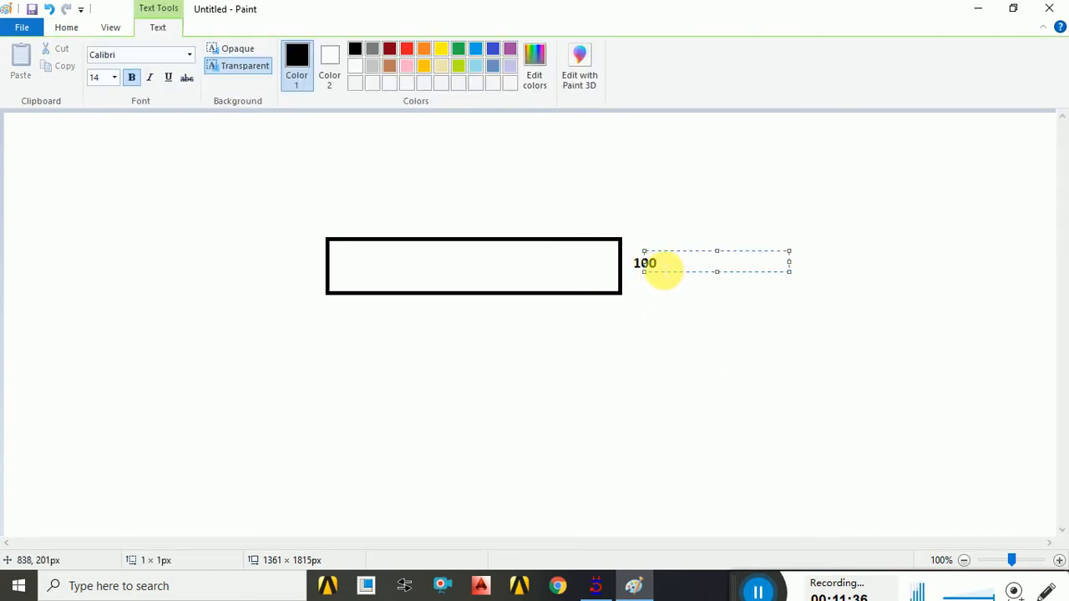
click(672, 286)
click(675, 269)
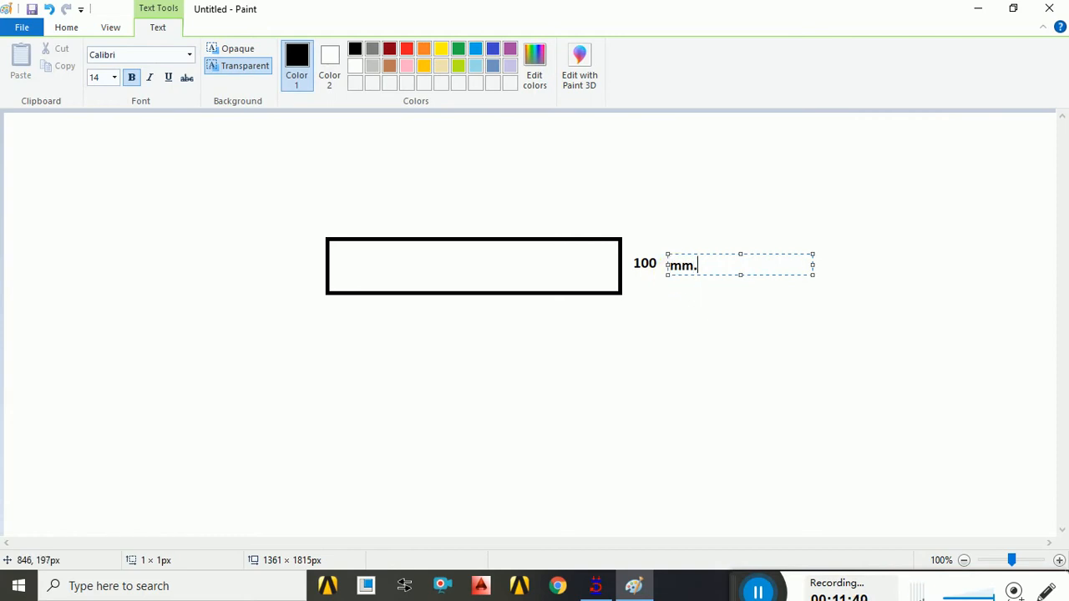
click(700, 382)
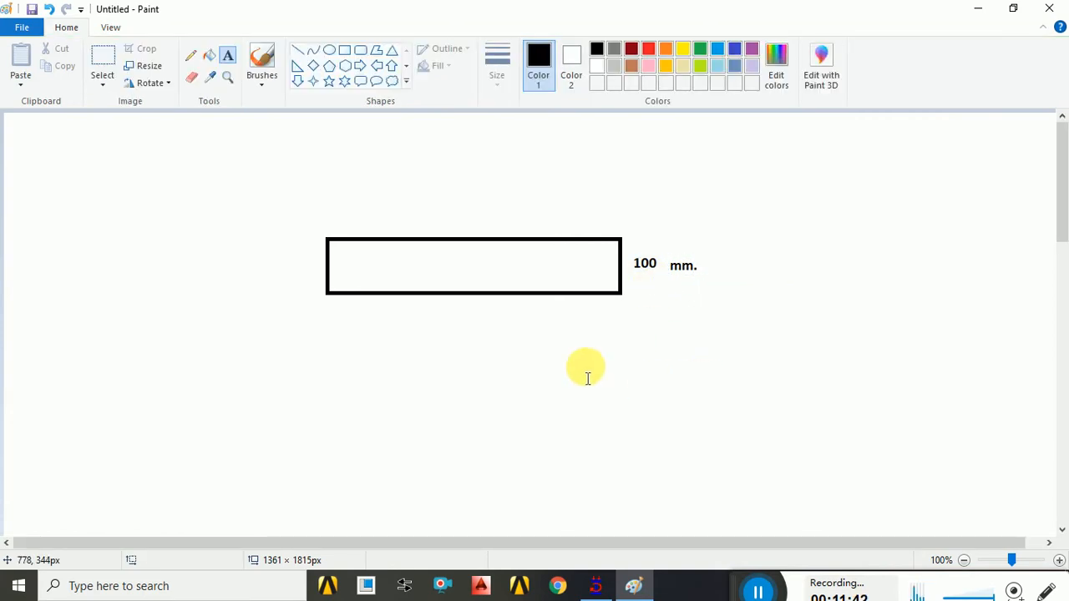
Step: Draw a horizontal centreline about 630 px long through the slab rectangle, extending past both ends
click(297, 50)
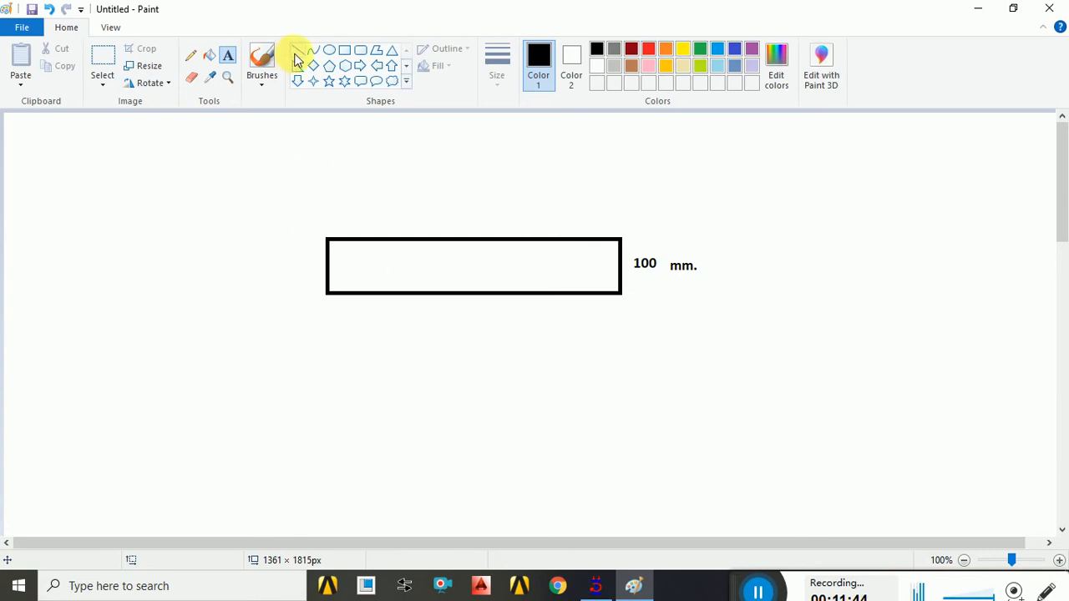
drag(259, 266, 762, 276)
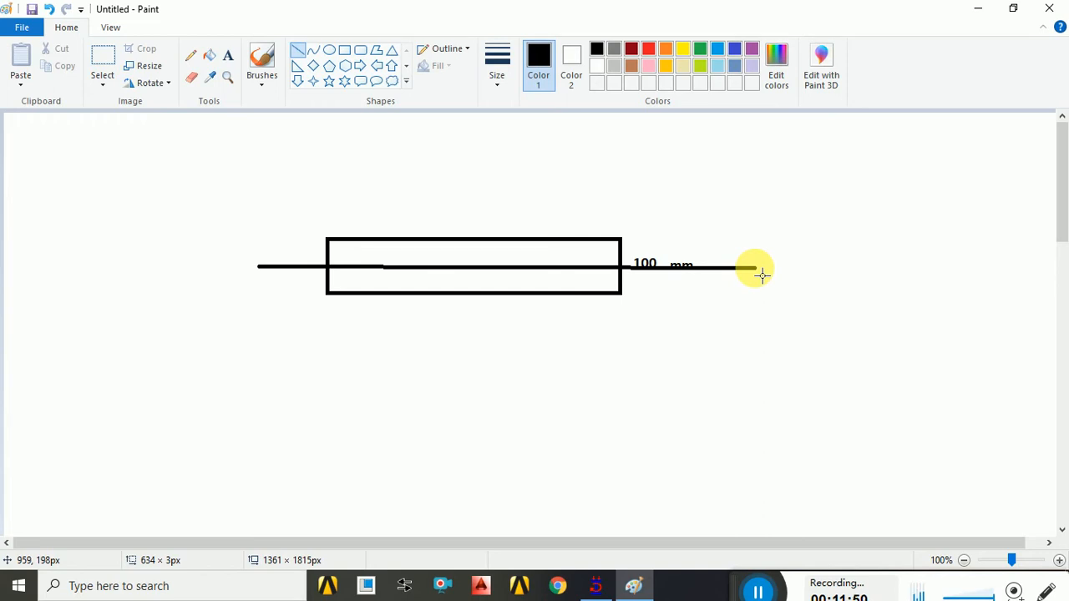
drag(762, 275, 759, 273)
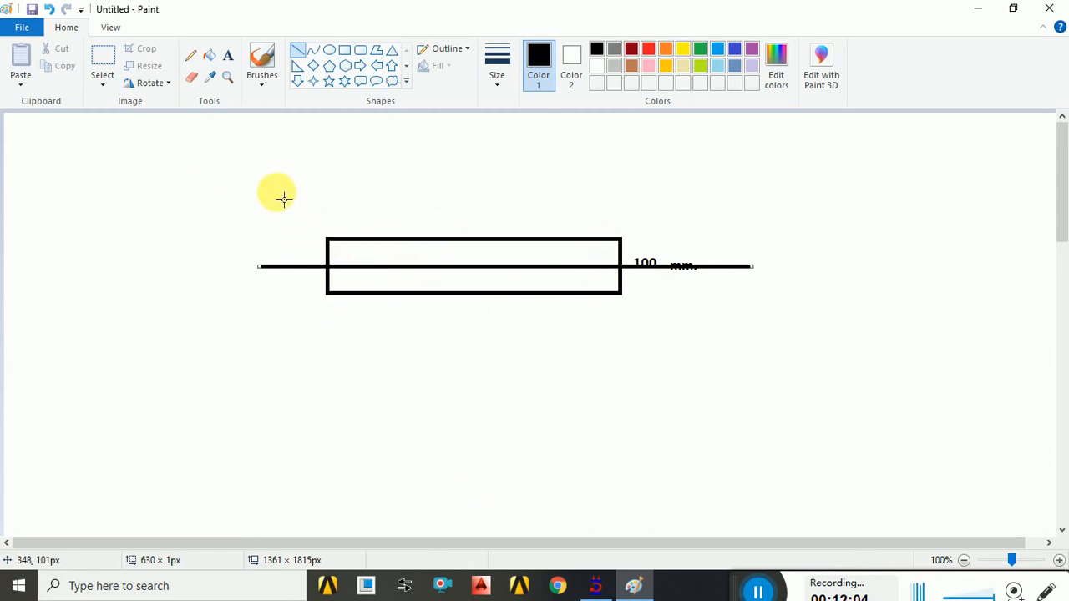
Step: Undo a trial vertical line and draw a larger rectangle enclosing the slab rectangle for the beam
drag(277, 193, 287, 367)
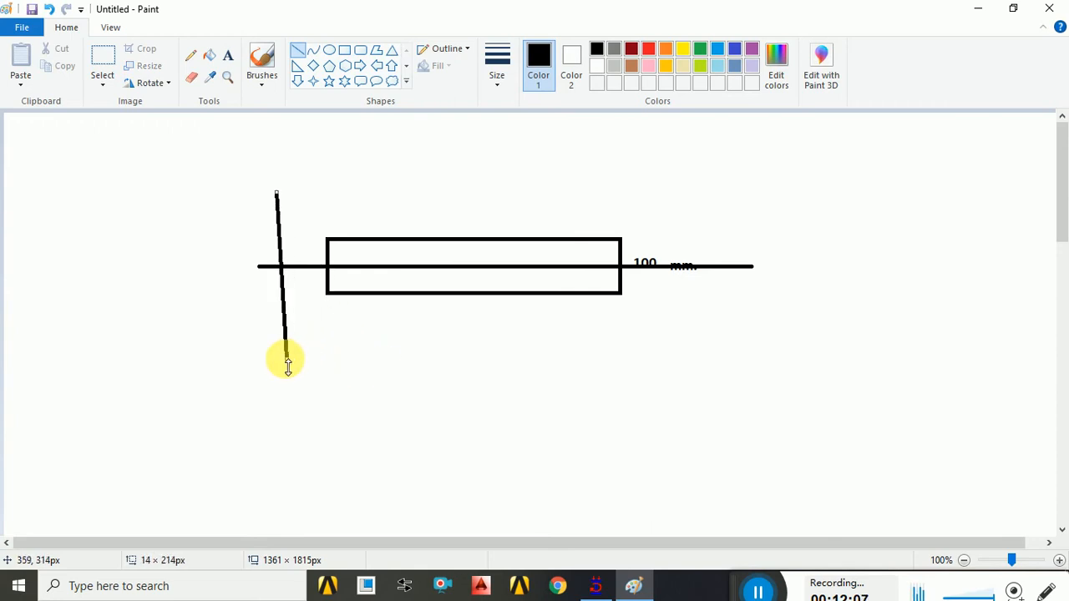
key(ctrl+z)
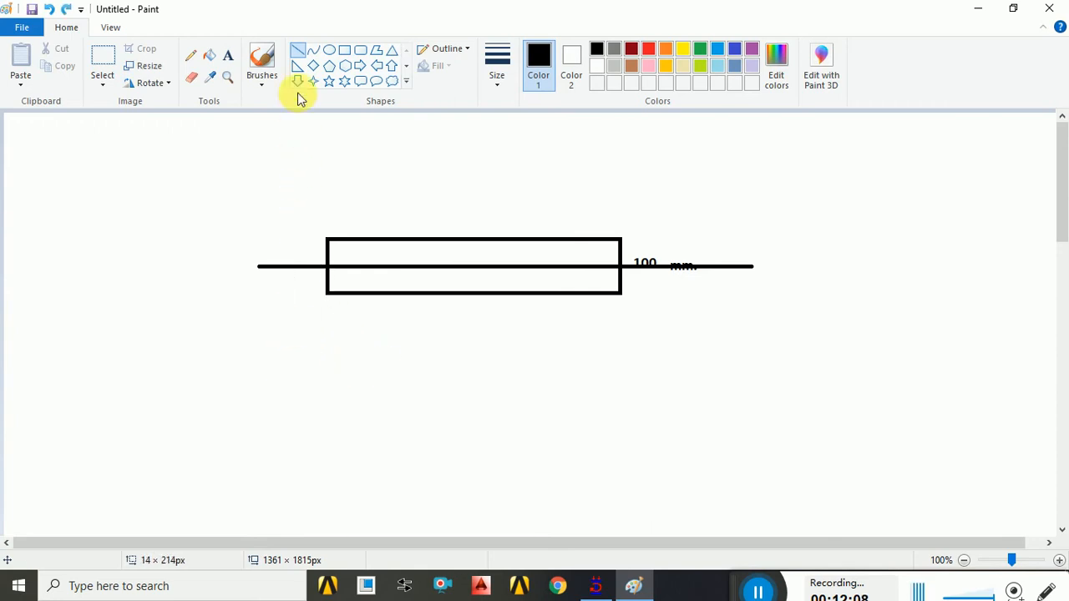
click(344, 50)
drag(276, 193, 674, 360)
click(756, 356)
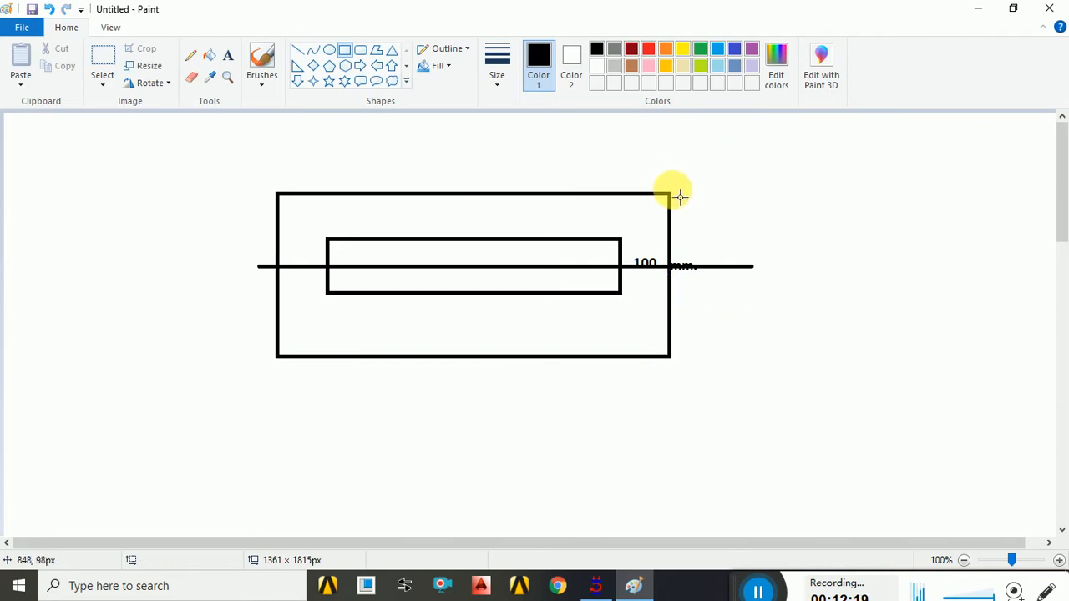
Step: Draw an extension line about 59 px long from the beam's upper-right corner and a vertical dimension line about 94 px long down to the centreline
click(298, 51)
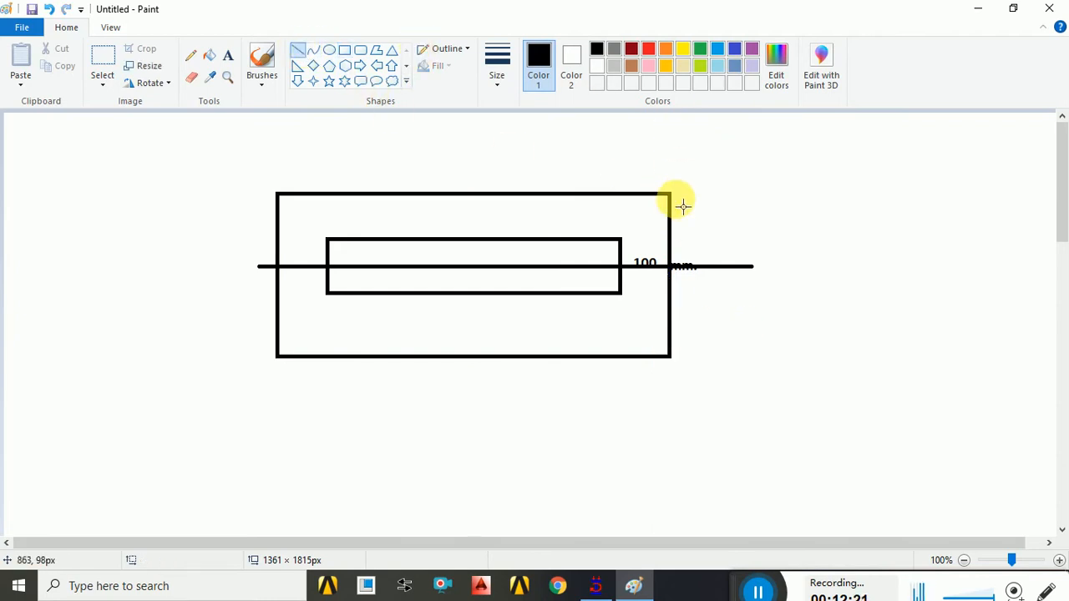
mouse_move(673, 193)
mouse_down()
mouse_move(716, 184)
mouse_move(725, 199)
mouse_up()
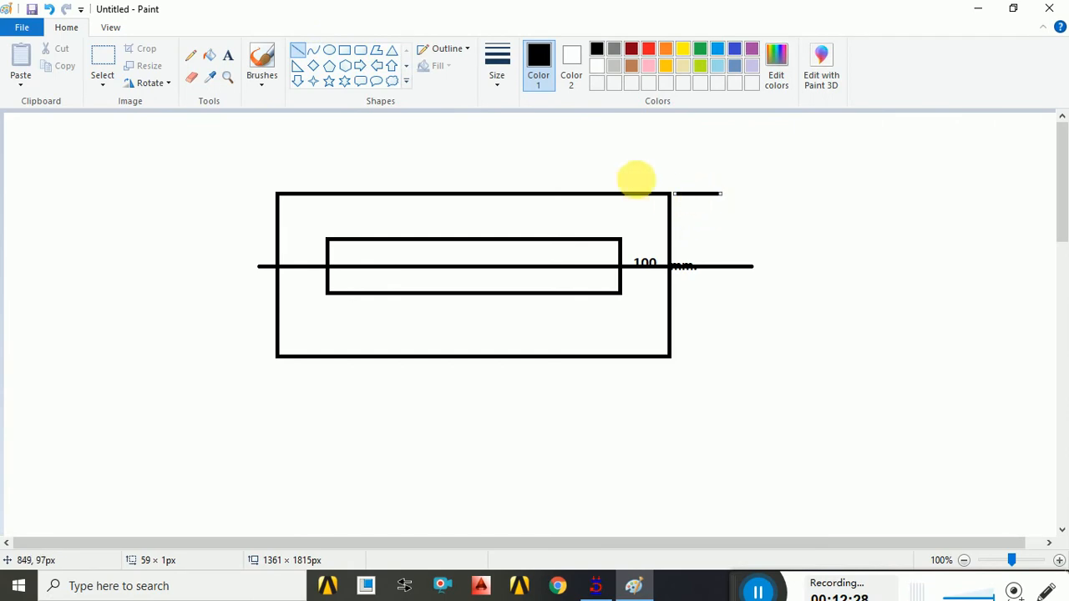
mouse_move(715, 202)
mouse_down()
mouse_move(709, 226)
mouse_move(705, 200)
mouse_up()
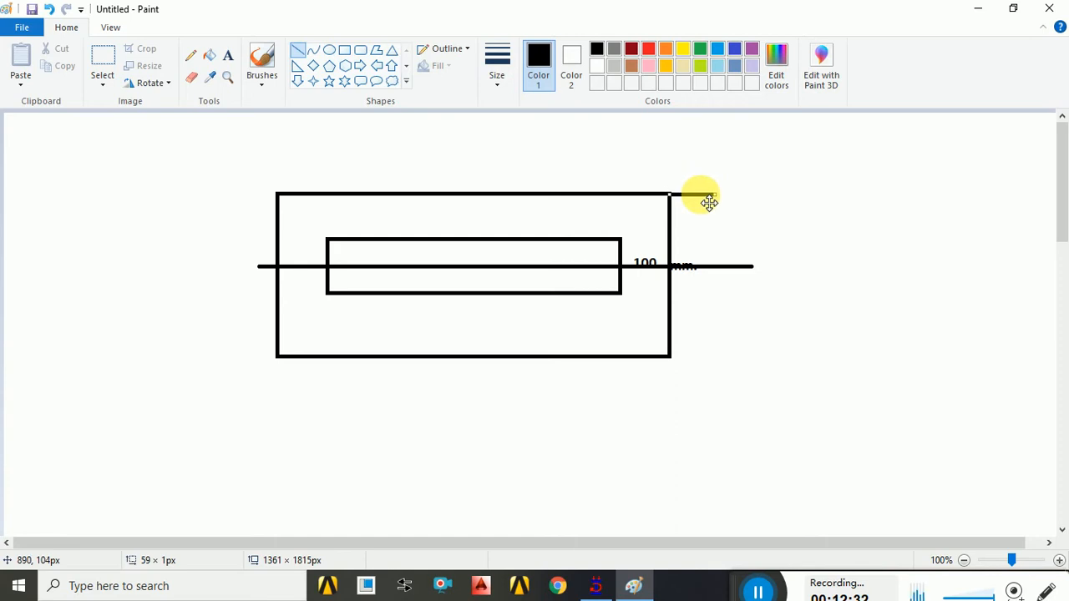
click(796, 205)
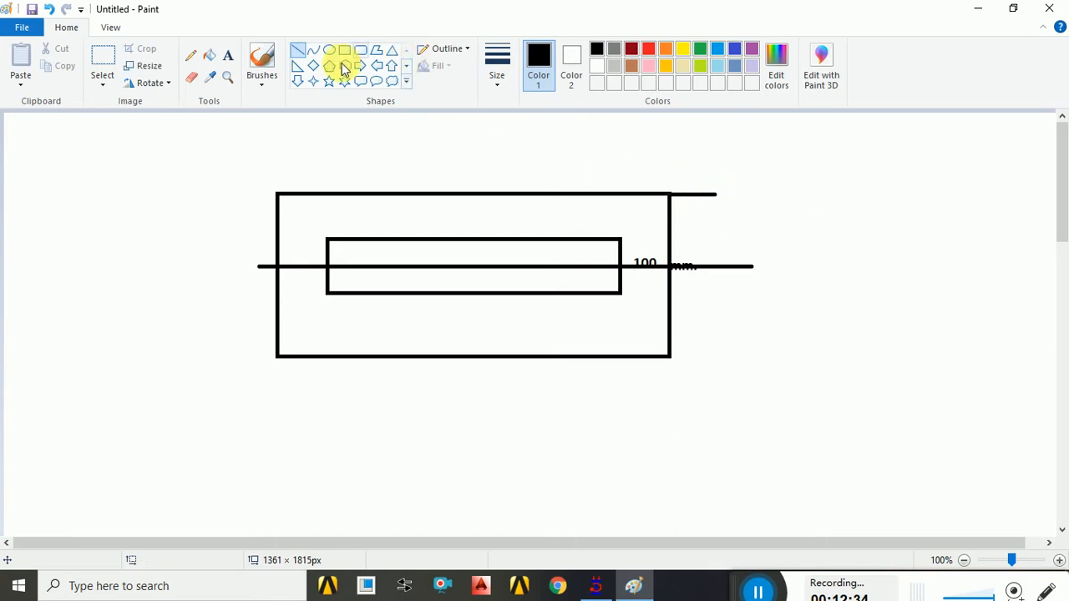
mouse_move(697, 195)
mouse_down()
mouse_move(709, 264)
mouse_move(699, 266)
mouse_up()
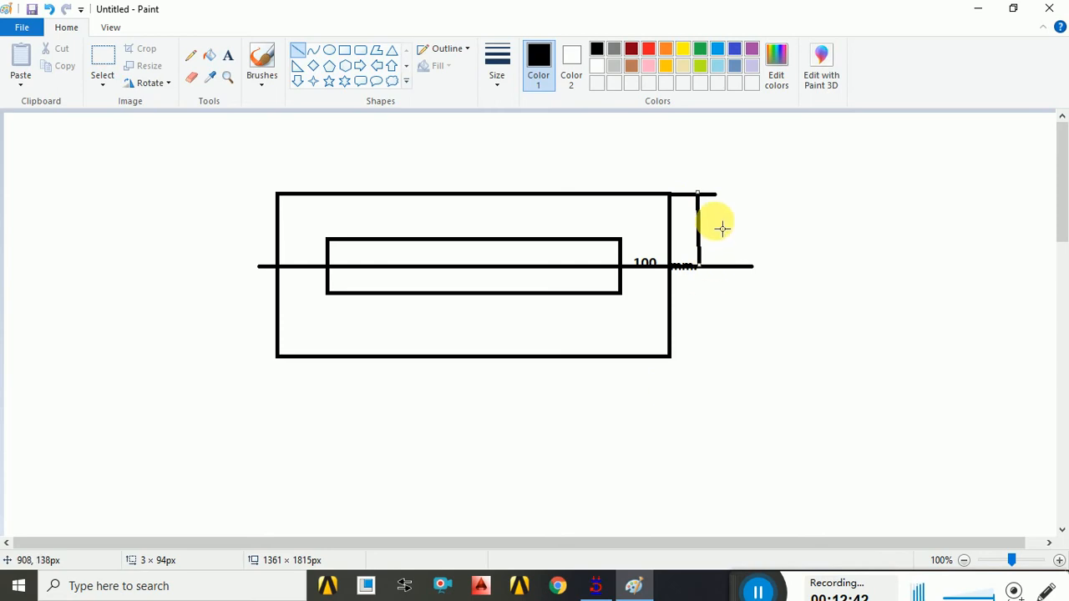
Step: Label the vertical dimension line between the beam top and the centreline with the text "250 mm."
click(228, 55)
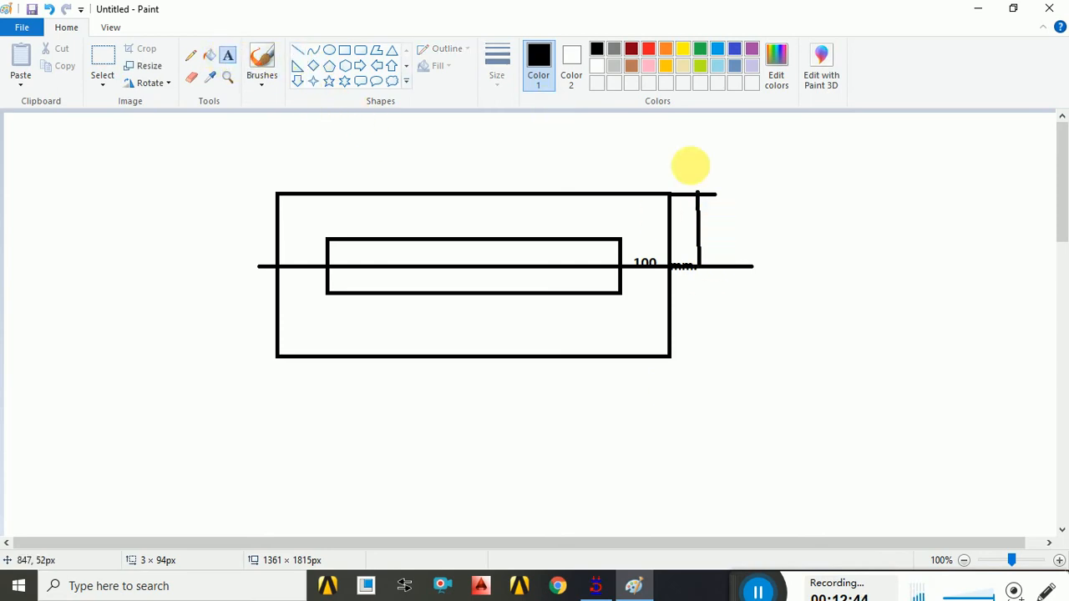
click(708, 207)
text(250)
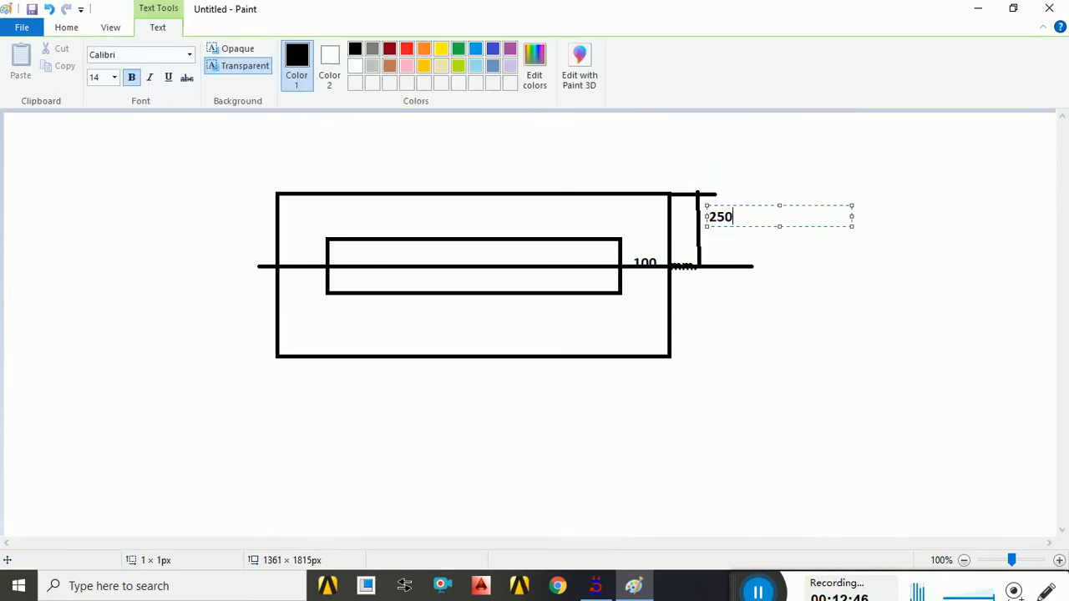
text( mm.)
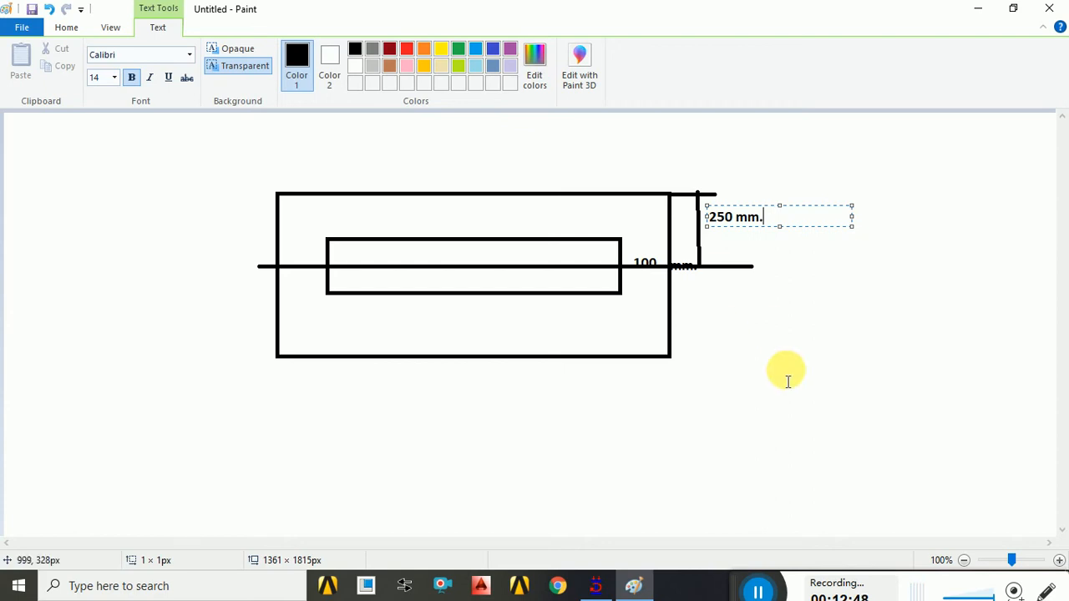
click(787, 377)
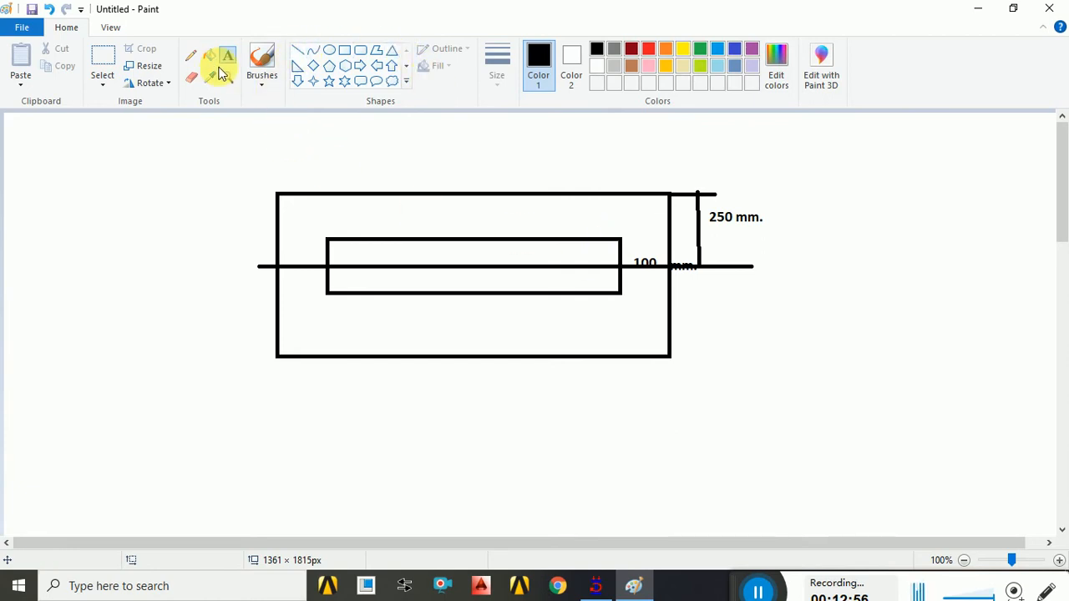
Step: Add the text "50 mm." inside the upper half of the slab rectangle
click(456, 242)
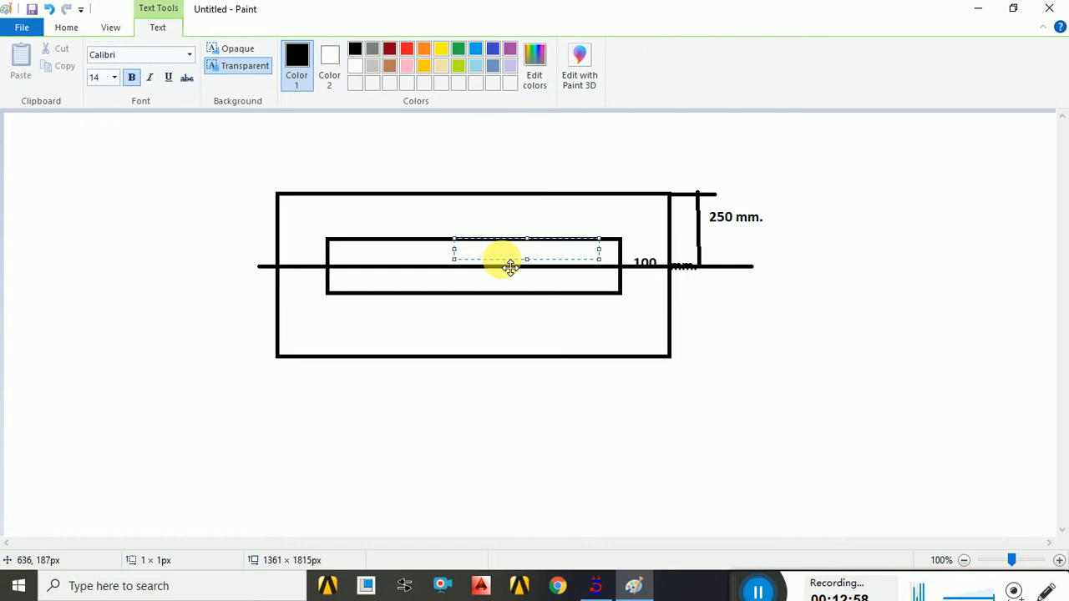
text(50)
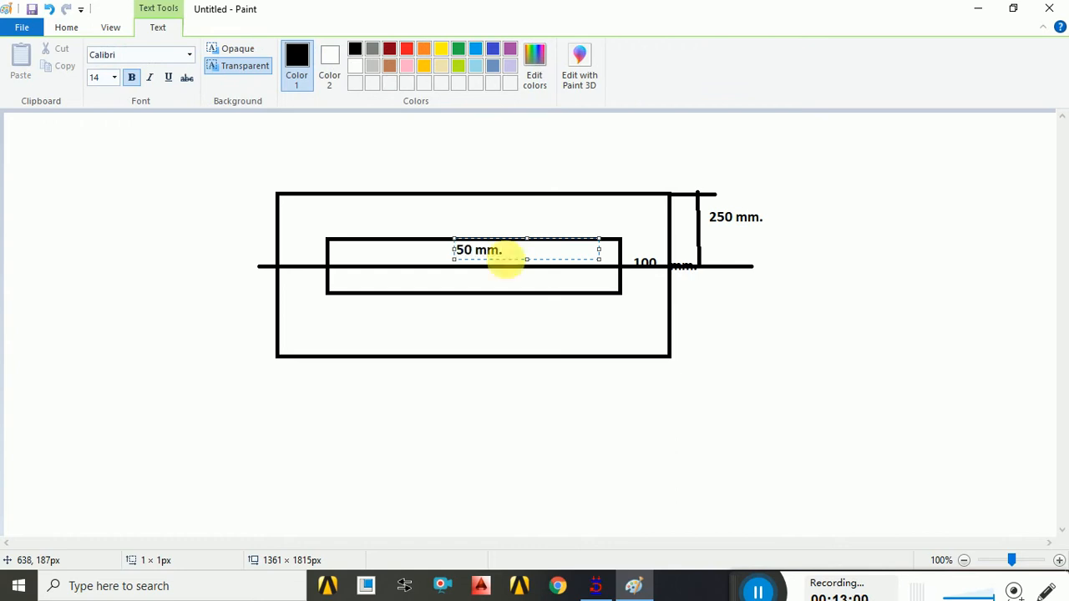
click(571, 407)
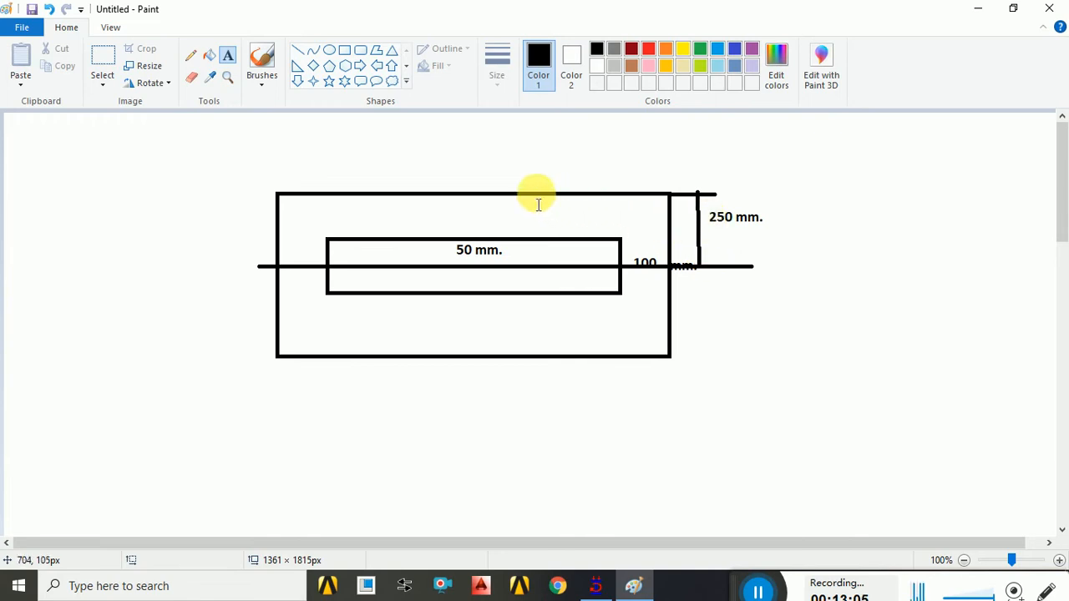
Step: Draw a short vertical line from the beam's top edge to the slab's top edge and label it "200 mm."
click(298, 50)
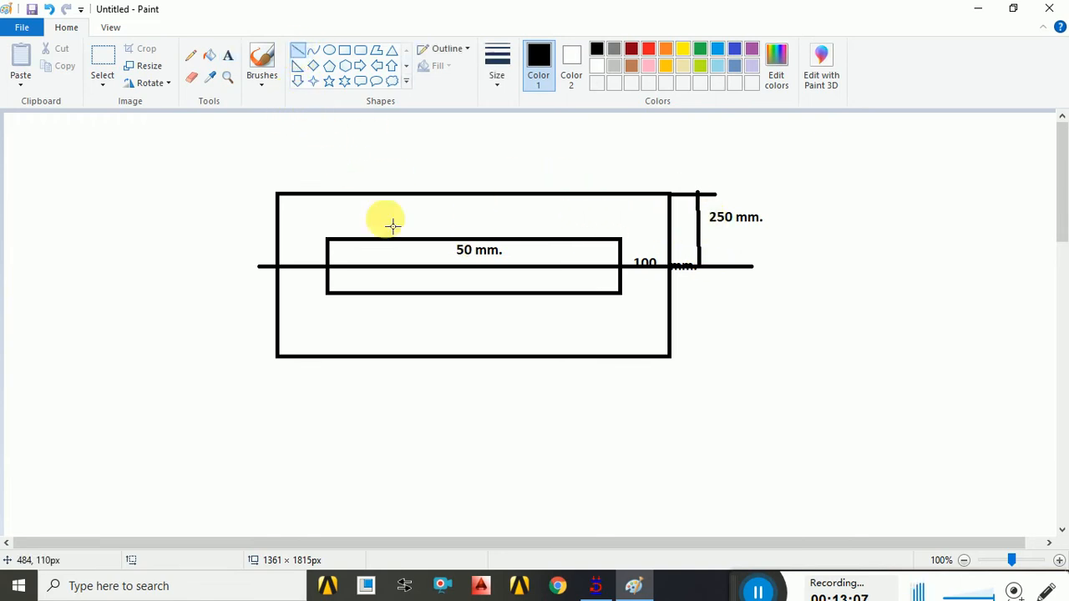
drag(365, 195, 372, 241)
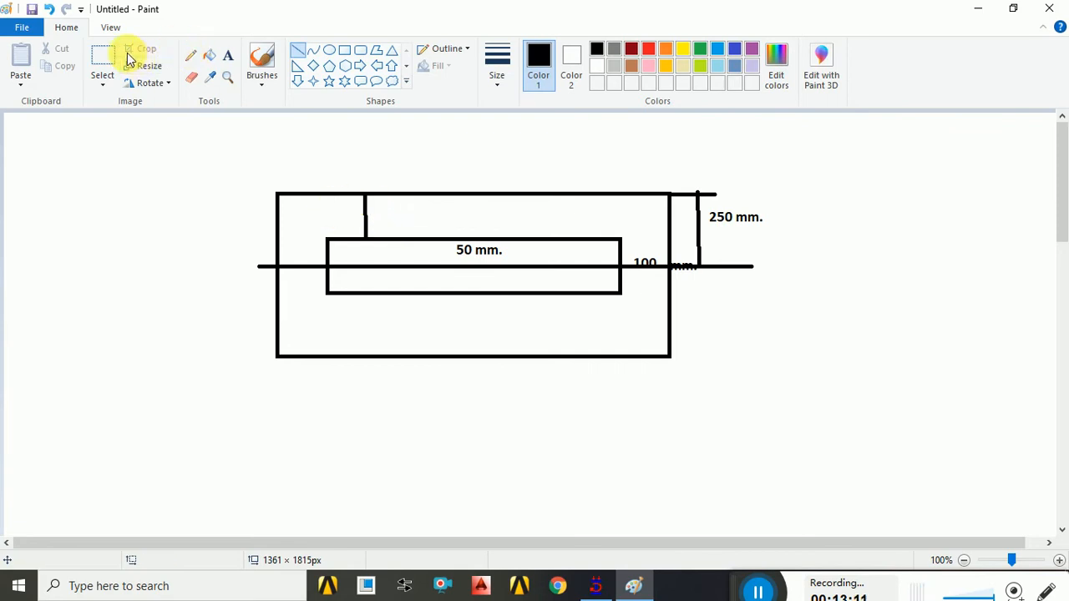
click(228, 56)
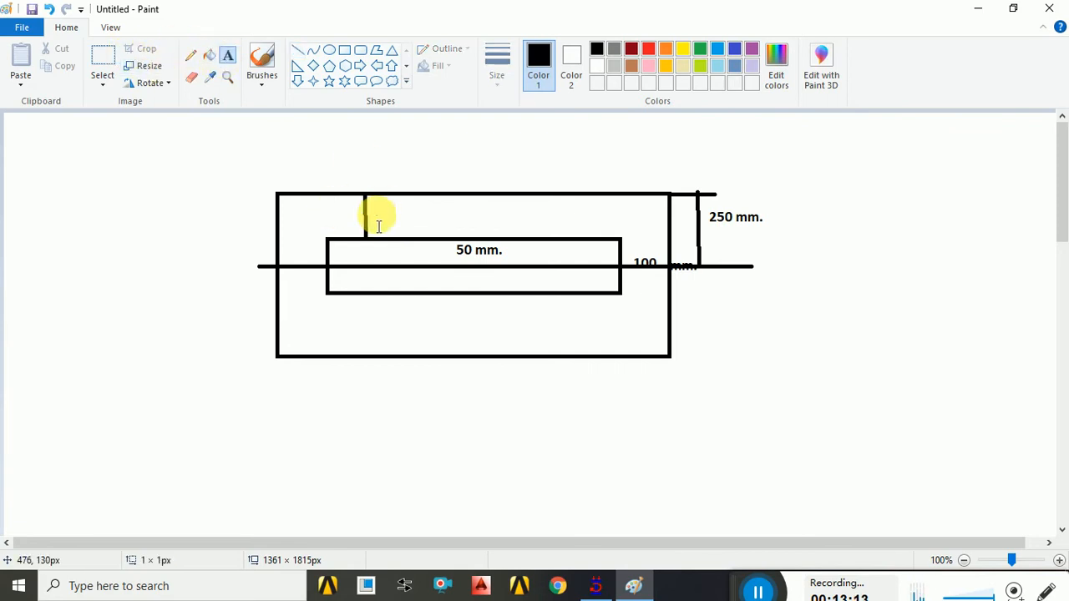
click(372, 203)
text(200)
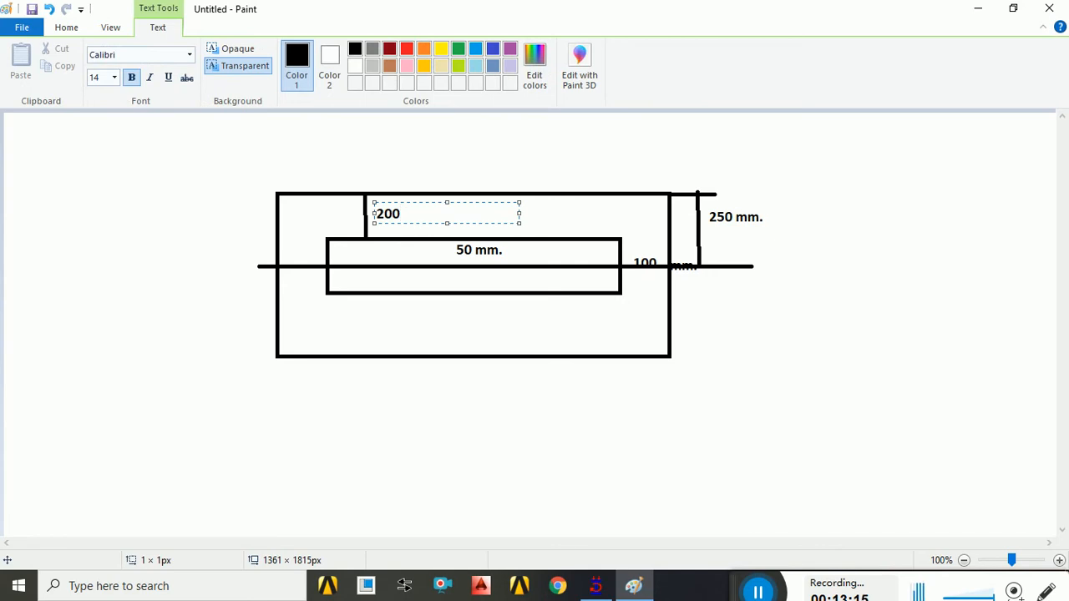
click(887, 381)
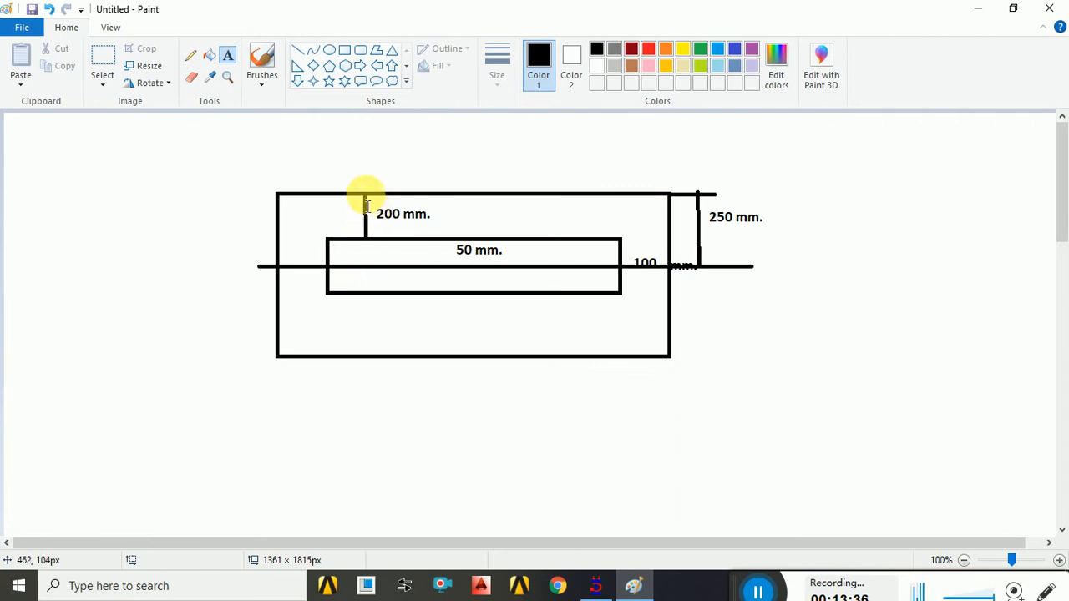
drag(352, 195, 397, 194)
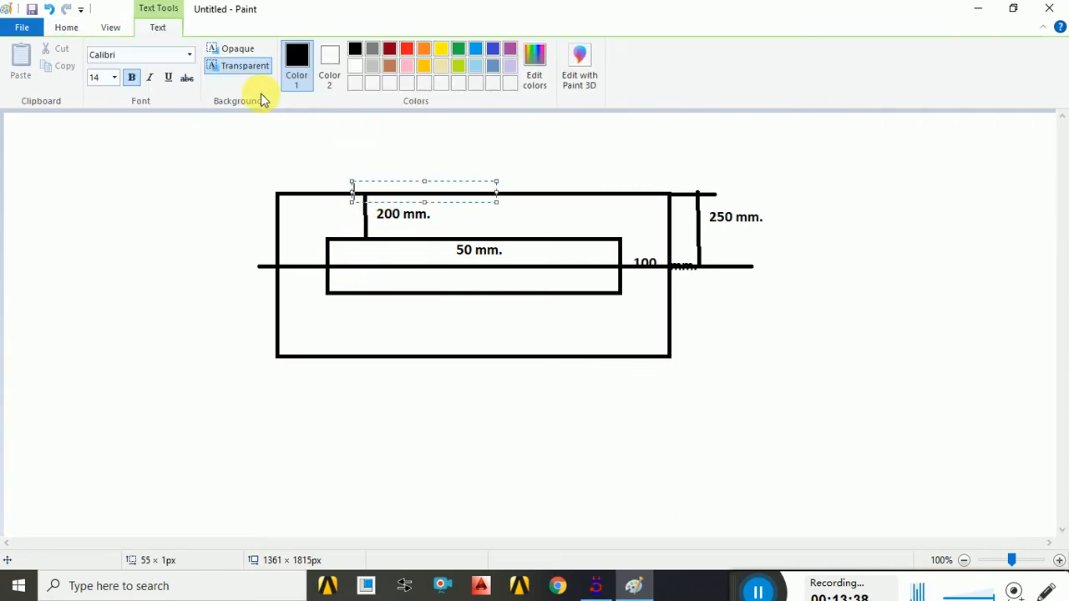
click(66, 28)
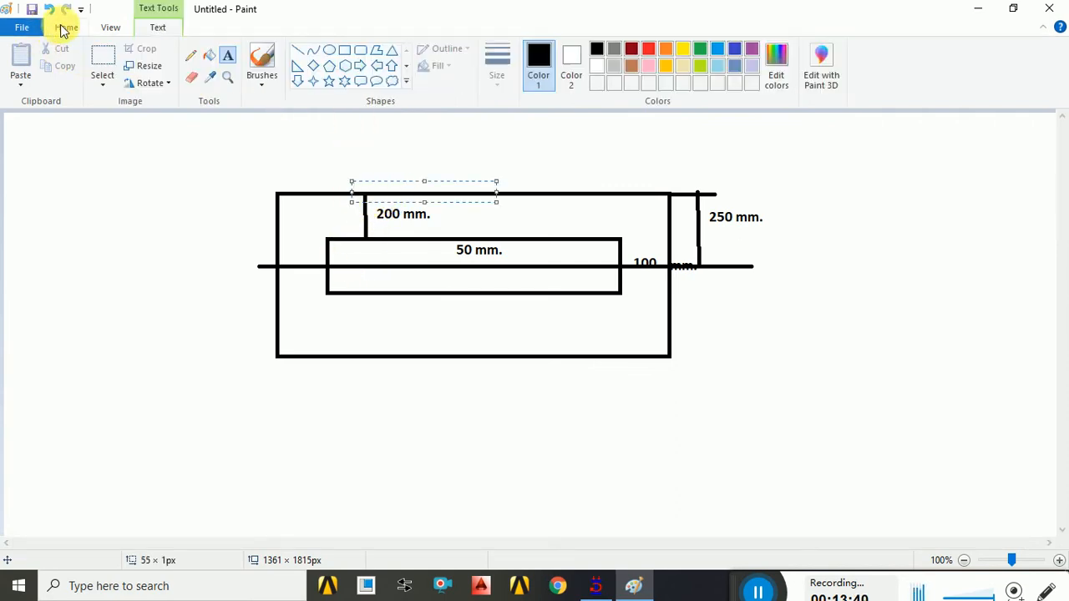
click(103, 56)
drag(342, 180, 434, 207)
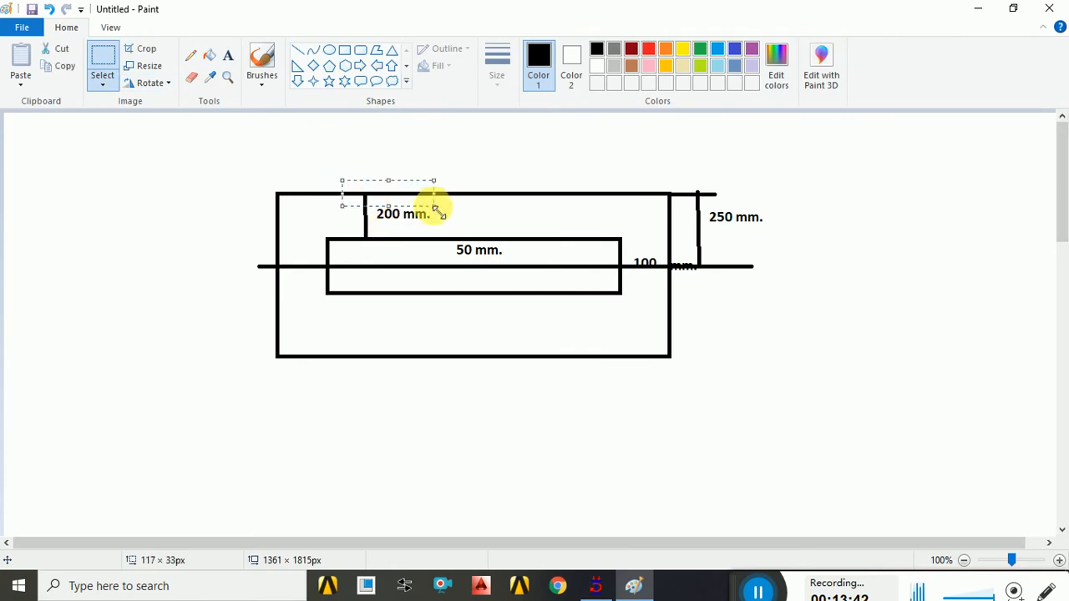
drag(345, 233, 415, 262)
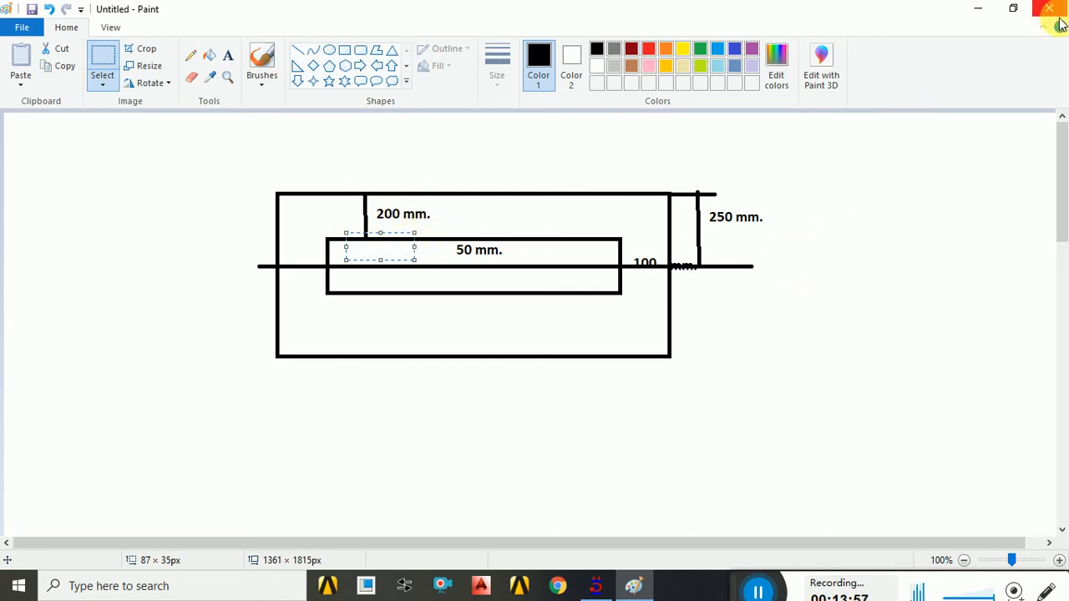
Step: Switch back to STAAD.Pro, add a start offset of -0.2 m in global Y to the selected beam, and close its properties
click(977, 10)
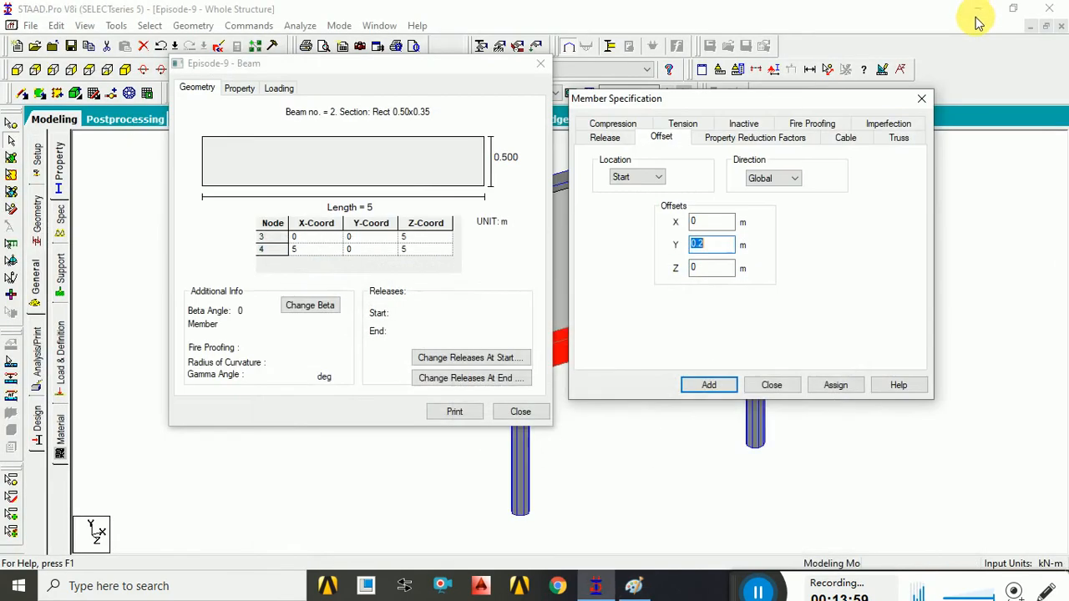
click(692, 245)
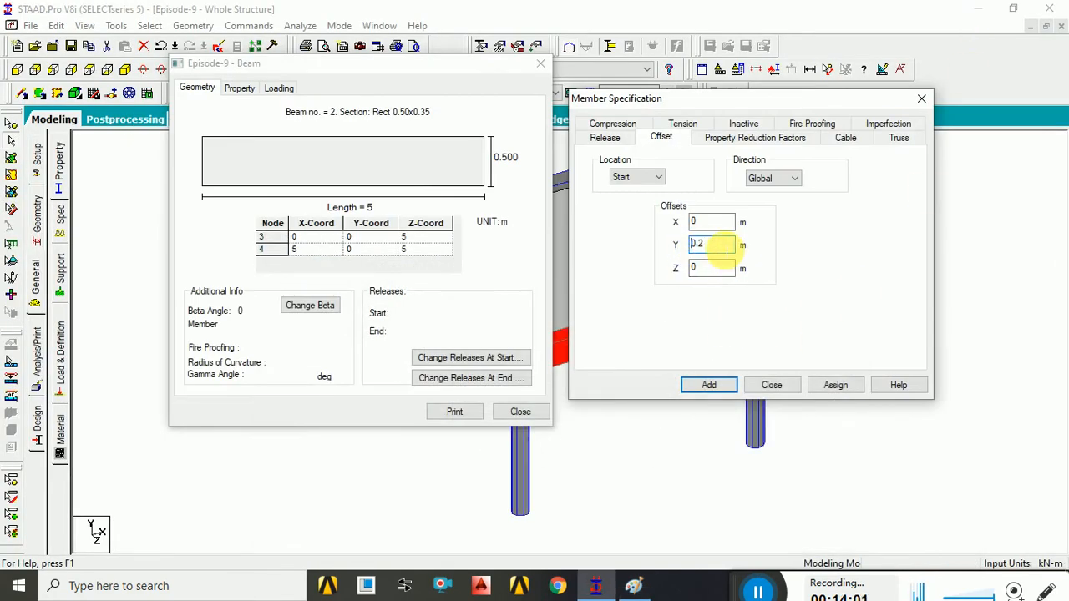
text(-)
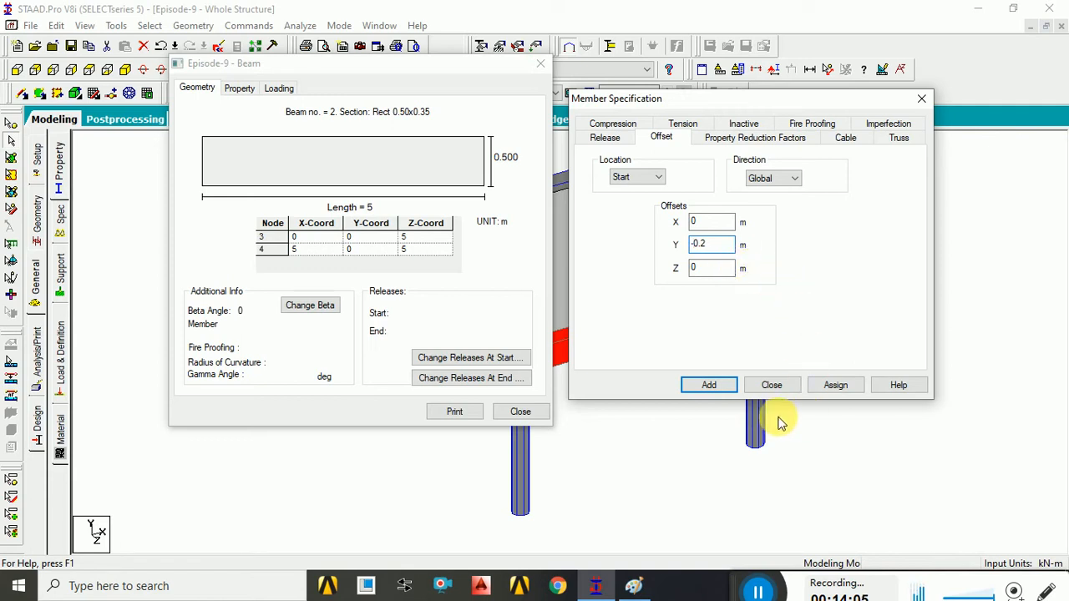
click(708, 386)
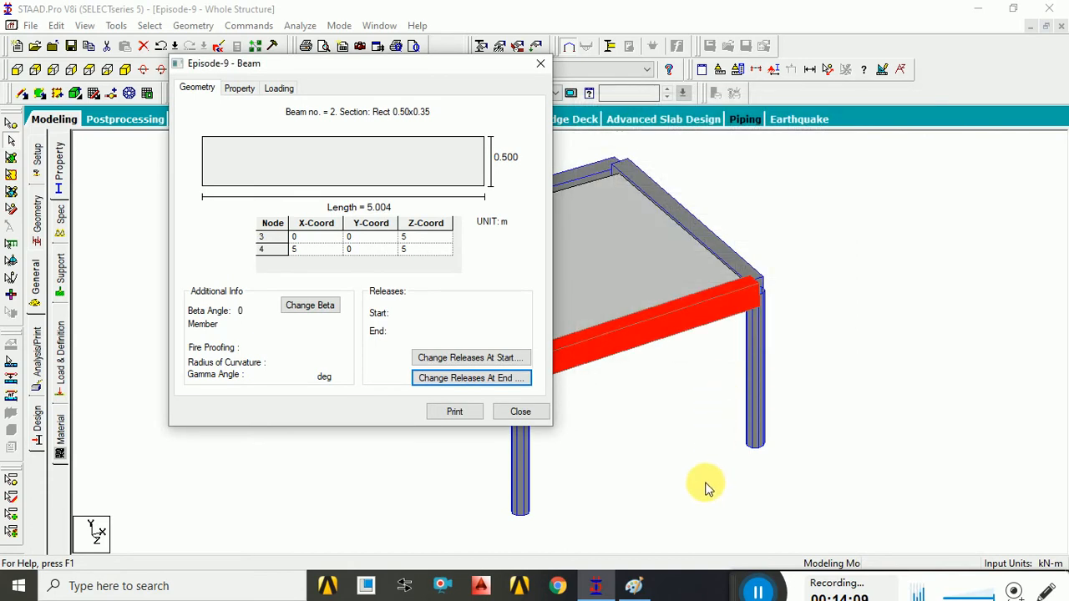
click(519, 412)
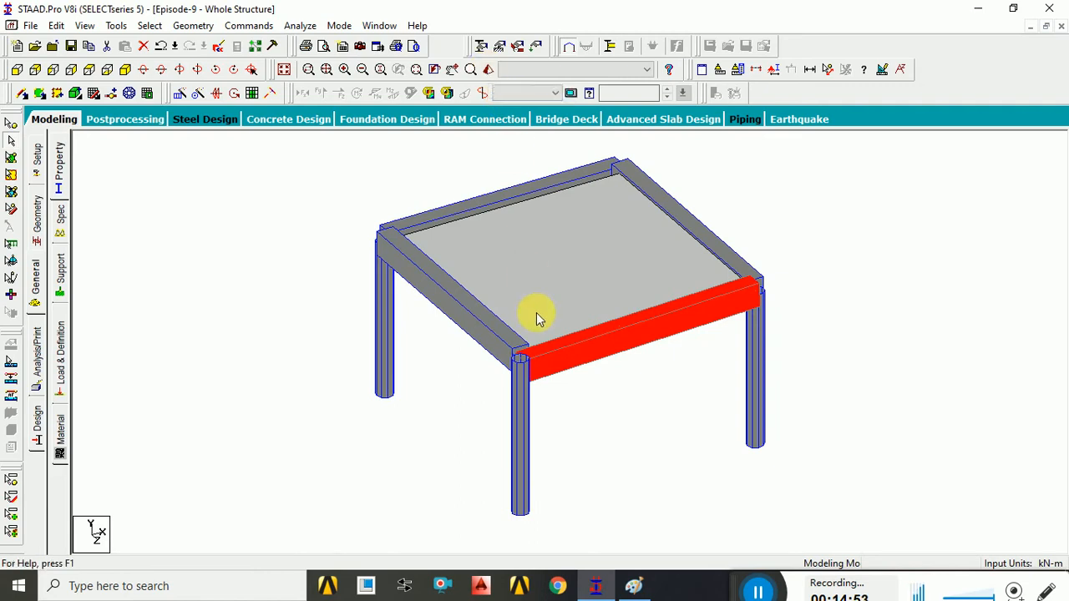
Step: Select the two adjoining front beams and the slab plate, and display only them in a maximised rendered view
click(561, 379)
click(557, 353)
ctrl+click(498, 338)
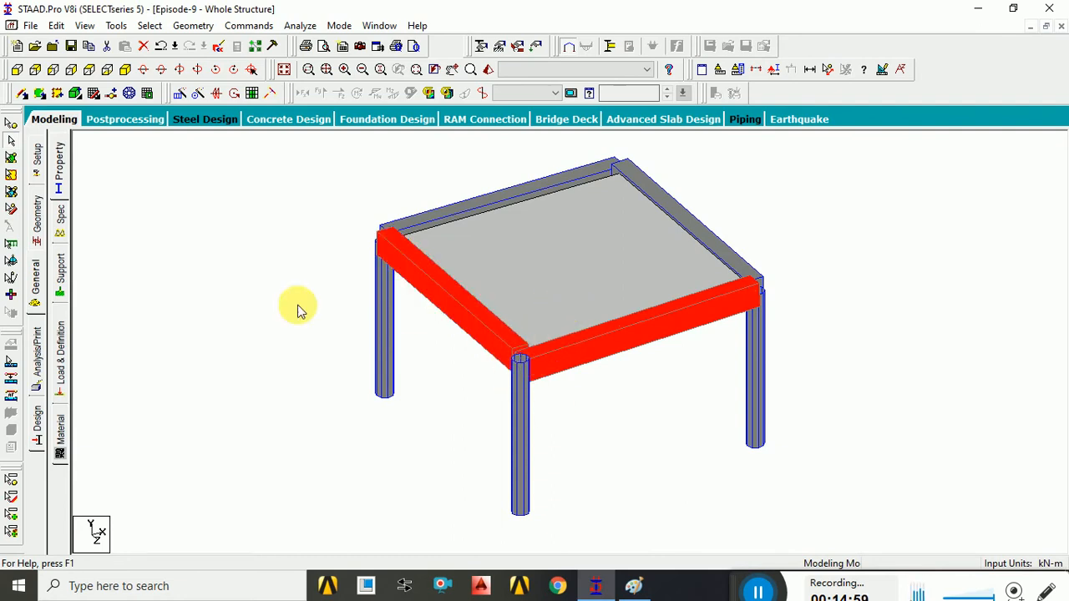
click(13, 212)
ctrl+click(472, 266)
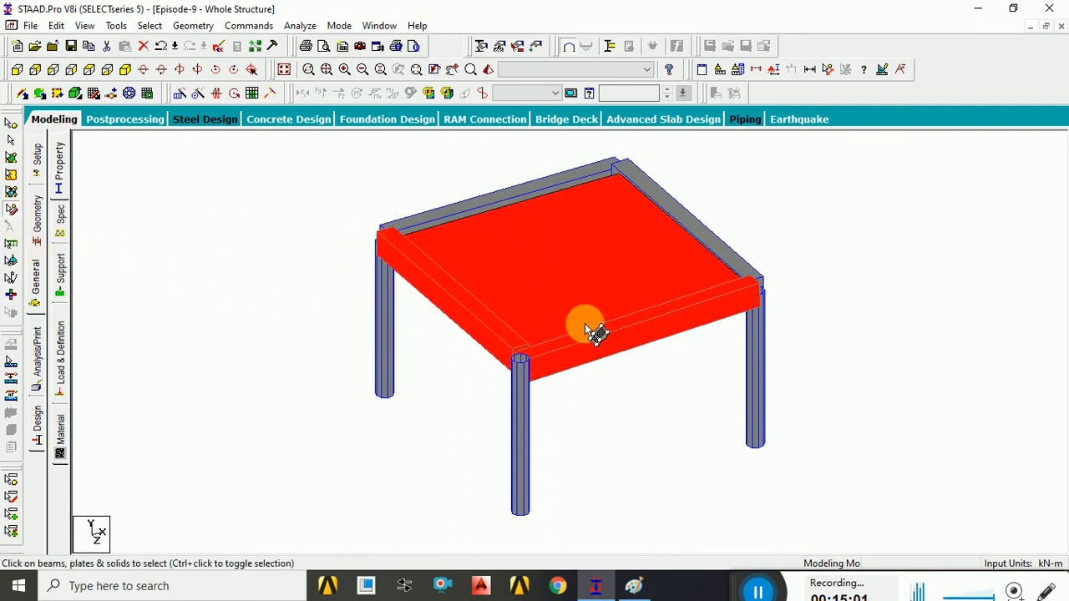
click(487, 70)
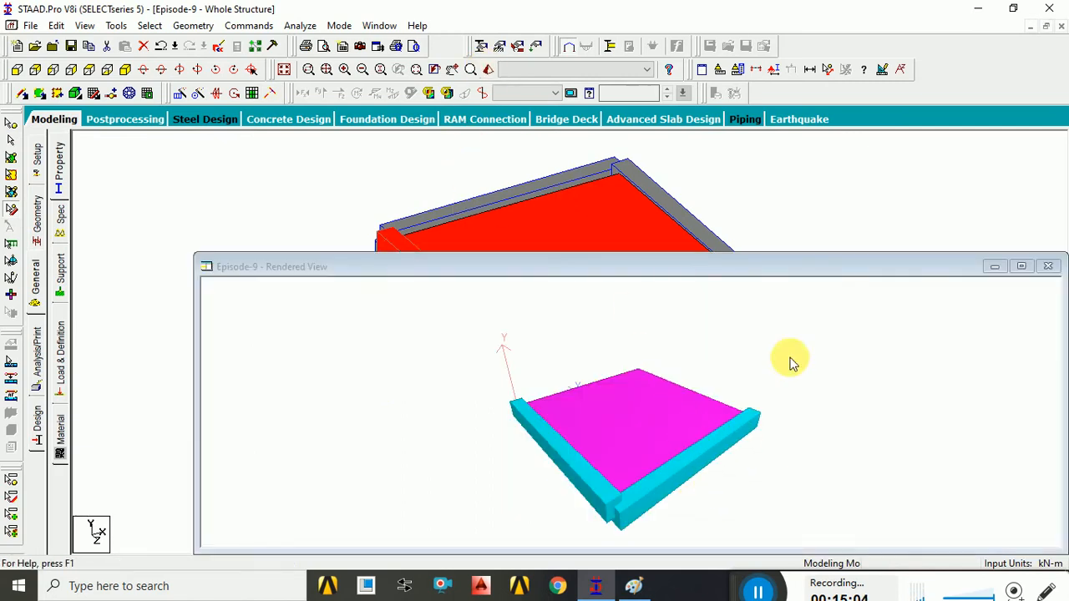
click(1020, 268)
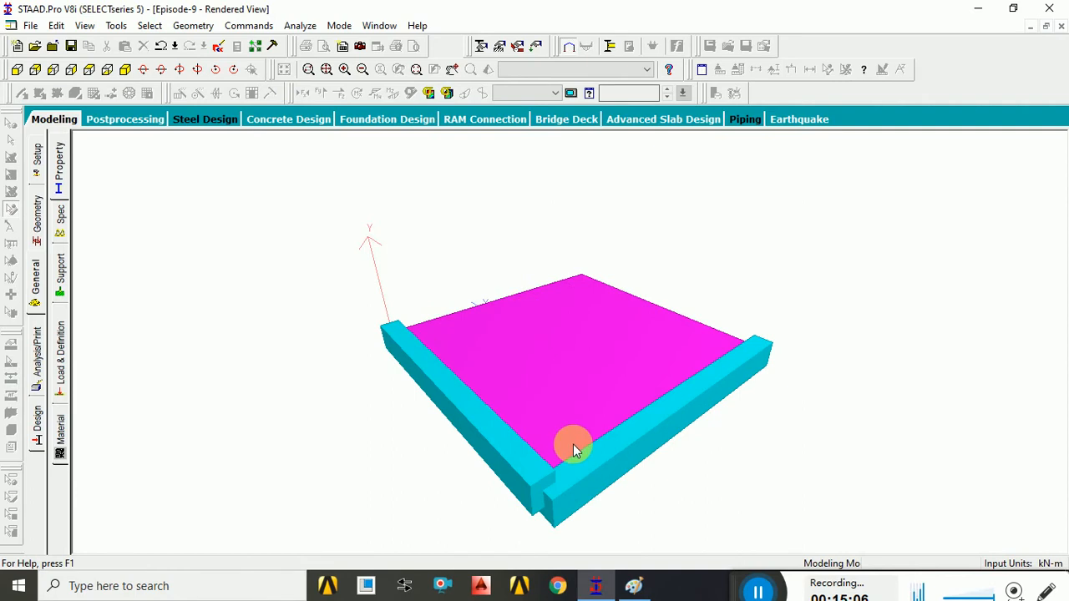
Step: Examine the offset beams against the slab in the rendered view from the side, from above and from below
drag(573, 445, 715, 389)
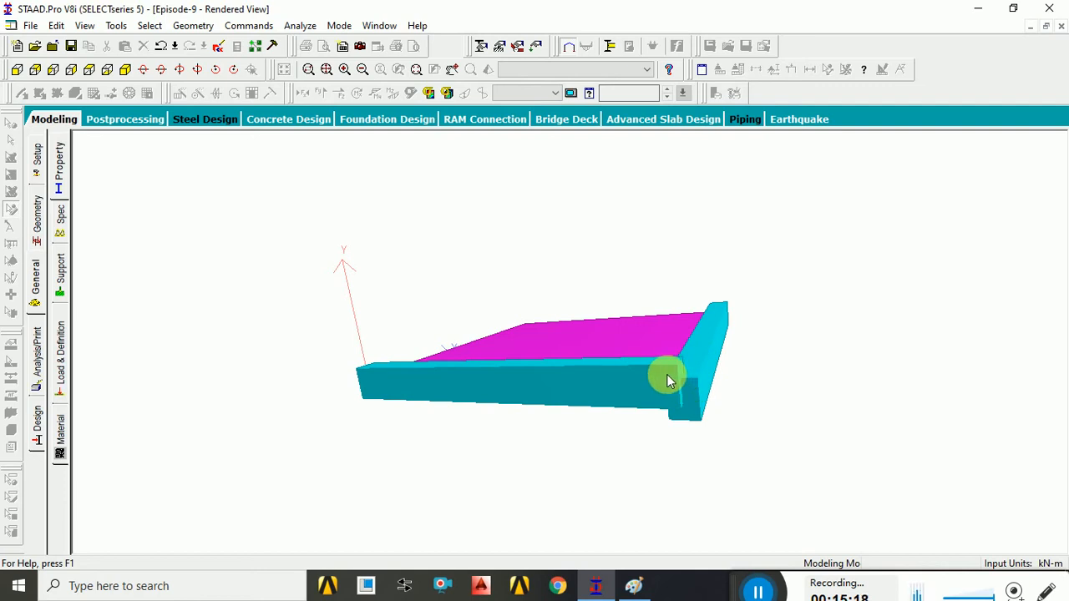
drag(687, 387, 746, 406)
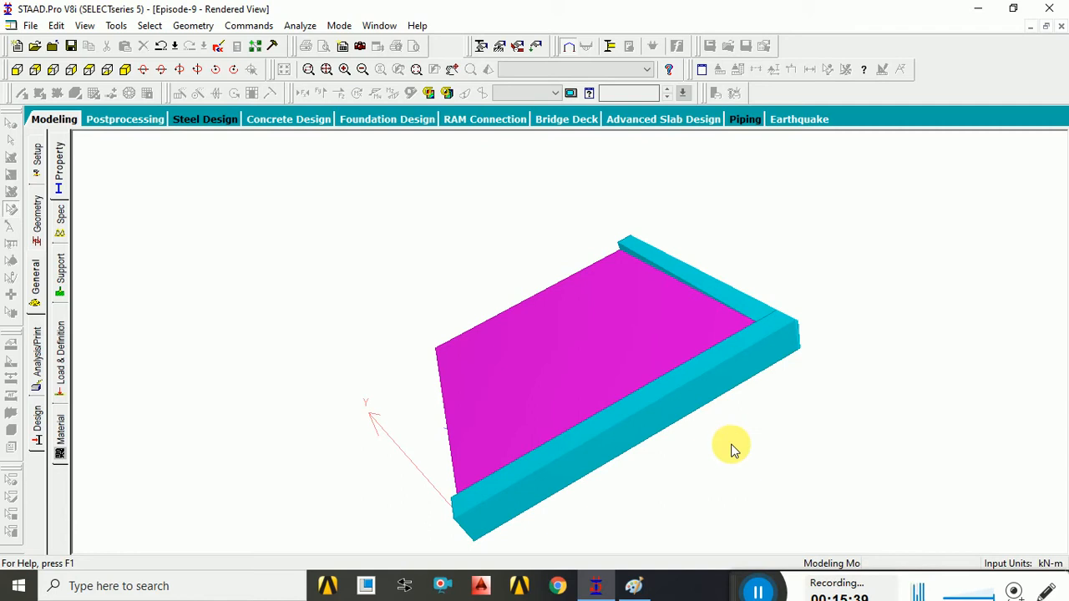
middle_drag(732, 447, 389, 323)
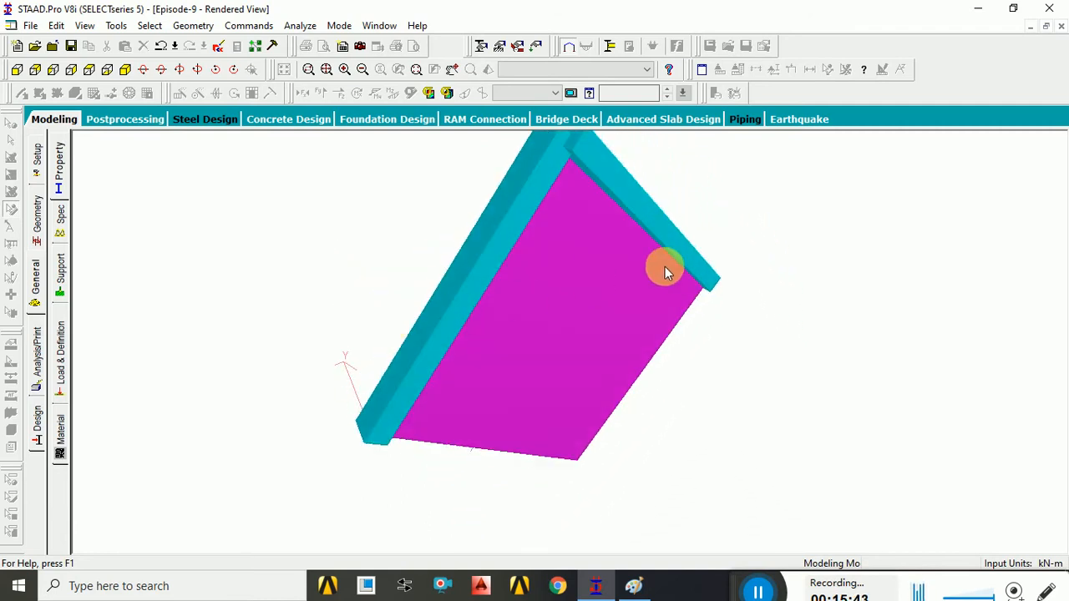
middle_drag(663, 268, 551, 161)
middle_drag(513, 339, 467, 245)
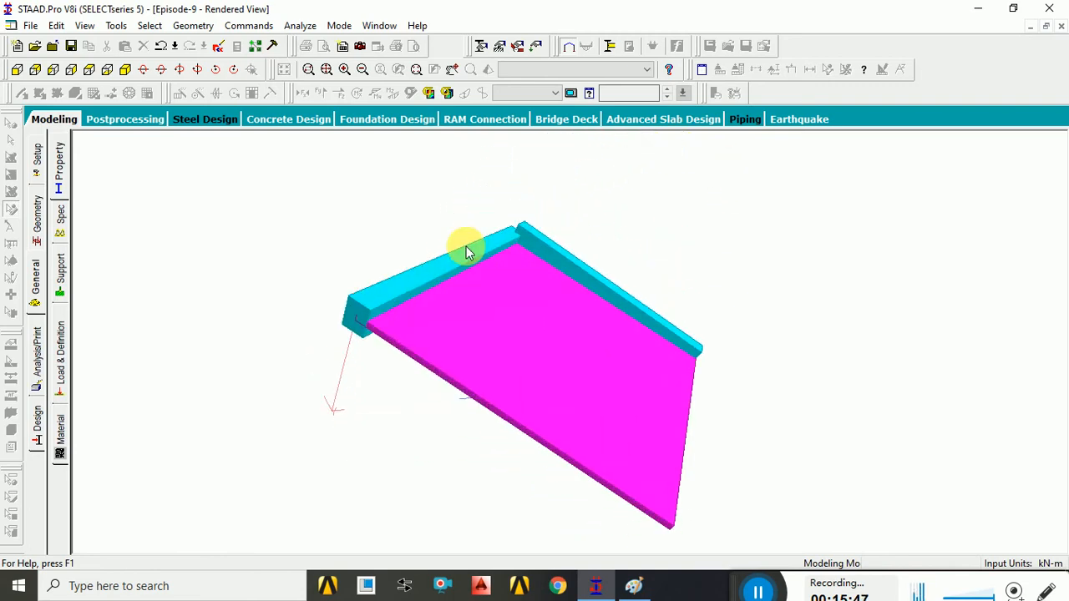
middle_drag(706, 402, 553, 272)
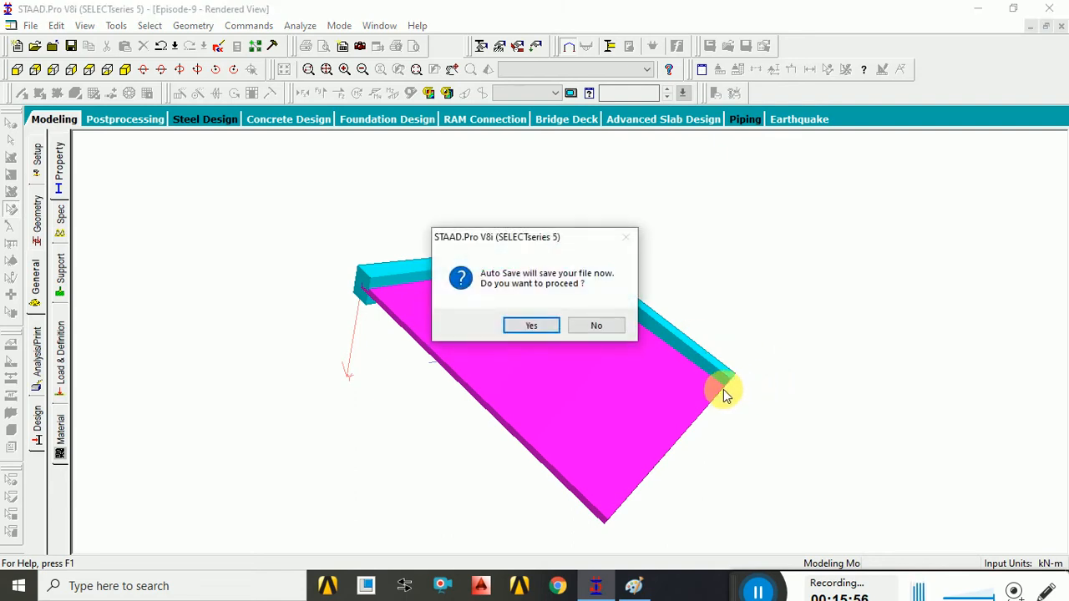
Step: Decline the auto save, examine the offset beams against the slab from more angles, close the rendered view and clear the selection
click(596, 325)
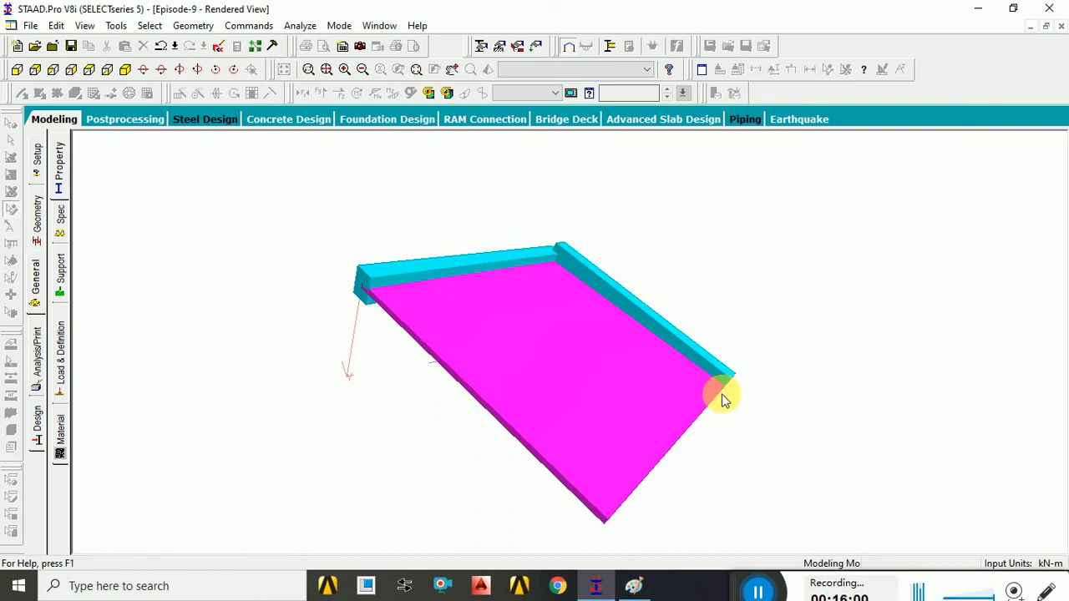
middle_drag(743, 415, 613, 372)
middle_drag(771, 446, 746, 428)
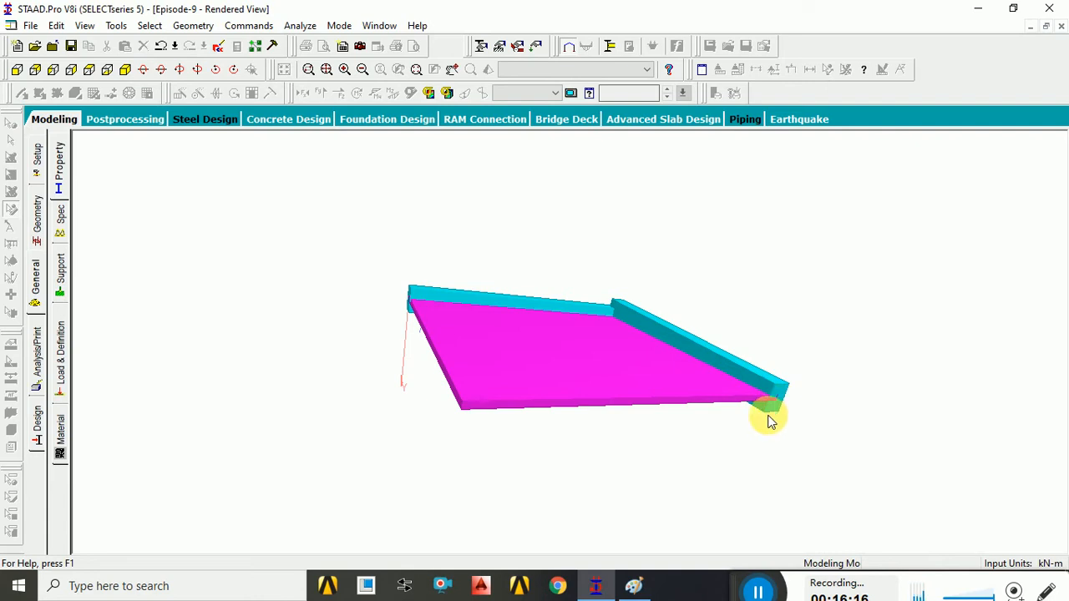
click(1061, 28)
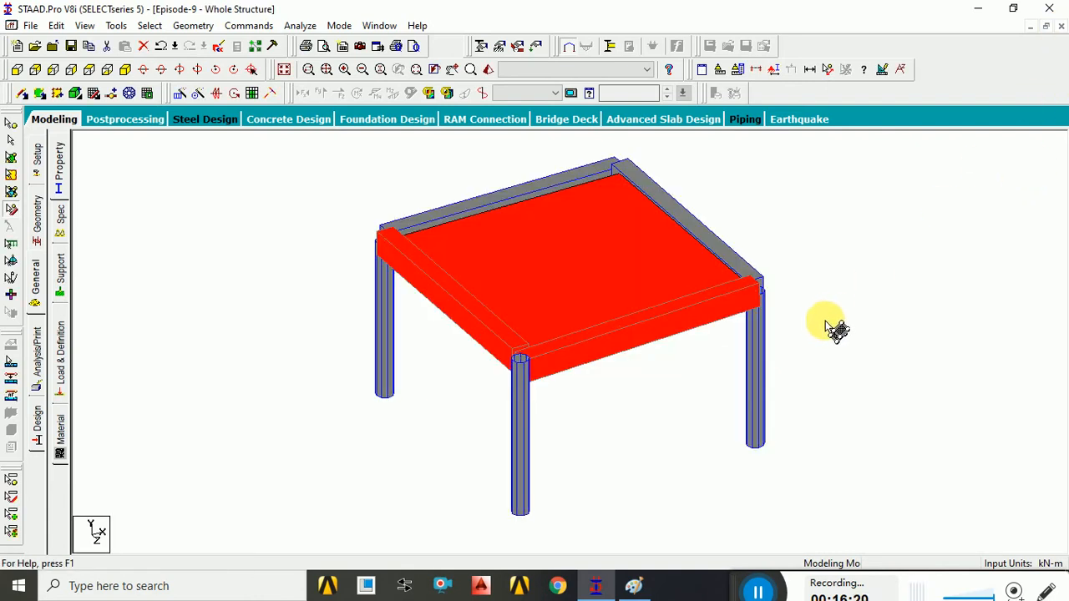
click(845, 371)
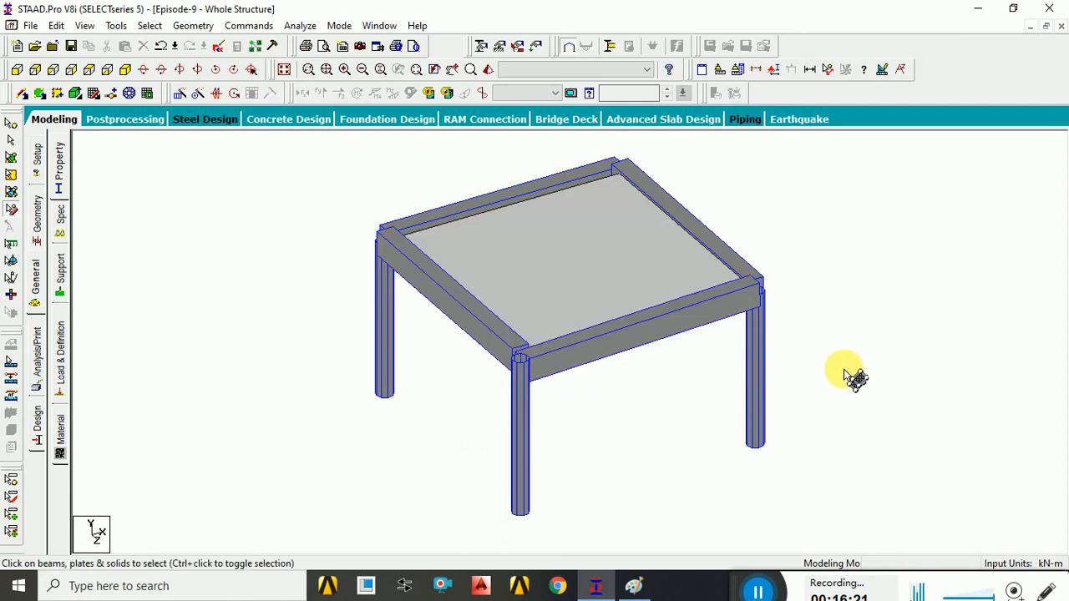
click(614, 357)
ctrl+click(667, 327)
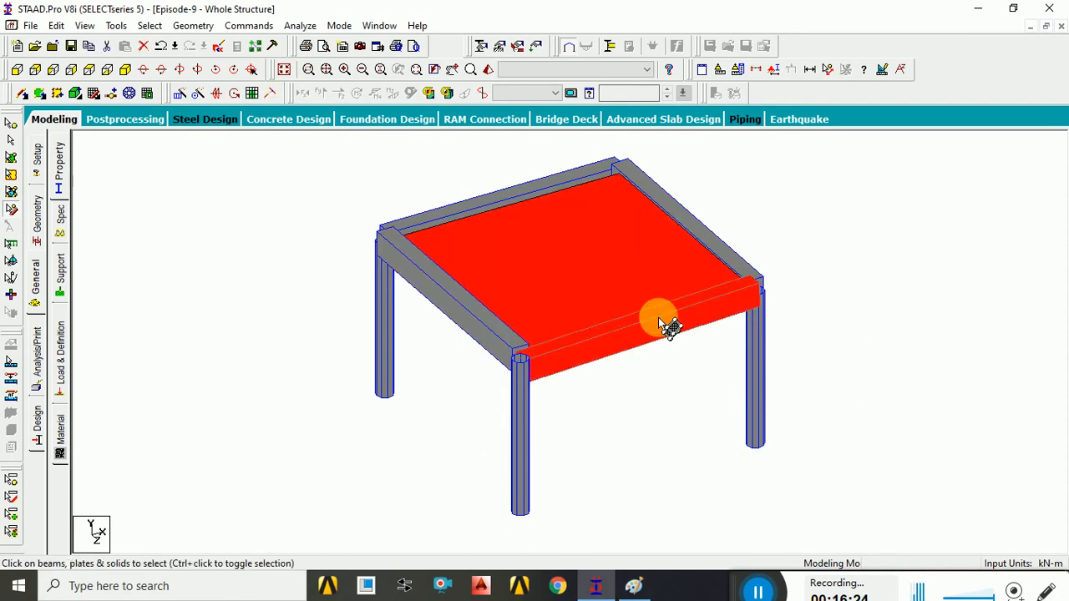
click(669, 417)
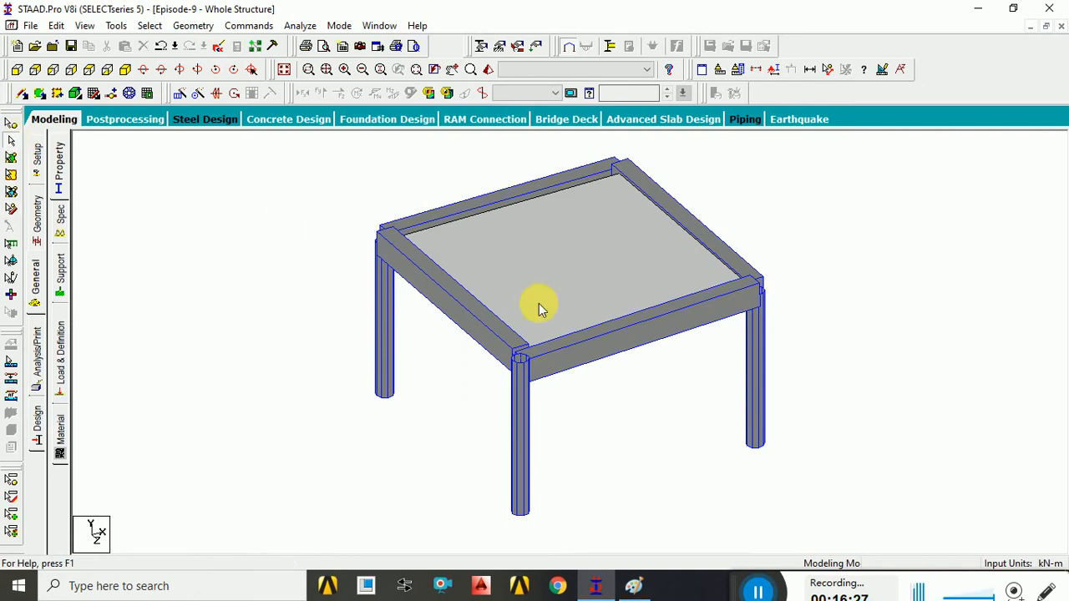
Step: Add an end offset of -0.2 m in global Y to the front beam between nodes 3 and 4, and close its properties
click(580, 359)
double_click(636, 329)
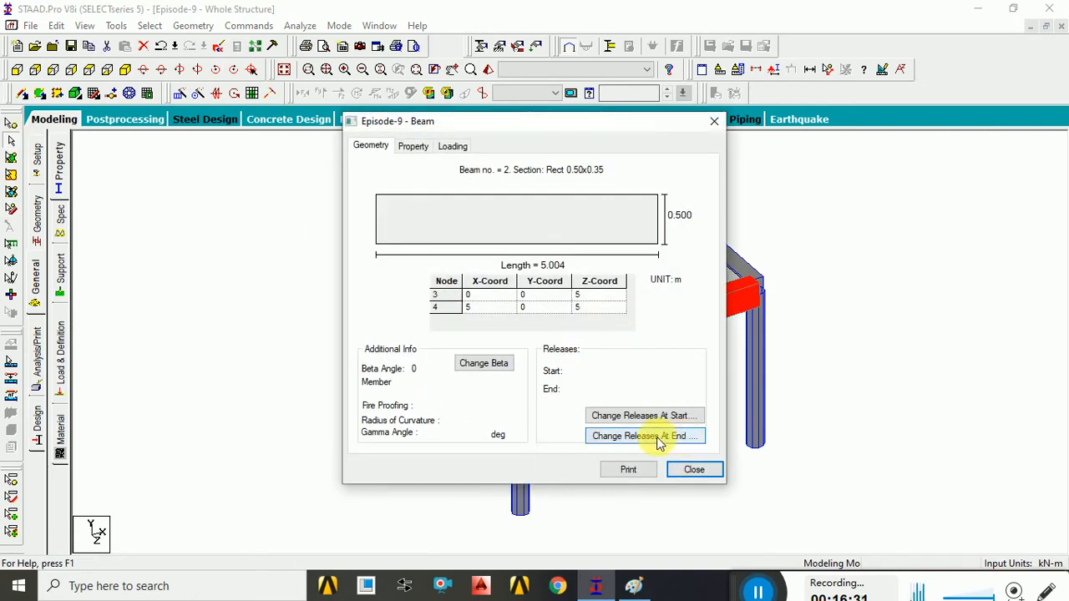
click(649, 437)
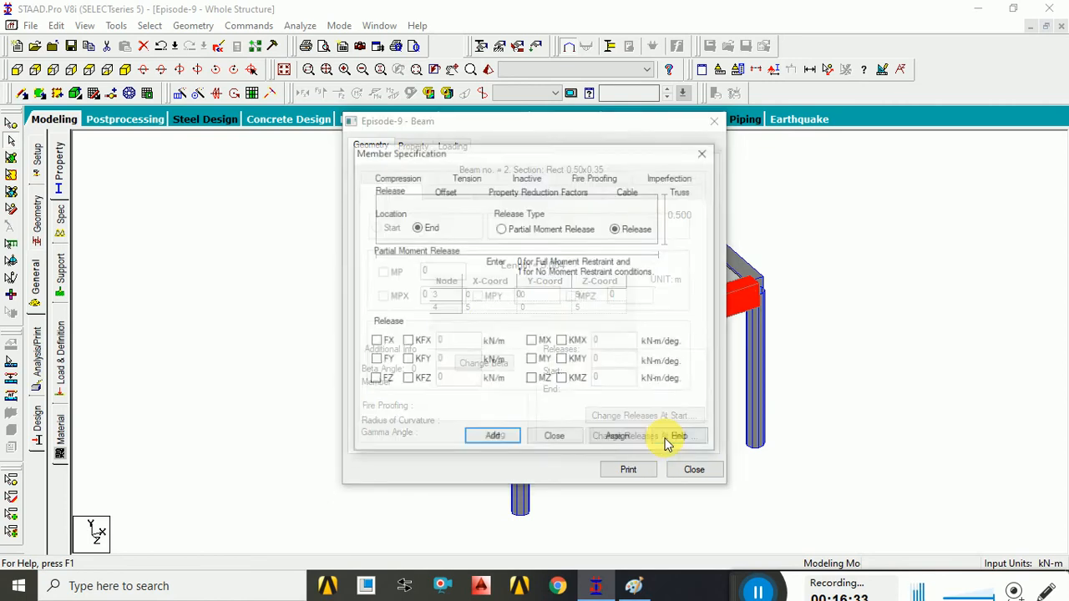
click(445, 192)
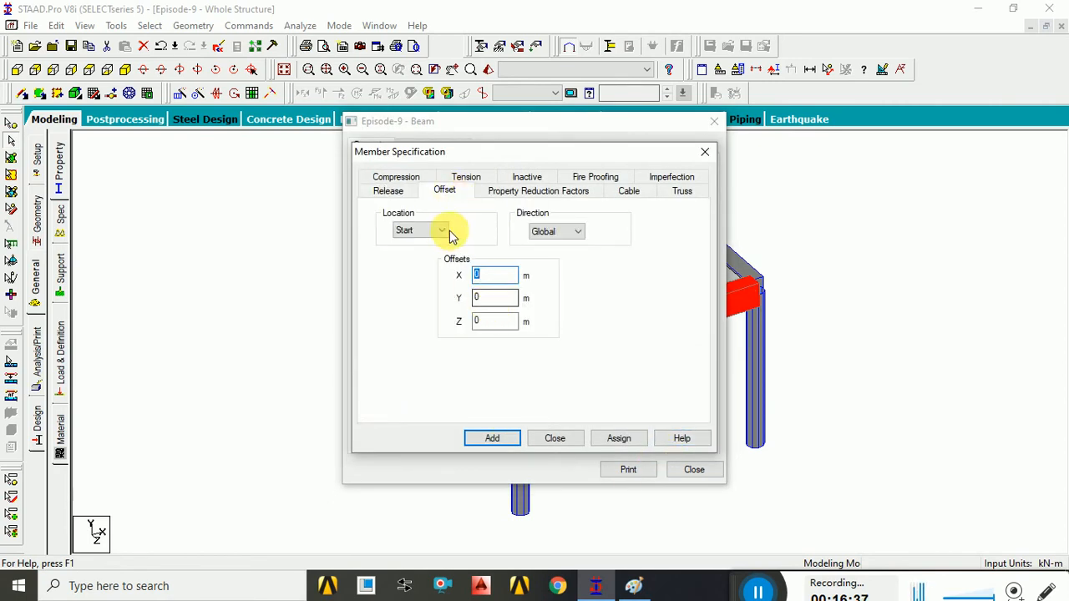
click(442, 231)
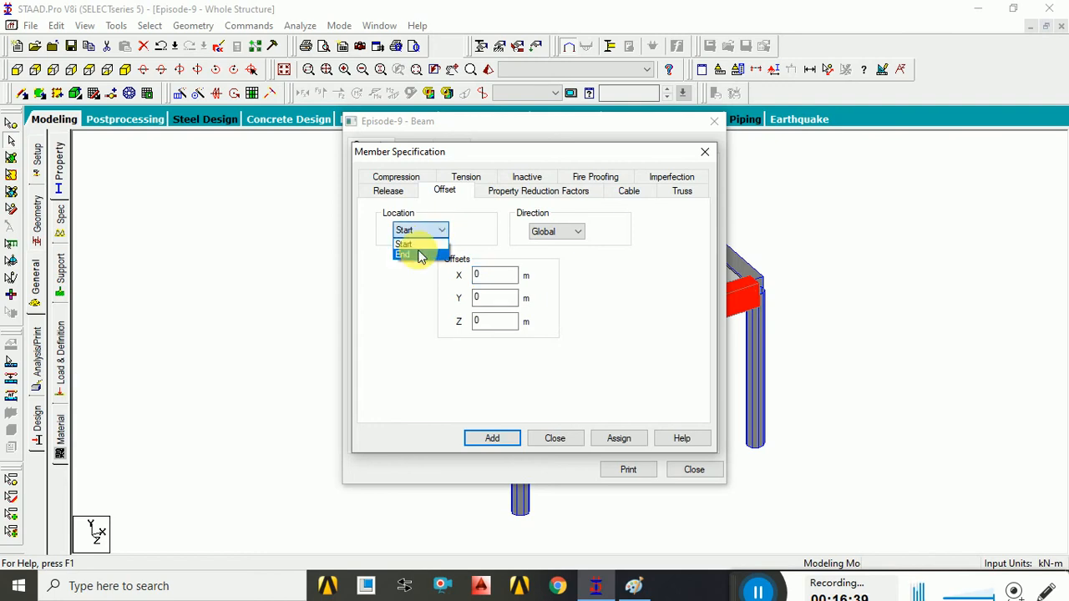
click(419, 255)
click(489, 299)
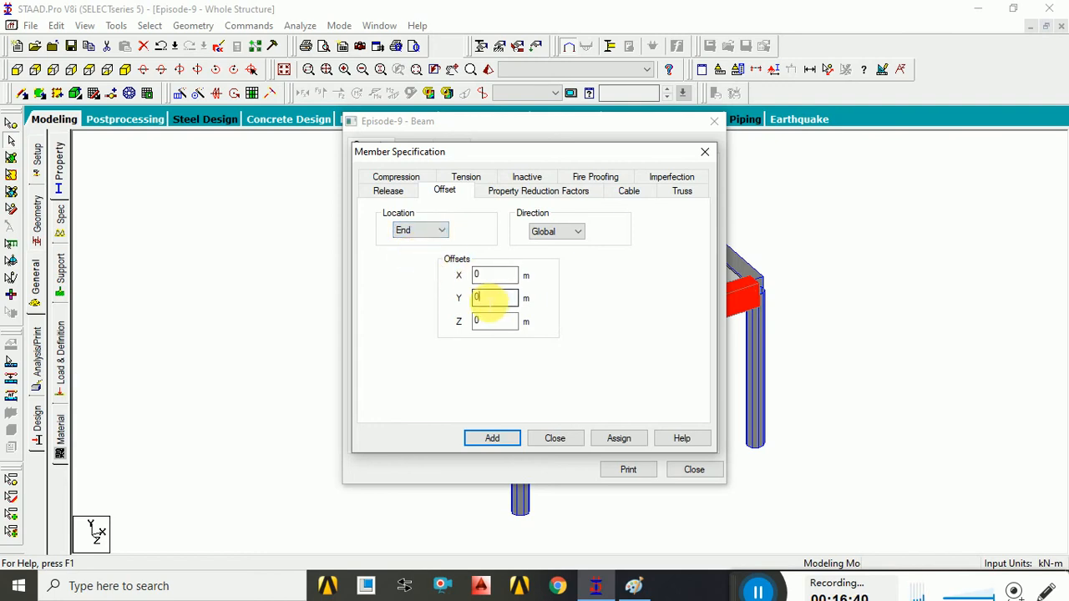
text(-0.2)
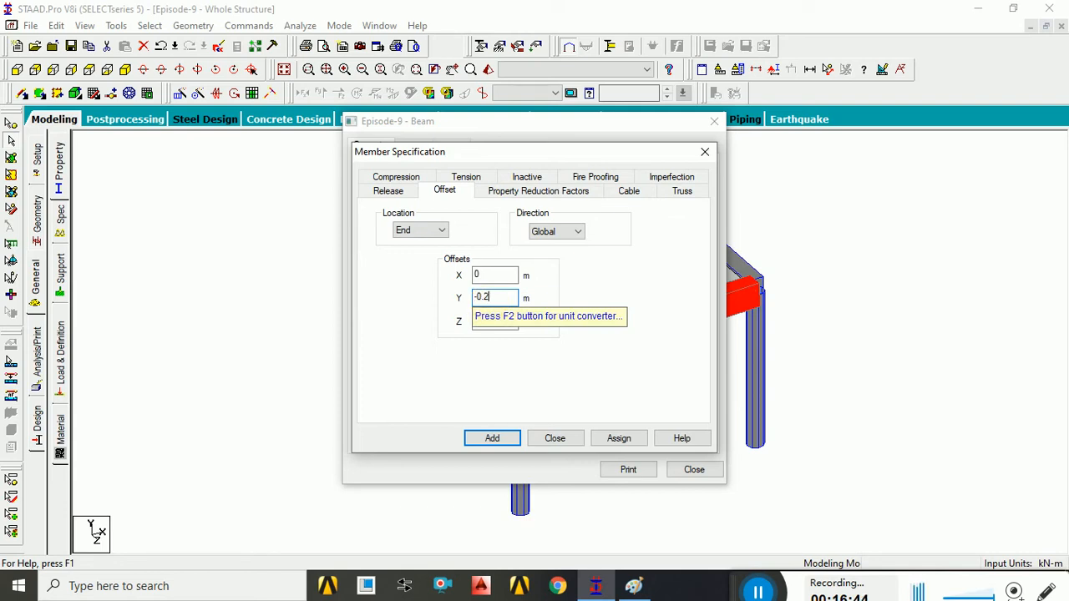
click(506, 443)
click(676, 470)
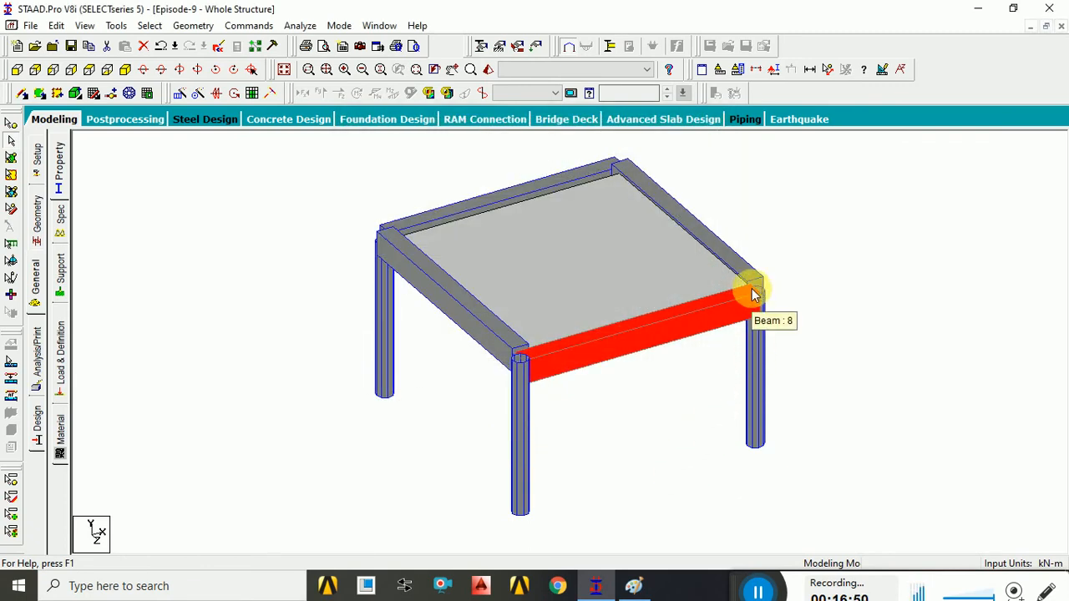
scroll(764, 288, up, 2)
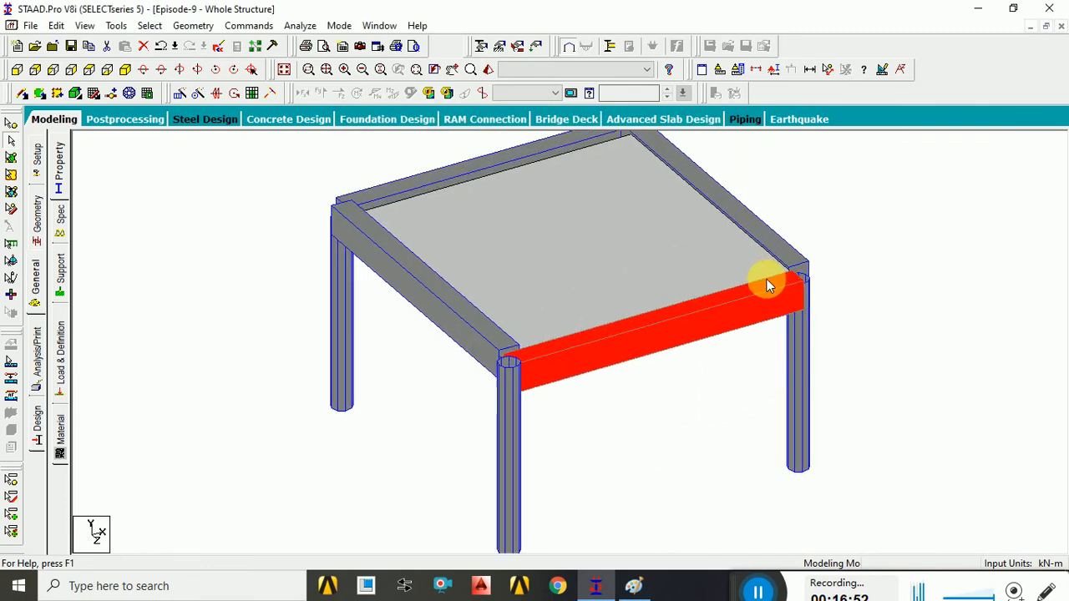
click(814, 280)
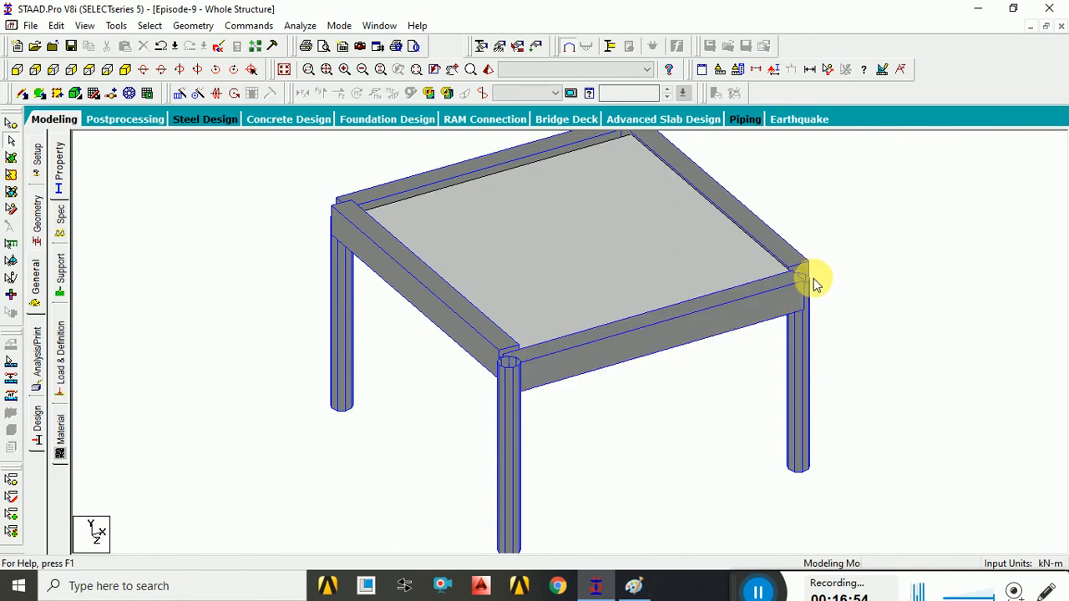
click(635, 352)
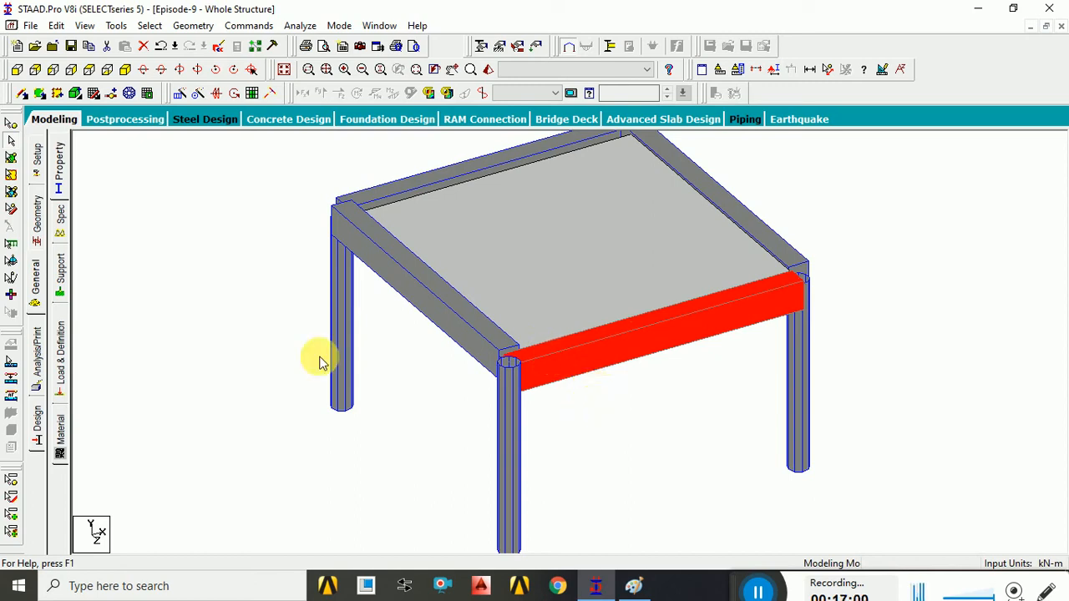
Step: Select the front beam between nodes 3 and 4 together with the slab plate, and display only them in a maximised rendered view
click(11, 210)
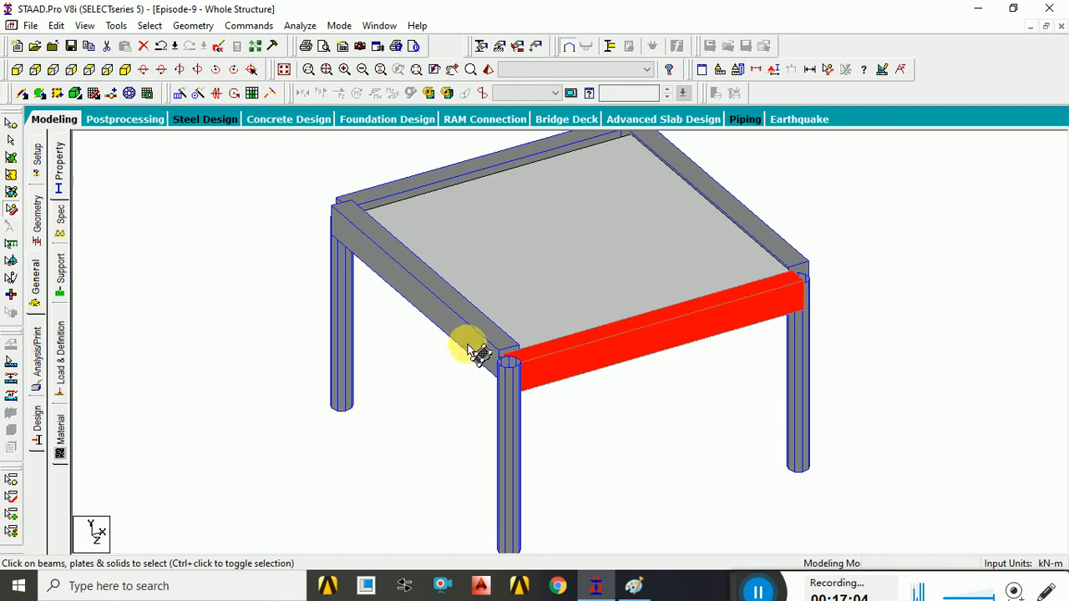
click(583, 378)
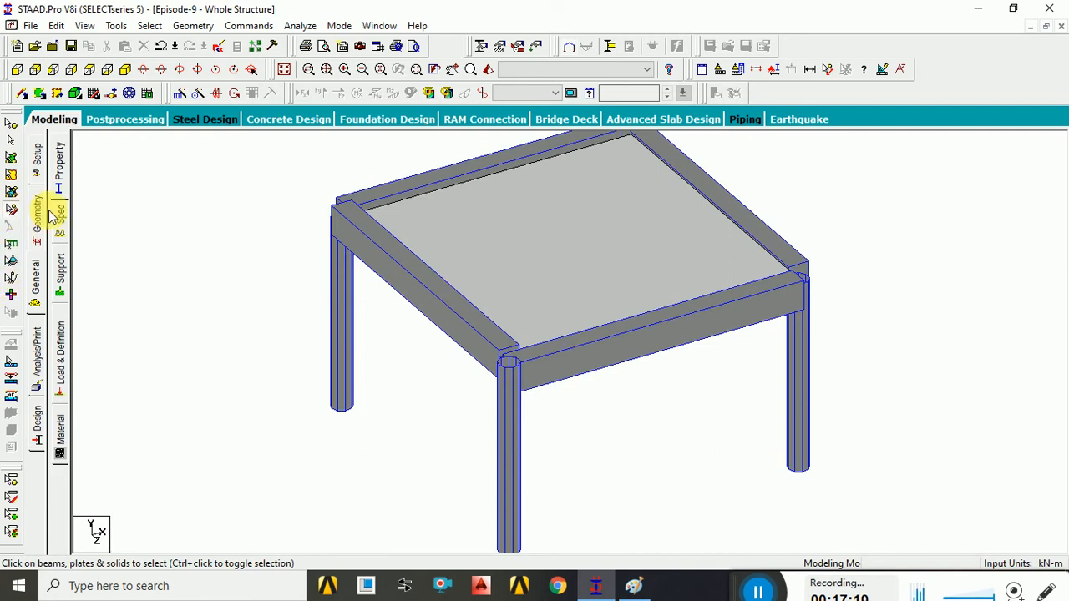
click(555, 373)
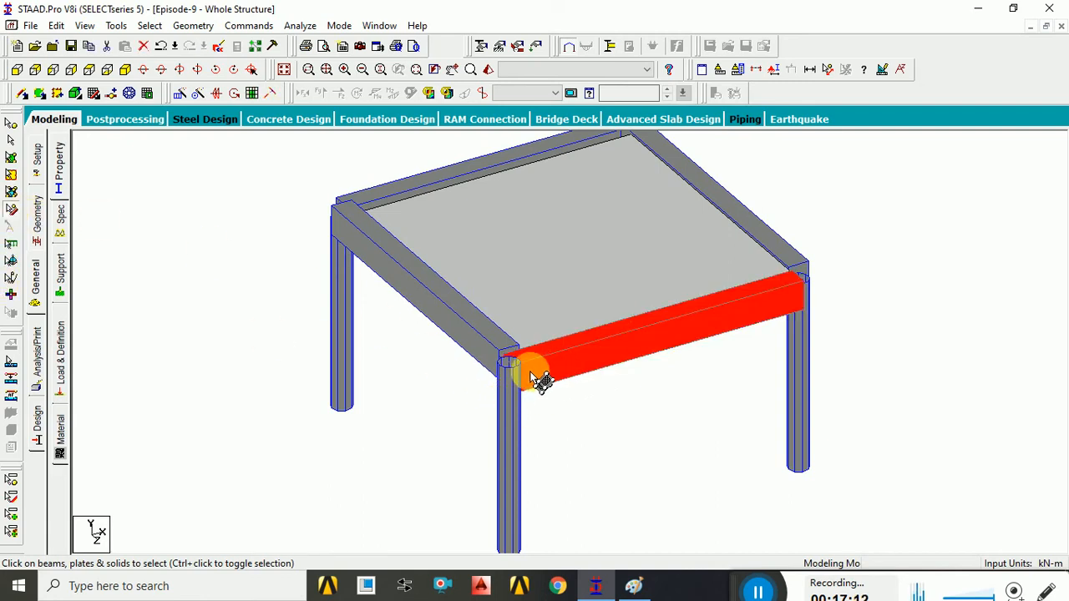
ctrl+click(474, 324)
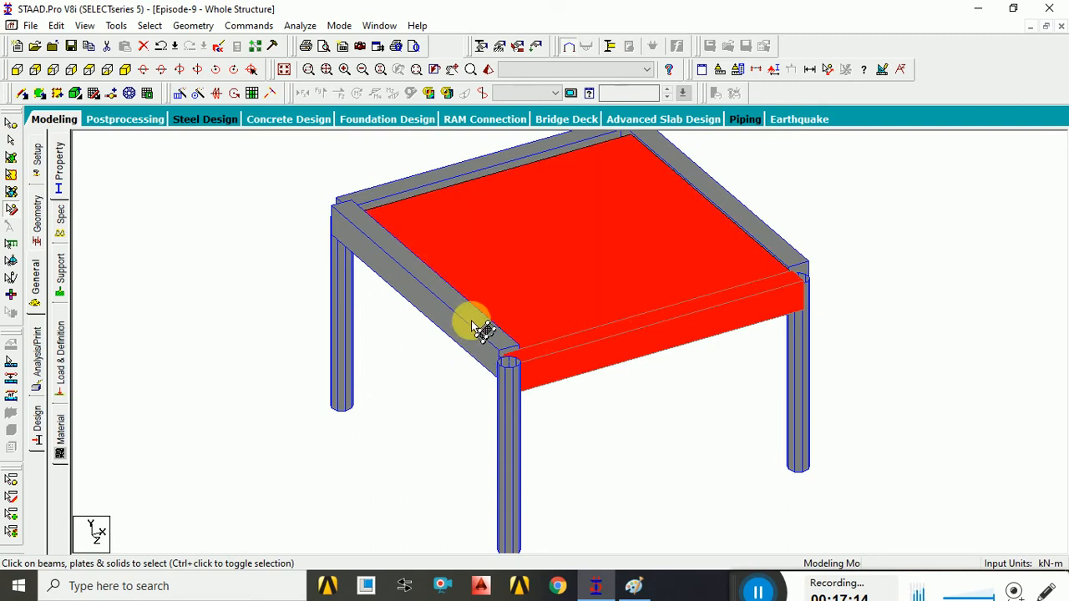
ctrl+click(517, 326)
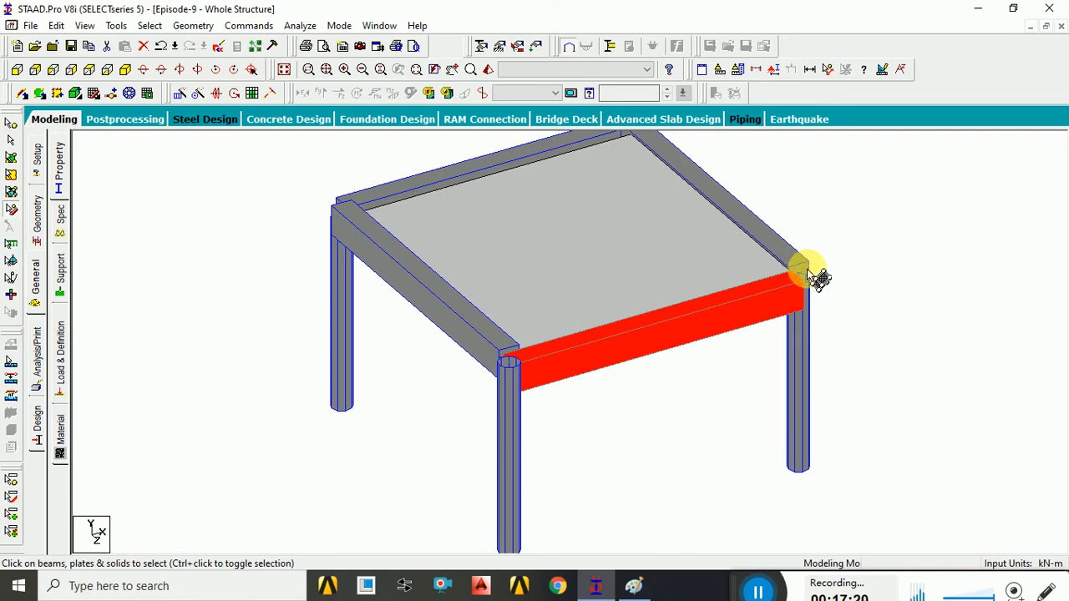
ctrl+click(648, 255)
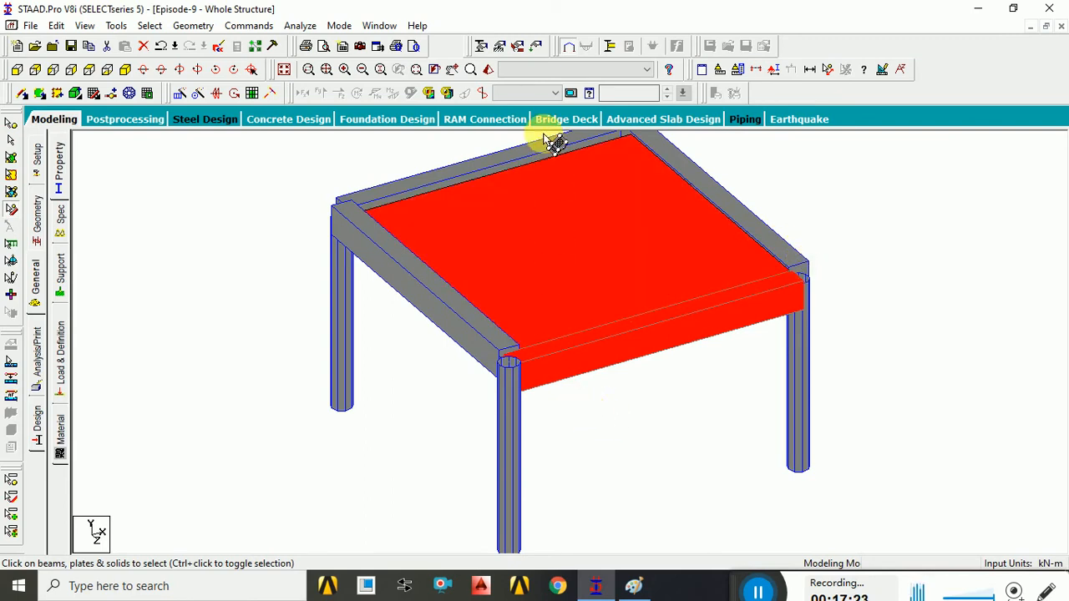
click(487, 70)
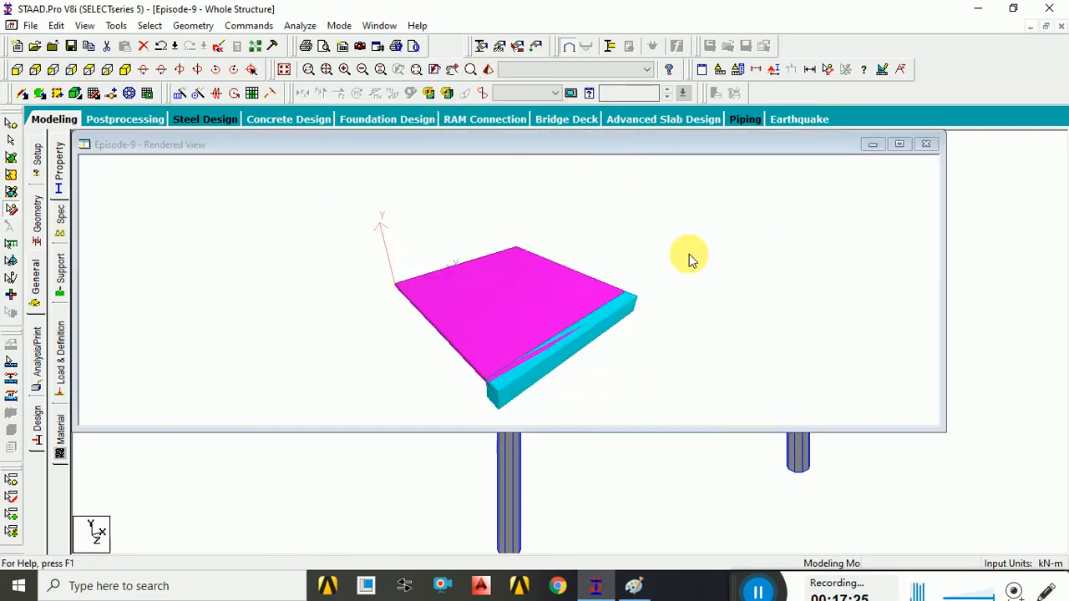
click(898, 144)
Step: Examine the front beam's offset against the slab from several angles, close the rendered view and clear the selection
drag(595, 474, 851, 341)
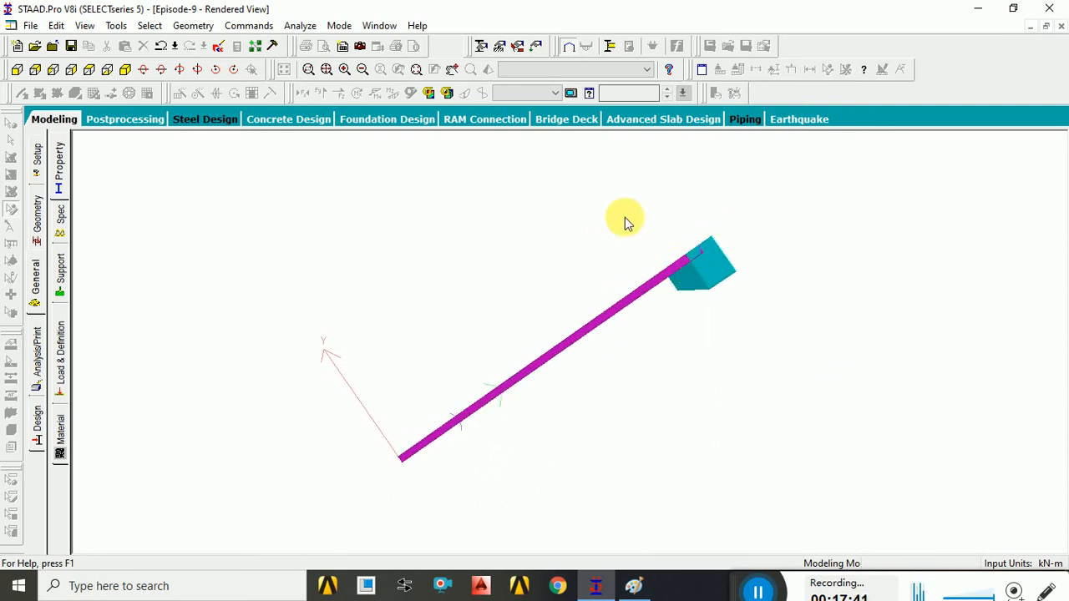
drag(697, 279, 559, 378)
drag(626, 414, 604, 362)
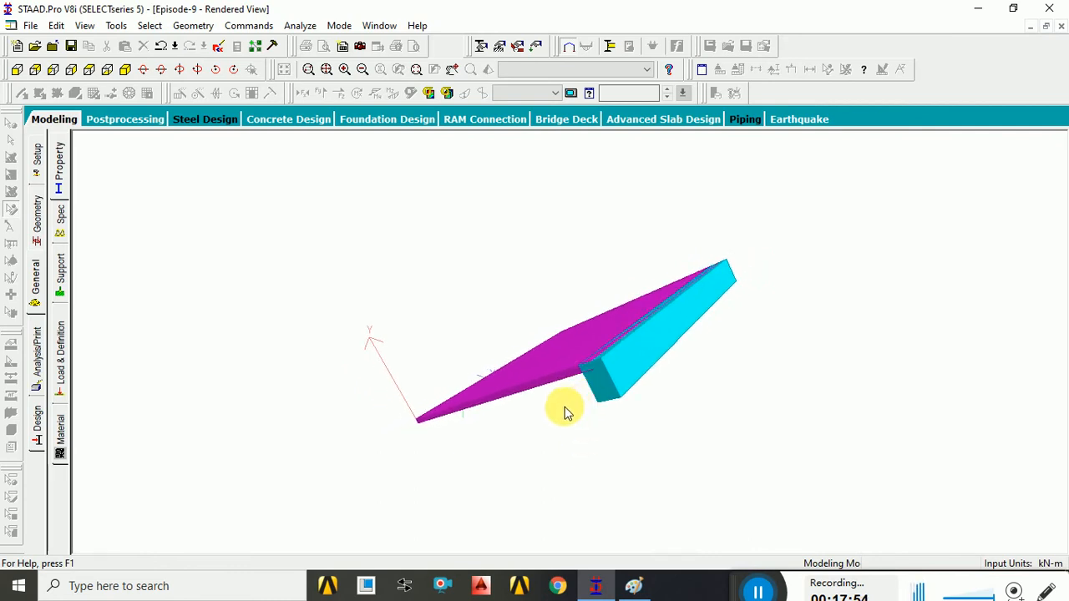
drag(564, 412, 701, 255)
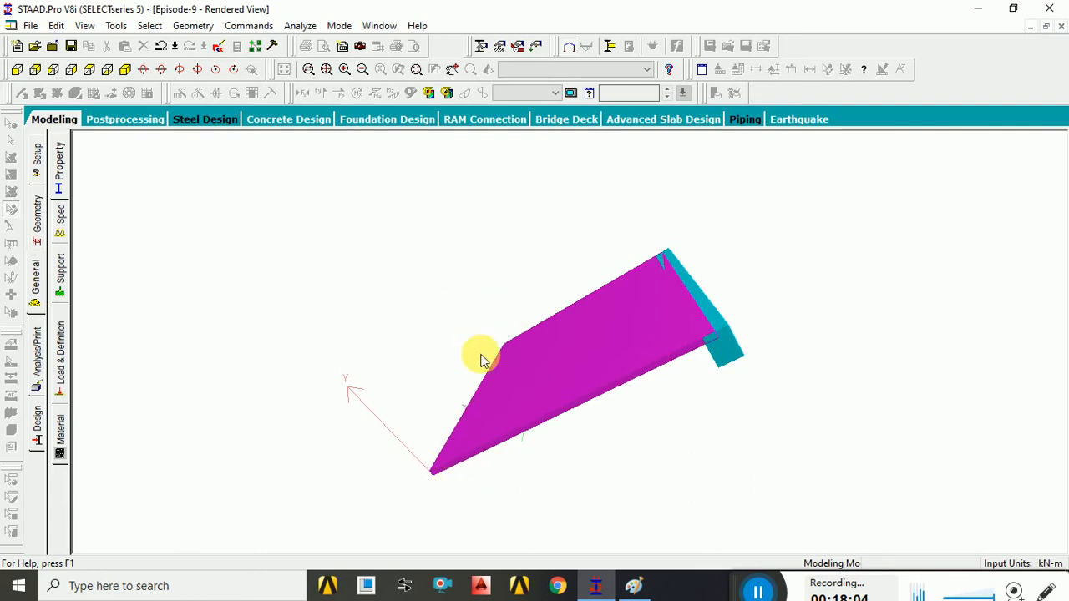
click(1060, 27)
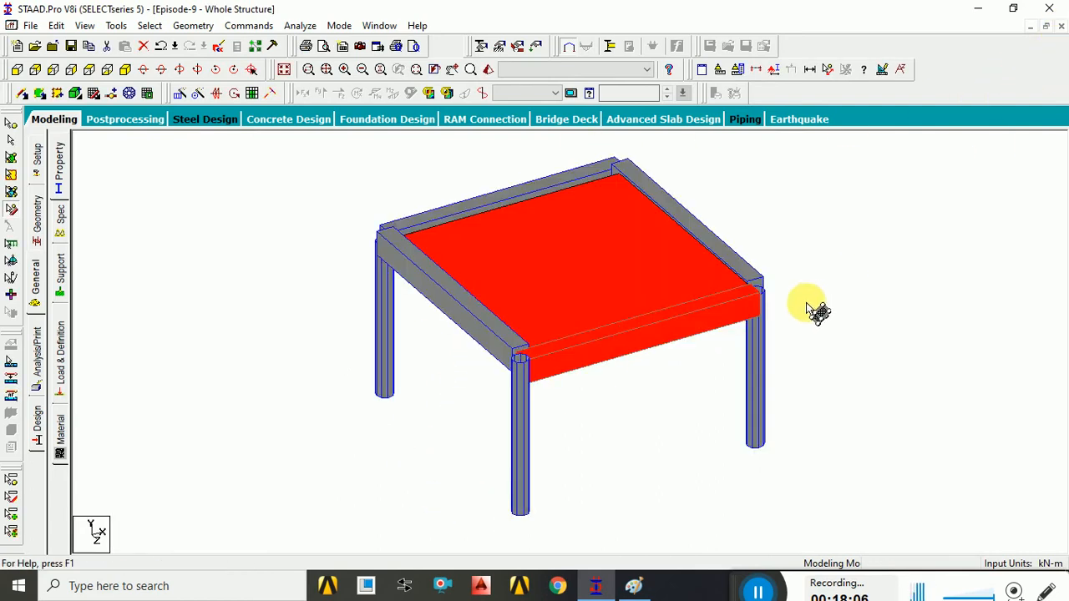
click(869, 310)
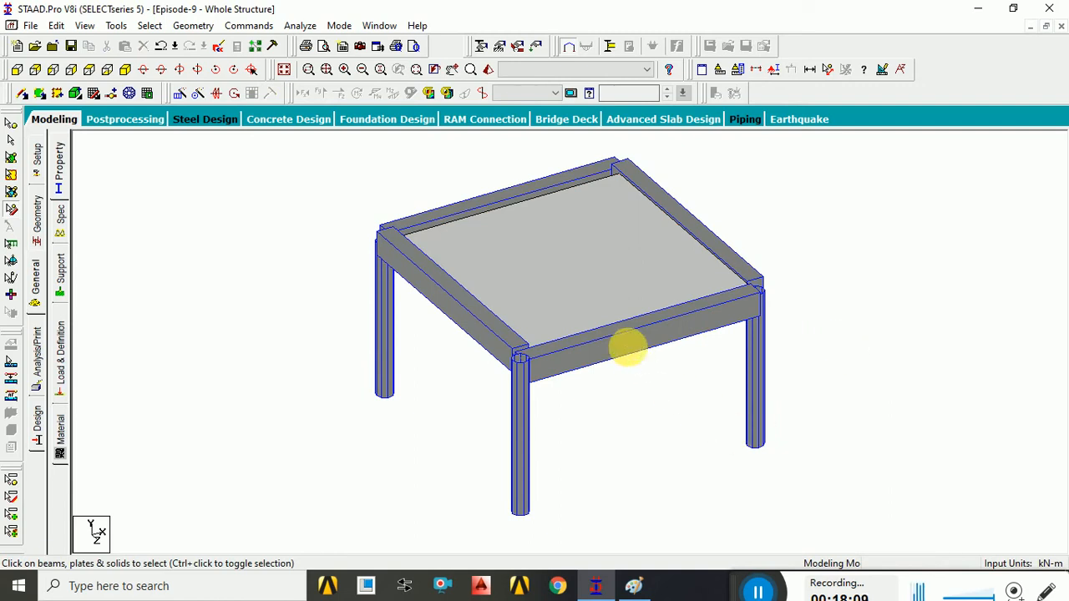
Step: Select the front beam and the slab plate together with the Geometry Cursor
click(11, 209)
click(571, 334)
click(582, 365)
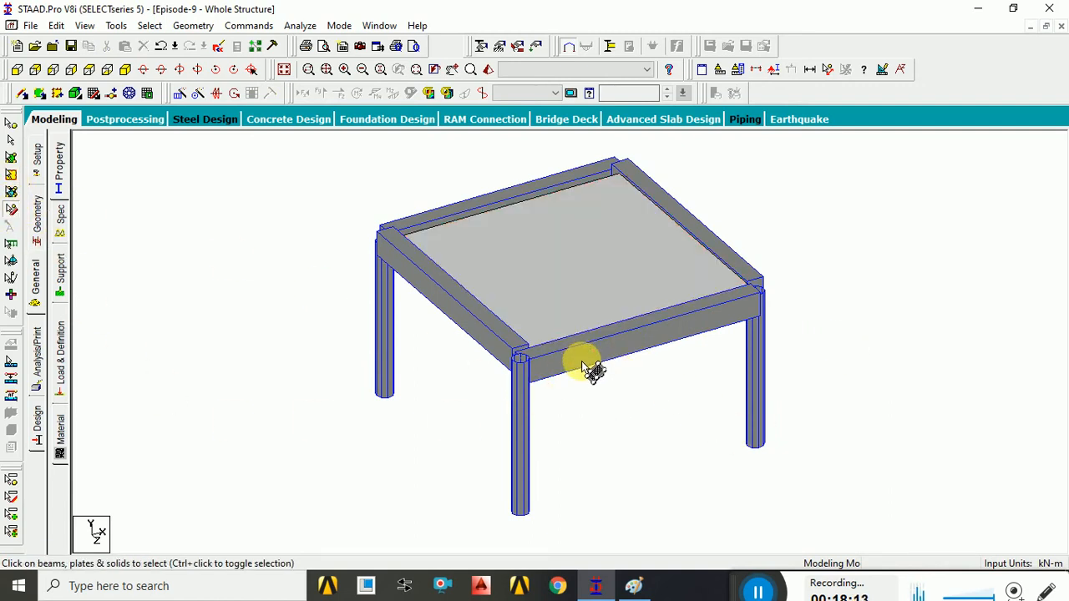
click(587, 366)
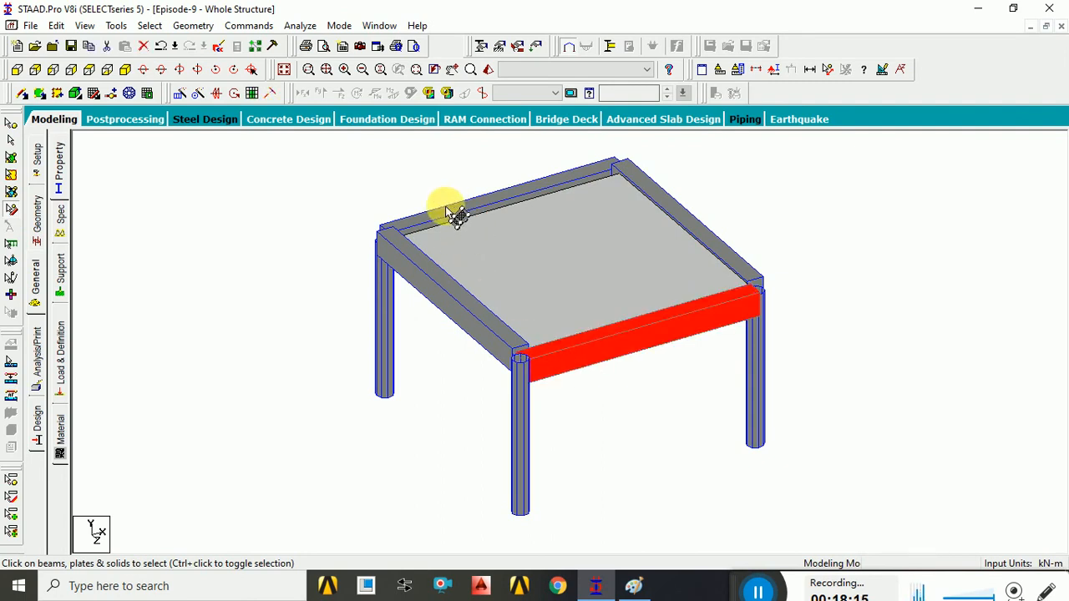
click(443, 366)
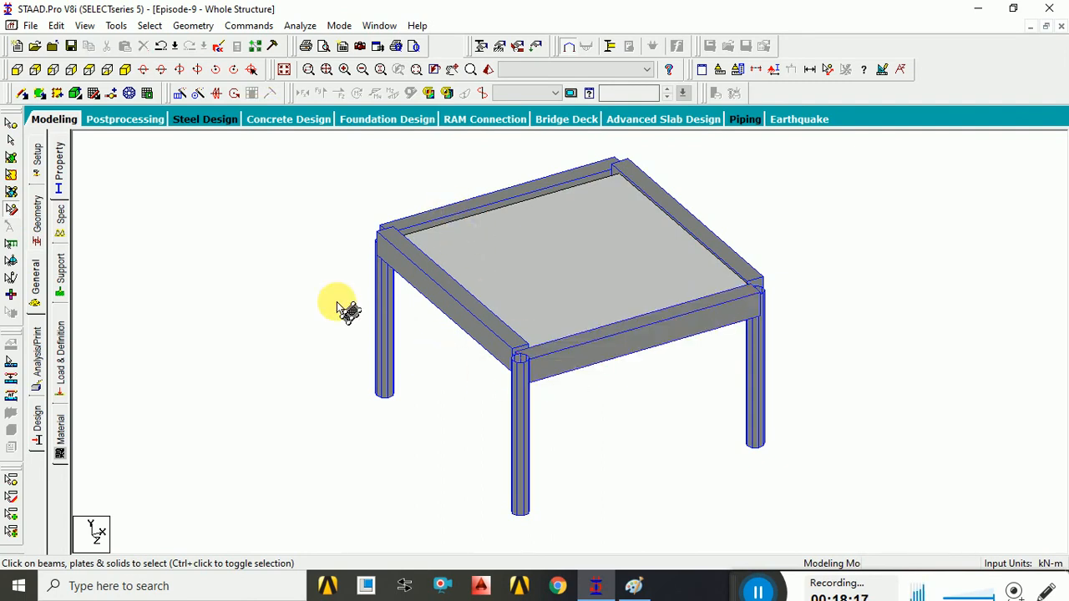
click(565, 363)
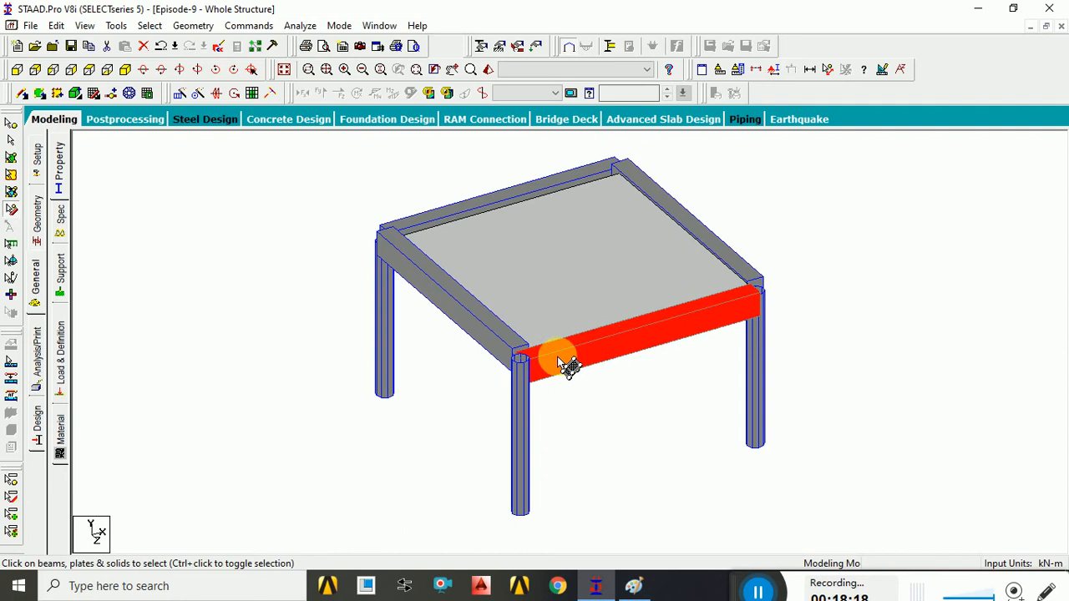
ctrl+click(547, 311)
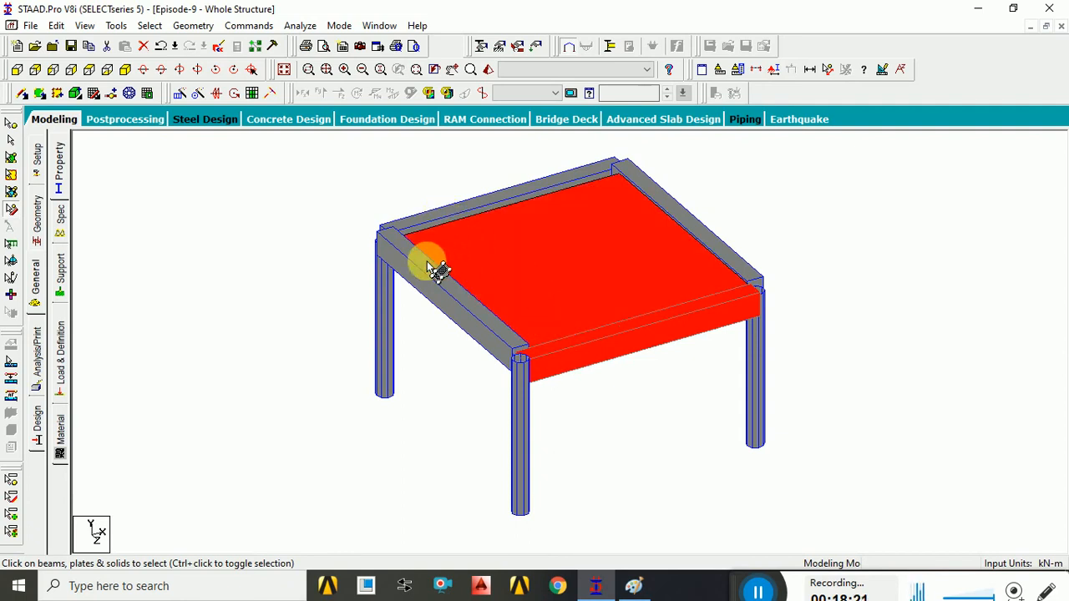
Step: Select only the left column of the frame with the Beams Cursor, then clear the selection
click(10, 141)
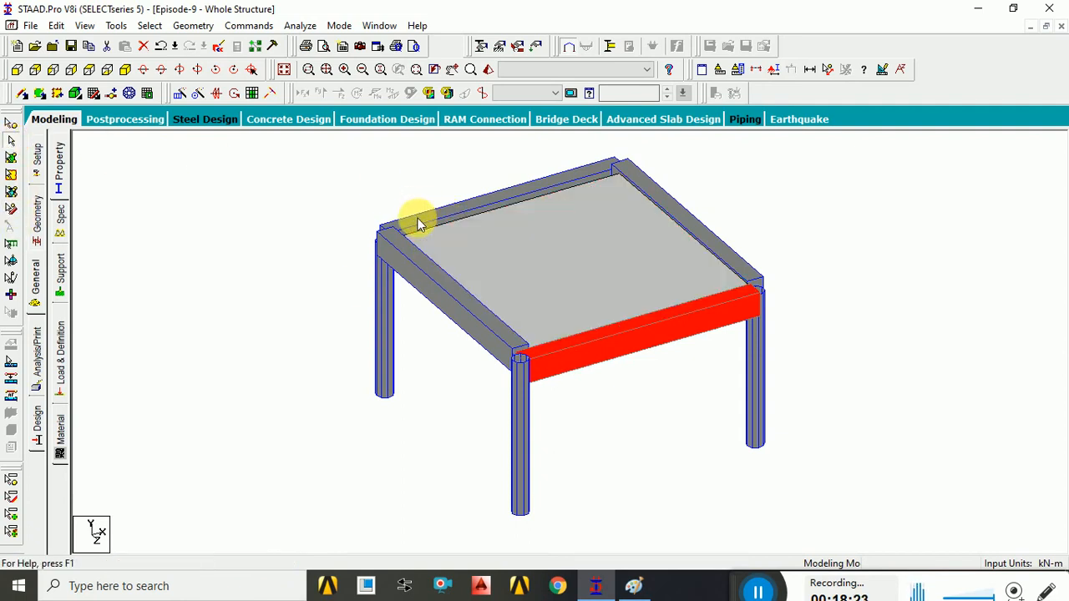
click(387, 329)
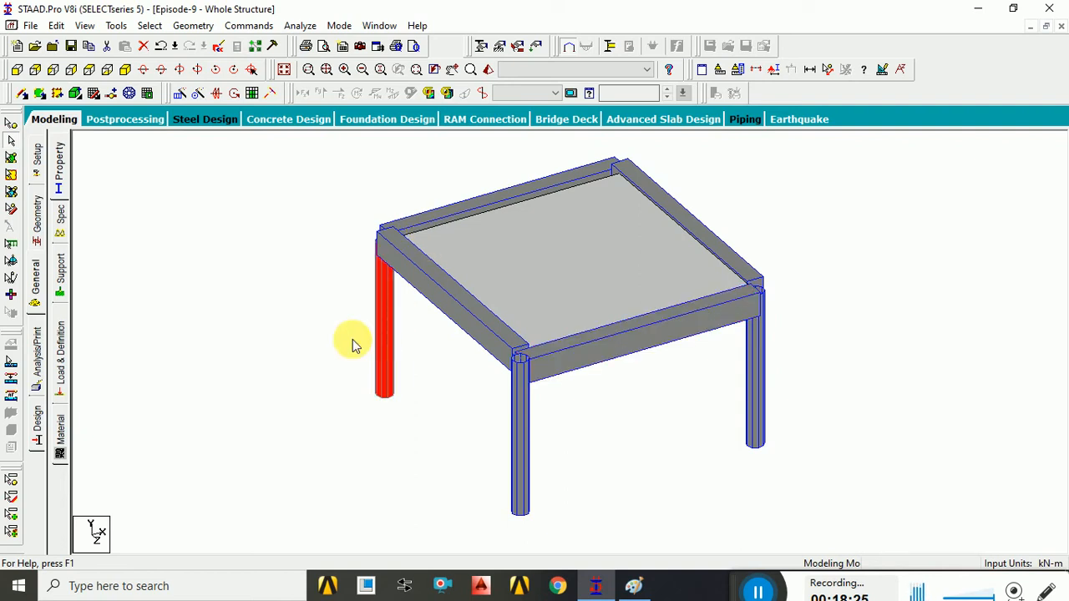
click(596, 389)
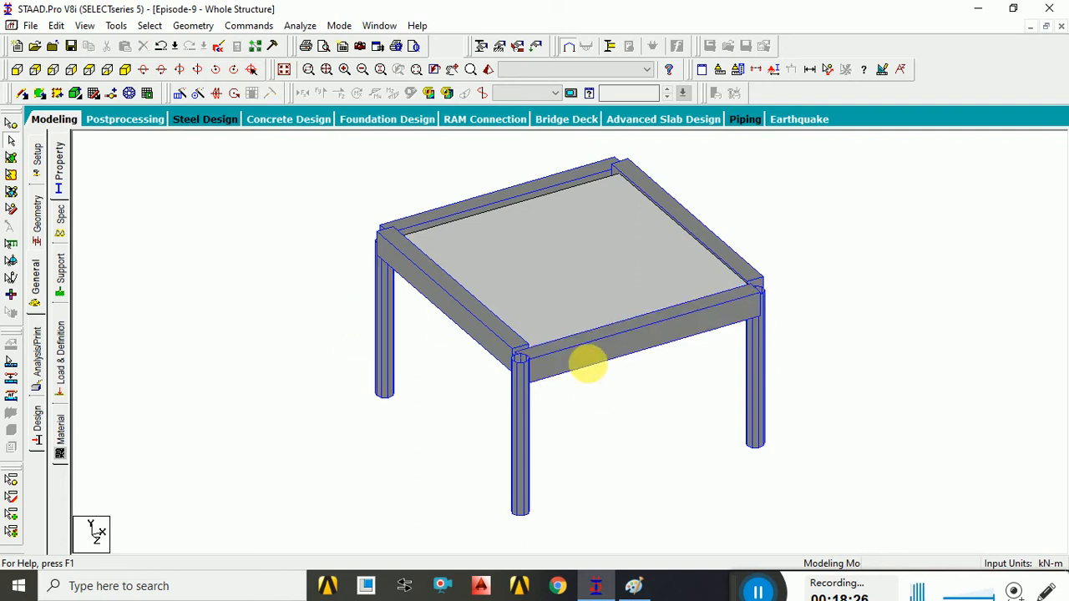
Step: Try to select the left roof beam in plan view and the whole roof in isometric view with the Solids Cursor
click(17, 70)
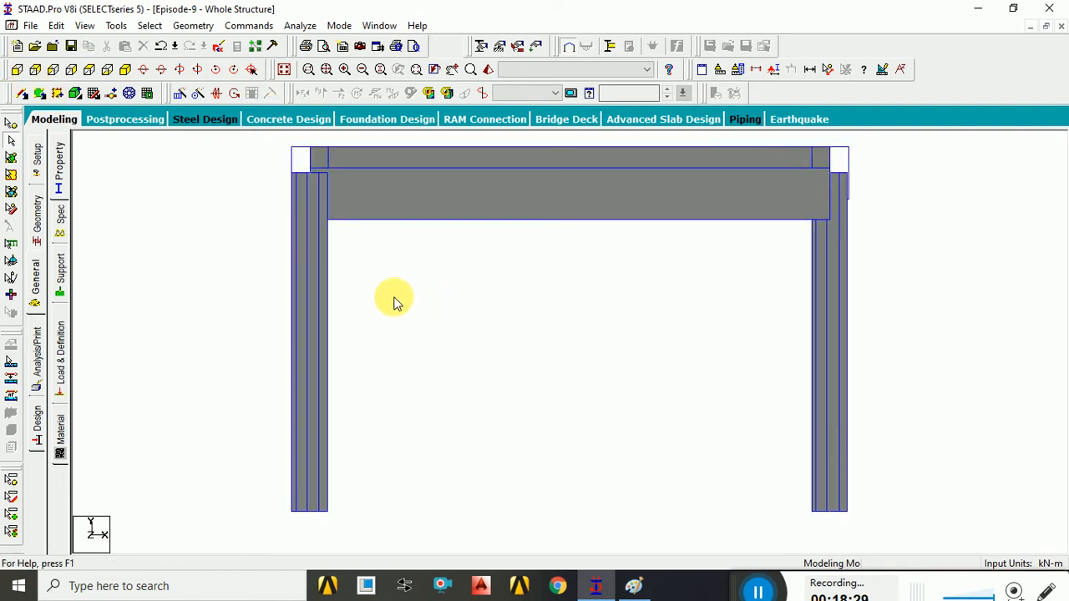
click(90, 70)
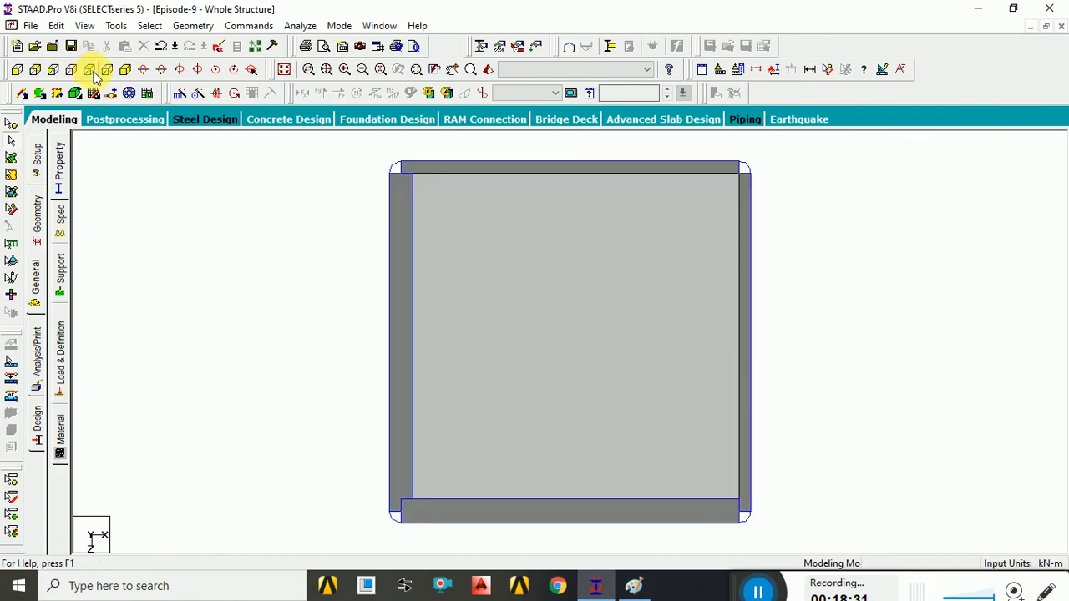
click(11, 194)
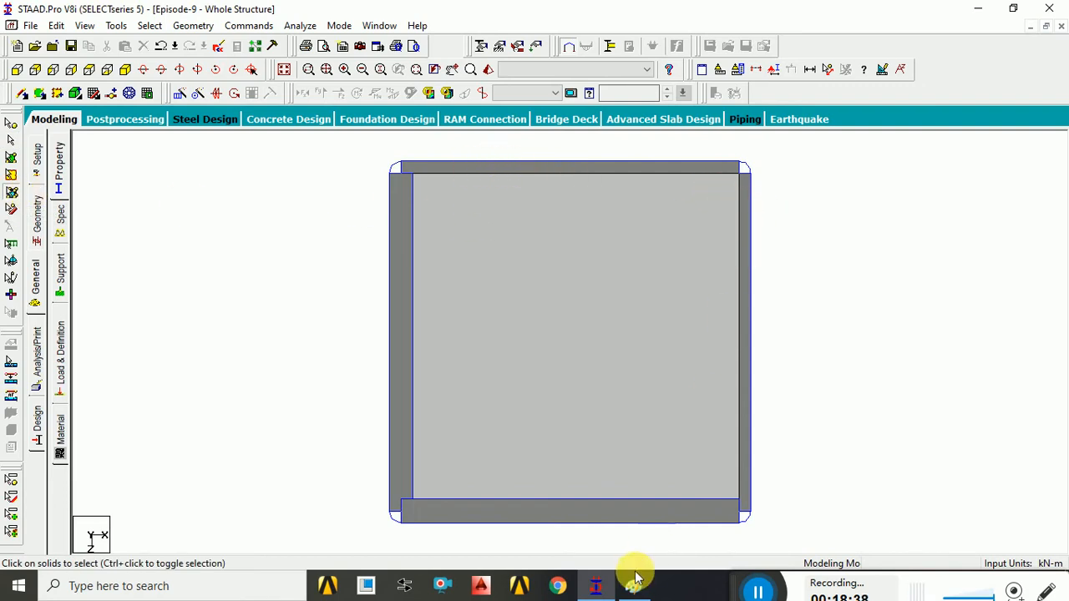
click(406, 415)
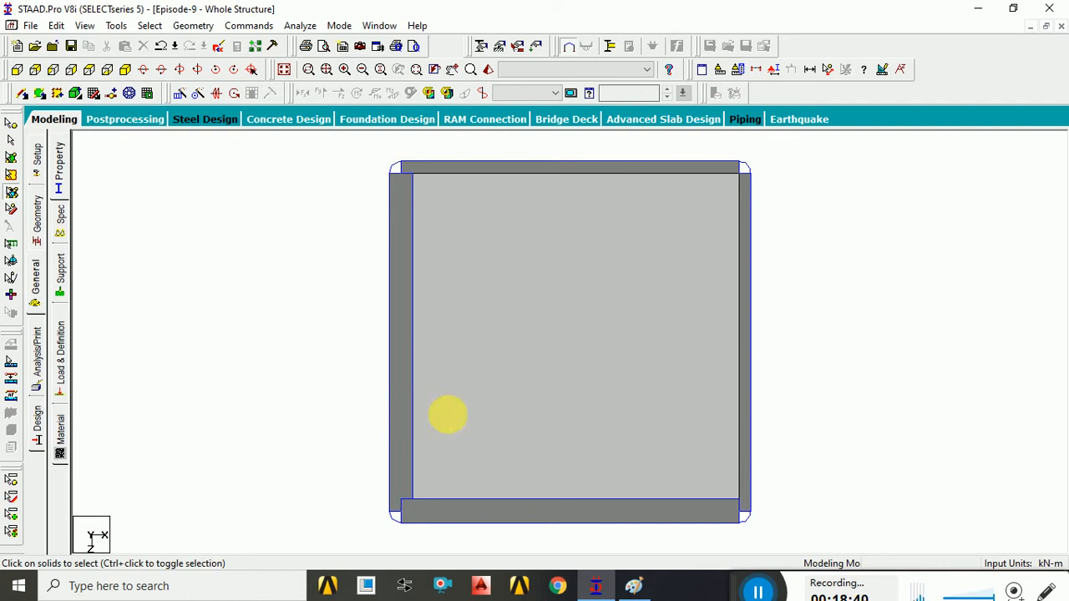
click(284, 70)
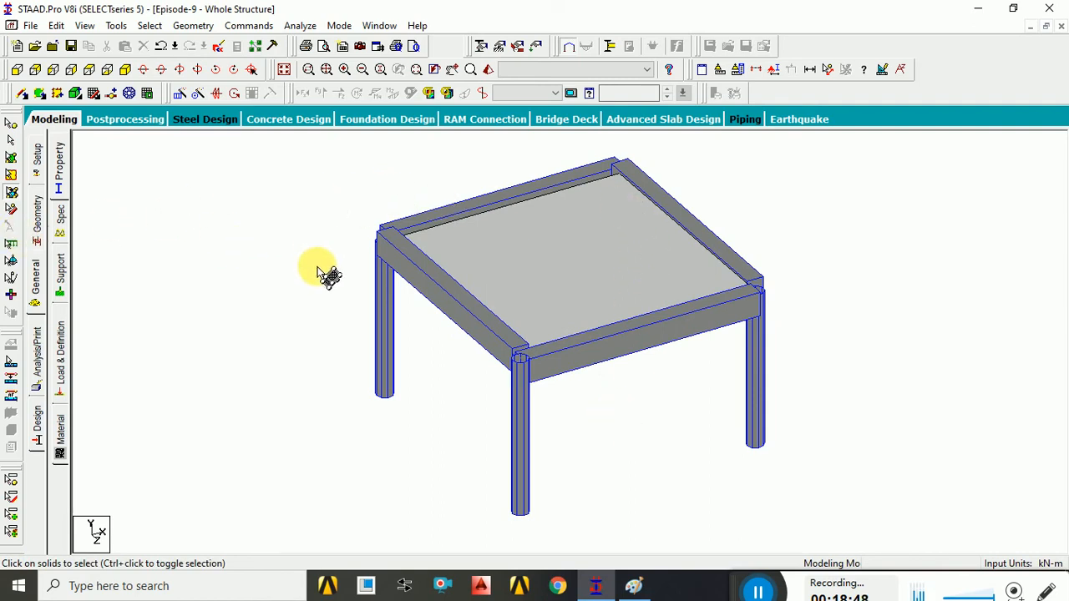
drag(349, 143, 819, 368)
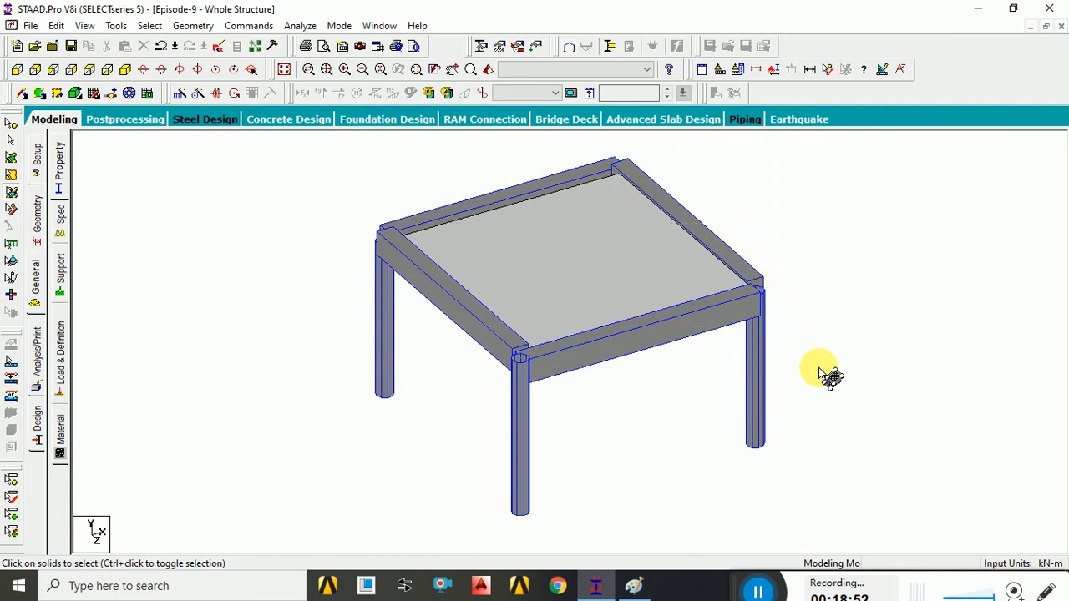
Step: Select the roof beams, slab plate and side columns together with the Geometry Cursor, and start a 3D rendered view
click(10, 211)
drag(334, 153, 800, 384)
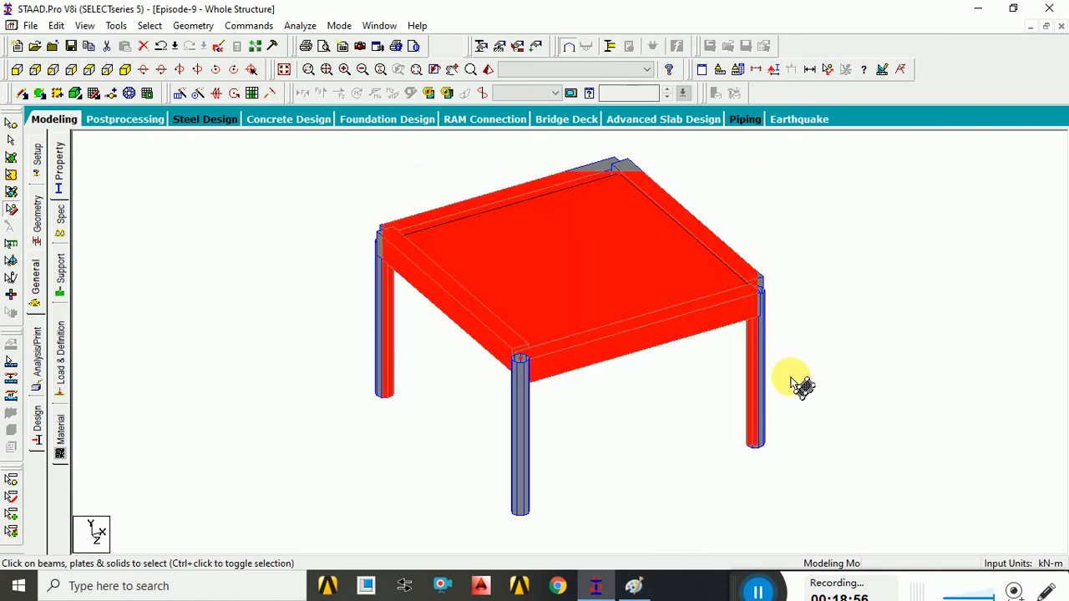
click(488, 72)
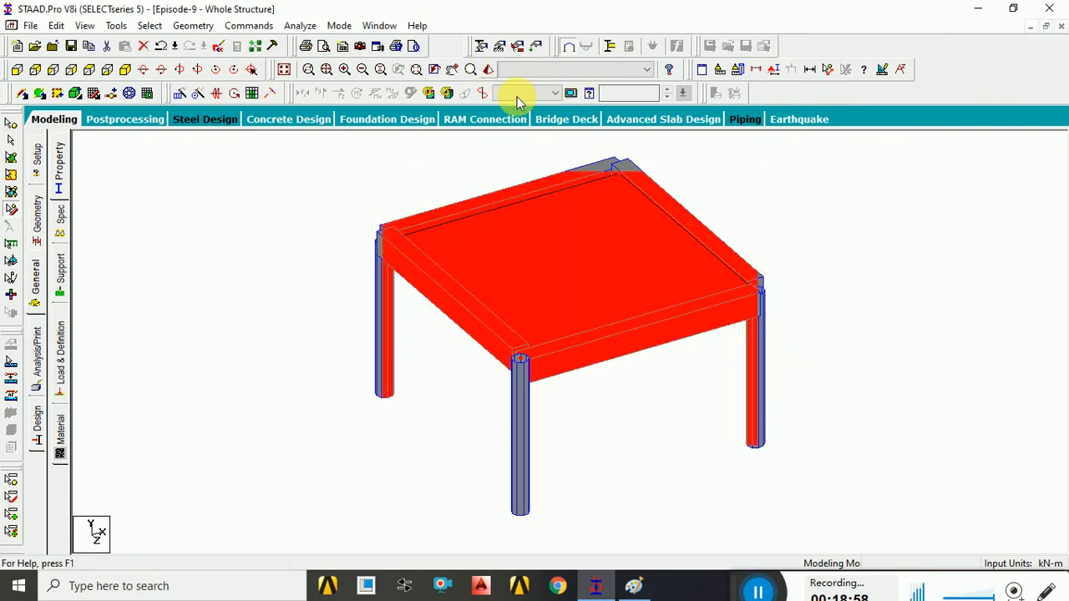
Step: Examine the rendered 3D frame from several angles, including its underside, close the rendered view and clear the selection
drag(542, 367, 698, 341)
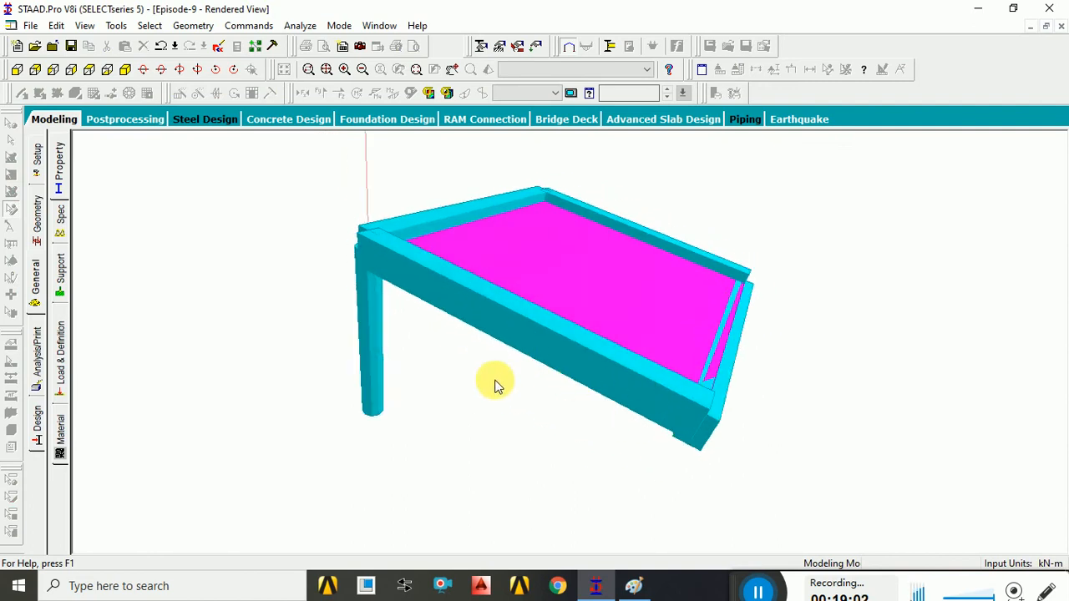
drag(495, 385, 614, 398)
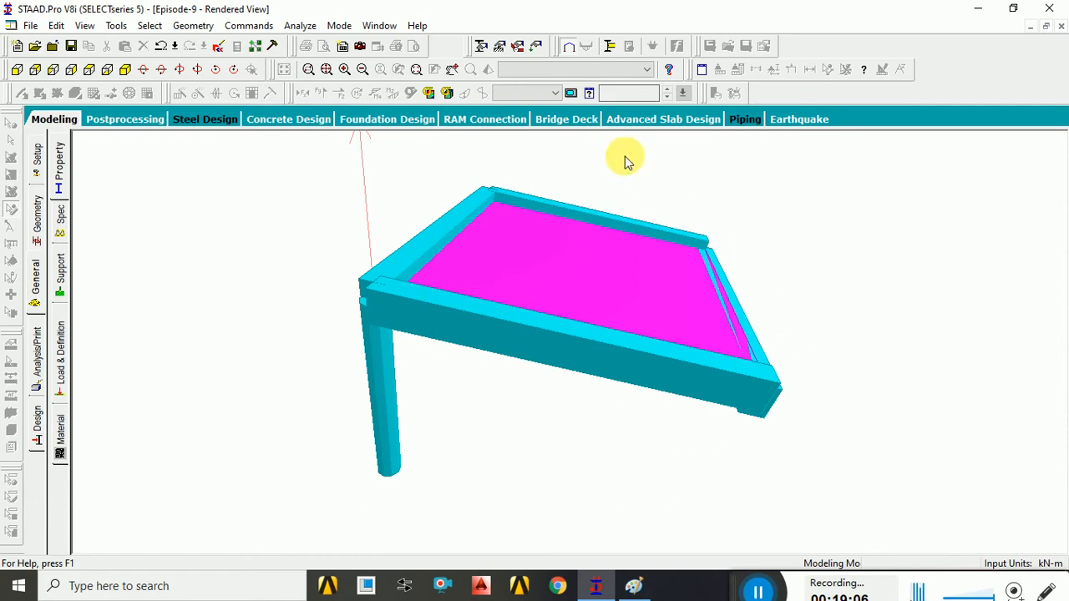
drag(675, 454, 700, 443)
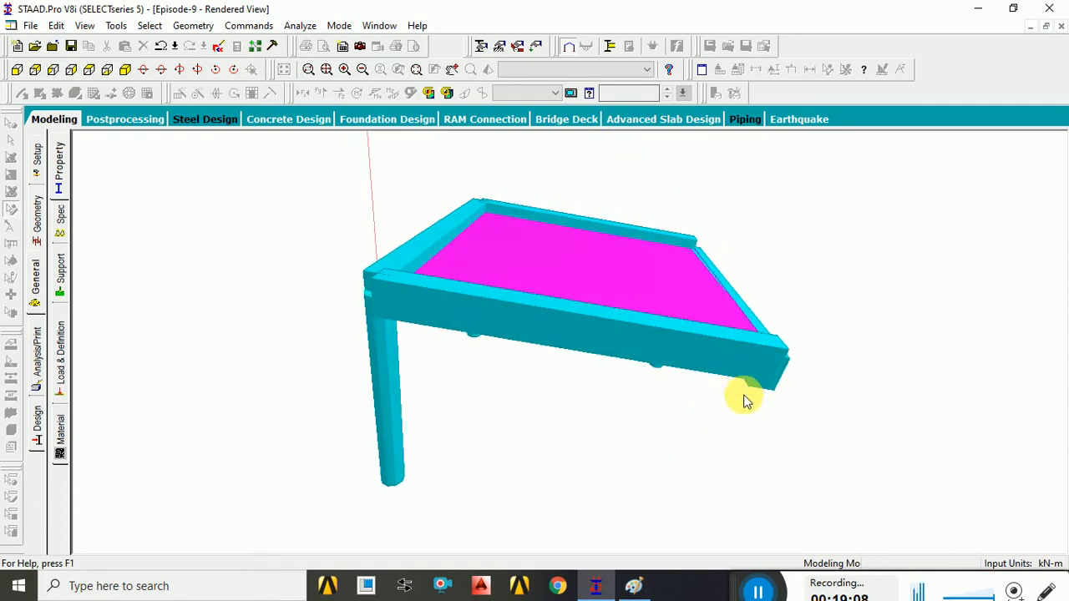
drag(746, 399, 690, 363)
click(738, 402)
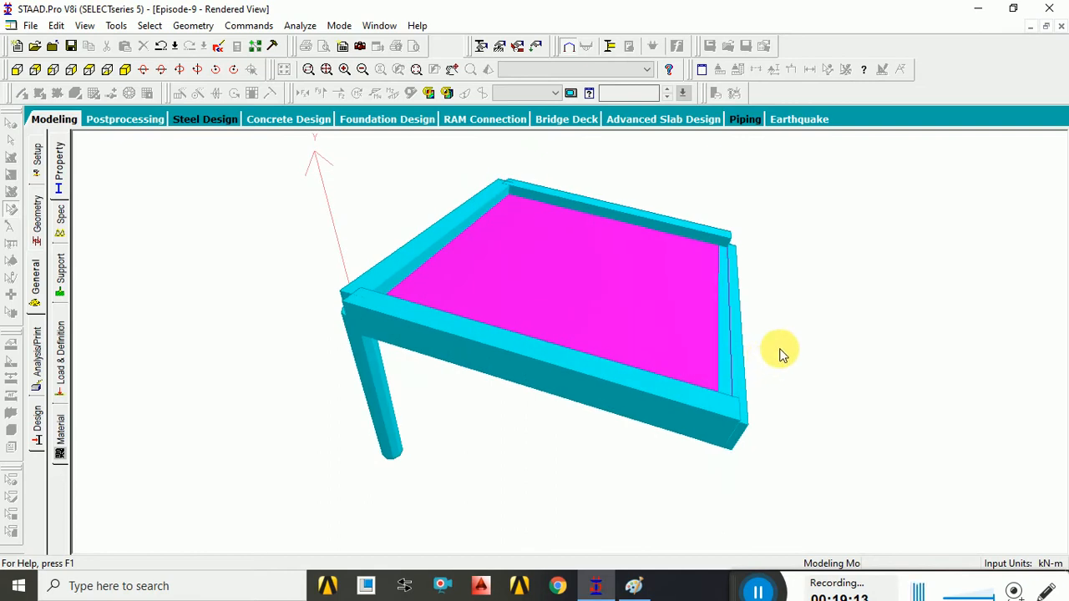
drag(766, 363, 738, 351)
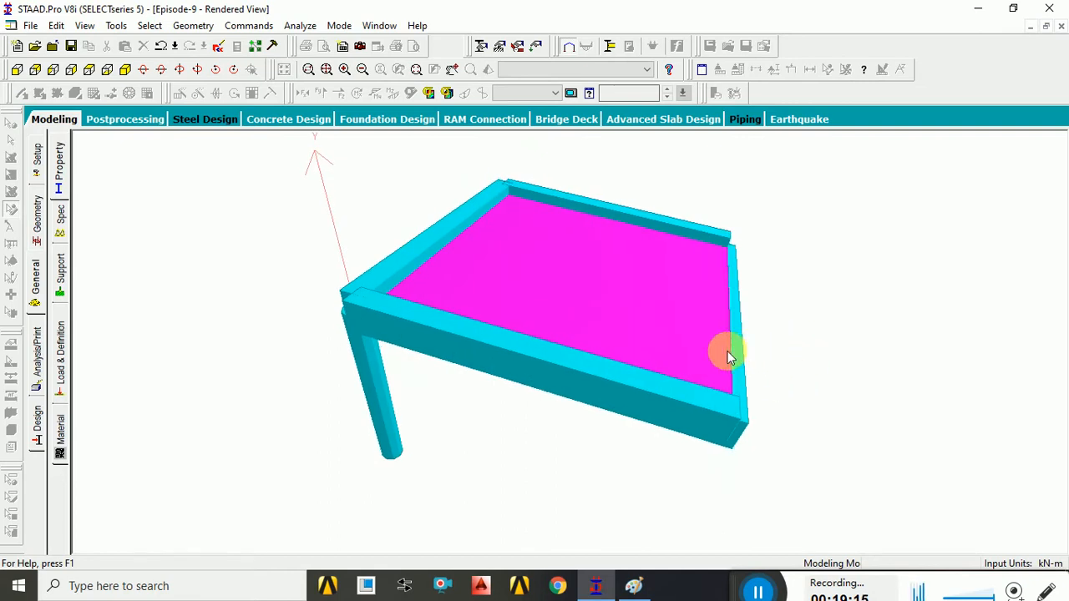
click(738, 354)
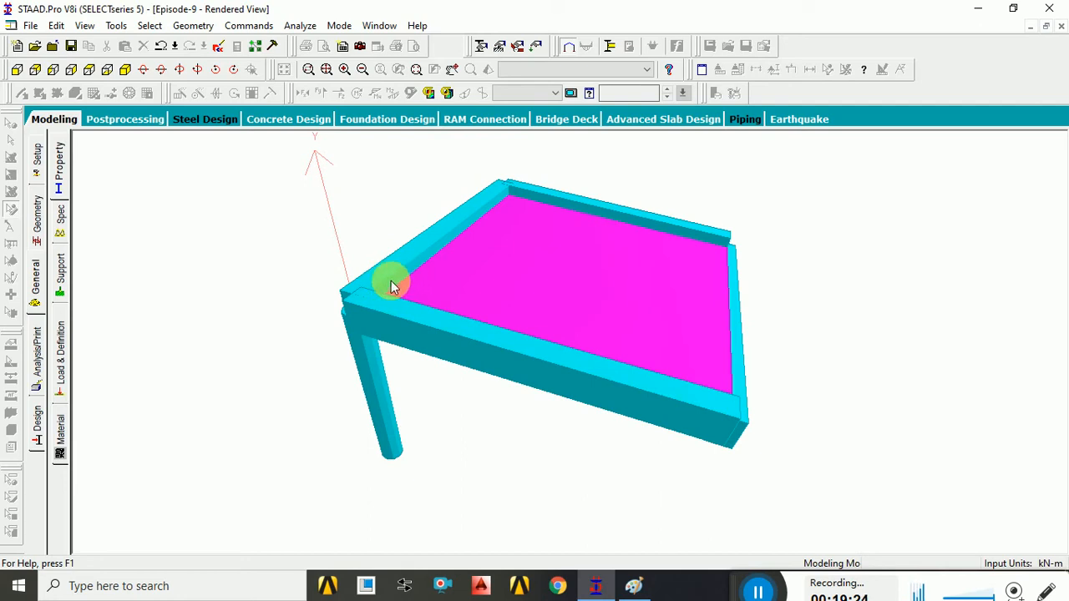
drag(404, 362, 432, 292)
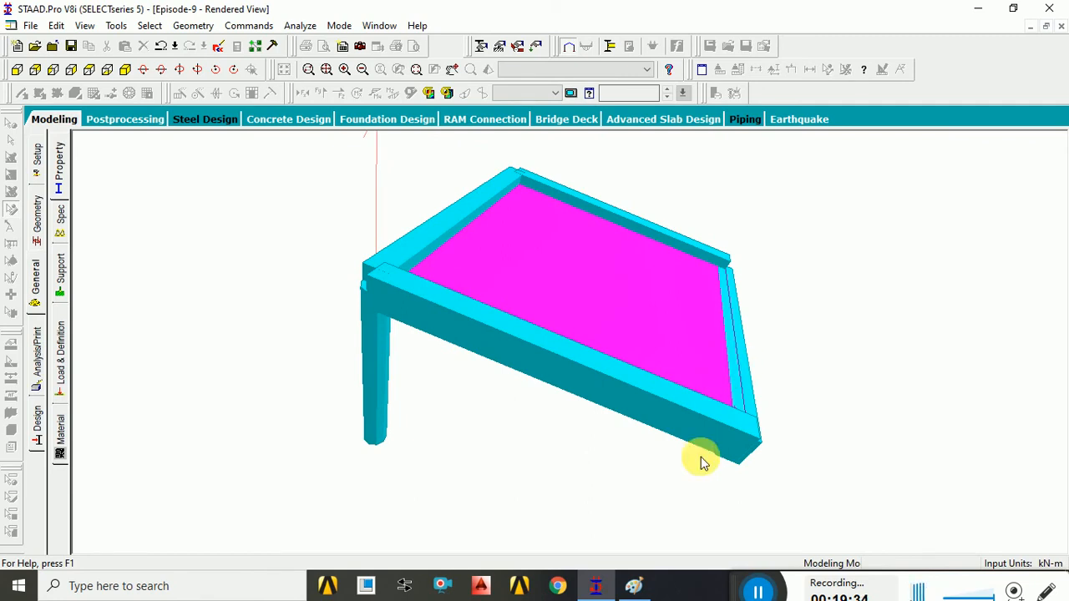
drag(680, 520, 587, 263)
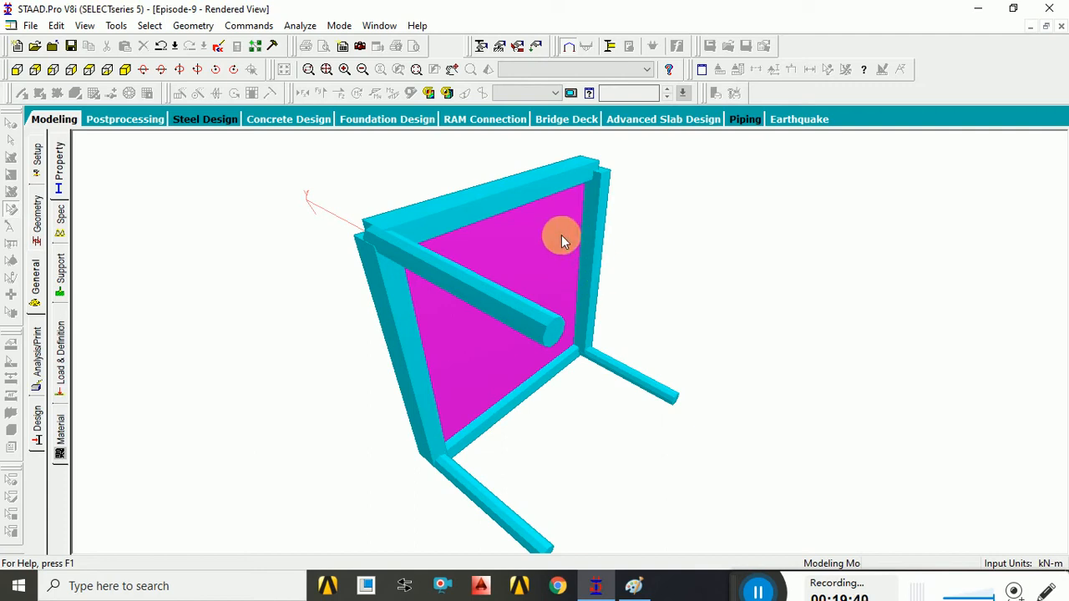
click(568, 340)
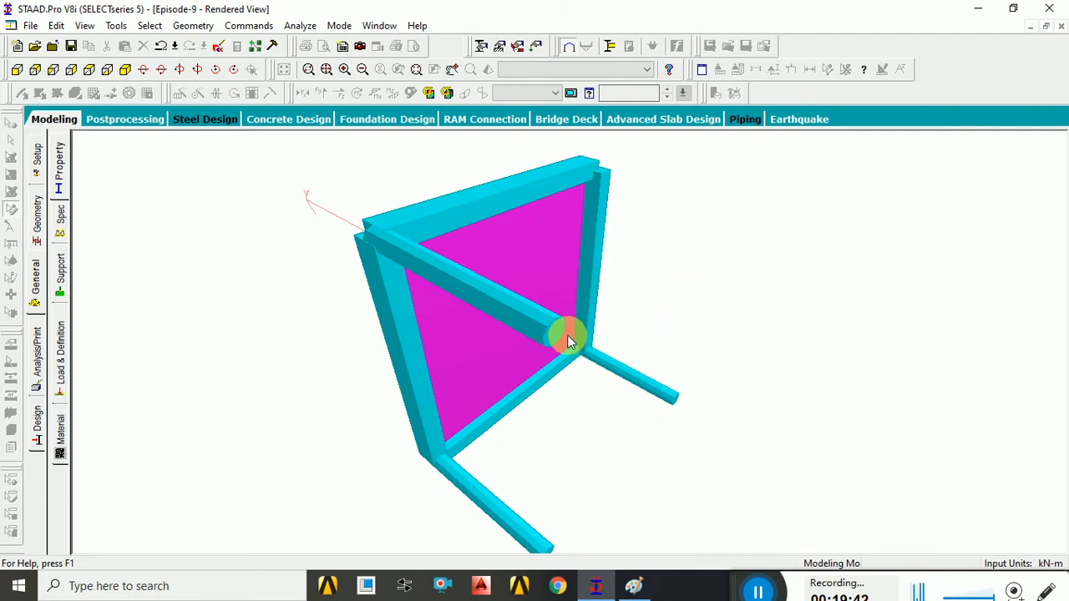
click(1061, 26)
click(814, 298)
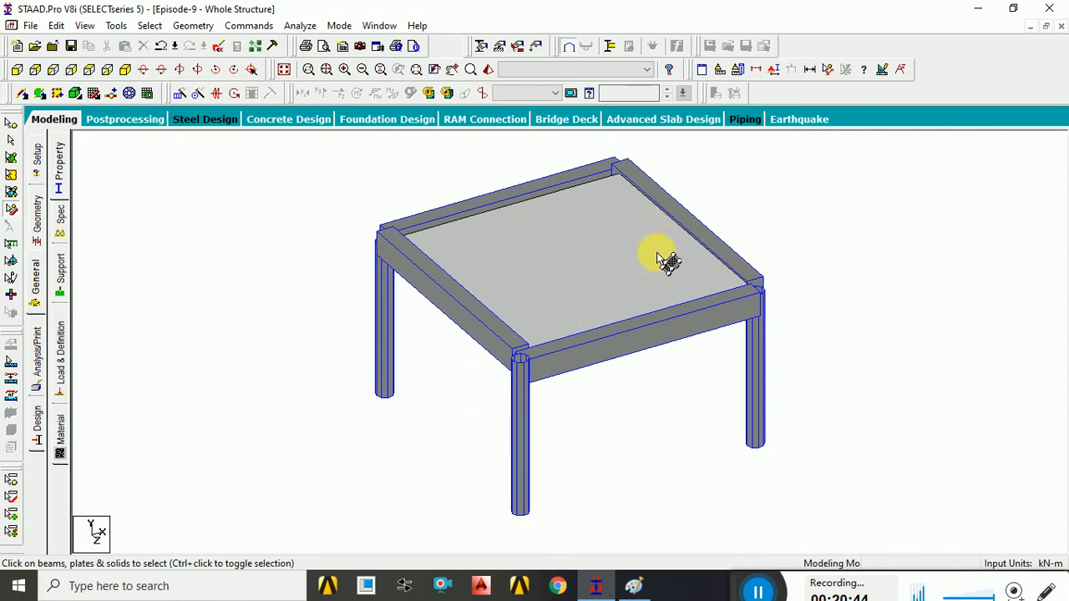
Step: Close the Episode-9 model and save its changes
click(1062, 27)
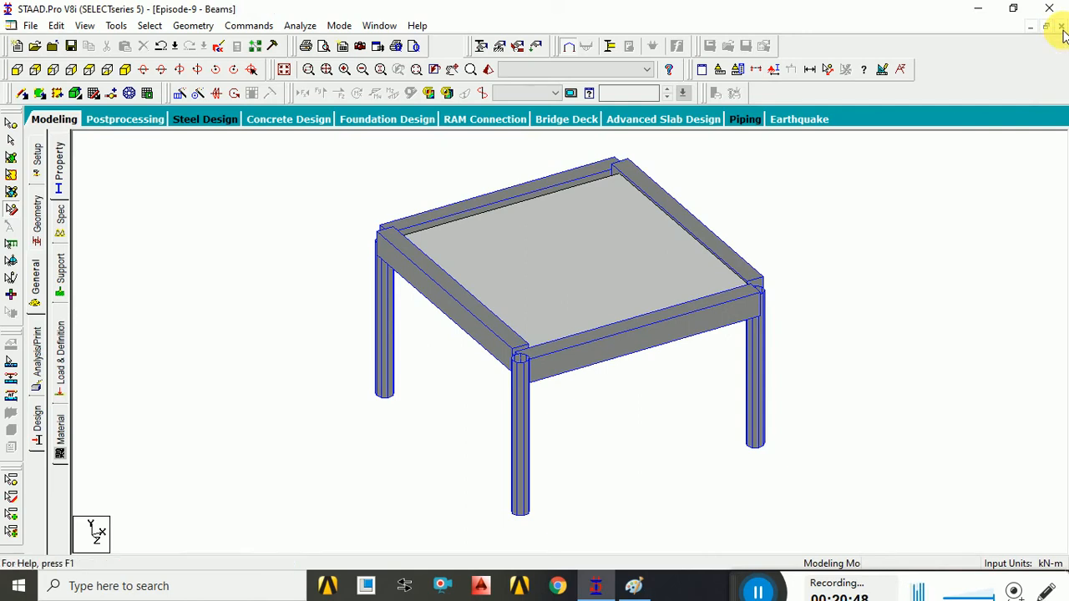
click(1061, 27)
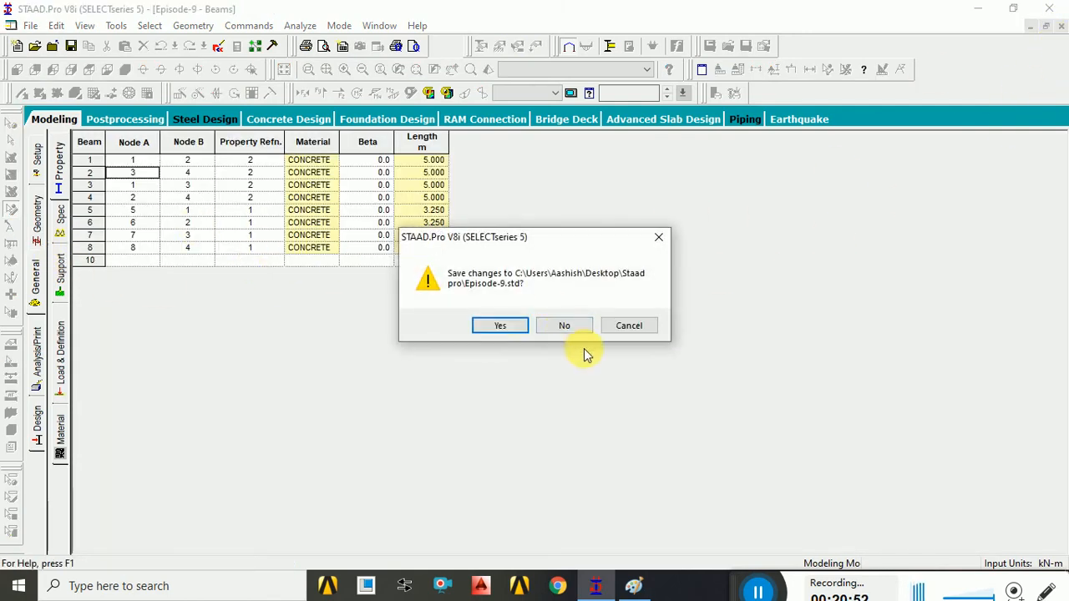
click(507, 327)
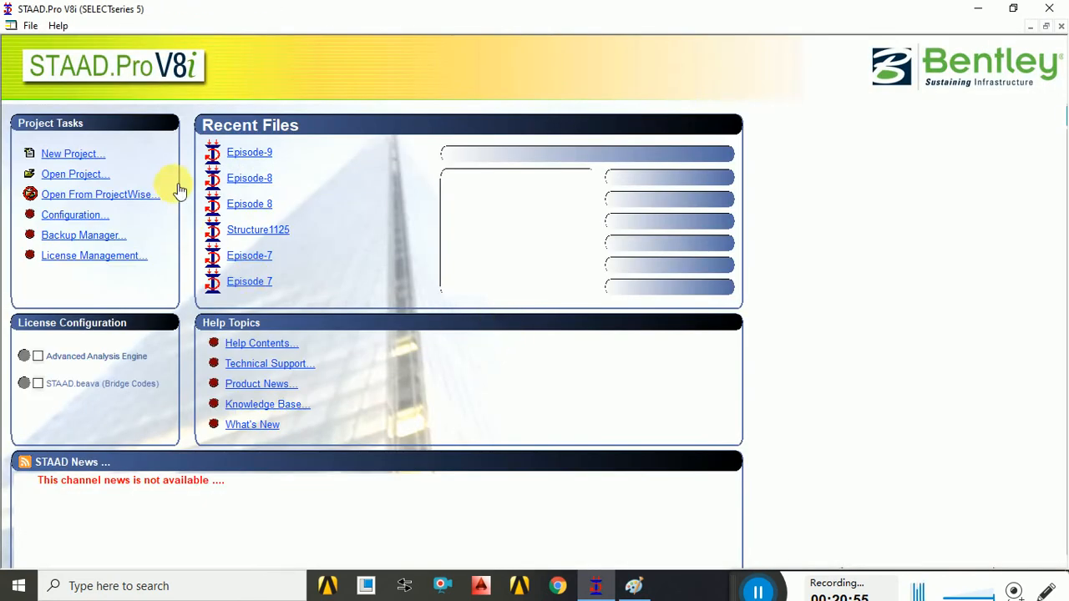
Step: Reopen the recent Episode-9 file and close its Job Info window
click(249, 154)
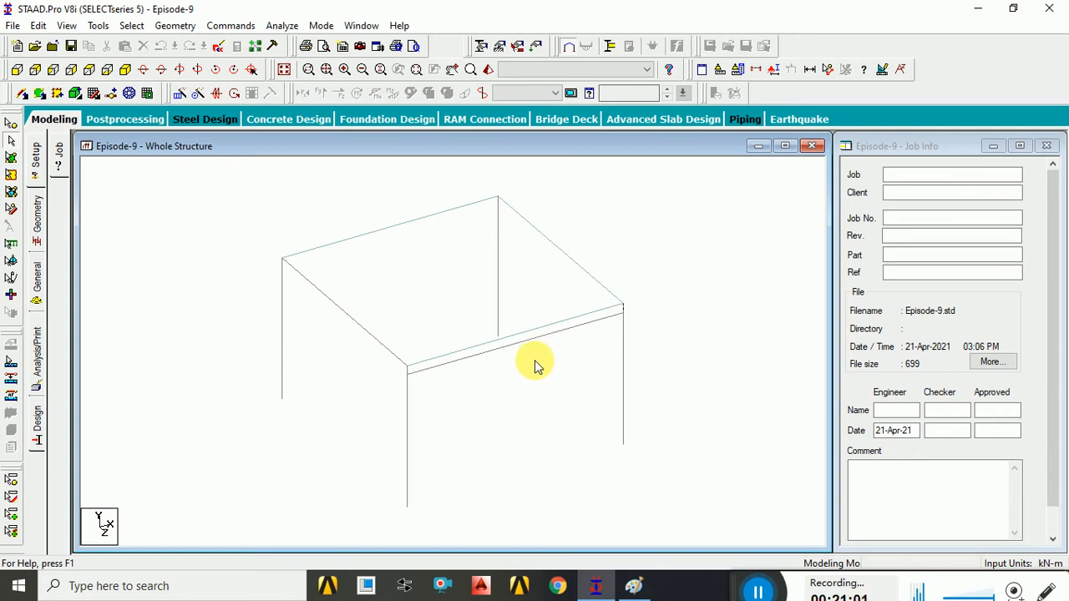
click(1047, 149)
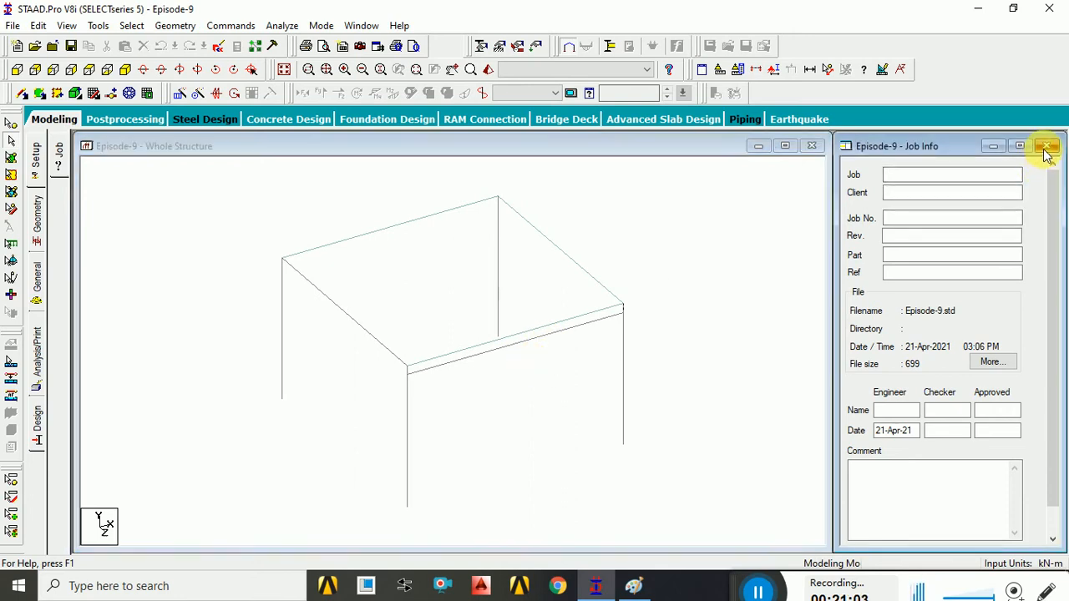
click(1047, 149)
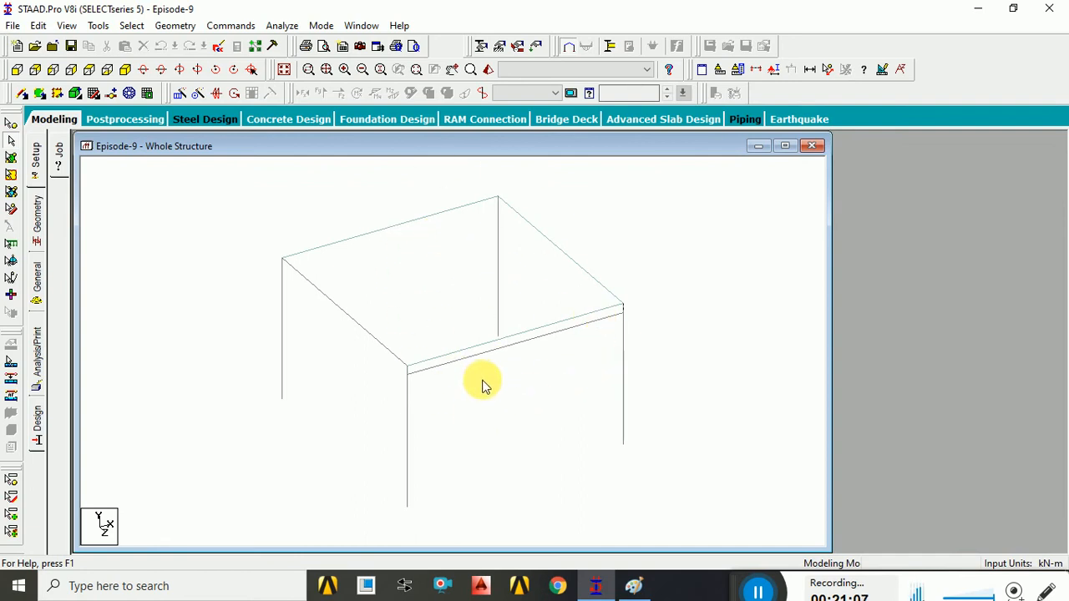
Step: Show the geometry modelling page with the Nodes and Beams tables and display the members as lines
click(40, 218)
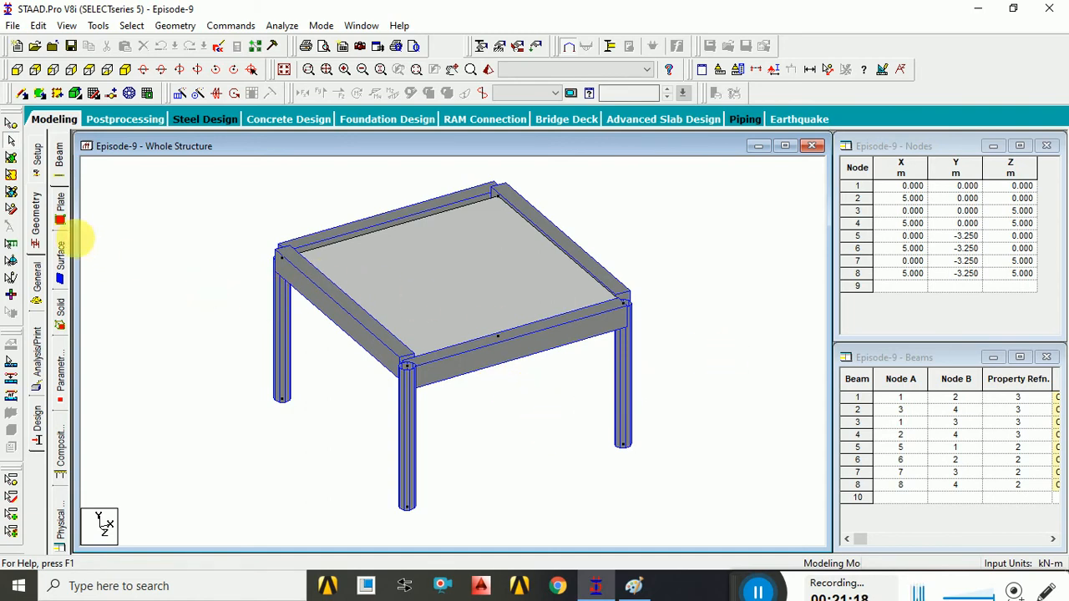
click(33, 236)
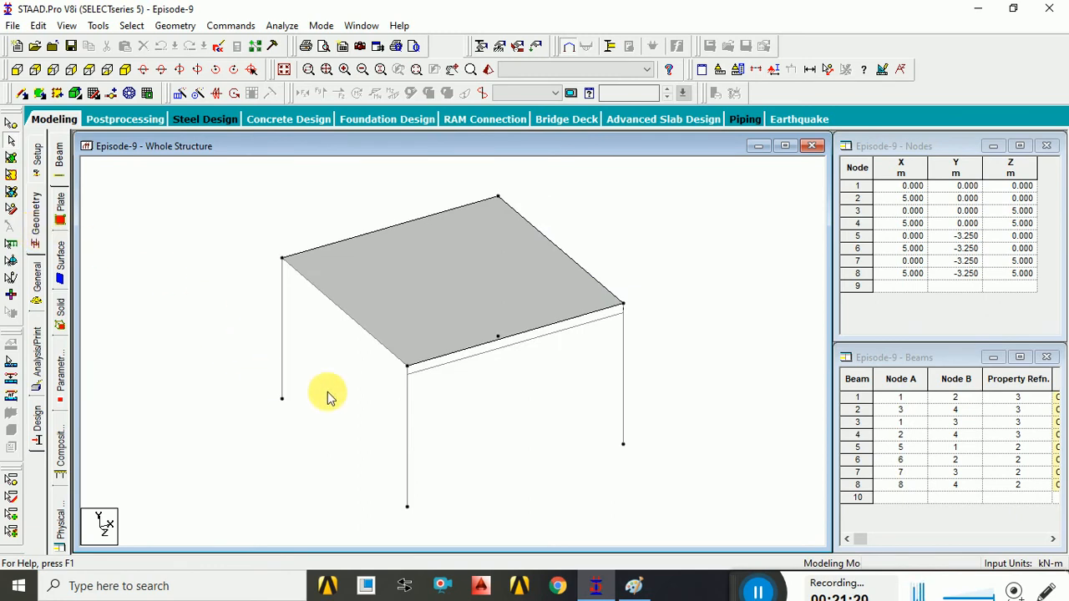
scroll(370, 401, up, 1)
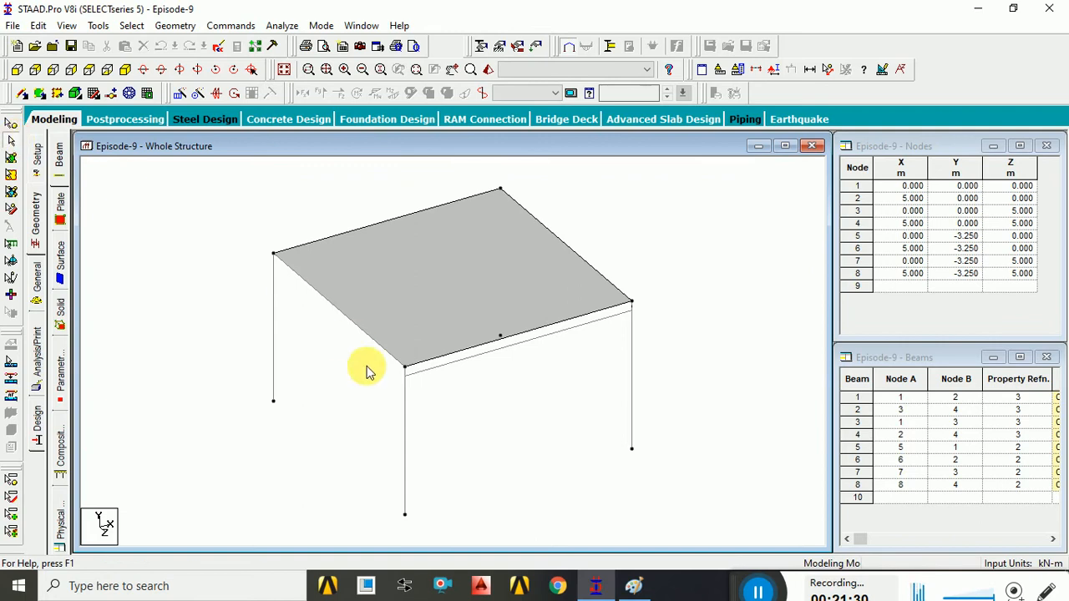
Step: Inspect the front beam, the two front columns and the side beam one by one, and clear the selection
click(449, 366)
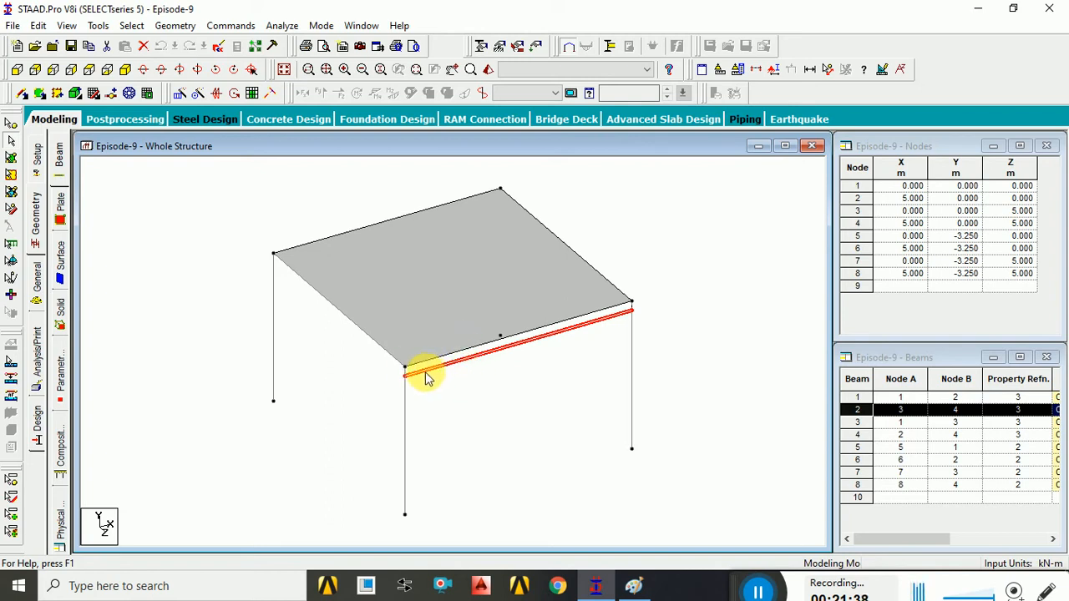
click(518, 342)
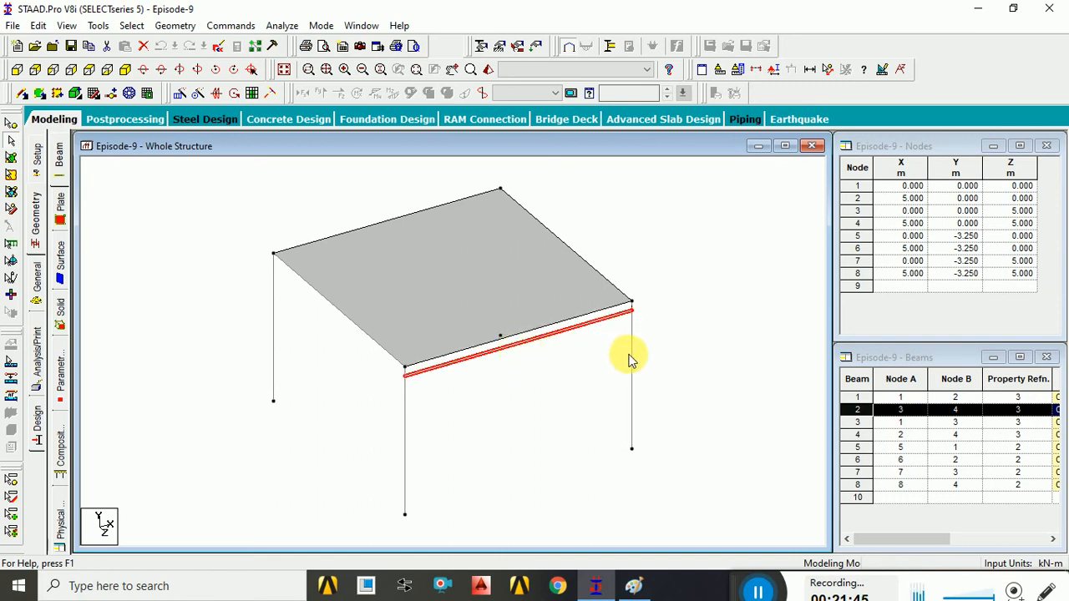
click(631, 355)
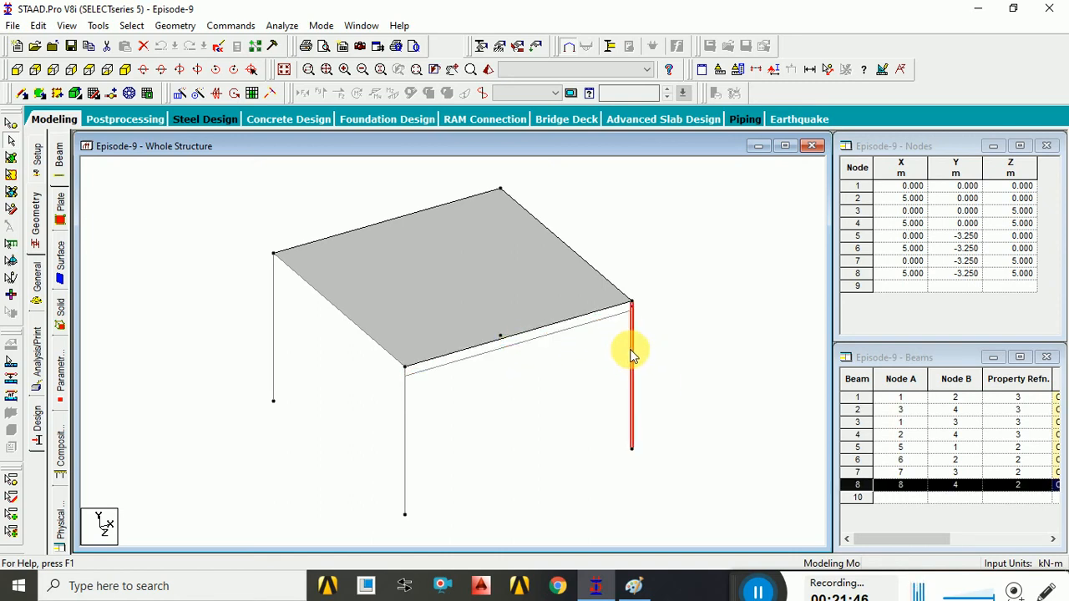
click(405, 417)
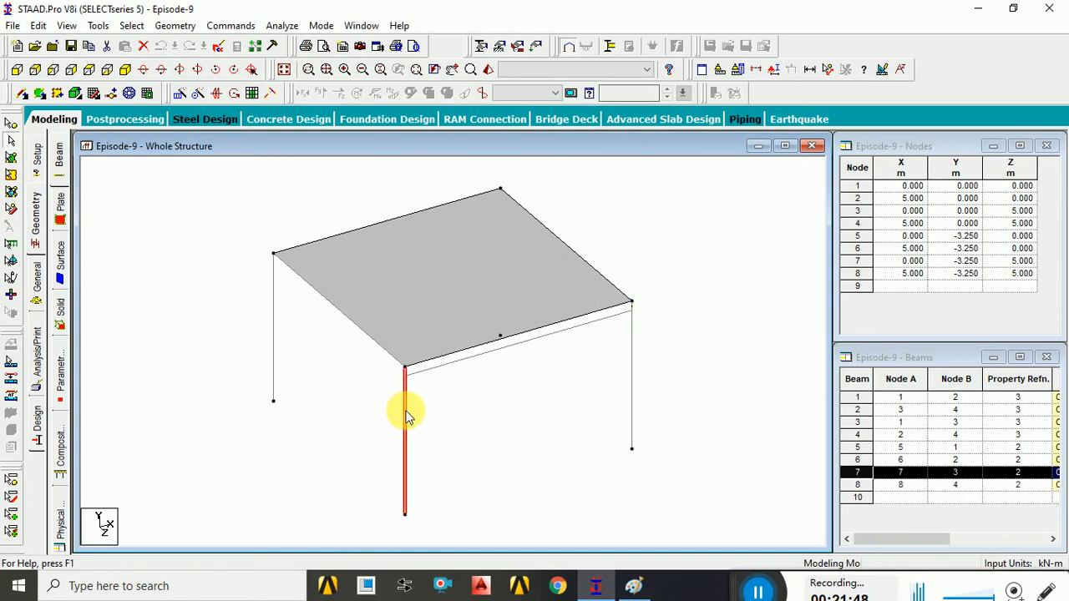
click(373, 344)
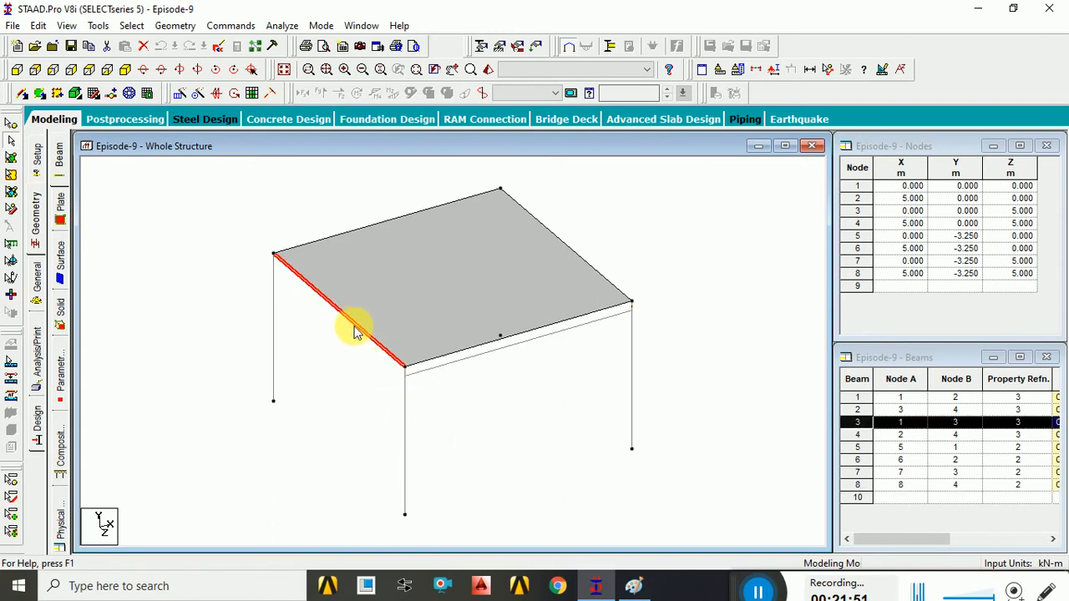
click(430, 358)
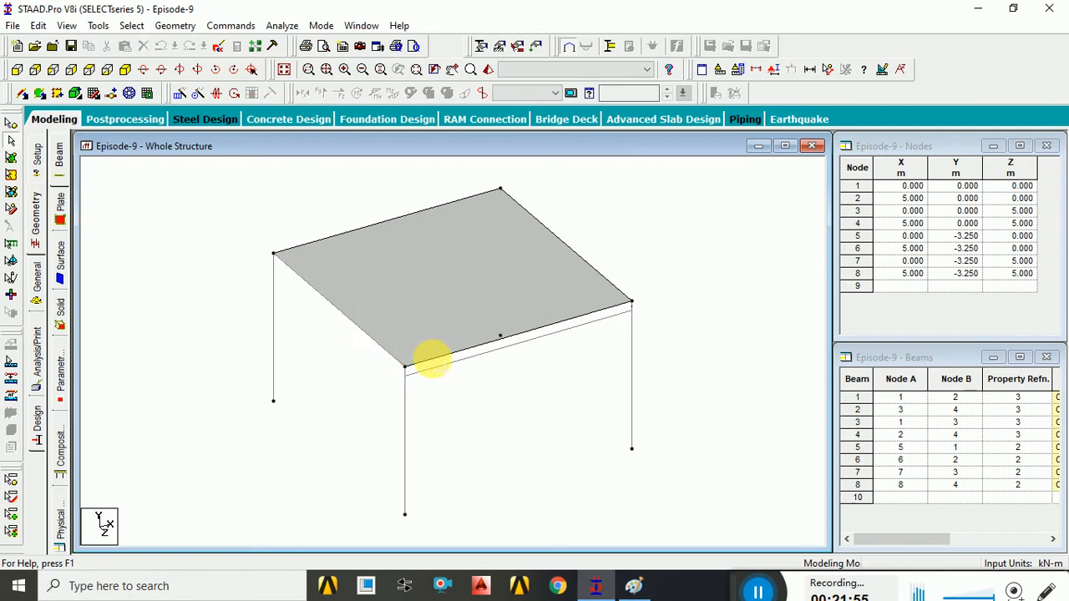
click(444, 370)
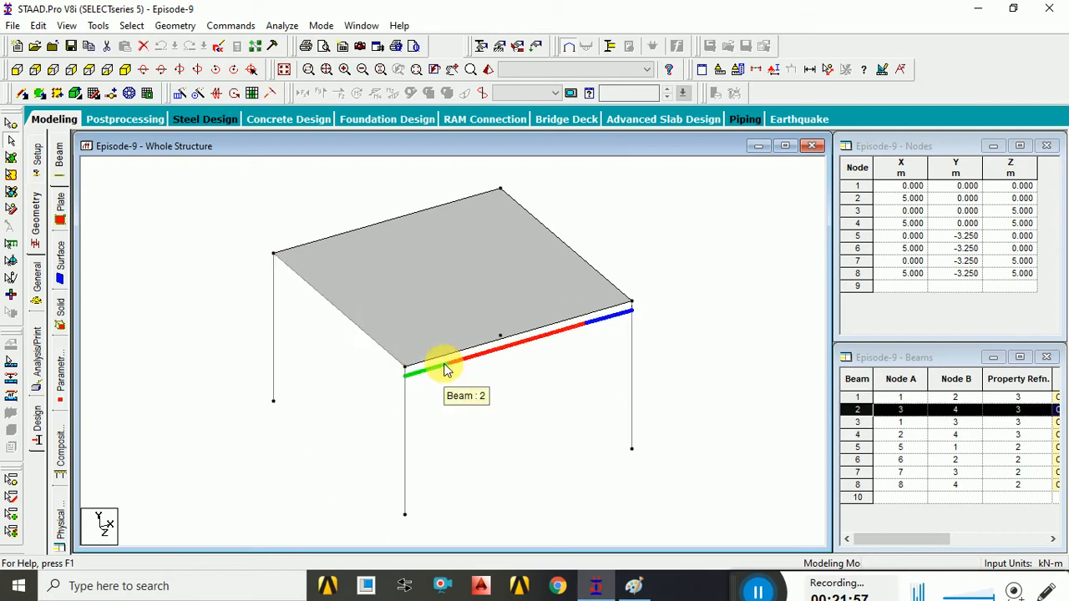
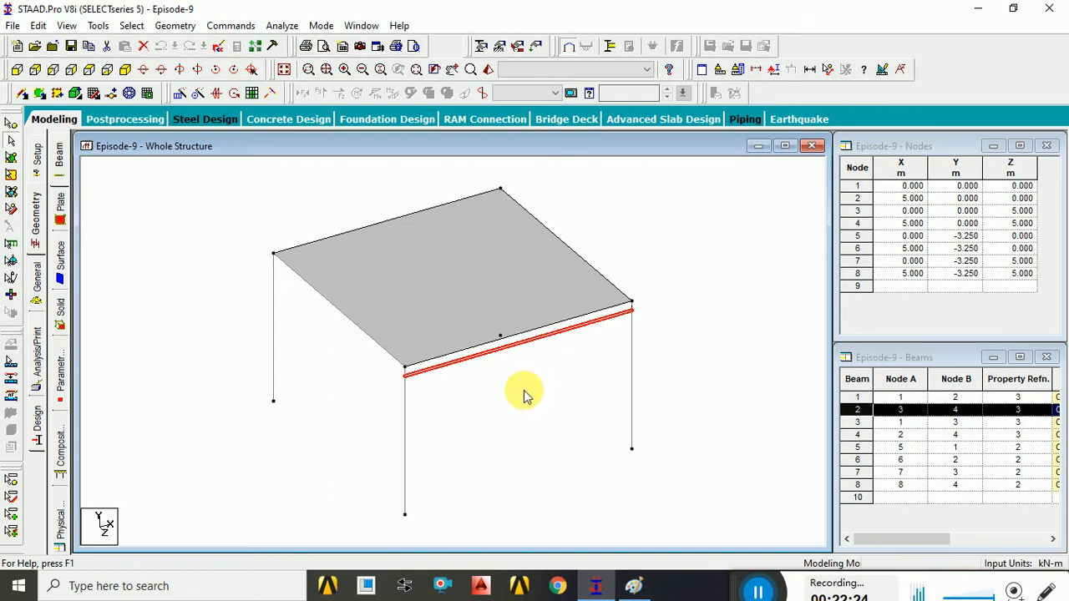
click(525, 395)
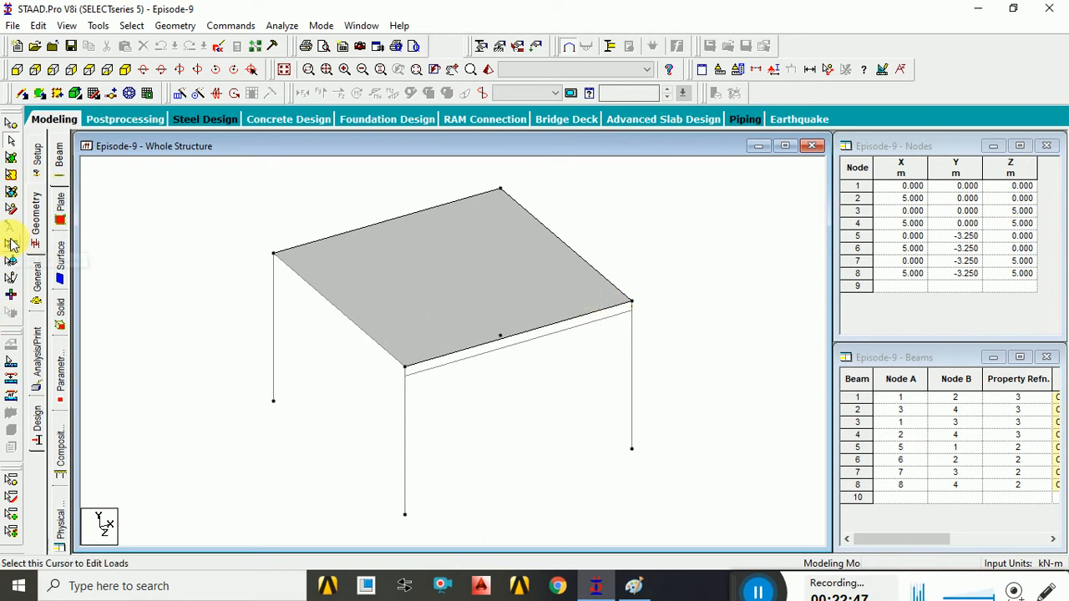
Step: Delete the whole structure, including all beams, columns, the plate and their nodes
click(11, 209)
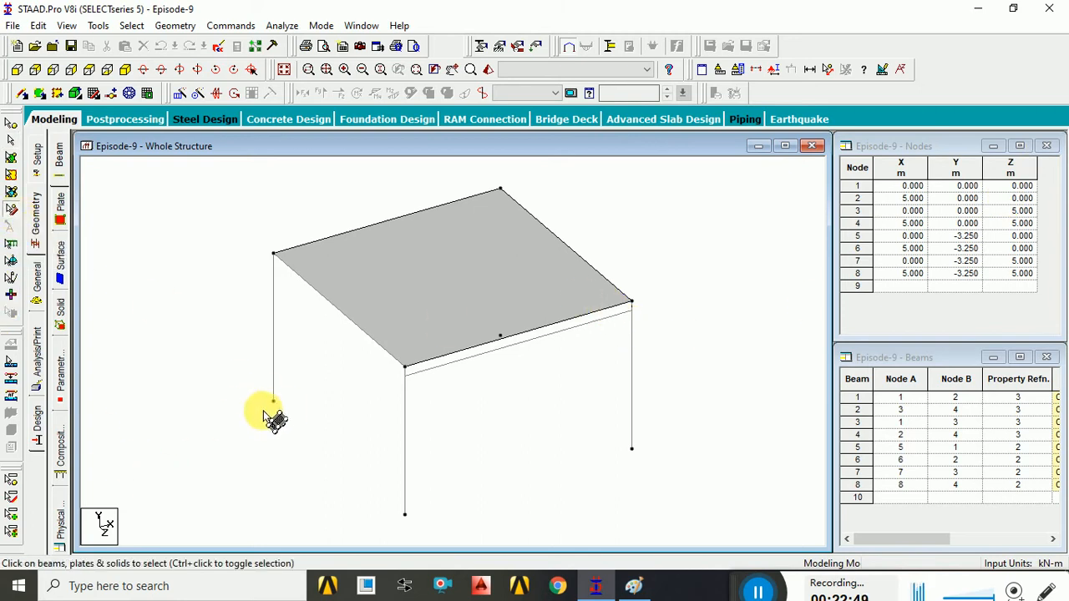
key(ctrl+a)
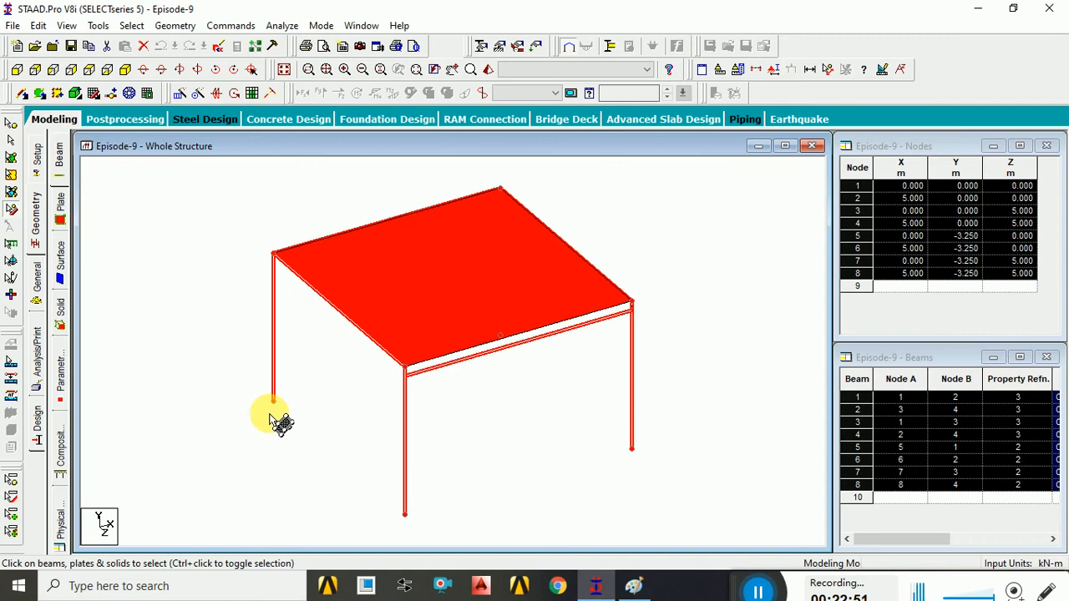
key(Delete)
key(Return)
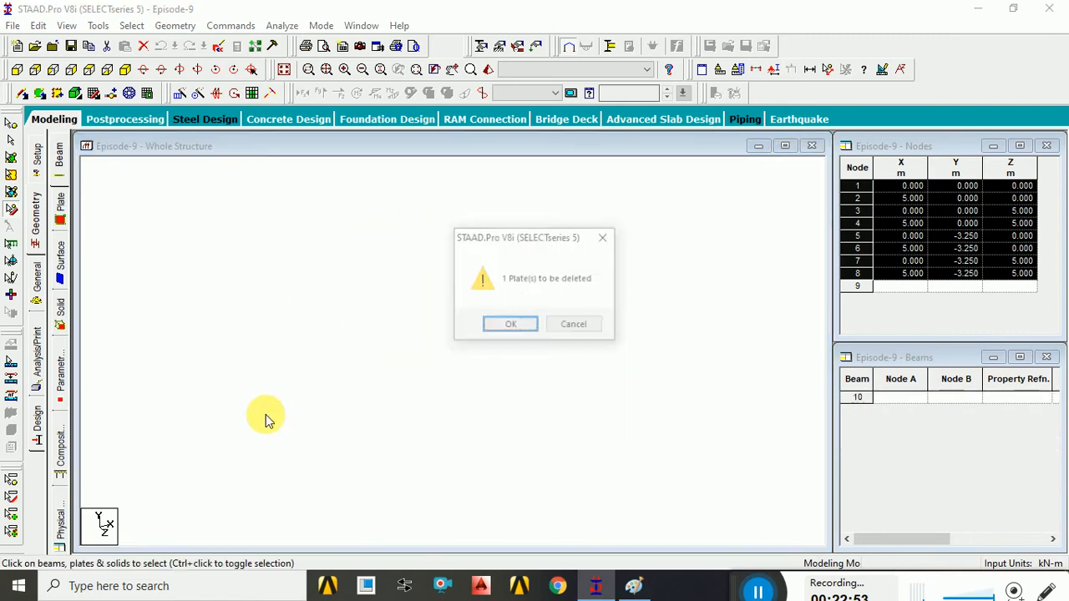
key(Return)
key(Return)
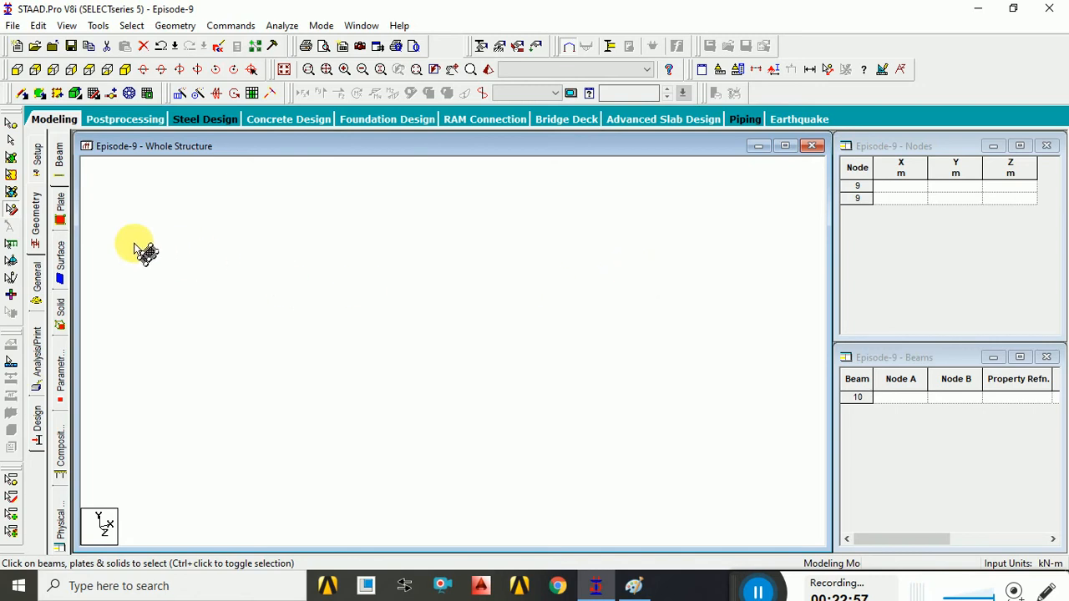
Step: Review the Plate Thickness, Cir 0.35 and Rect 0.50x0.35 section properties, and close the Properties and Beams windows
click(36, 280)
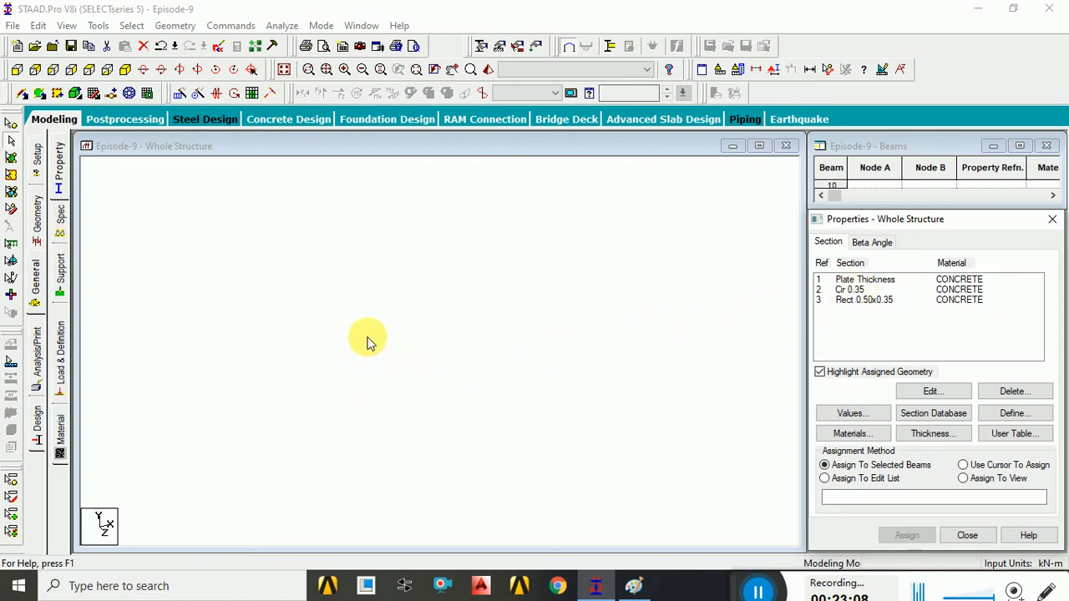
click(839, 280)
click(845, 290)
click(850, 300)
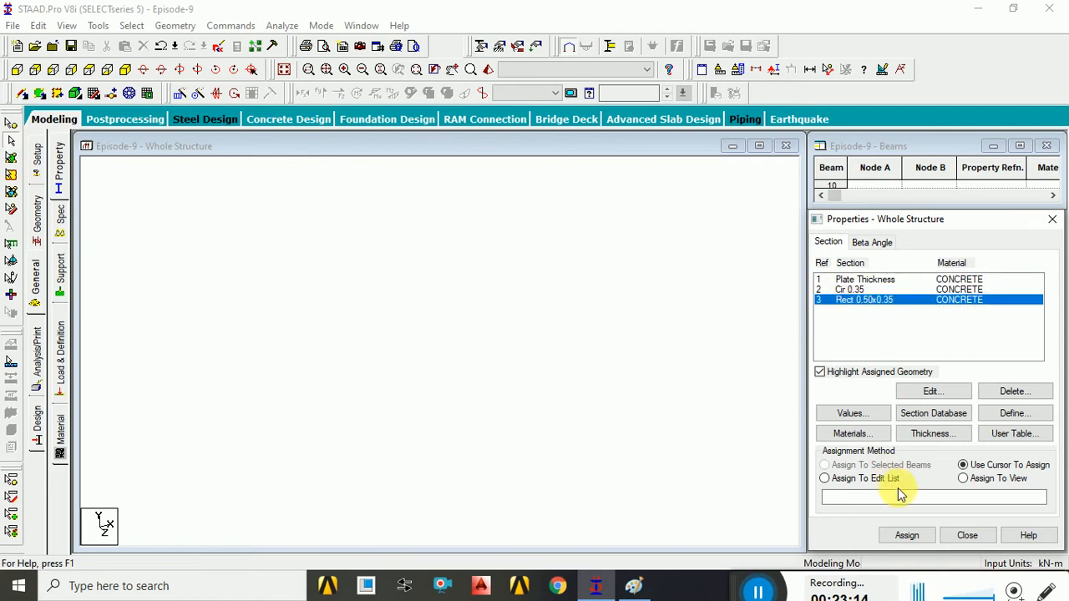
click(1052, 218)
click(1047, 148)
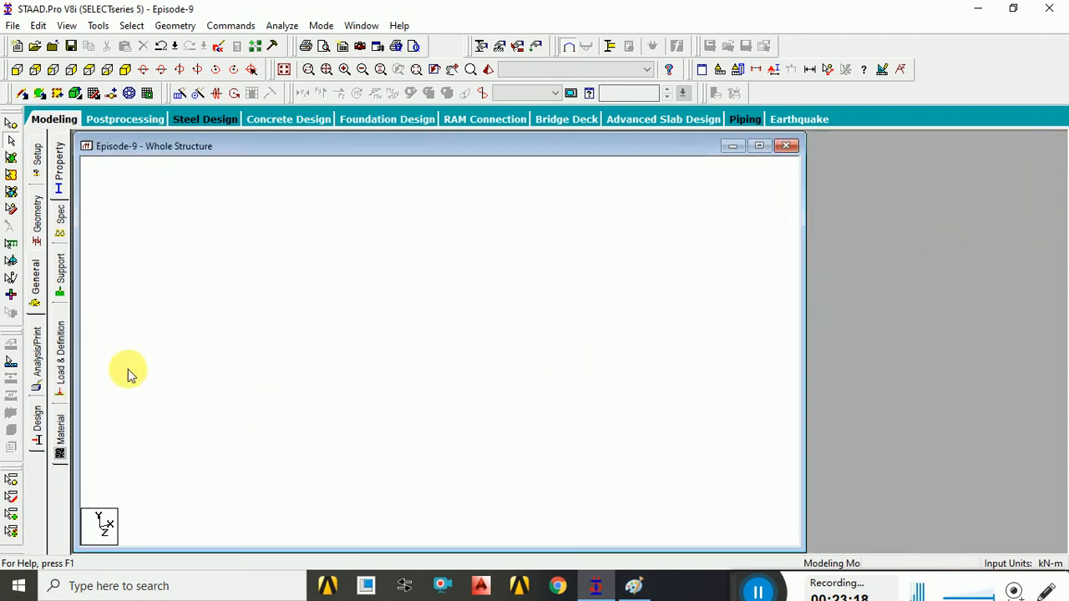
Step: Add a first node at the origin (0, 0, 0) through the Nodes table, without the snap grid
click(37, 216)
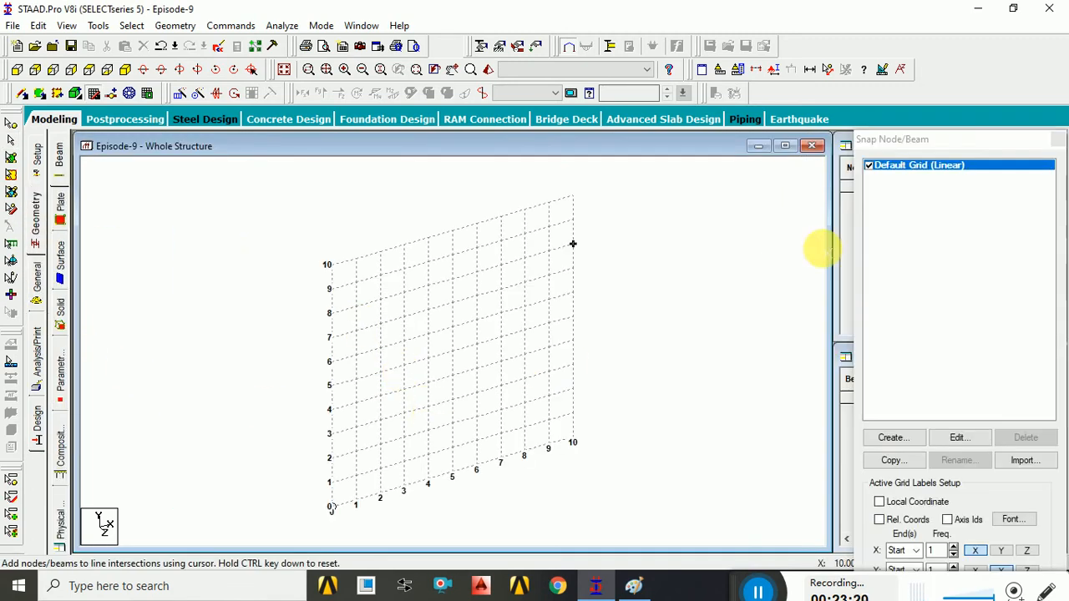
click(1057, 140)
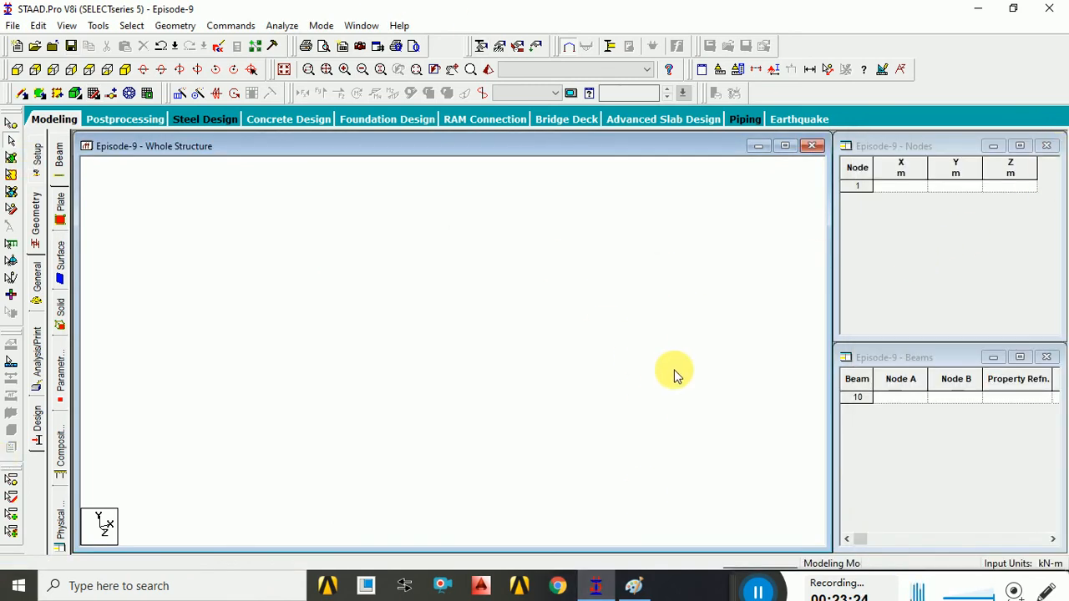
click(904, 186)
text(0)
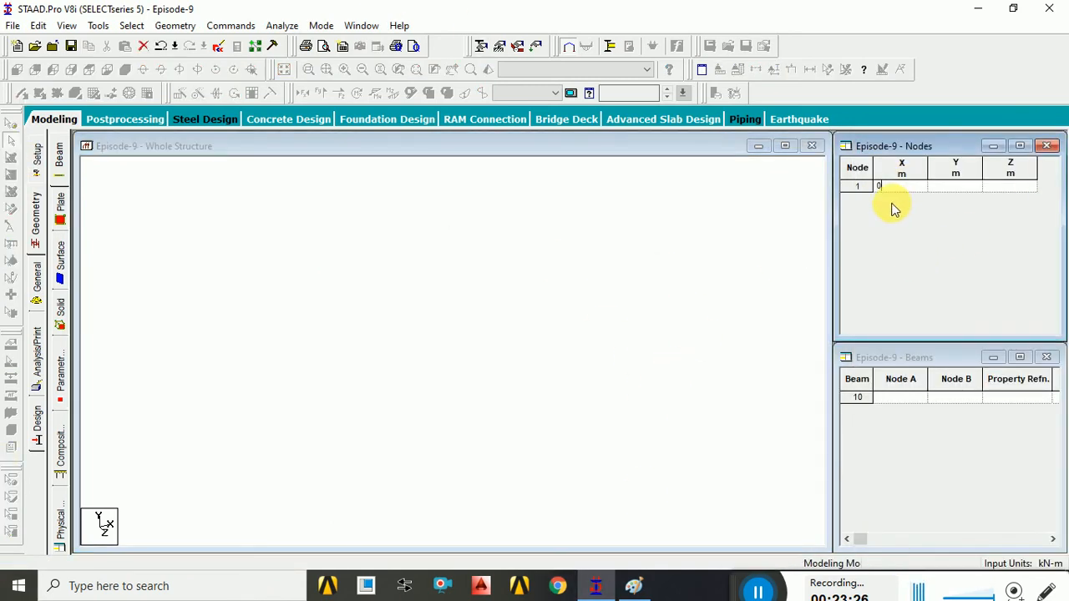
key(Tab)
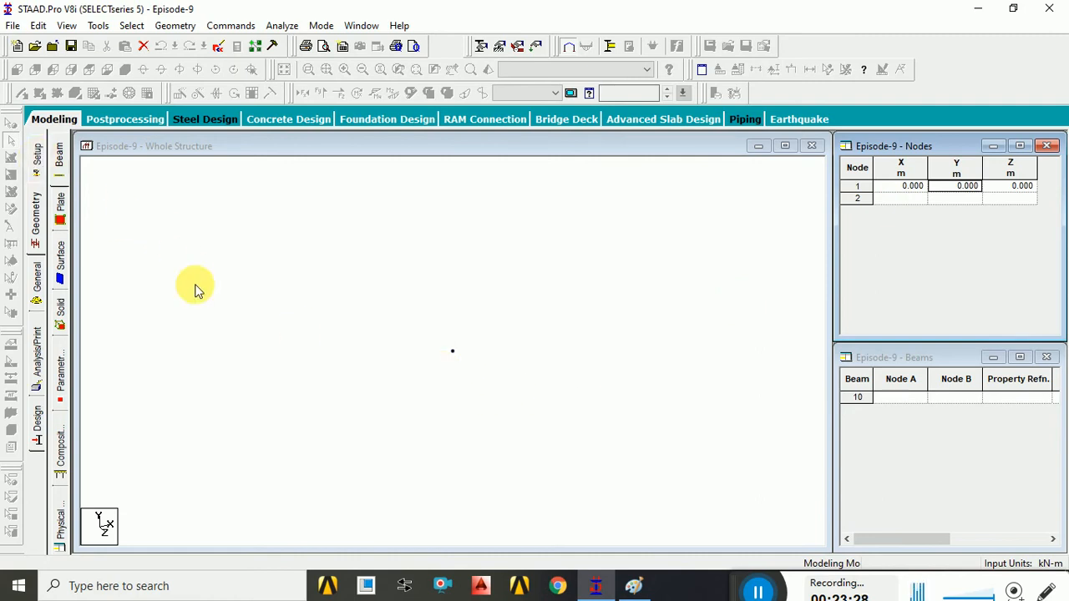
Step: Repeat the origin node along the global X direction in 3 steps with 5 m spacing
click(196, 287)
drag(422, 320, 482, 390)
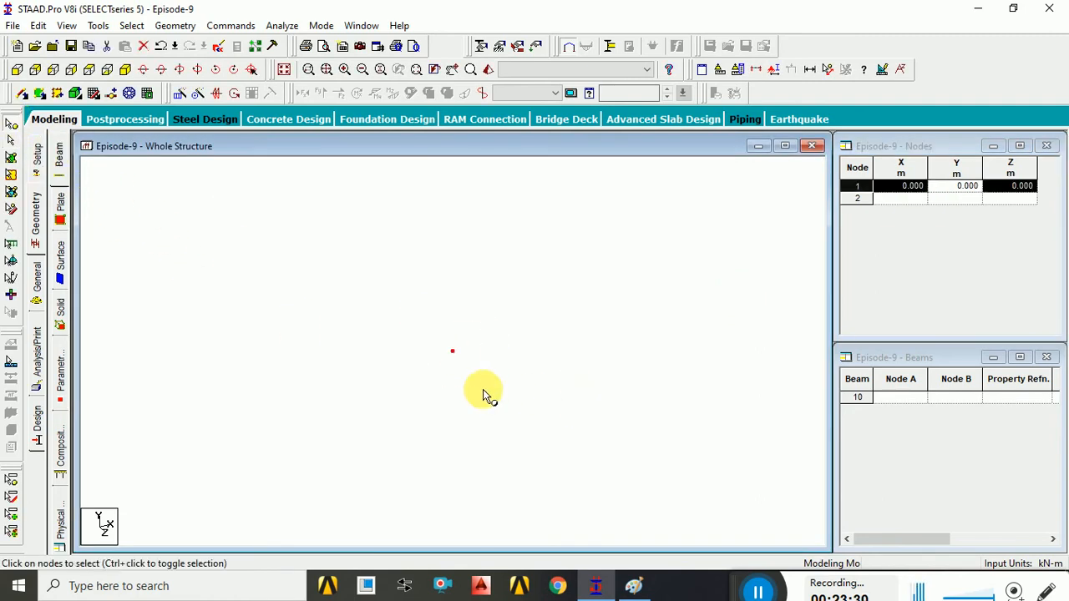
click(179, 93)
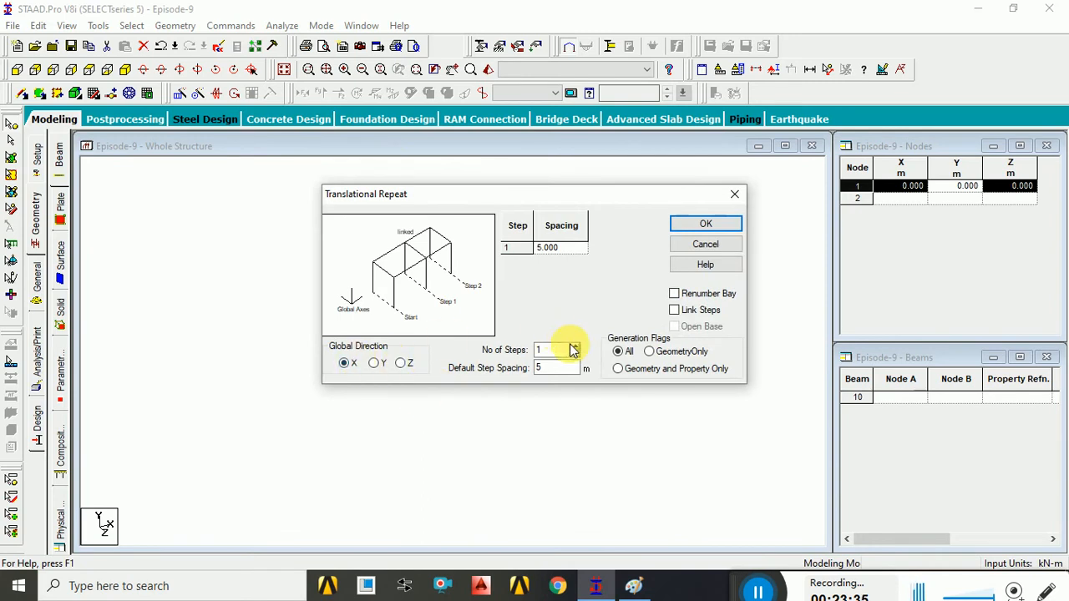
click(706, 225)
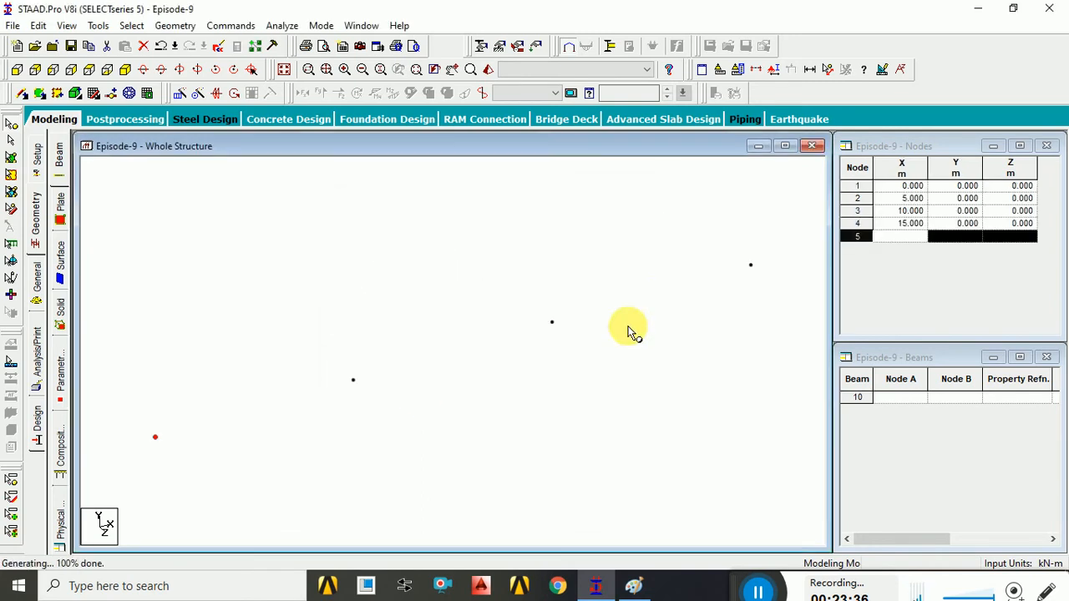
Step: Repeat the whole row of nodes along the global Z direction in 3 steps of 5 m
click(386, 361)
key(ctrl+a)
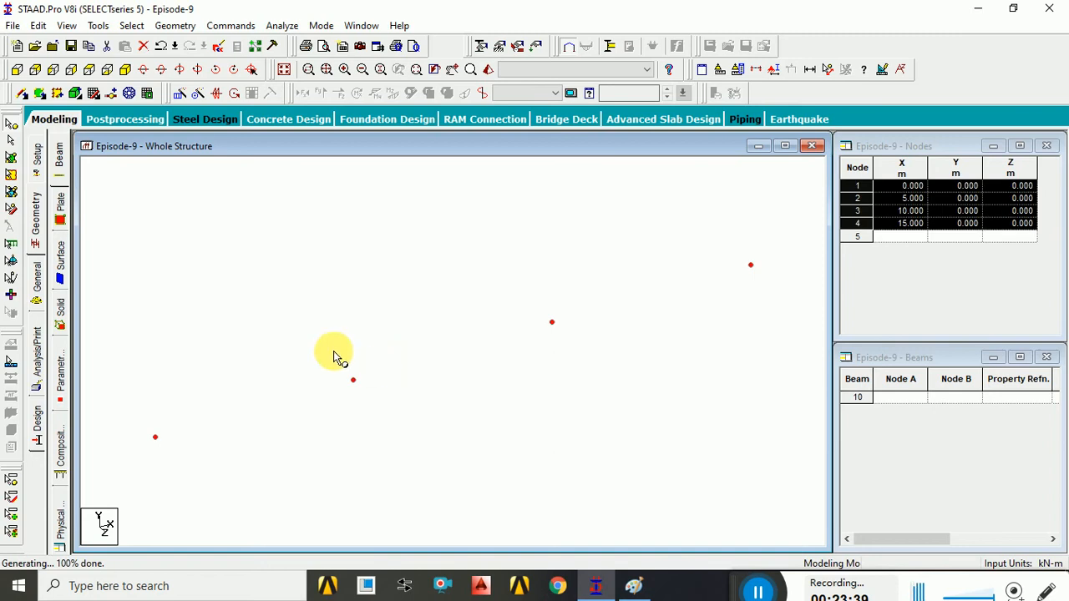
click(178, 96)
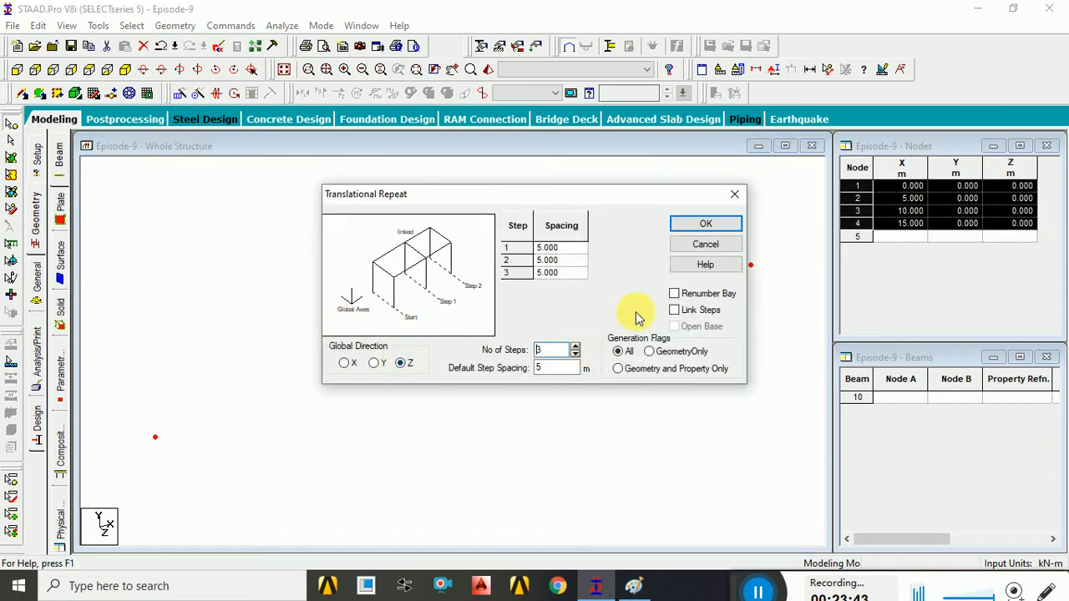
click(695, 227)
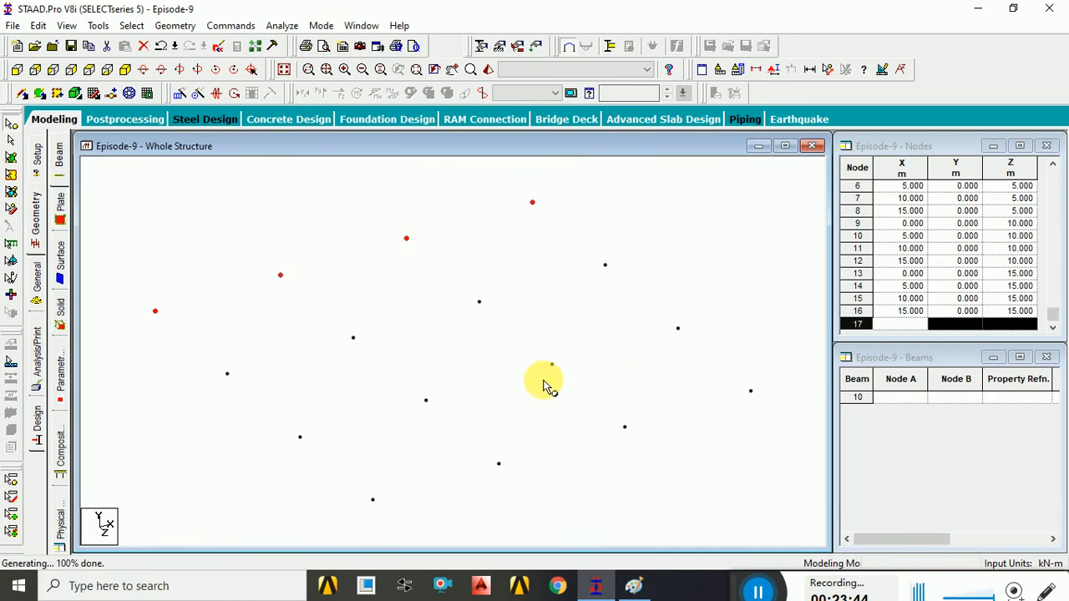
Step: Repeat all grid nodes along the global Y direction in 3 steps of -3.25 m with the steps linked to form columns
click(493, 398)
key(ctrl+a)
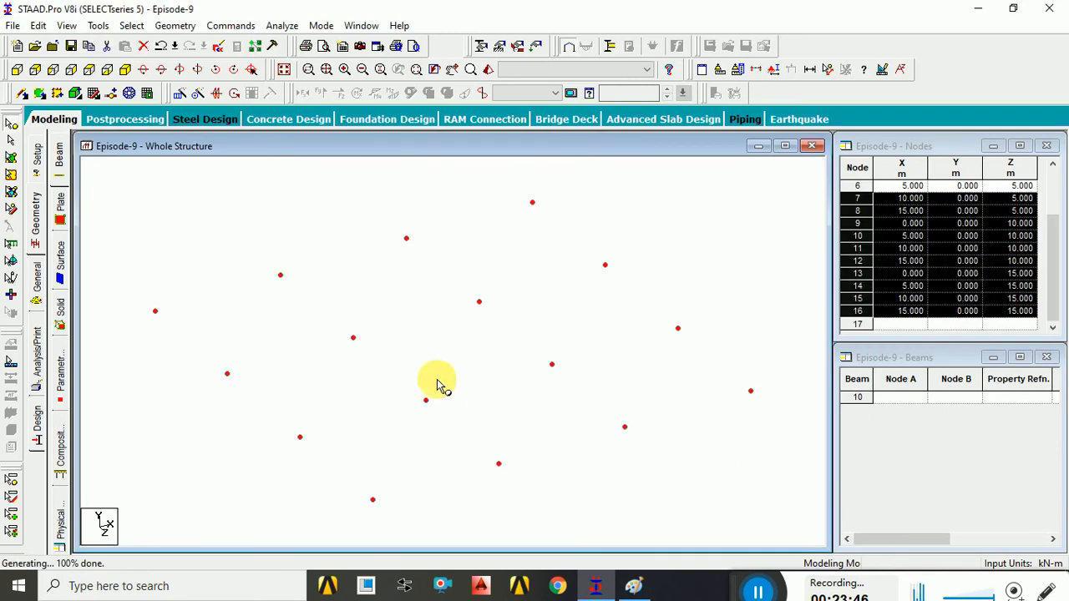
click(182, 98)
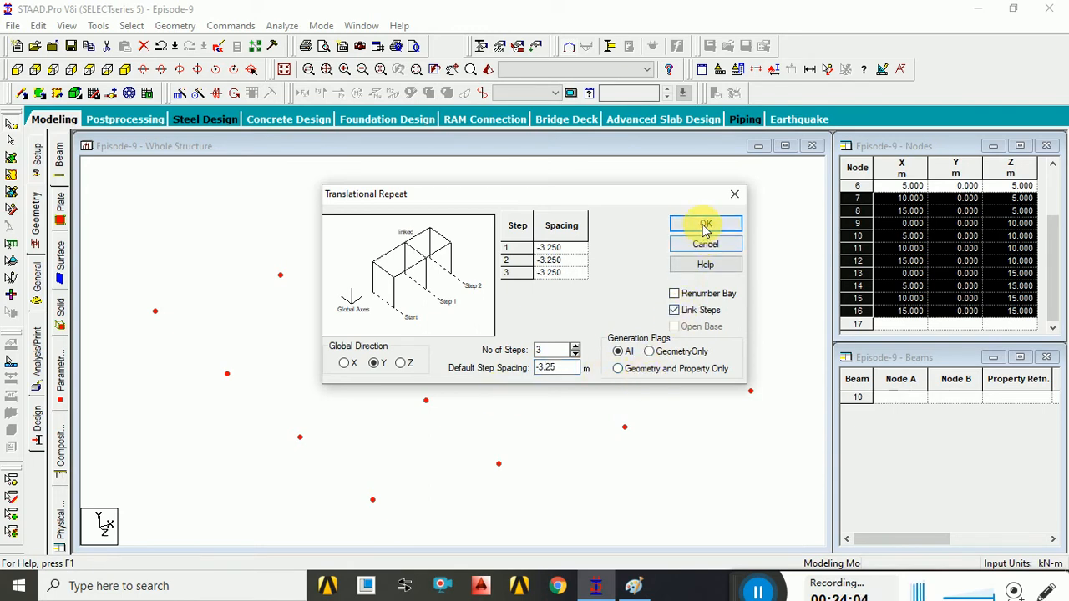
double_click(557, 368)
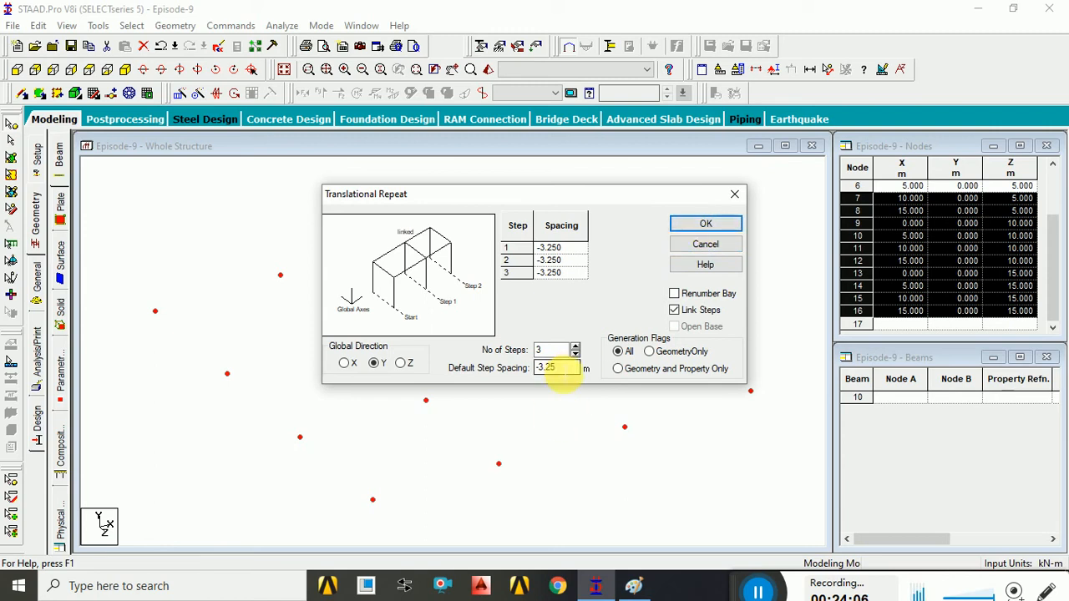
click(706, 228)
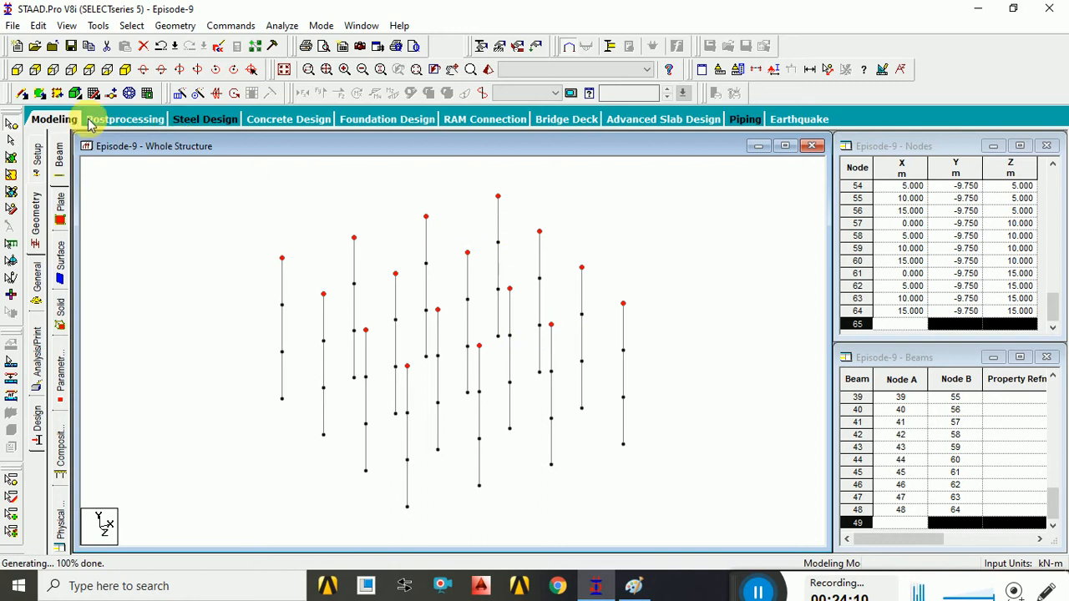
Step: In the front view, select the nodes of the three upper levels and connect them with beams along the X axis
click(17, 70)
click(279, 285)
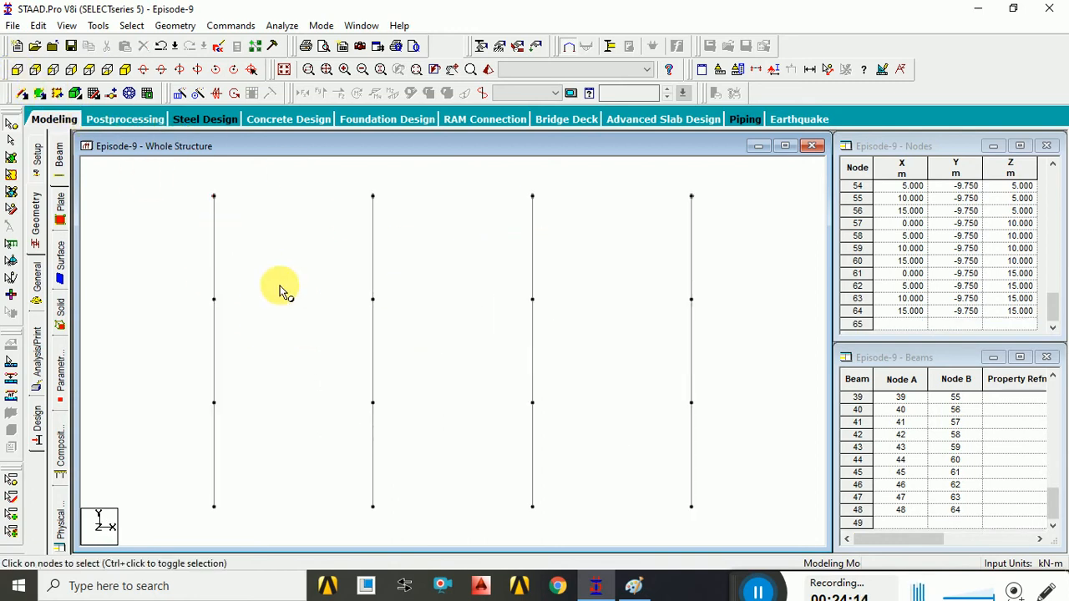
drag(178, 174, 269, 382)
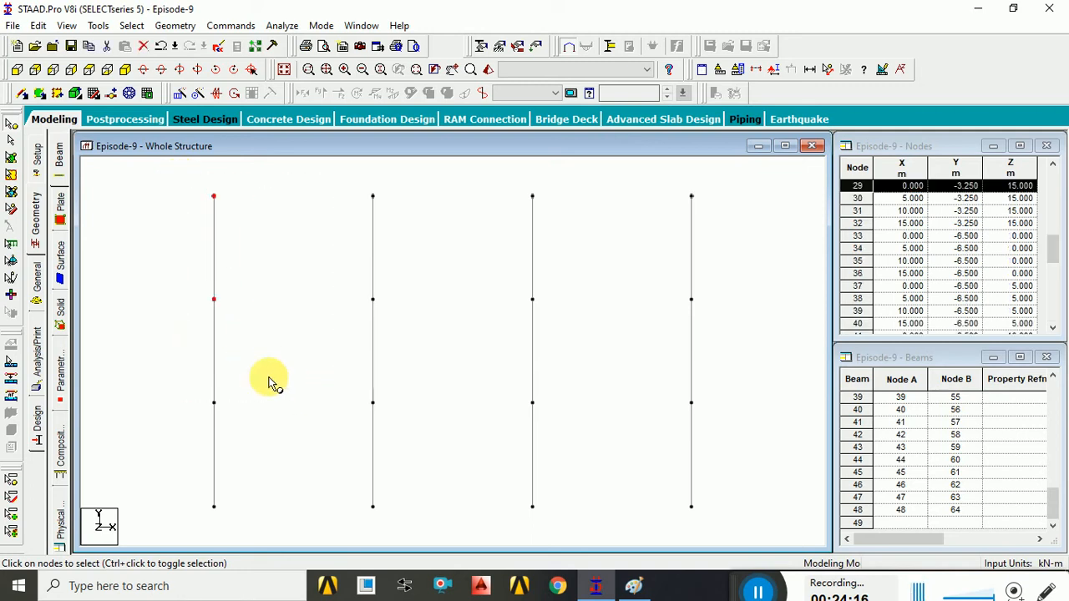
click(259, 263)
drag(185, 172, 743, 430)
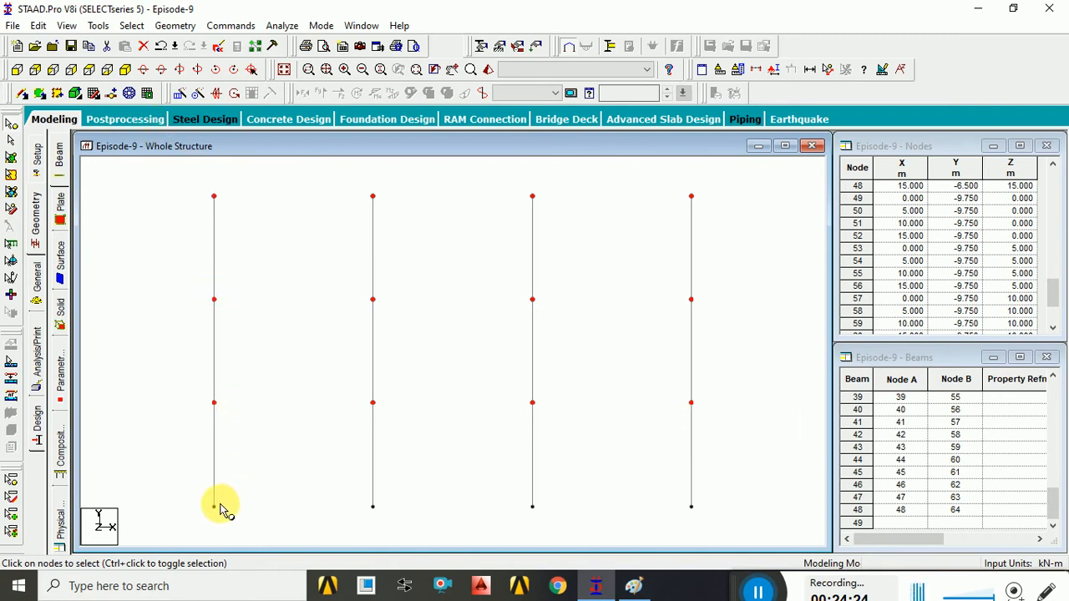
click(178, 26)
mouse_move(308, 174)
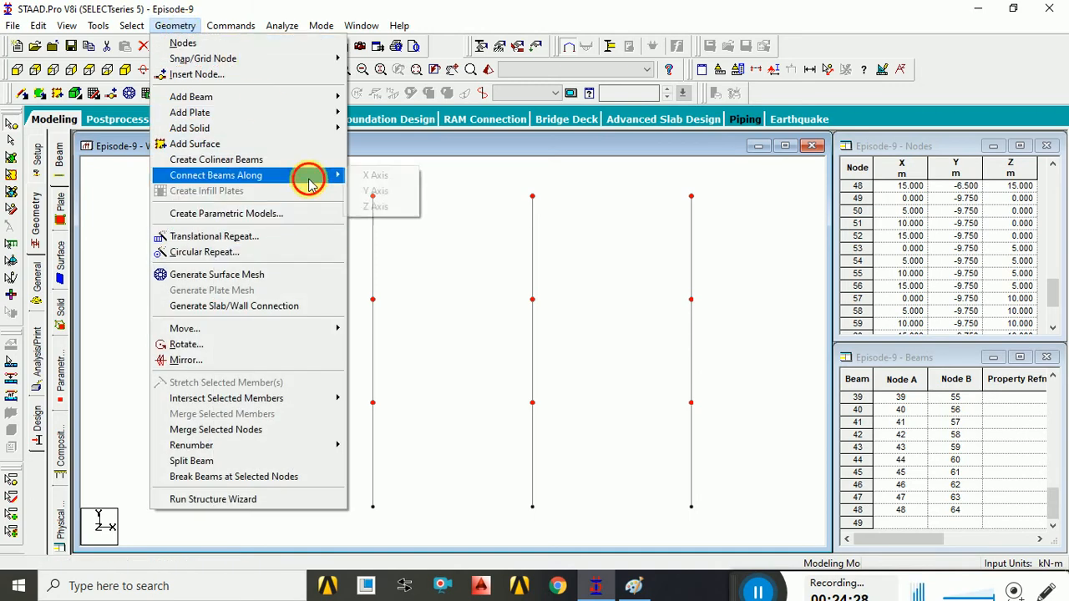
click(362, 177)
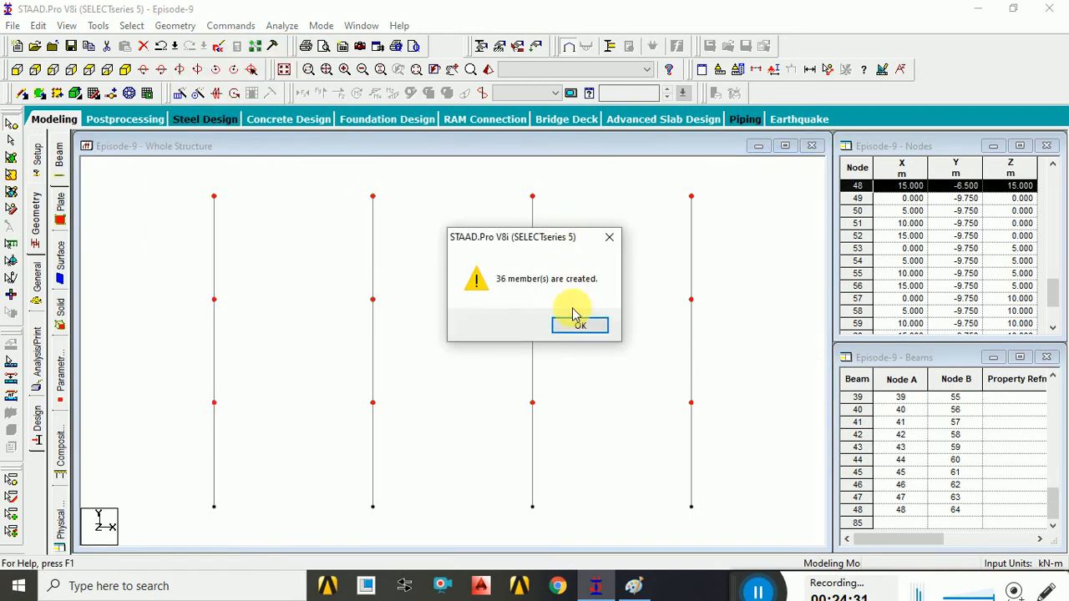
click(575, 325)
Step: Connect the selected upper-level nodes with beams along the Z axis, clear the selection and check the frame in isometric view
click(175, 26)
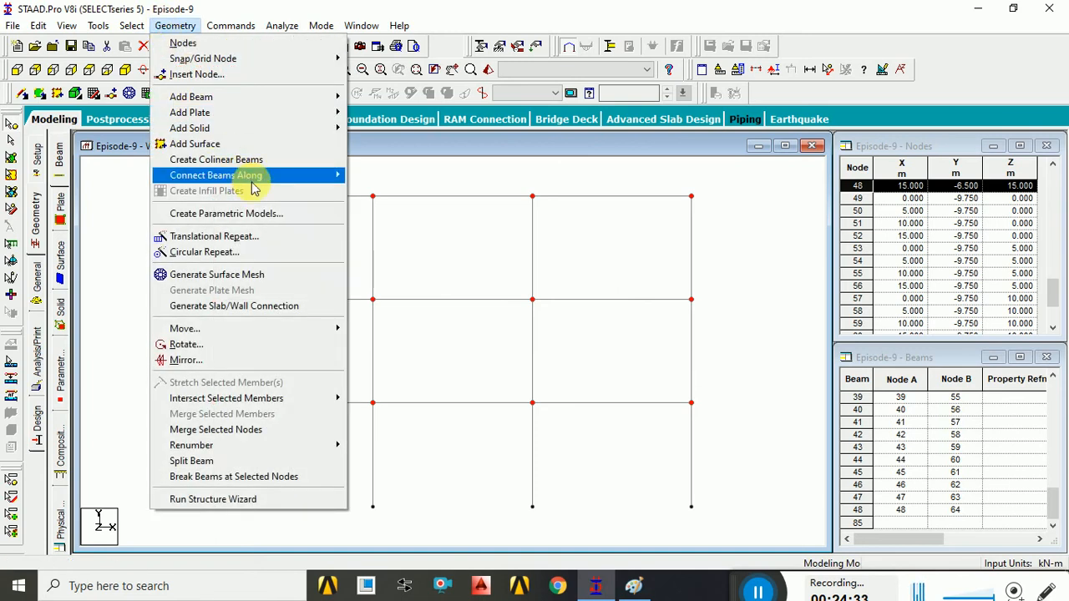
mouse_move(341, 180)
click(378, 207)
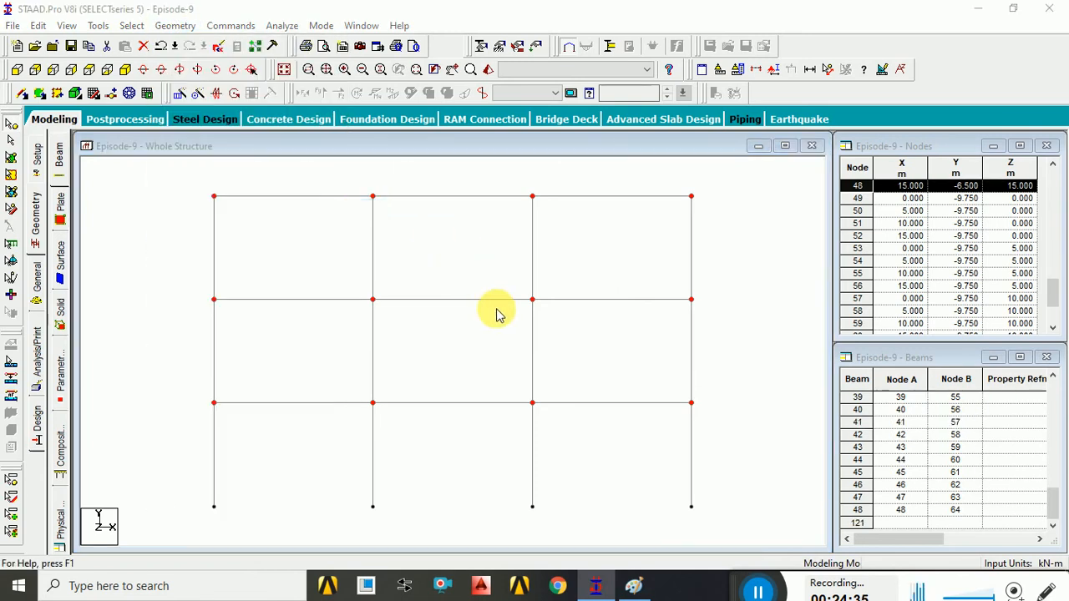
click(575, 326)
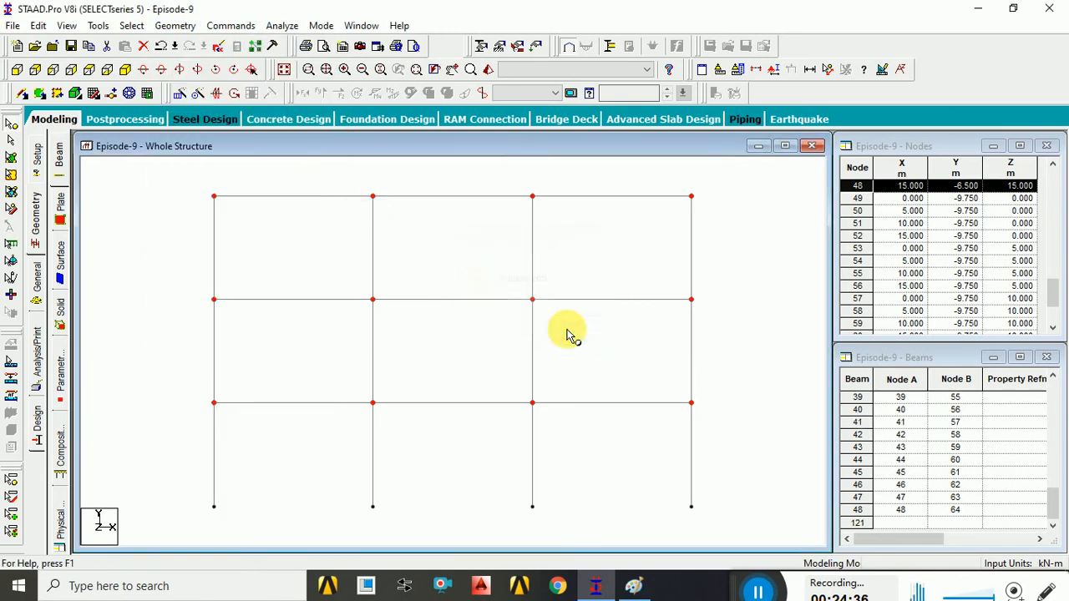
click(282, 70)
click(652, 274)
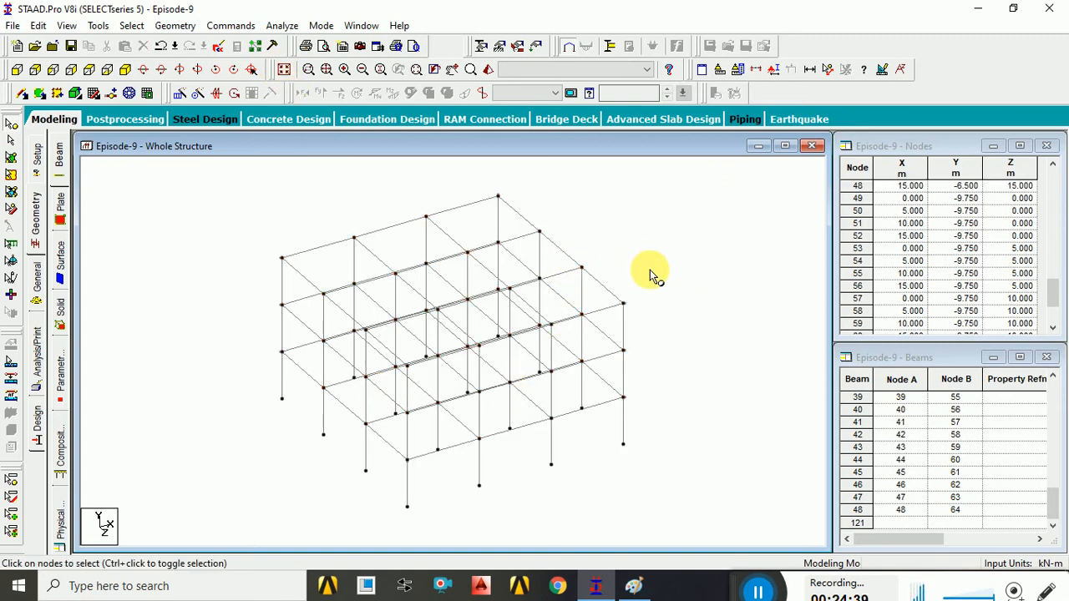
scroll(353, 329, up, 4)
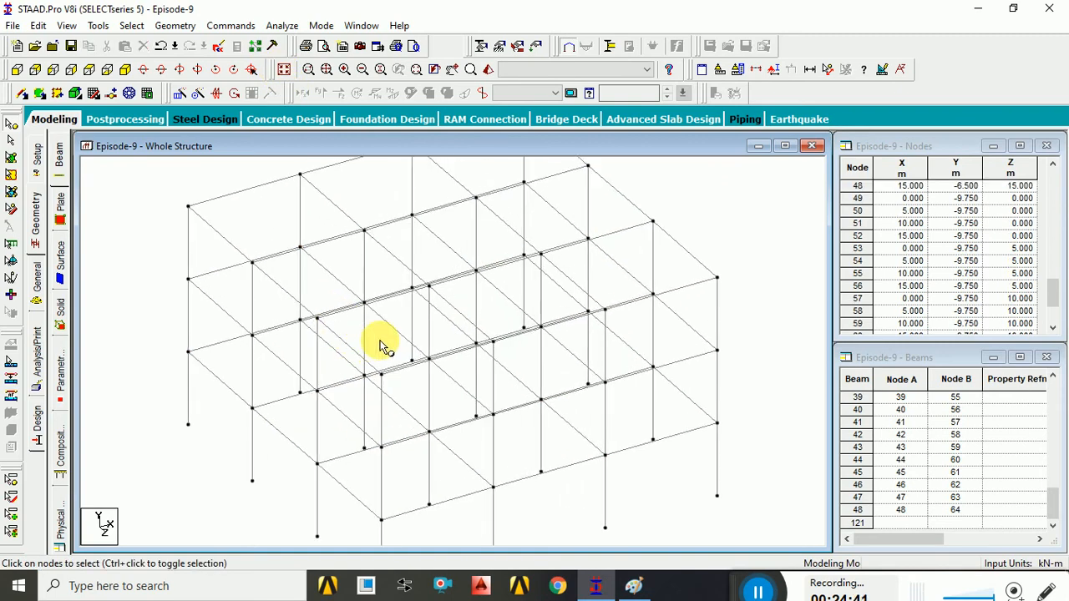
scroll(382, 346, down, 4)
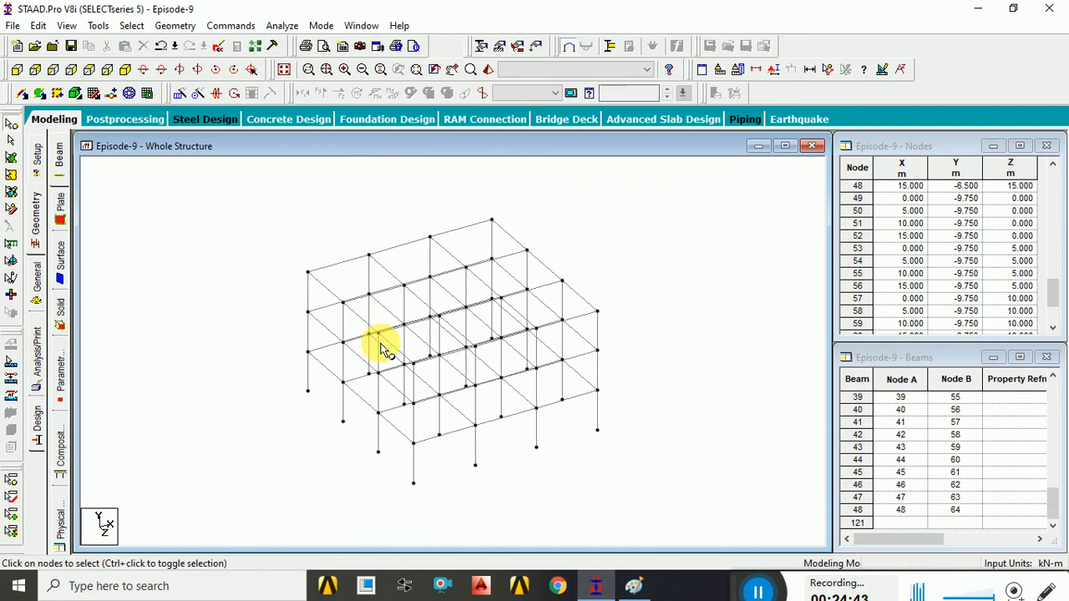
scroll(382, 349, down, 1)
scroll(380, 350, up, 3)
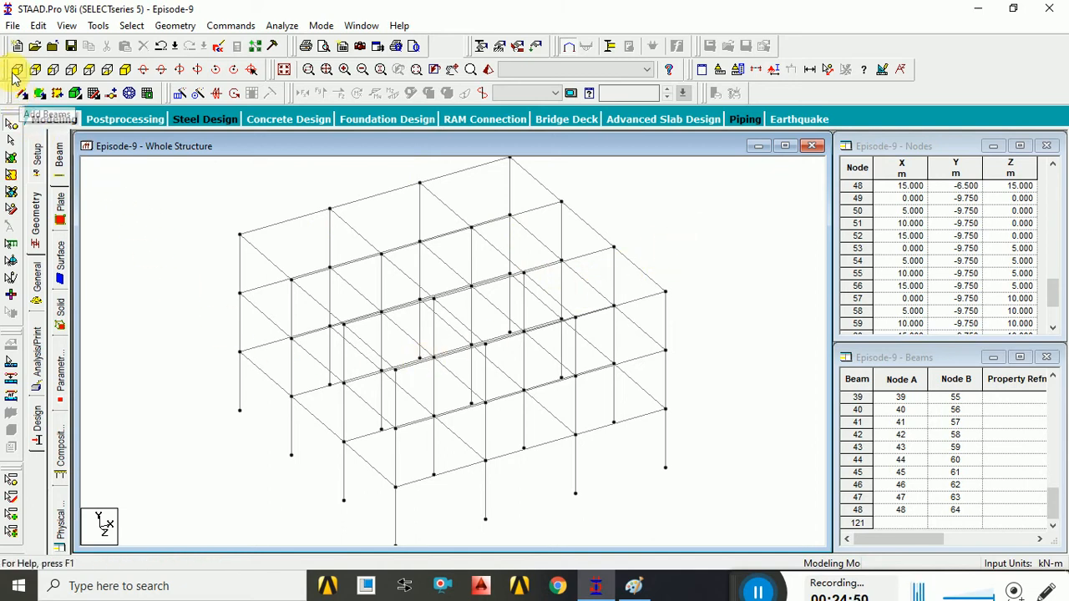
Step: Select the horizontal beams of all three floor levels from the front view and create infill plates between them
click(150, 98)
scroll(388, 351, down, 4)
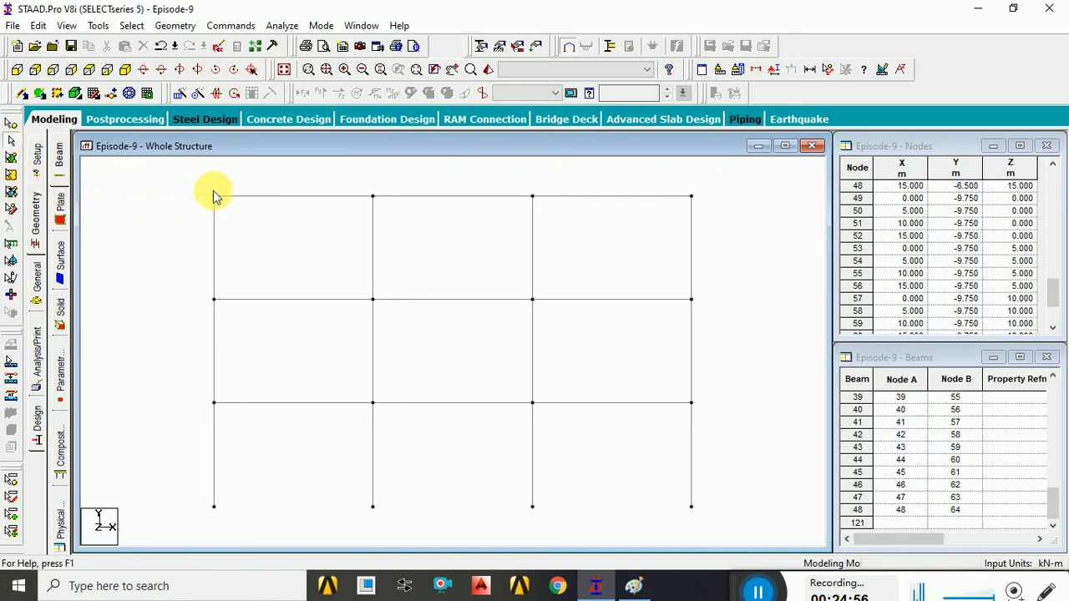
drag(199, 180, 710, 213)
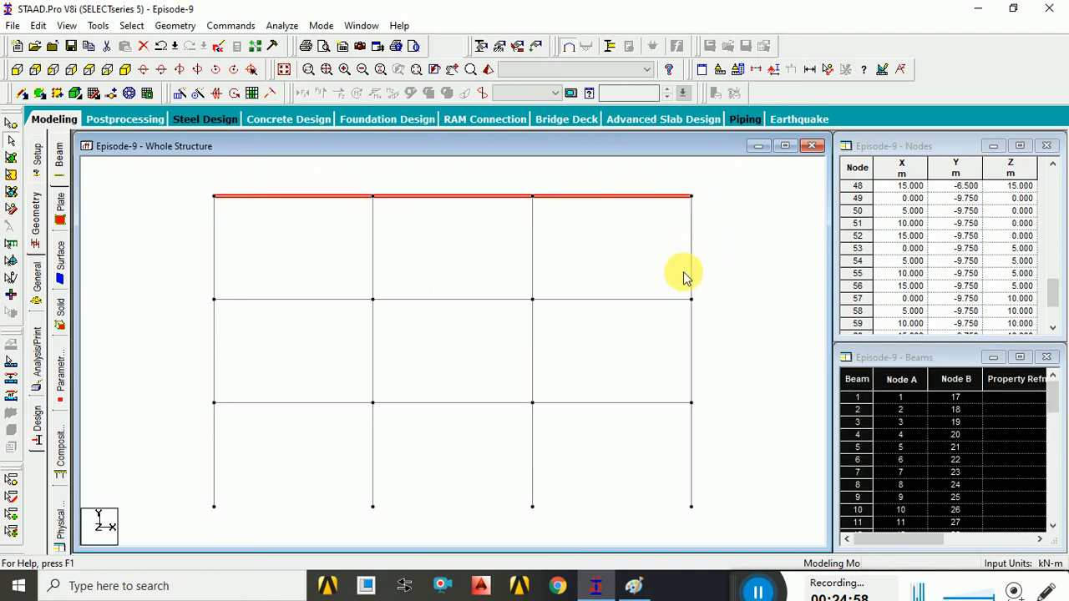
ctrl+drag(198, 294, 718, 311)
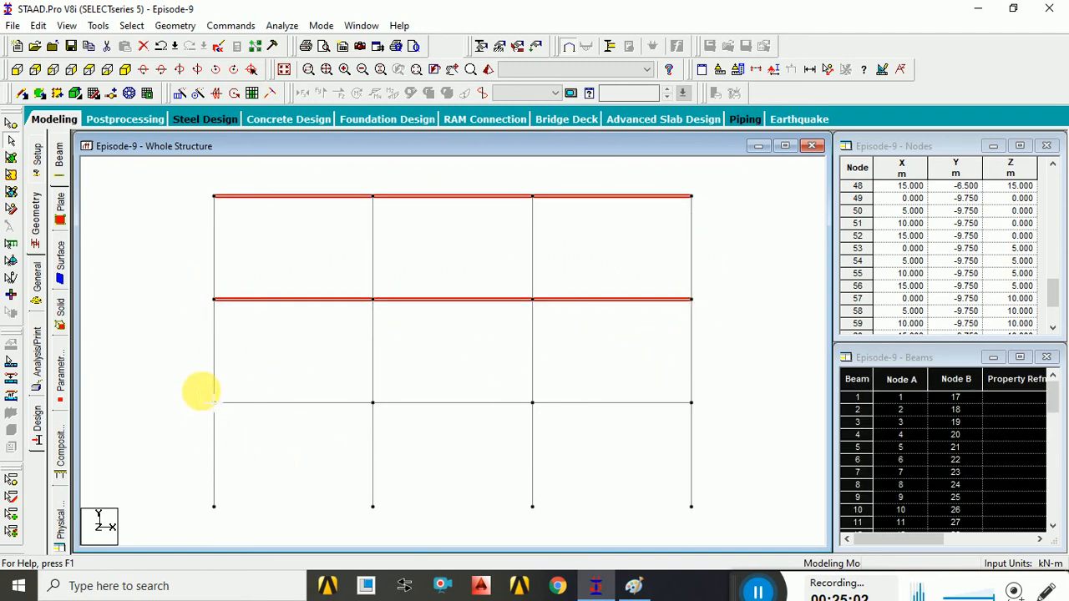
ctrl+drag(202, 392, 707, 422)
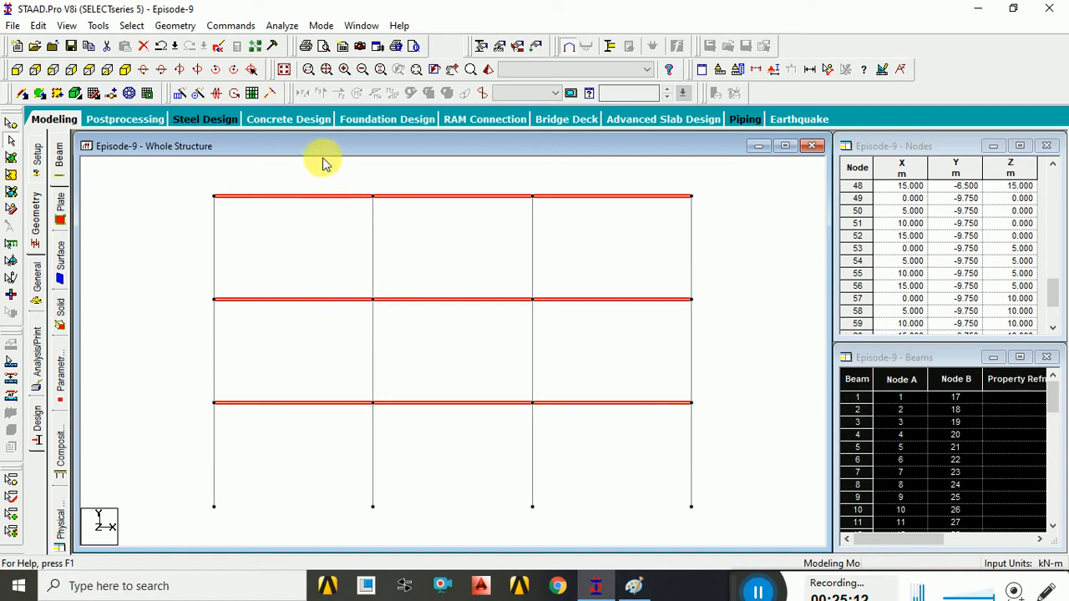
click(285, 71)
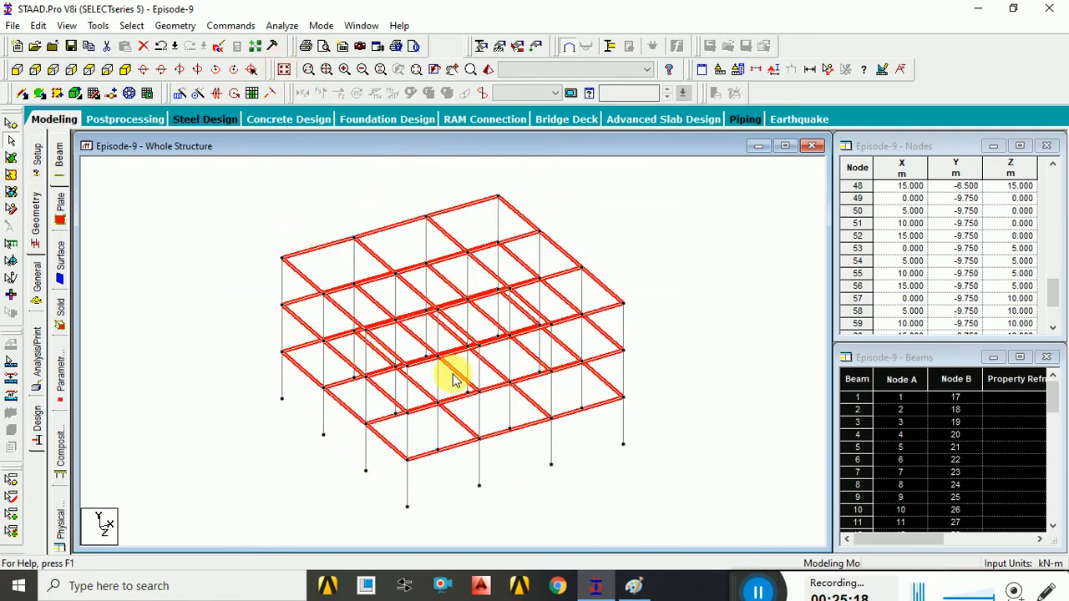
click(252, 94)
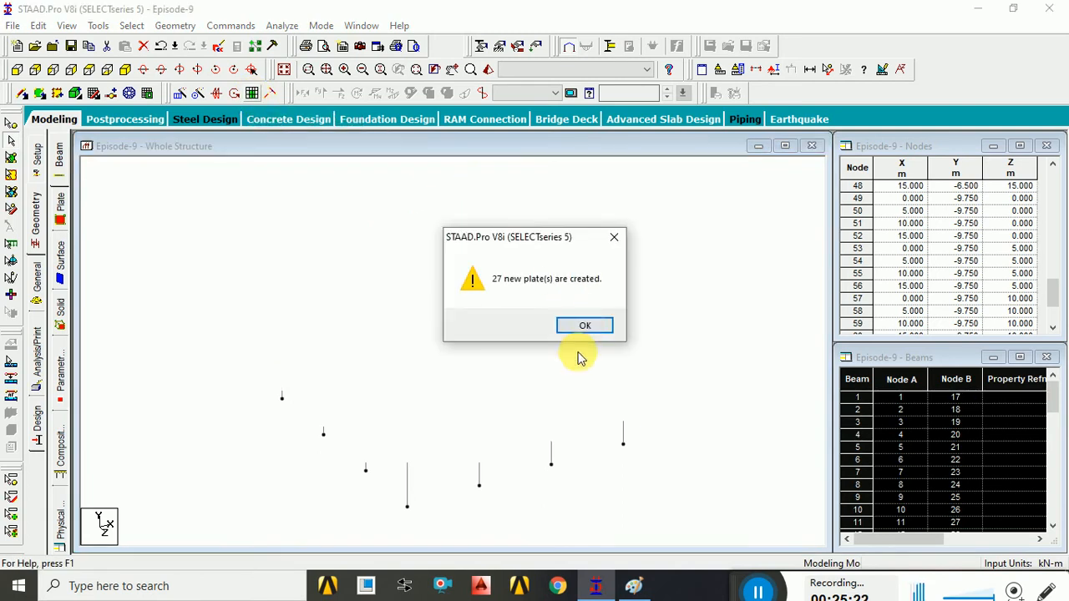
click(583, 327)
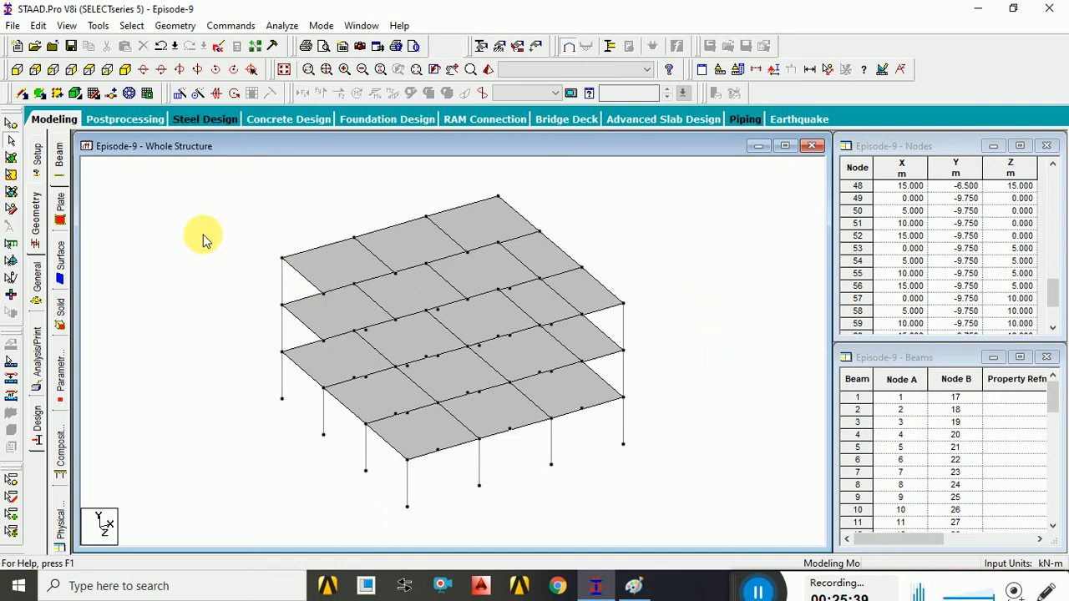
Step: Assign the Cir 0.35 section to all columns by selecting the beams parallel to Y, declining the auto save
click(37, 276)
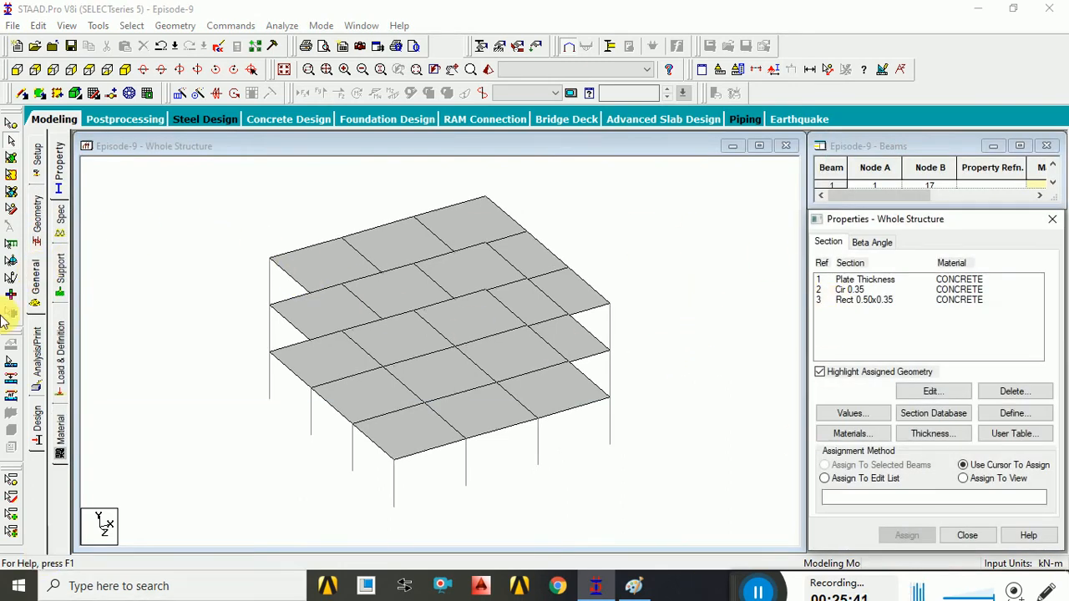
click(855, 290)
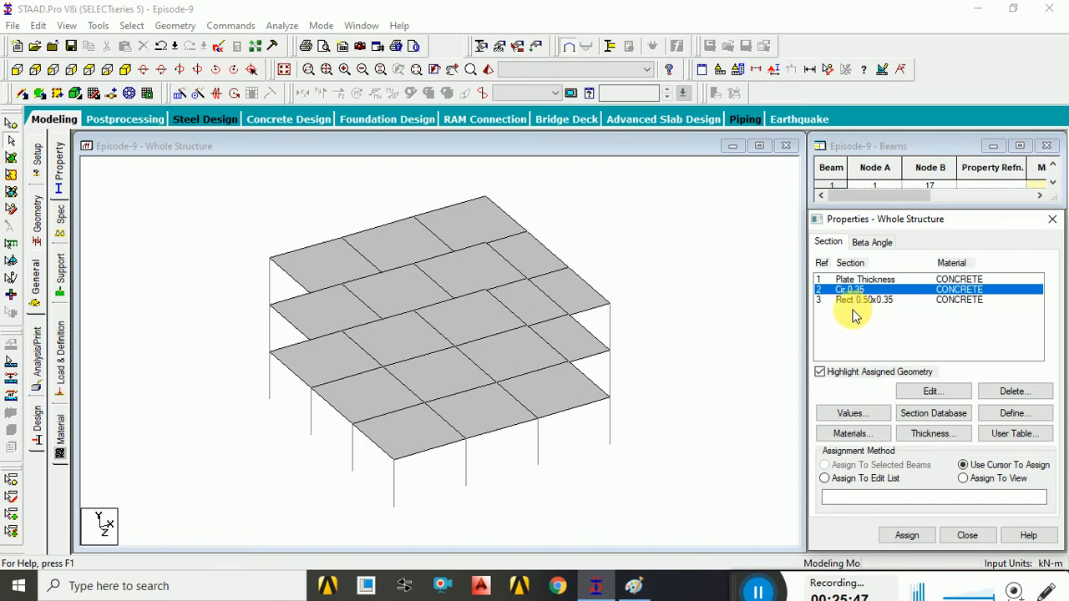
click(137, 26)
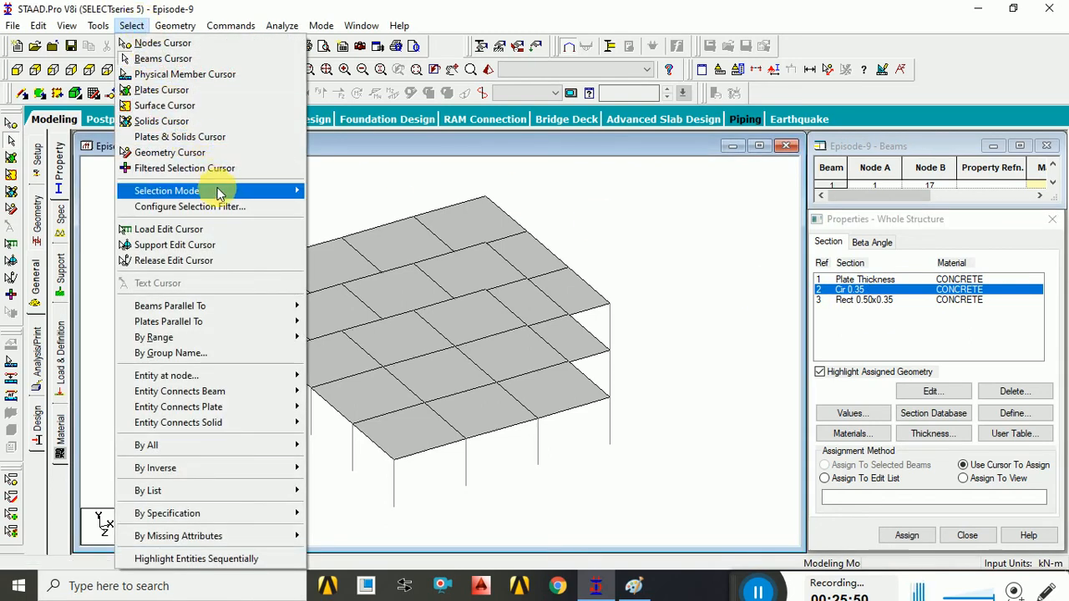
mouse_move(240, 314)
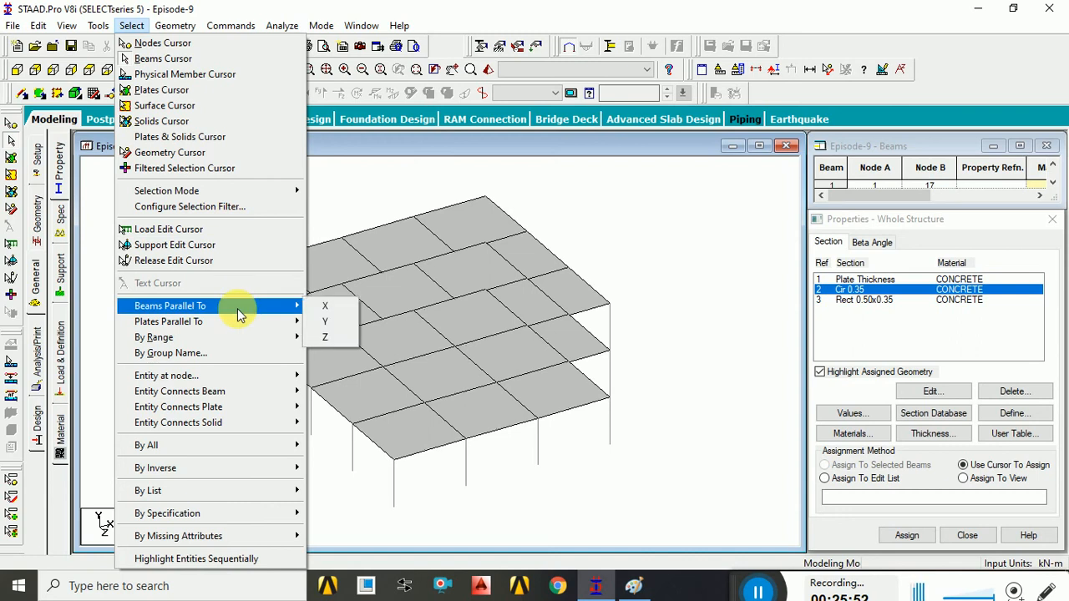
click(344, 326)
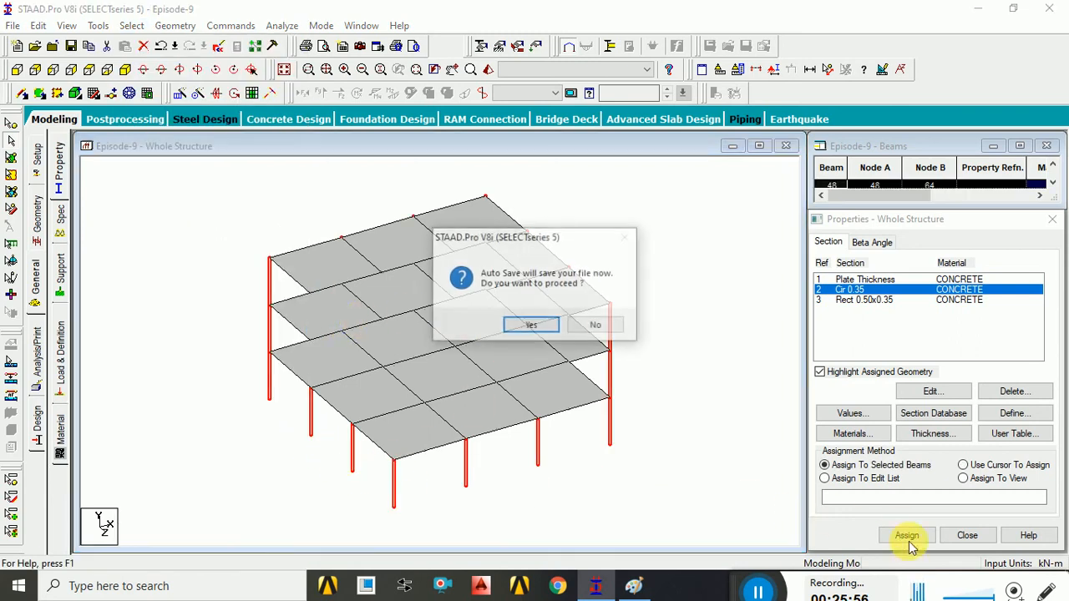
click(596, 325)
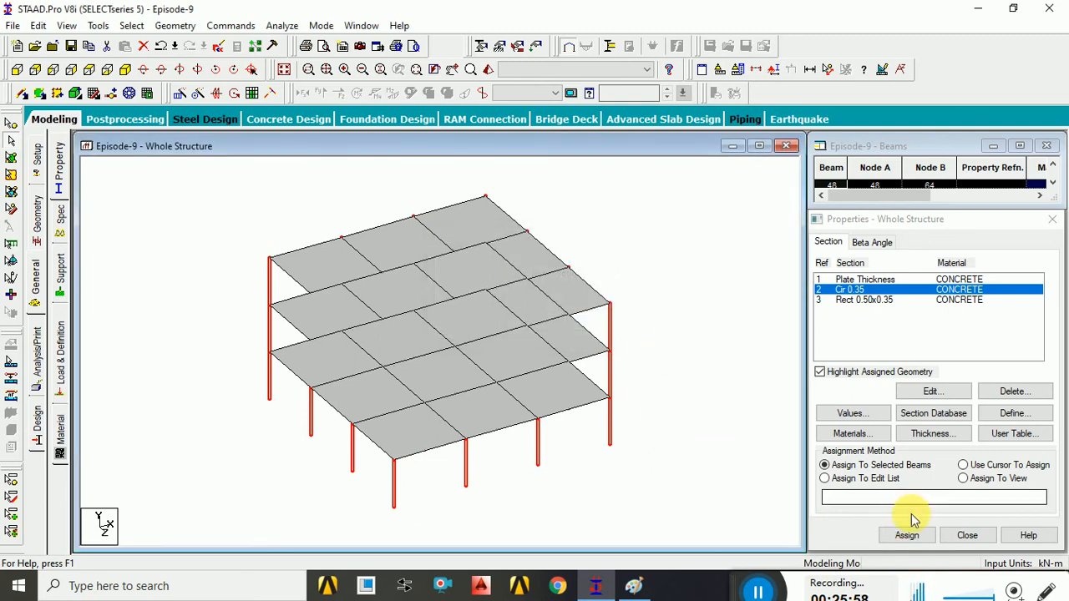
click(914, 538)
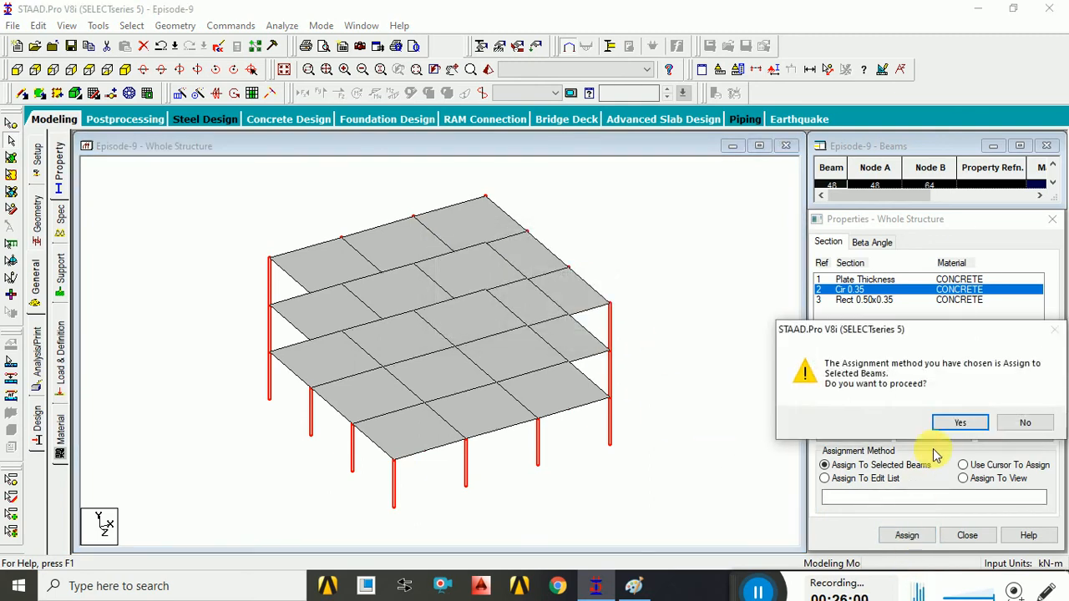
click(958, 423)
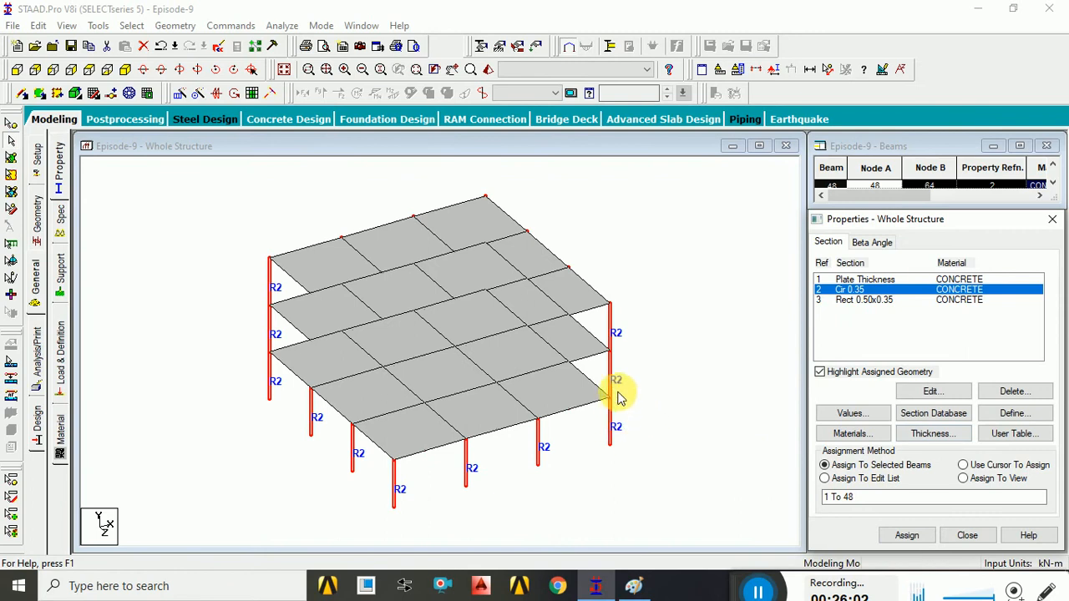
Step: Assign the Rect 0.50x0.35 section to all beams parallel to X and Z, and clear the selection
click(844, 301)
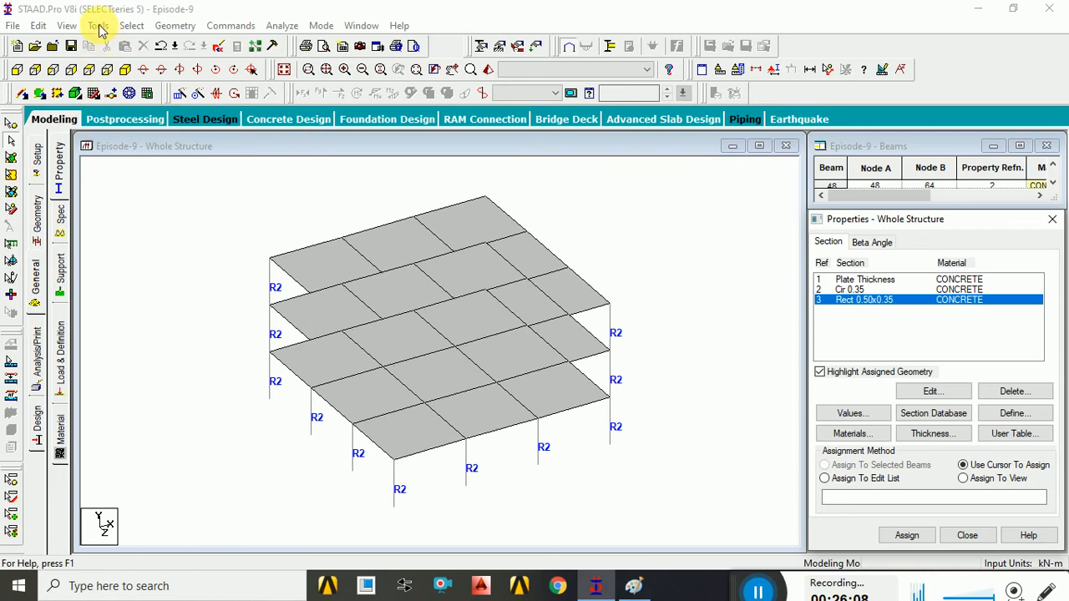
click(124, 27)
mouse_move(215, 305)
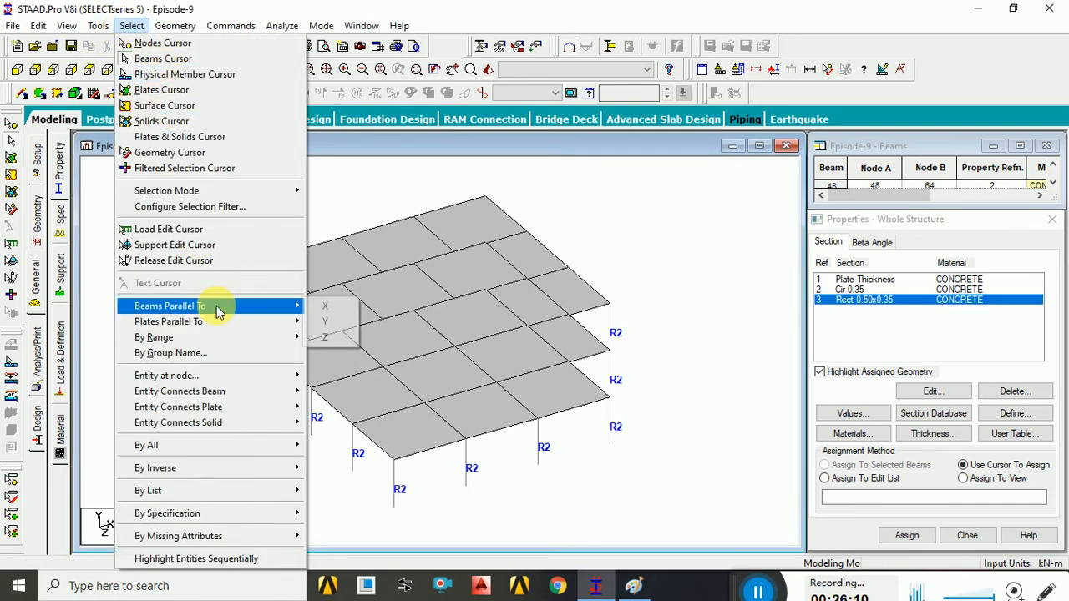
click(321, 305)
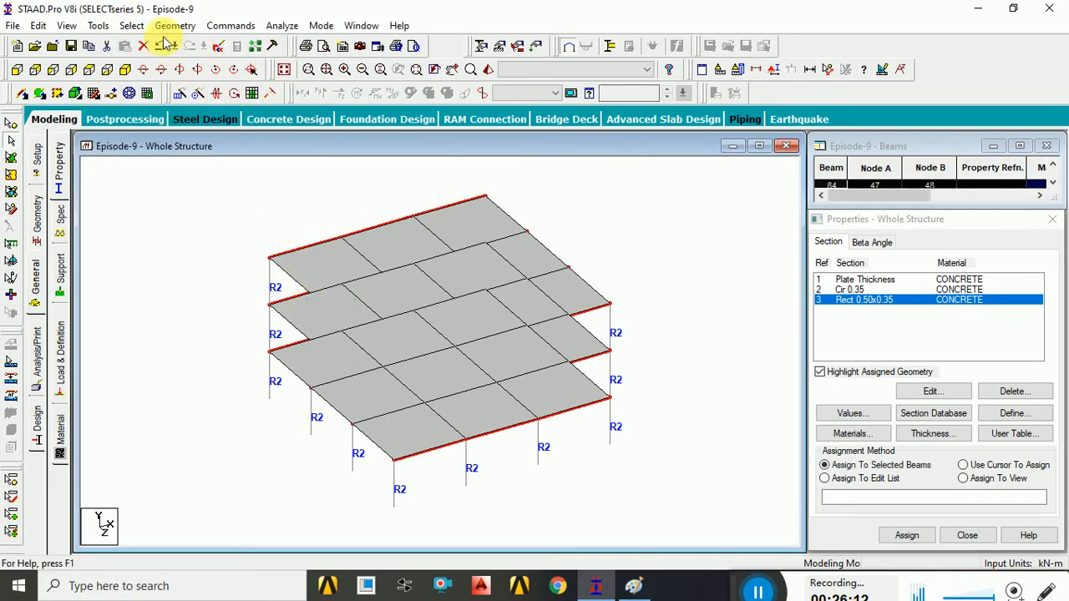
click(131, 26)
mouse_move(176, 26)
mouse_move(131, 25)
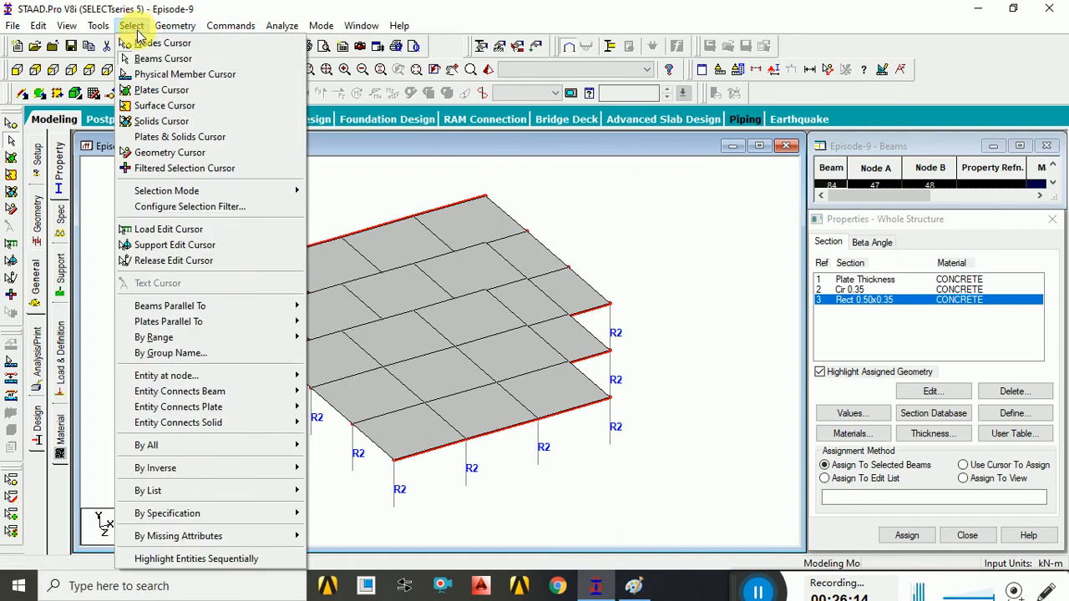
mouse_move(297, 305)
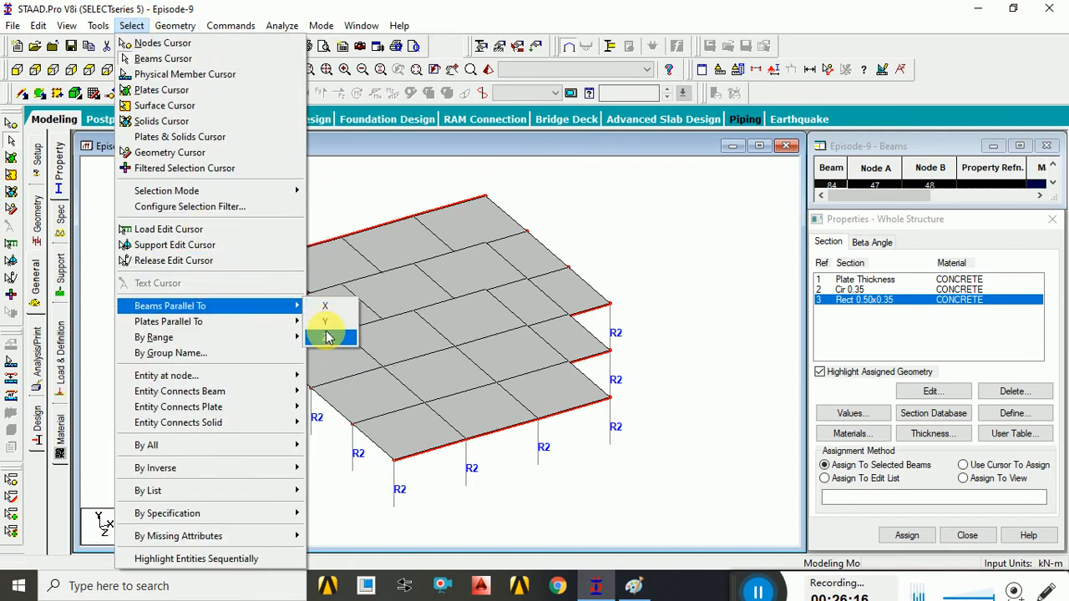
click(327, 335)
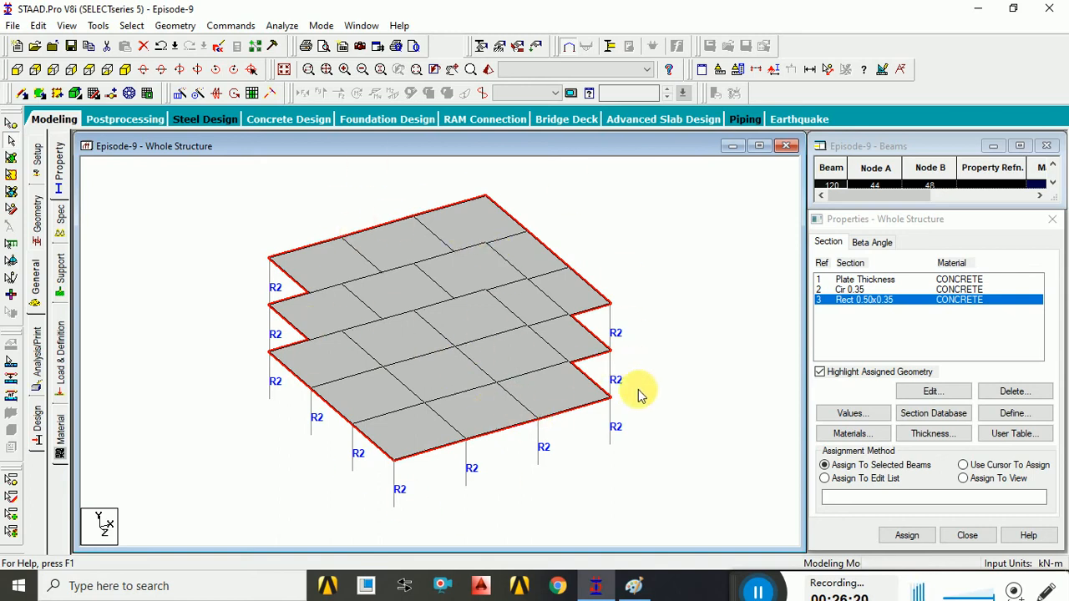
click(903, 539)
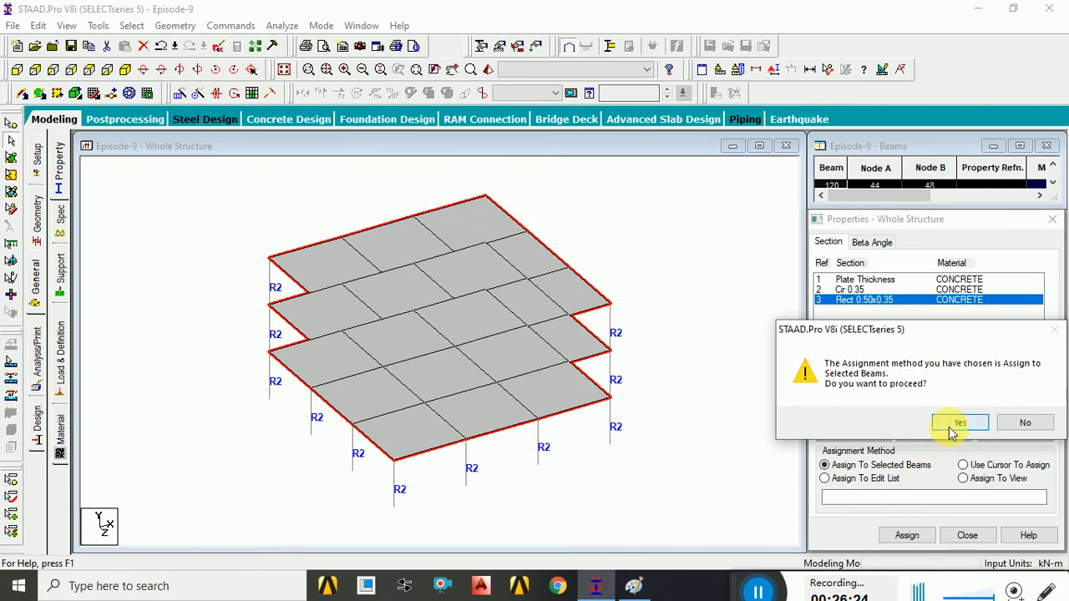
click(958, 422)
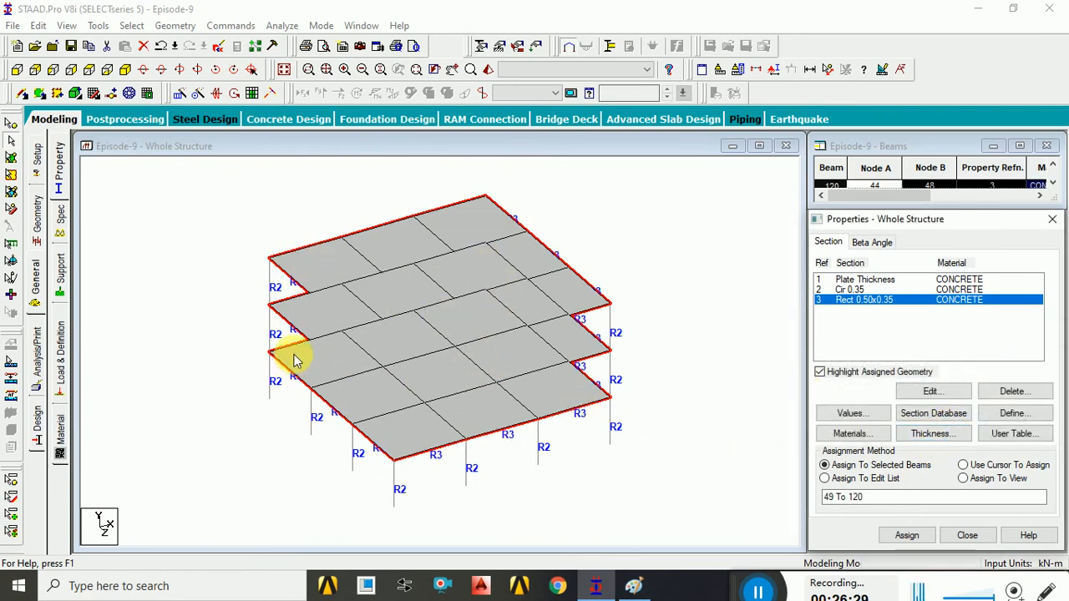
click(359, 390)
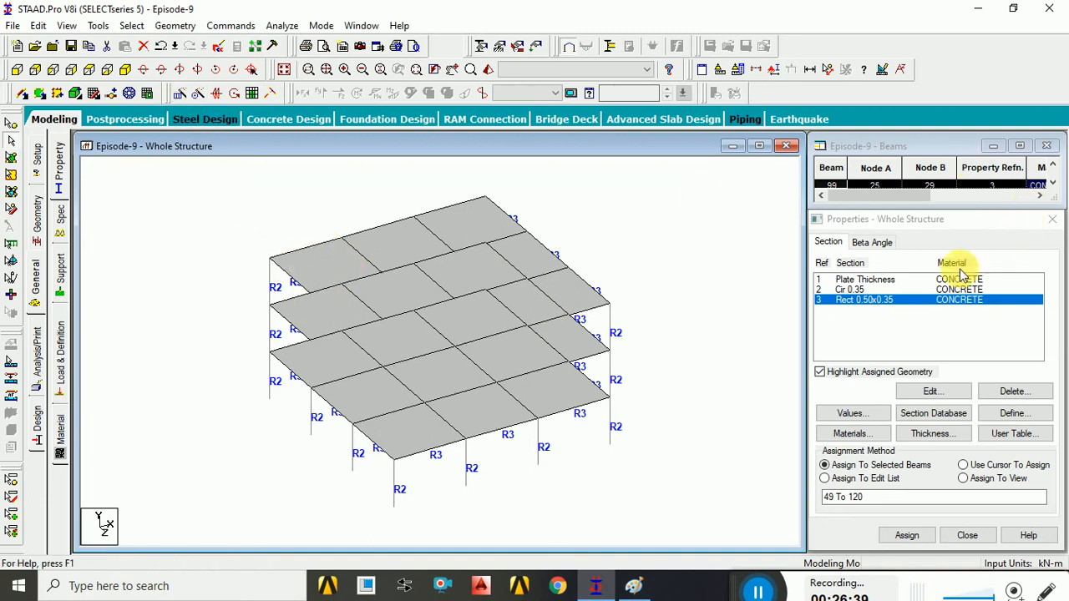
Step: Select all slab plates on the three floors, assign the Plate Thickness property to them and clear the selection
click(893, 279)
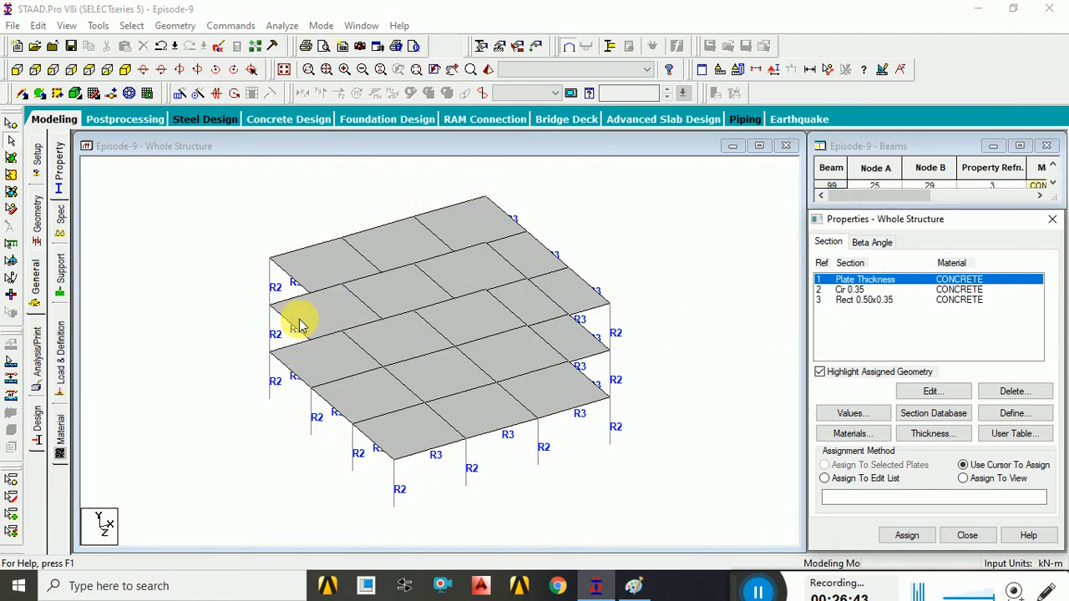
click(11, 158)
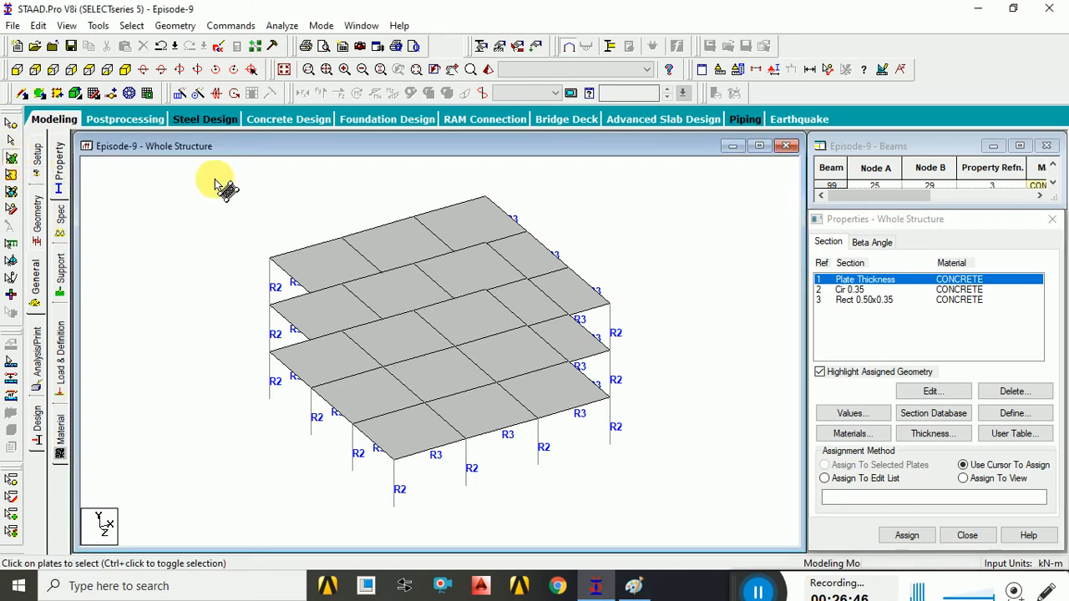
drag(233, 177, 703, 482)
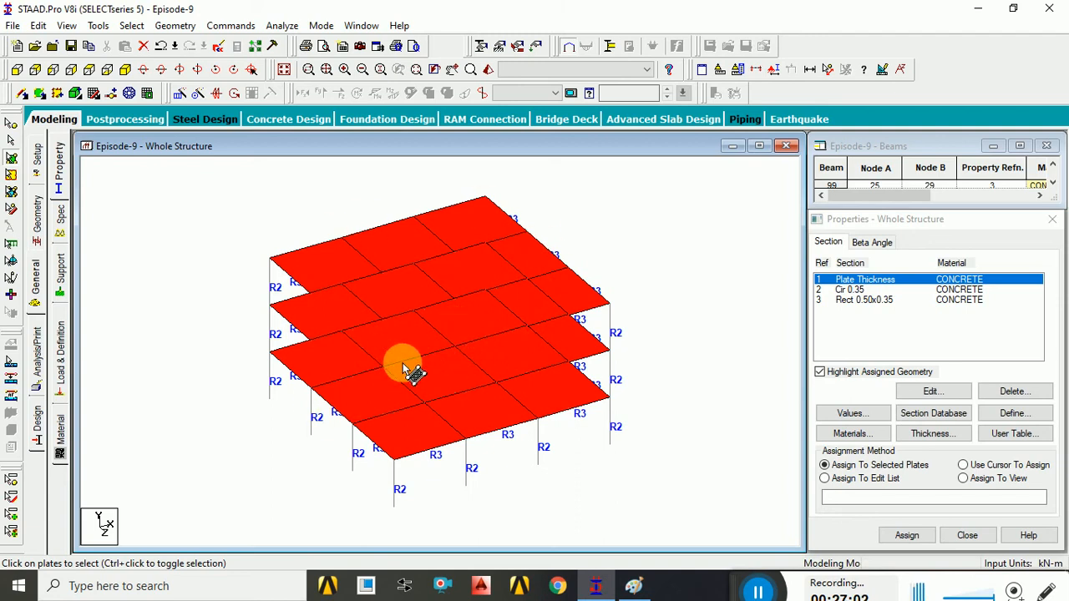
click(907, 536)
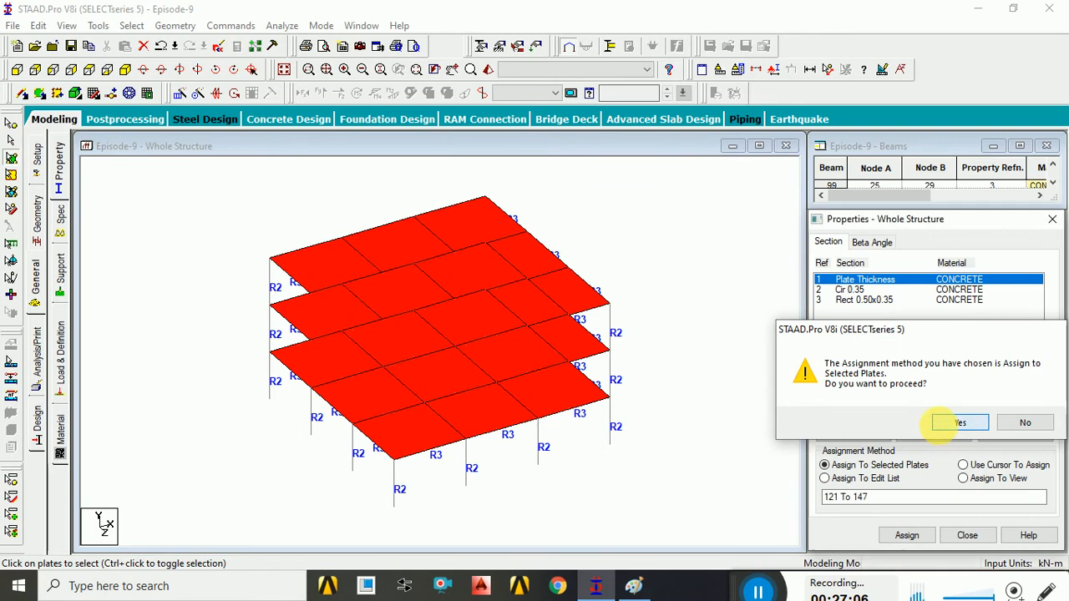
click(956, 423)
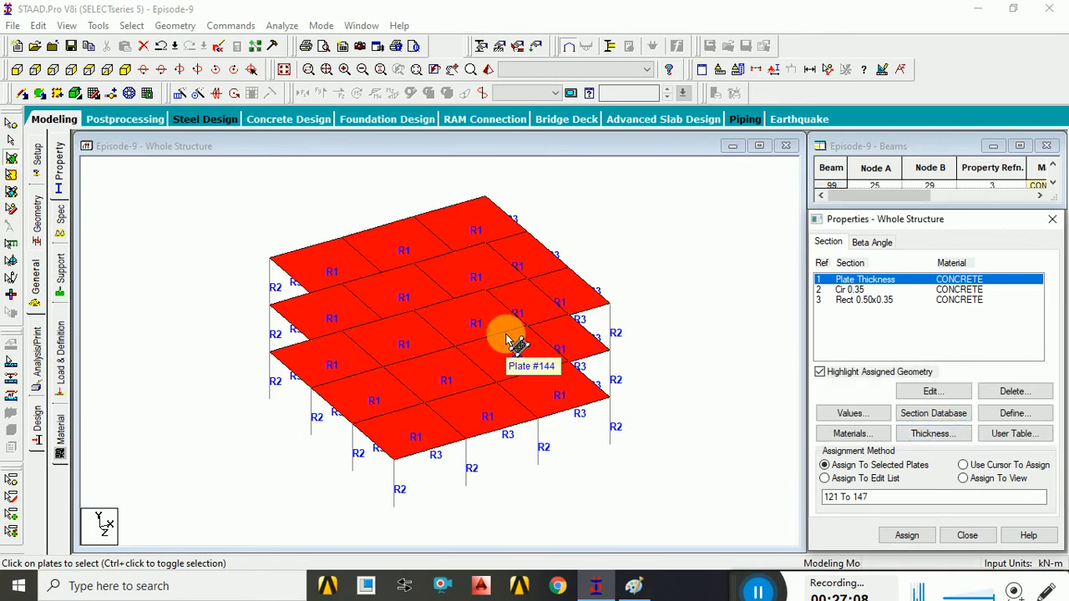
click(625, 298)
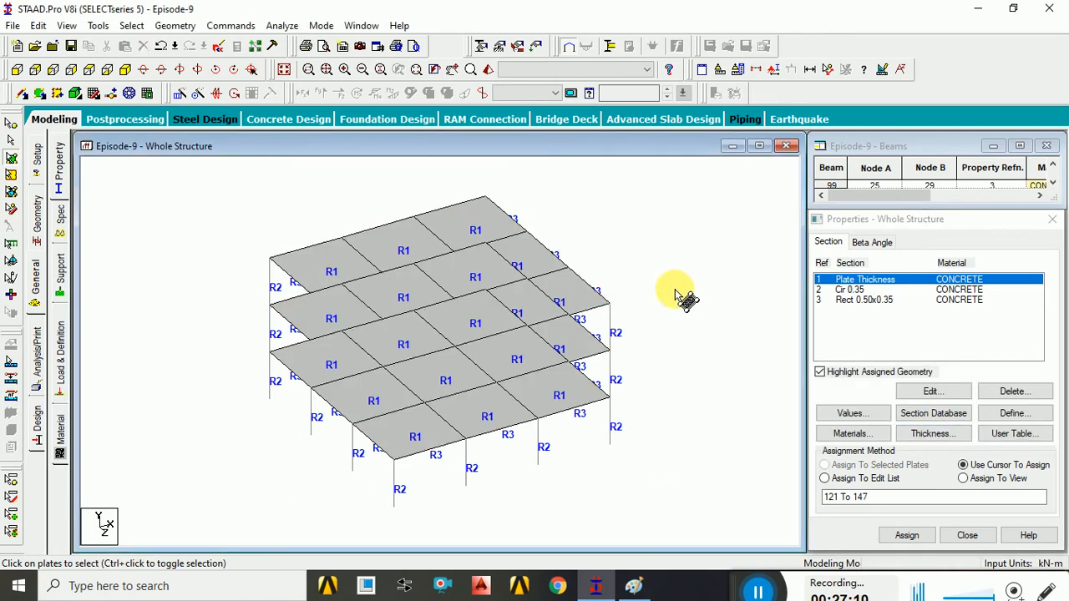
Step: Check the assigned section and geometry of the first rear-edge beam on the top floor
click(11, 144)
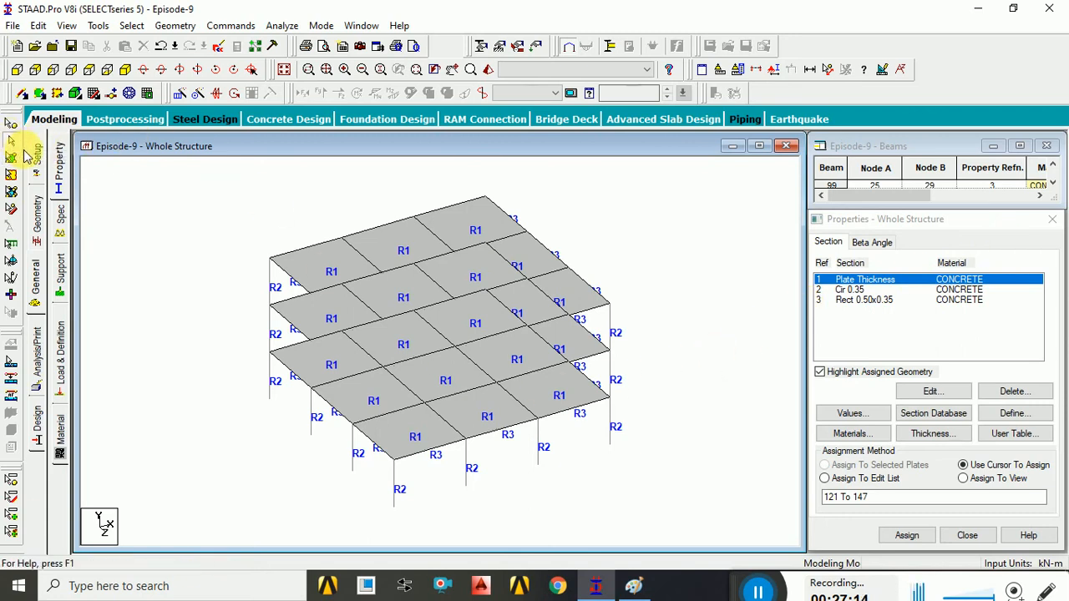
double_click(311, 253)
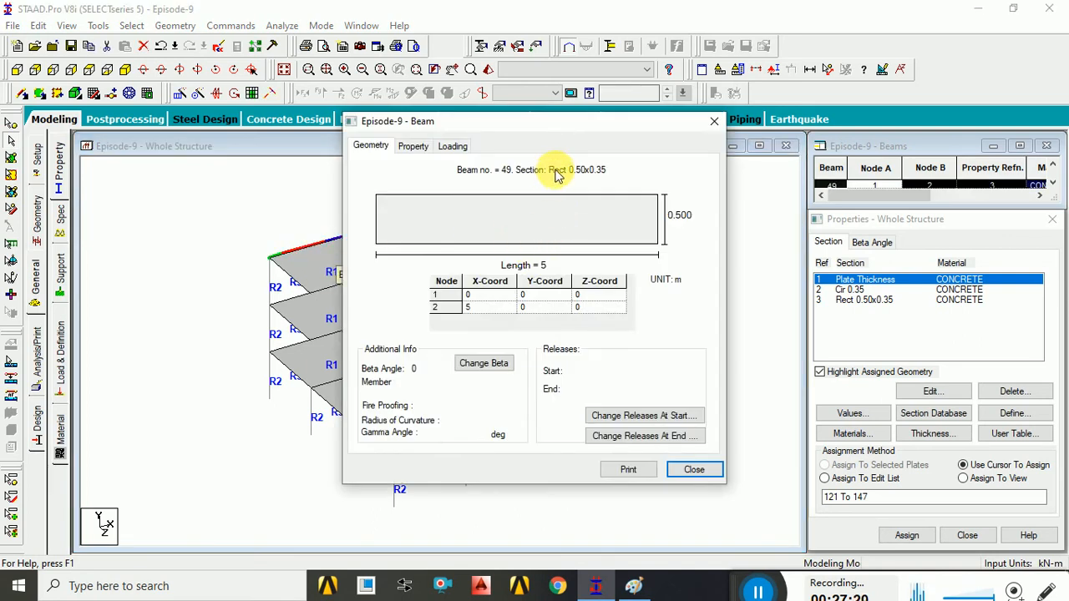
click(714, 121)
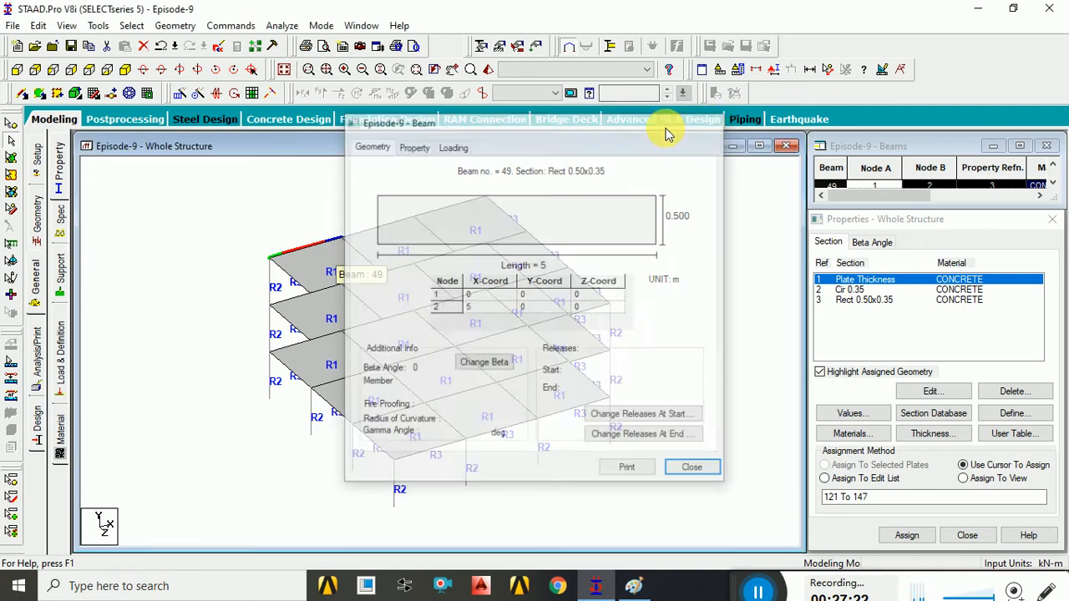
Step: Examine the geometry, thickness and material constants of the middle rear plate on the top floor, and clear the selection
click(12, 159)
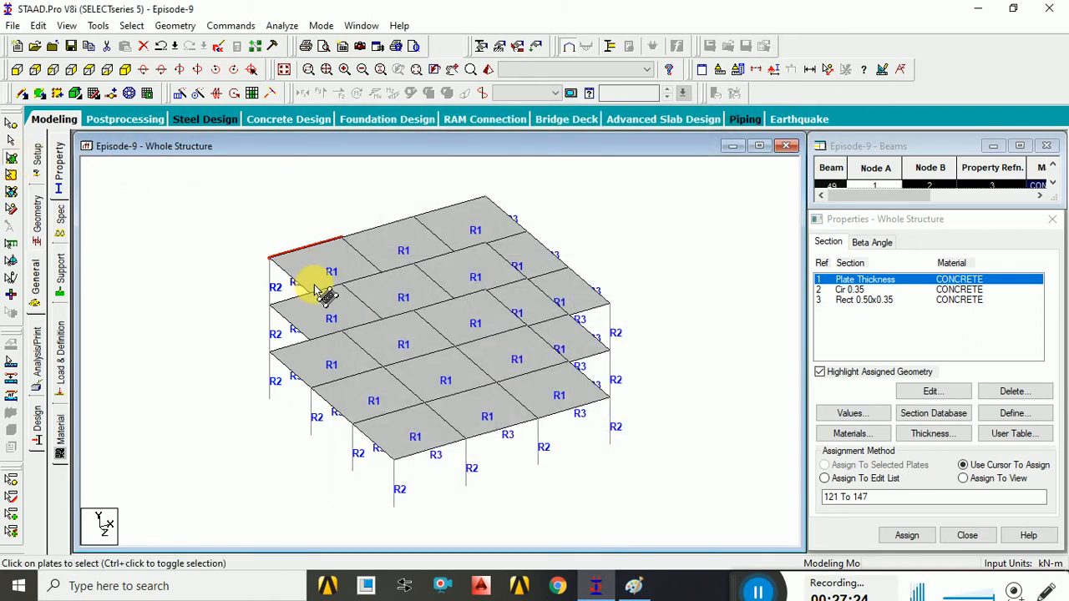
double_click(393, 258)
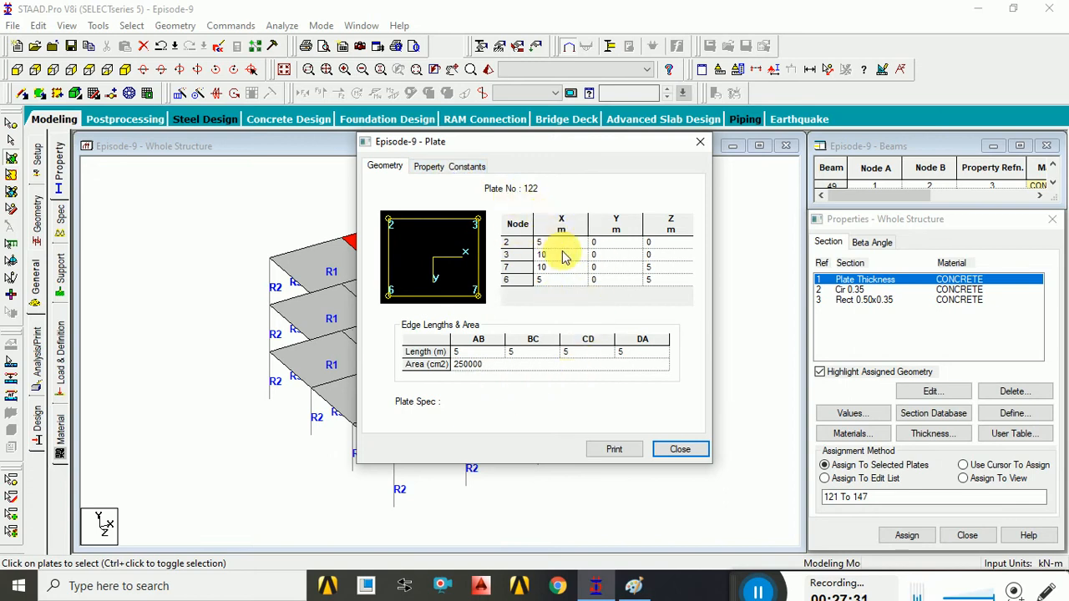
click(426, 164)
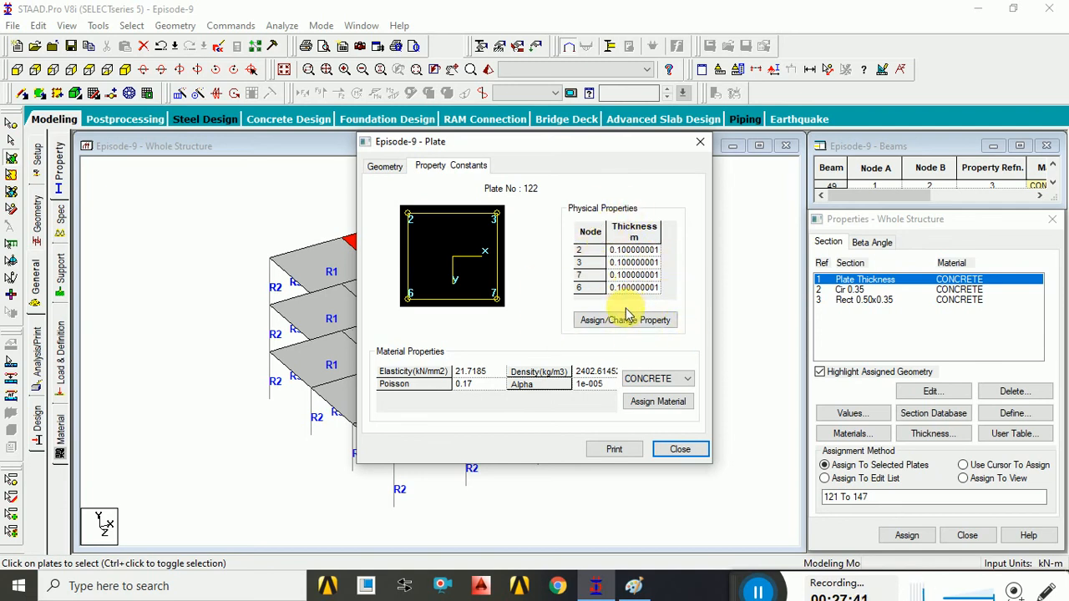
click(680, 450)
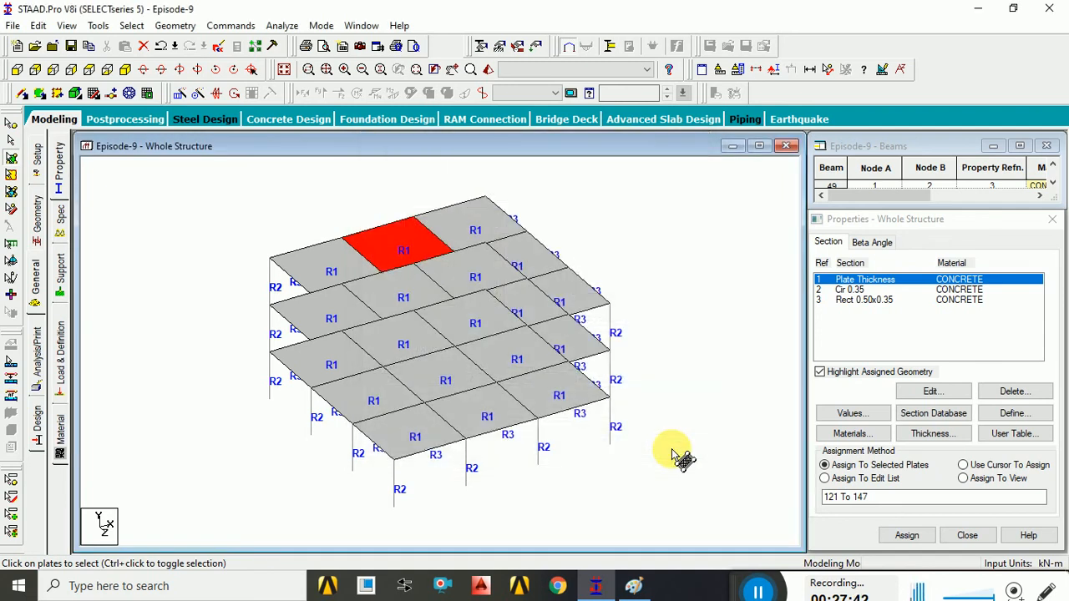
click(675, 456)
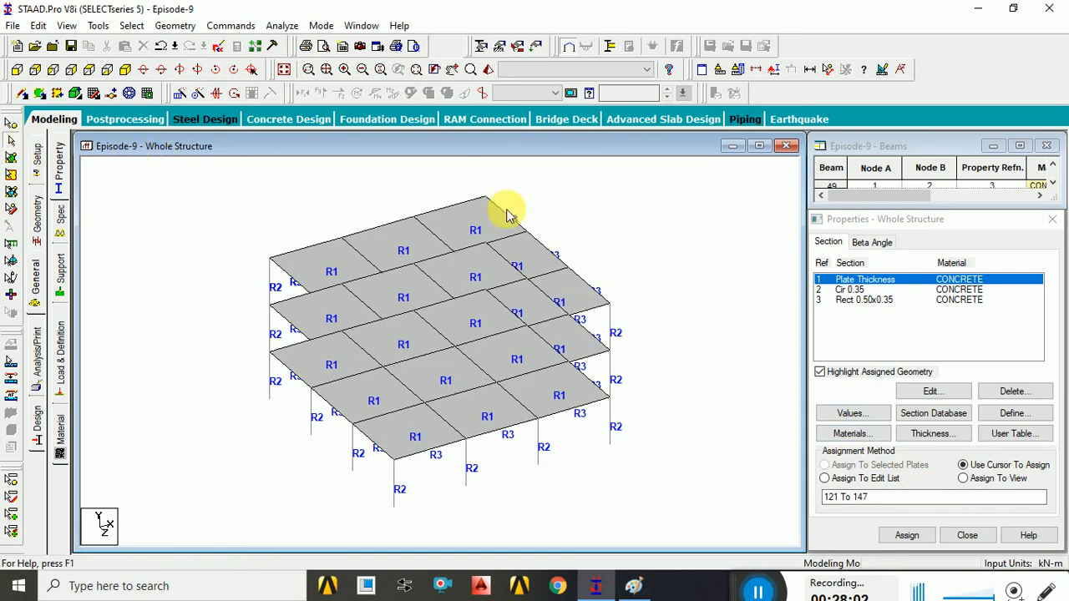
Step: Add a global start offset of -0.2 m in Y to the top-floor front beam between nodes 15 and 16
double_click(587, 315)
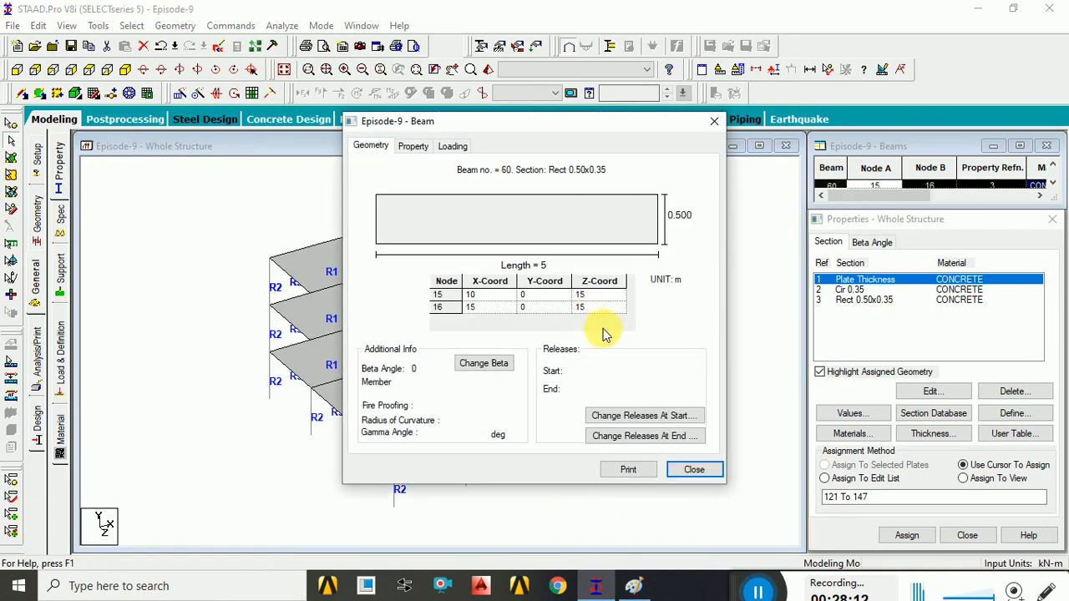
click(645, 439)
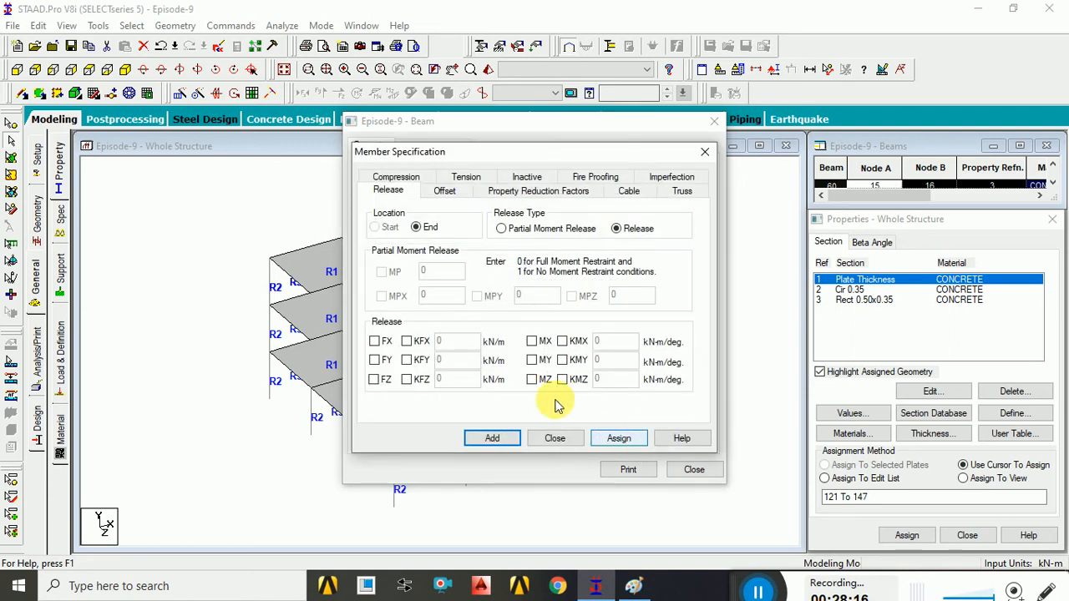
click(445, 192)
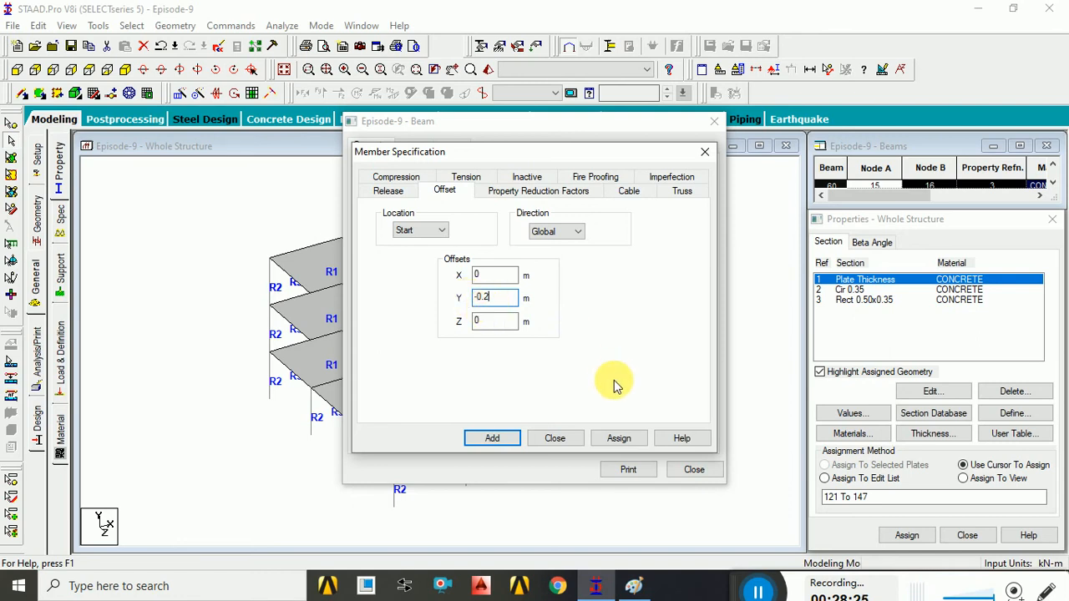
click(507, 442)
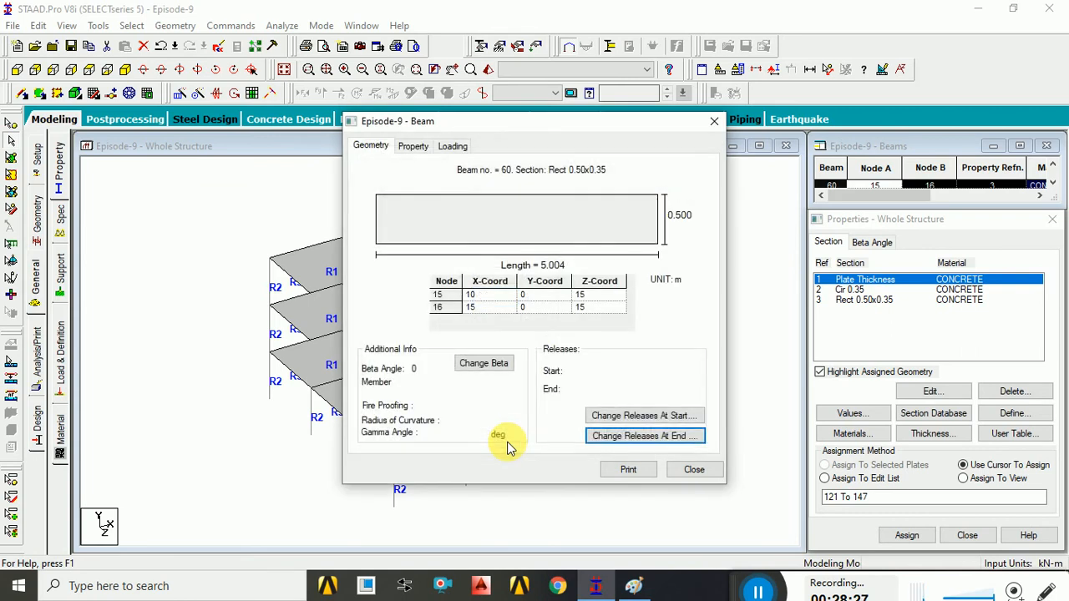
Step: Add a global end offset of -0.2 m in Y to the top-floor front beam between nodes 15 and 16
click(618, 438)
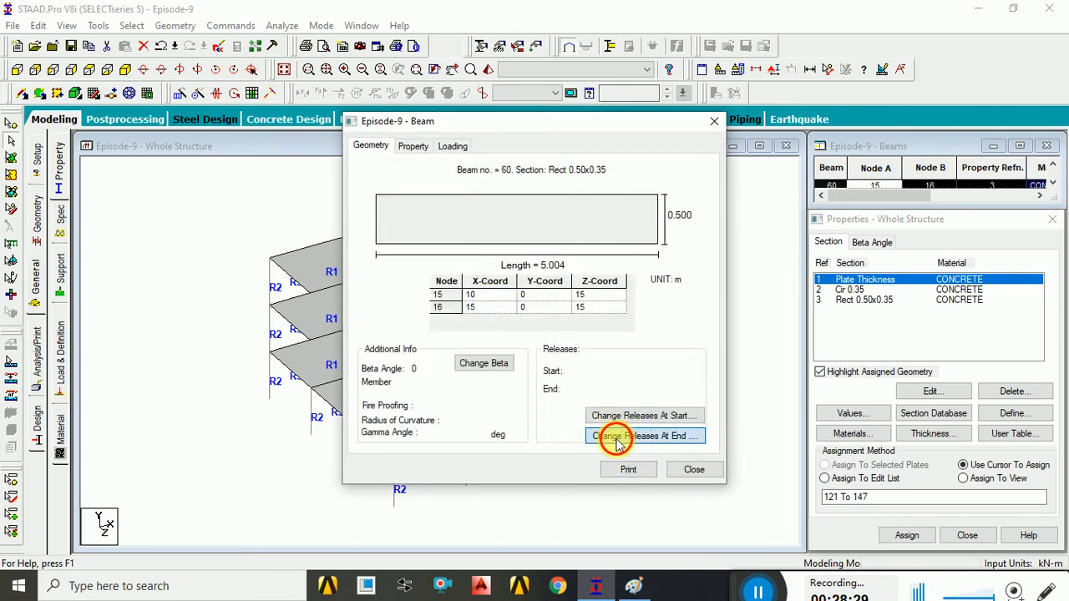
click(585, 341)
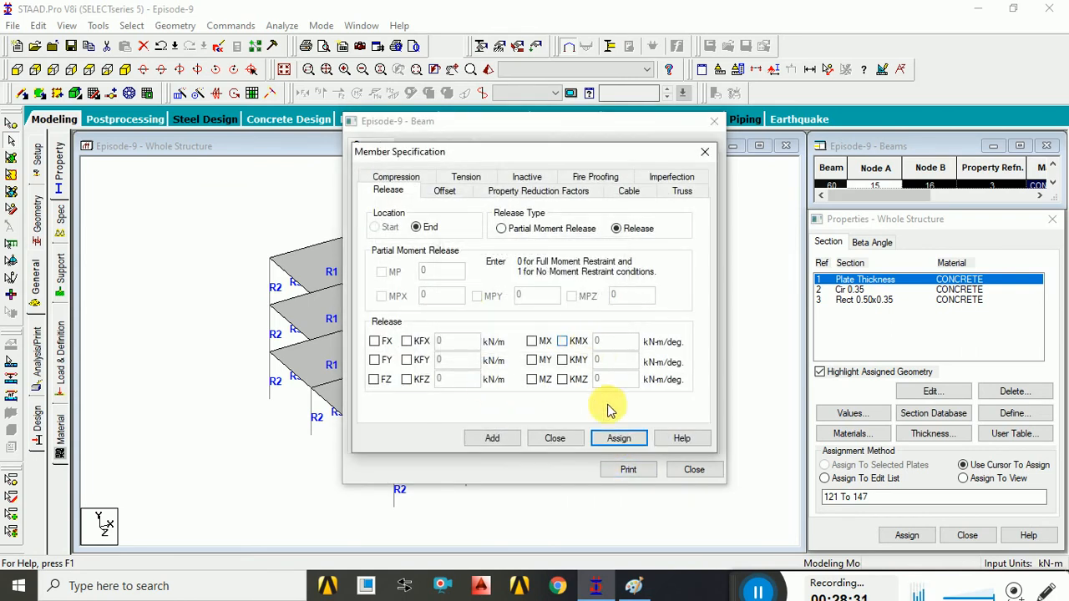
click(445, 191)
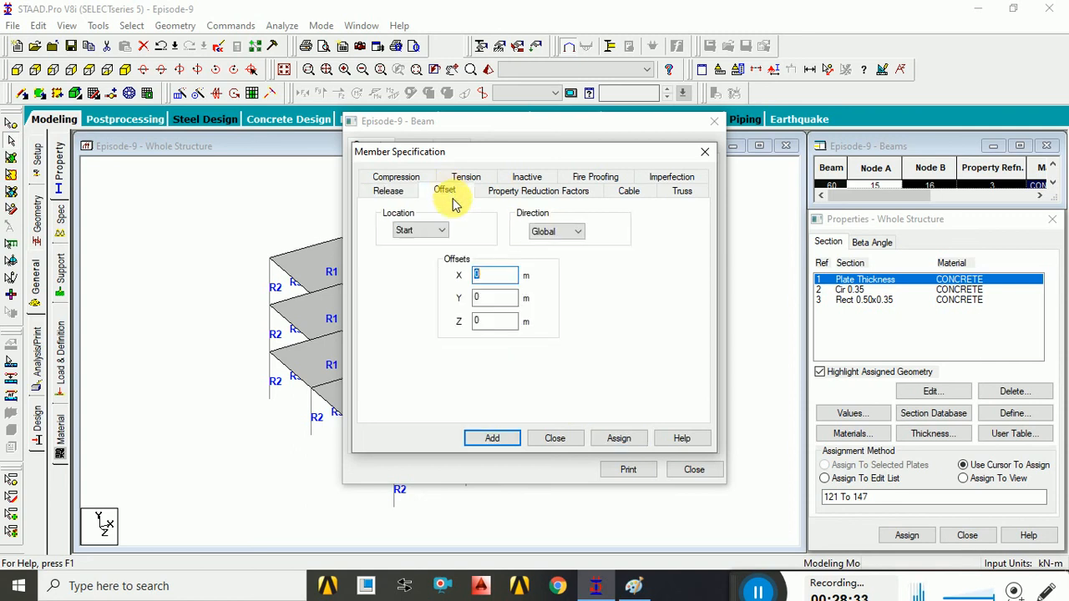
click(438, 232)
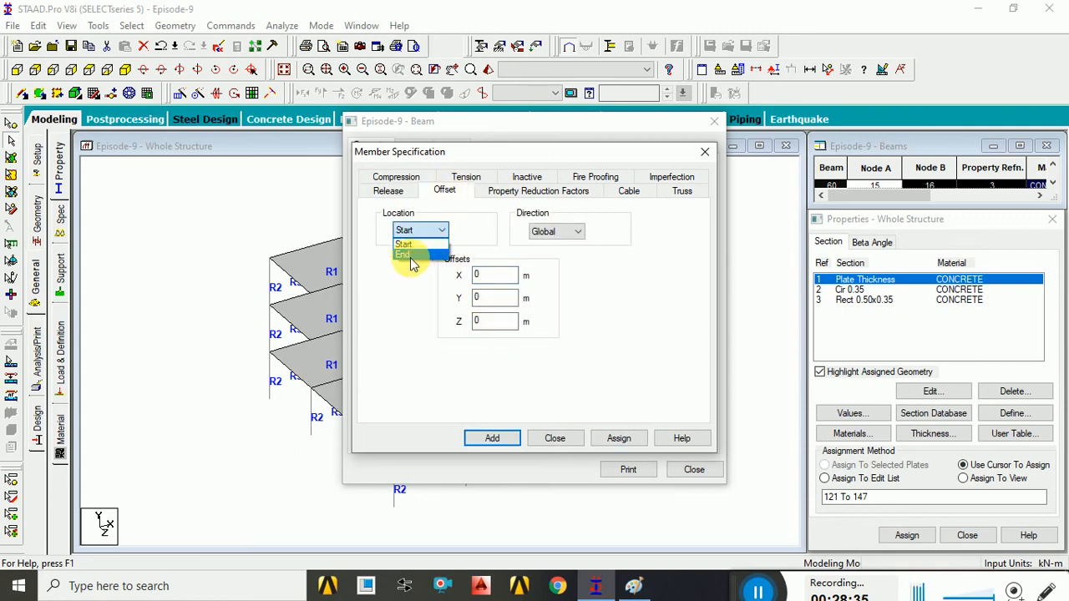
click(407, 251)
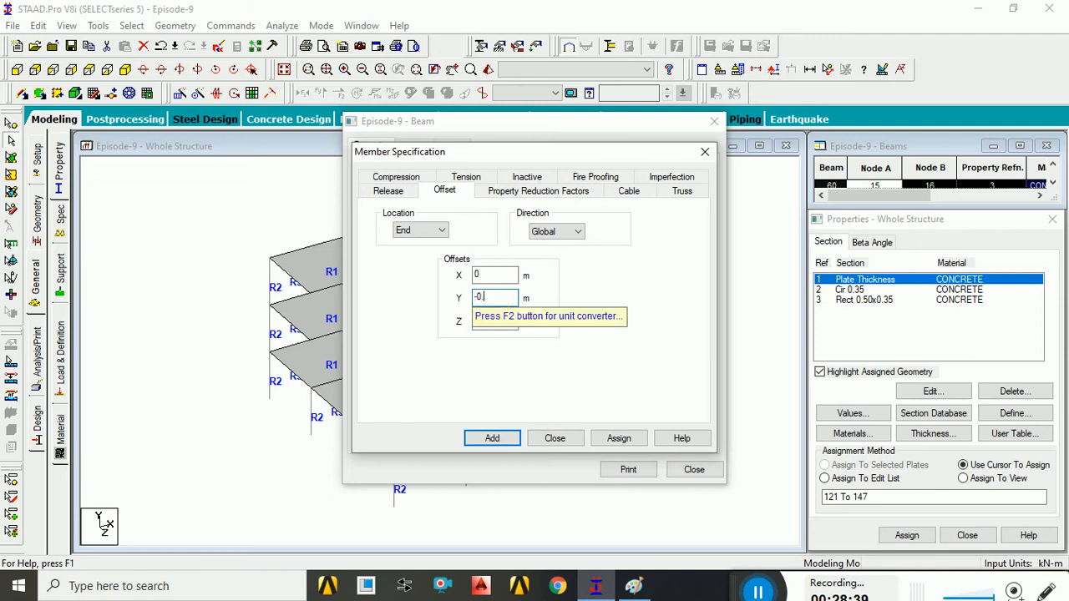
click(500, 443)
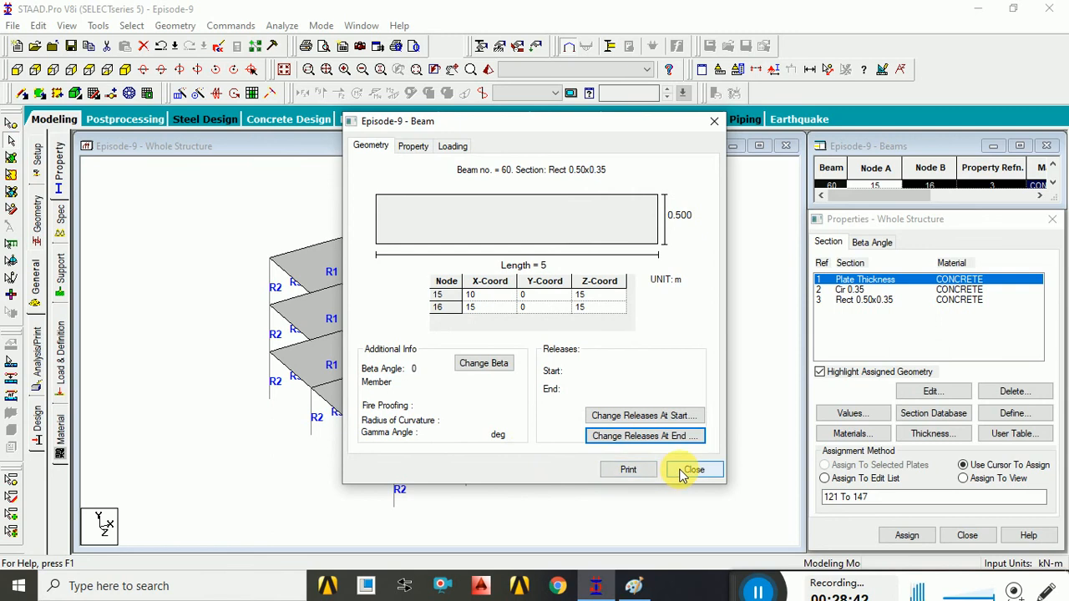
click(692, 469)
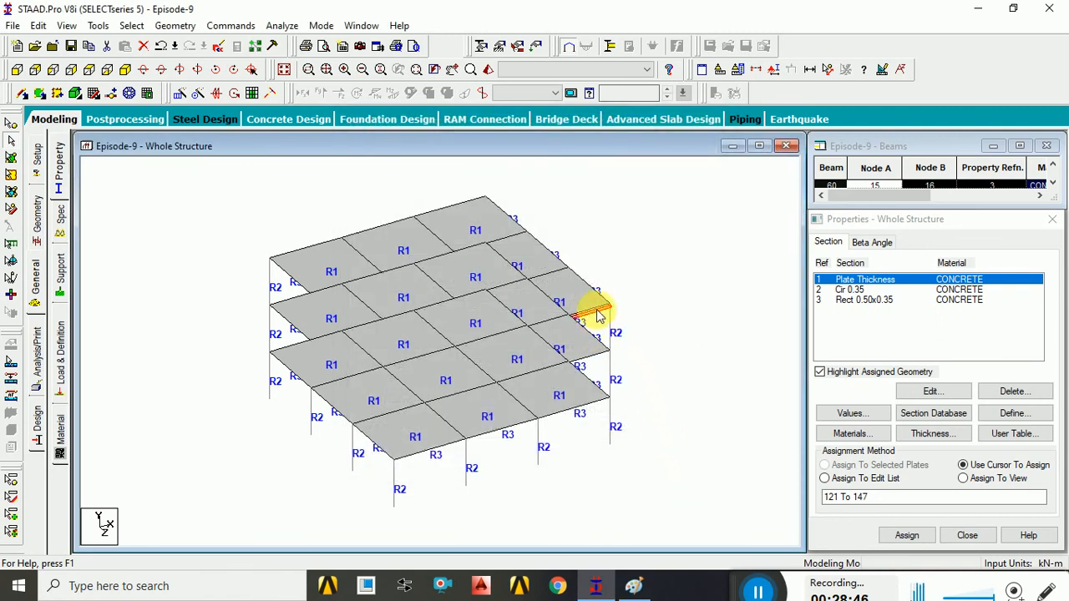
Step: Examine the offset beam together with its adjoining top-floor corner slab plate in a rotated 3D rendered view, and close the section properties
scroll(596, 334, up, 1)
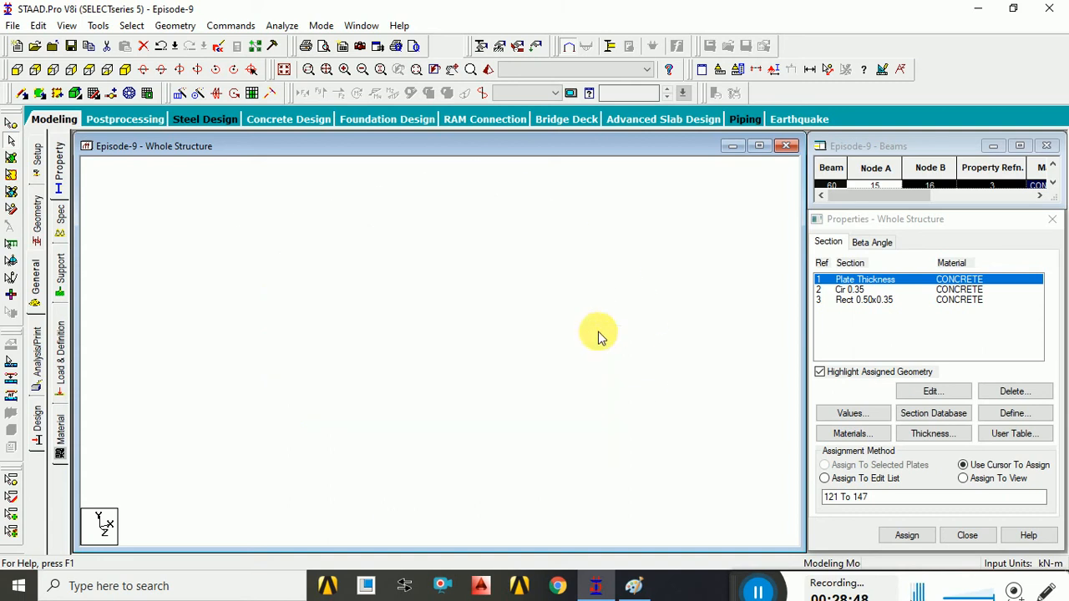
scroll(640, 317, up, 1)
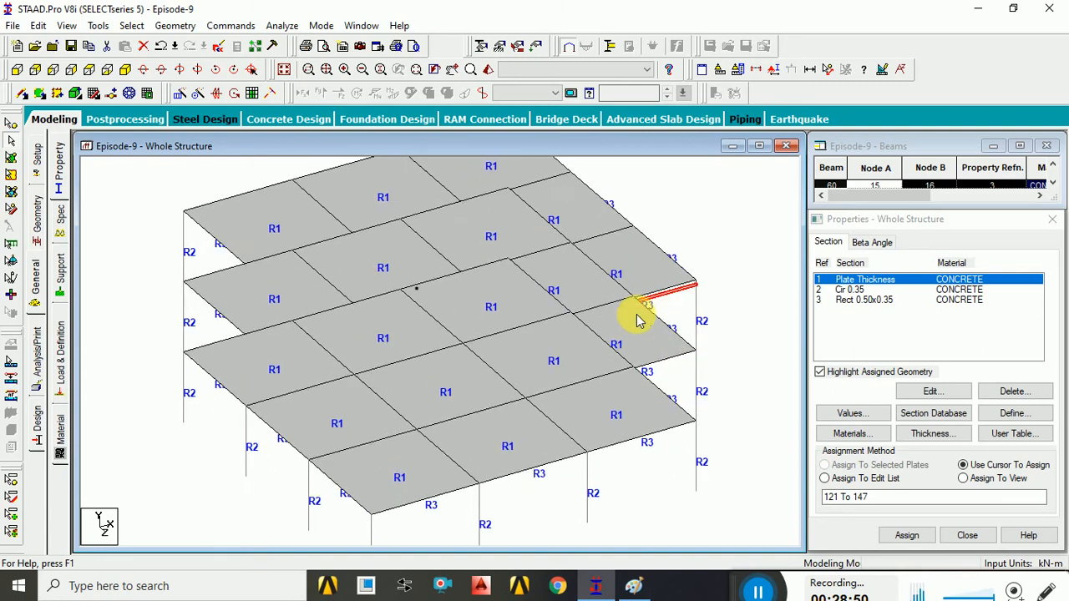
scroll(678, 336, up, 1)
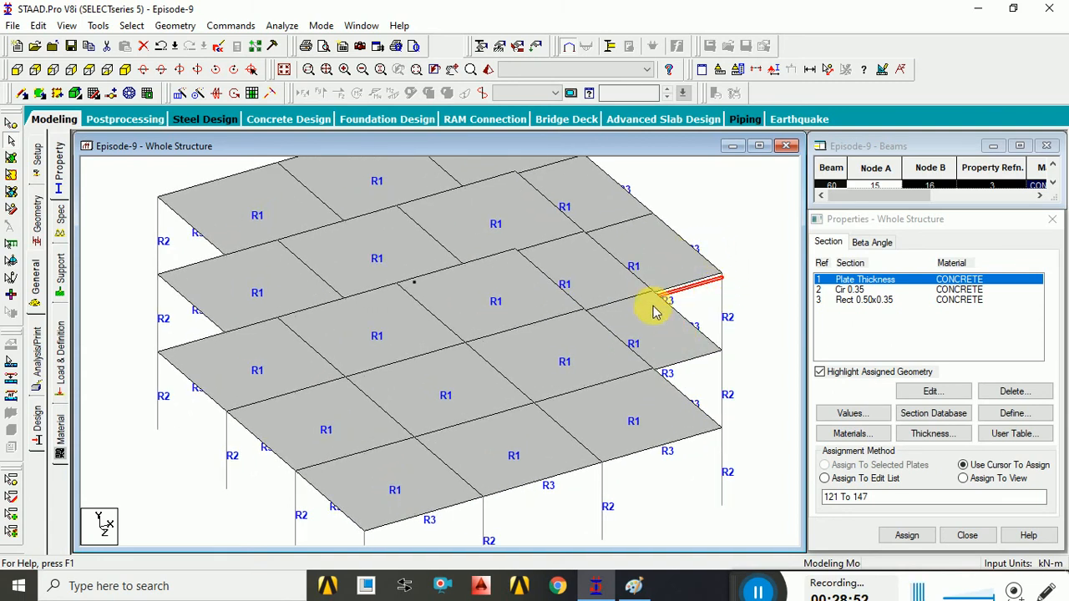
scroll(720, 290, up, 1)
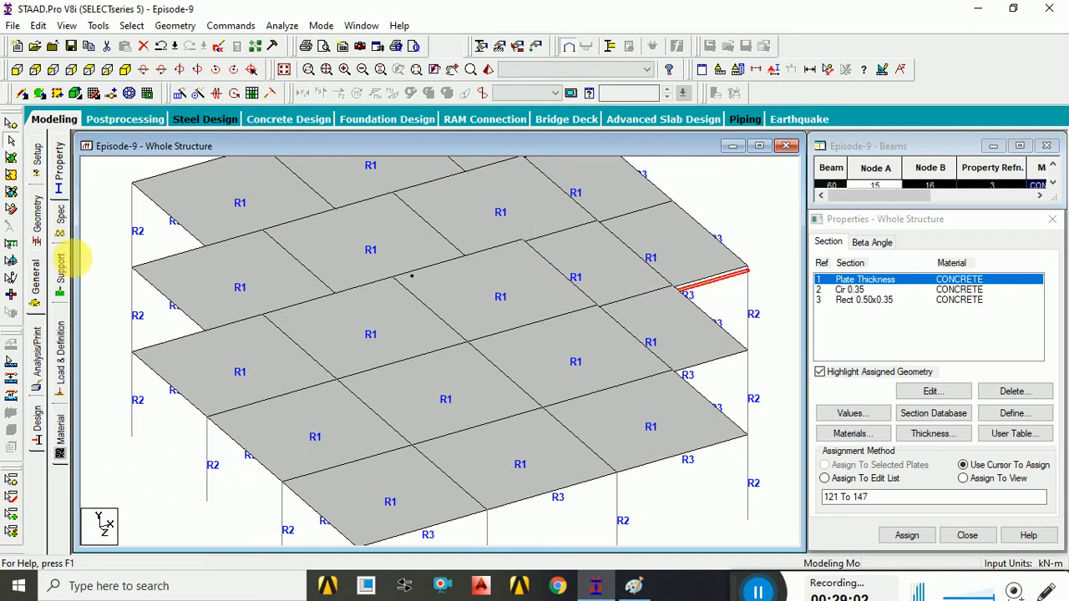
click(11, 208)
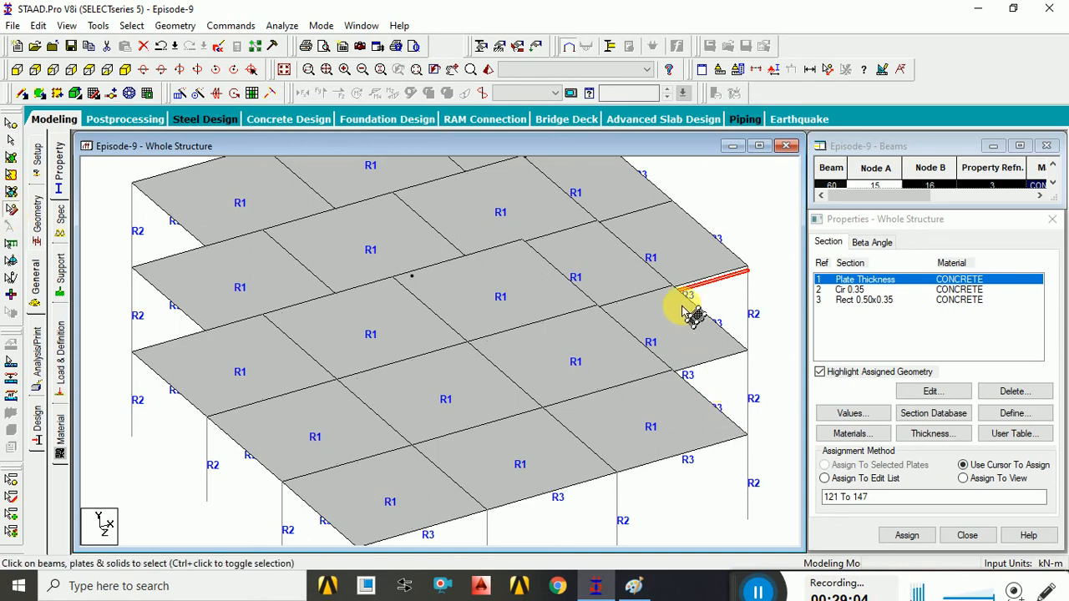
click(739, 305)
click(725, 278)
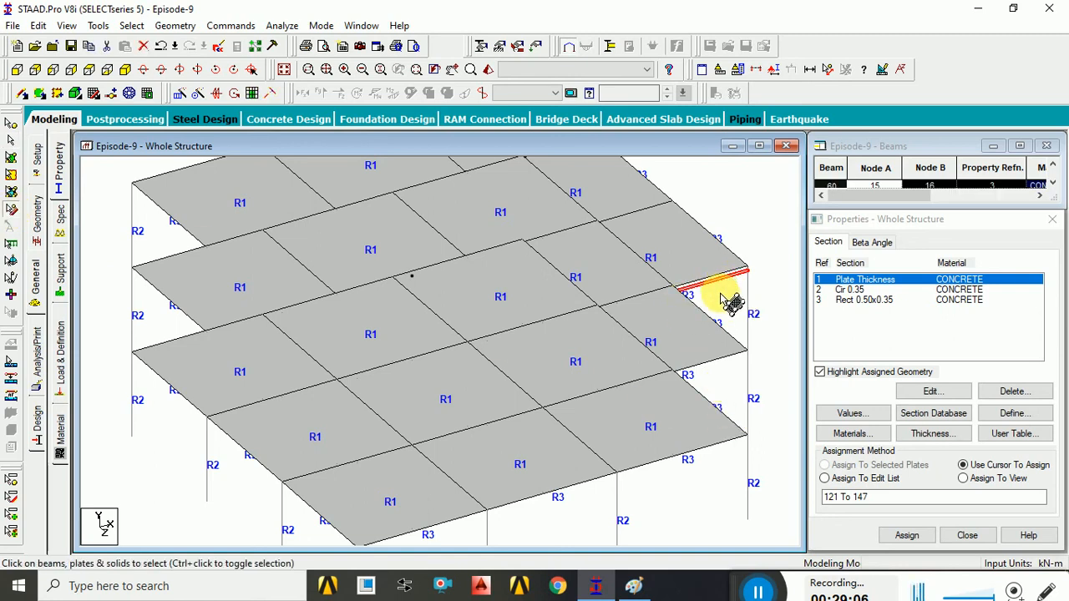
click(711, 266)
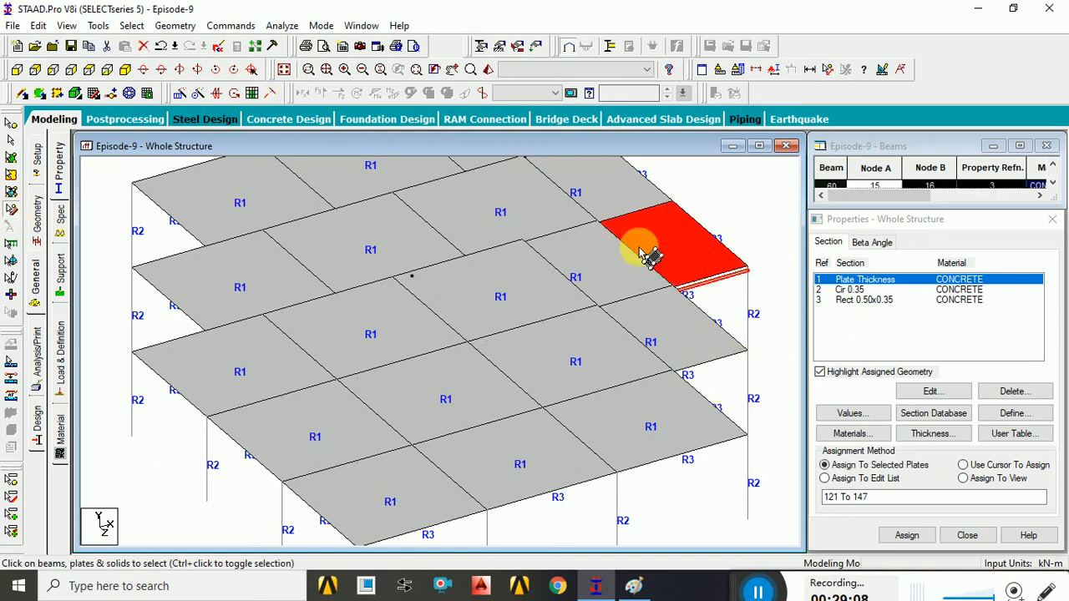
click(485, 72)
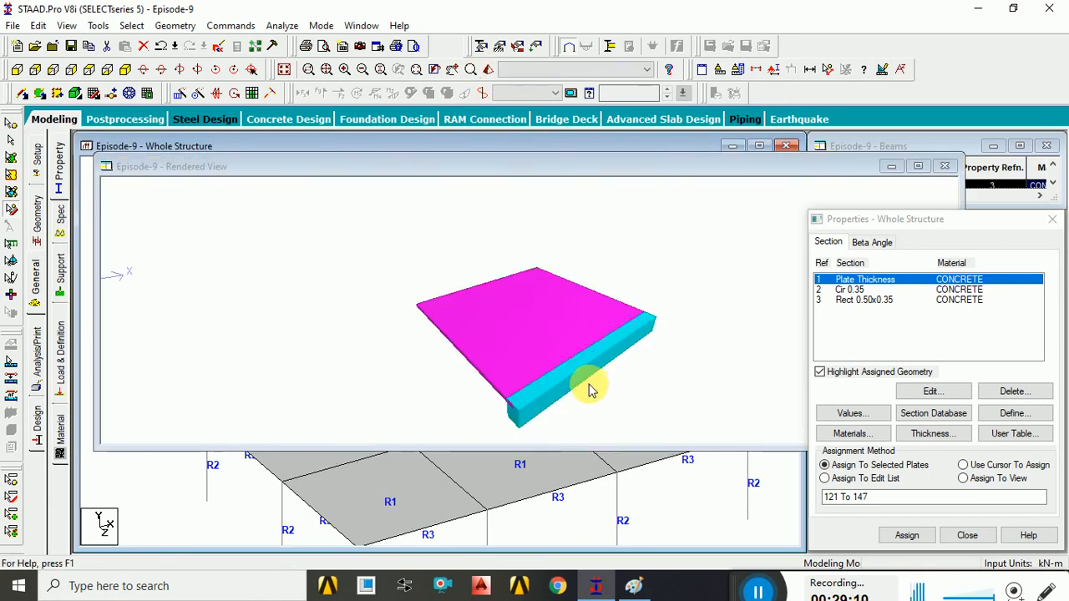
drag(589, 391, 618, 367)
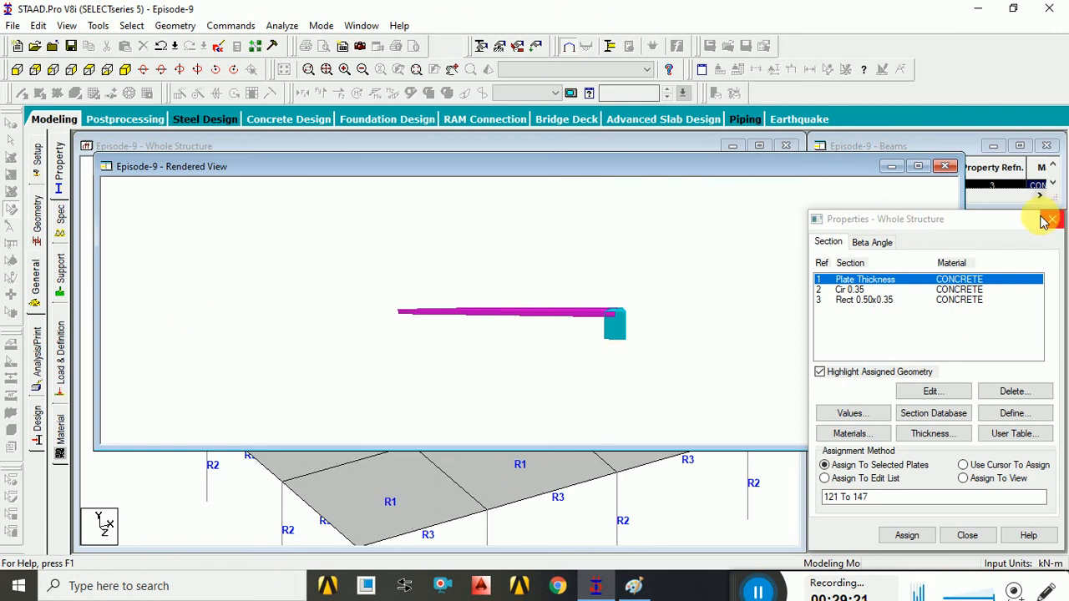
click(944, 166)
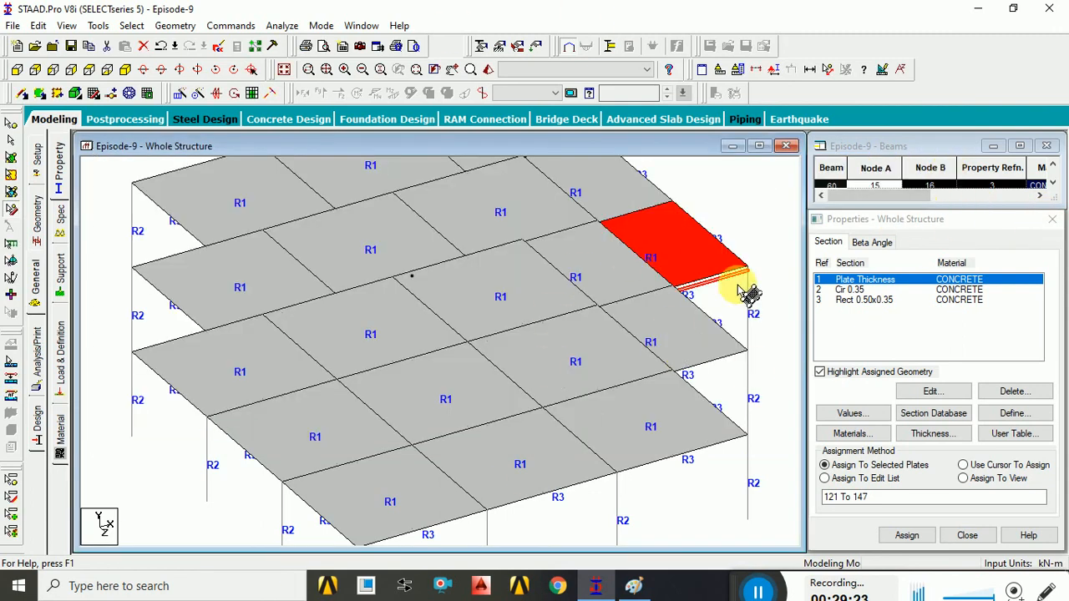
click(1052, 220)
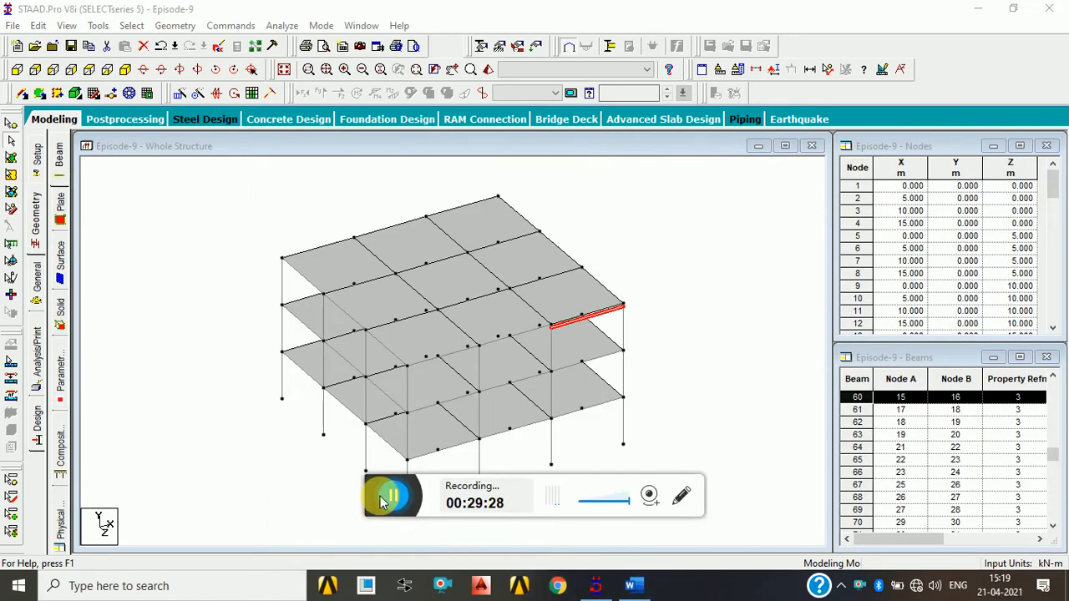
Step: Examine the offset top-floor beam against the other floor beams in the isometric and front views
drag(391, 495, 733, 595)
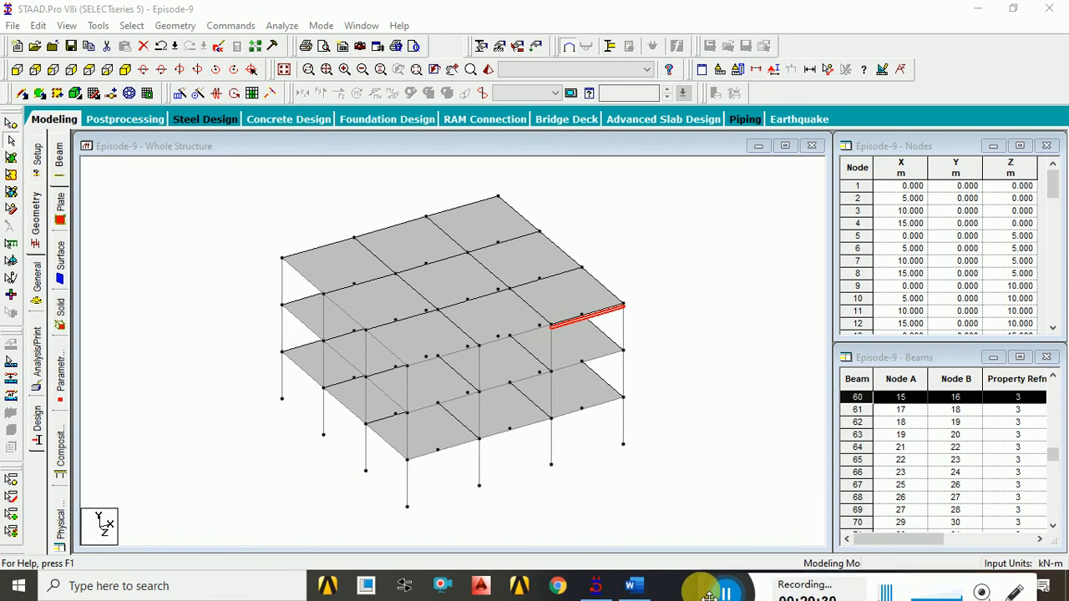
scroll(625, 330, up, 2)
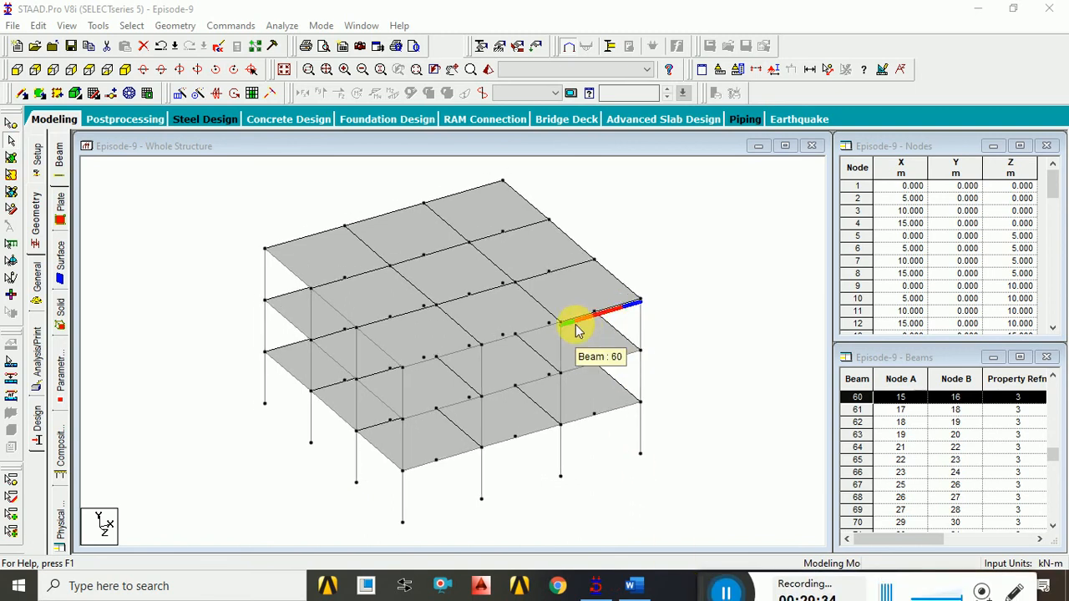
scroll(576, 330, up, 1)
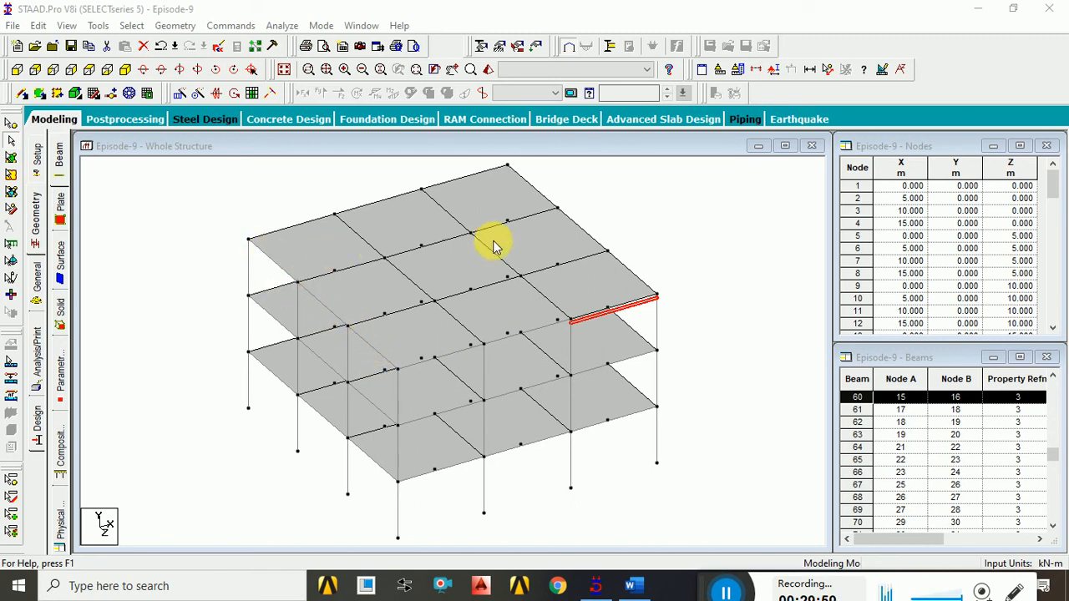
click(632, 244)
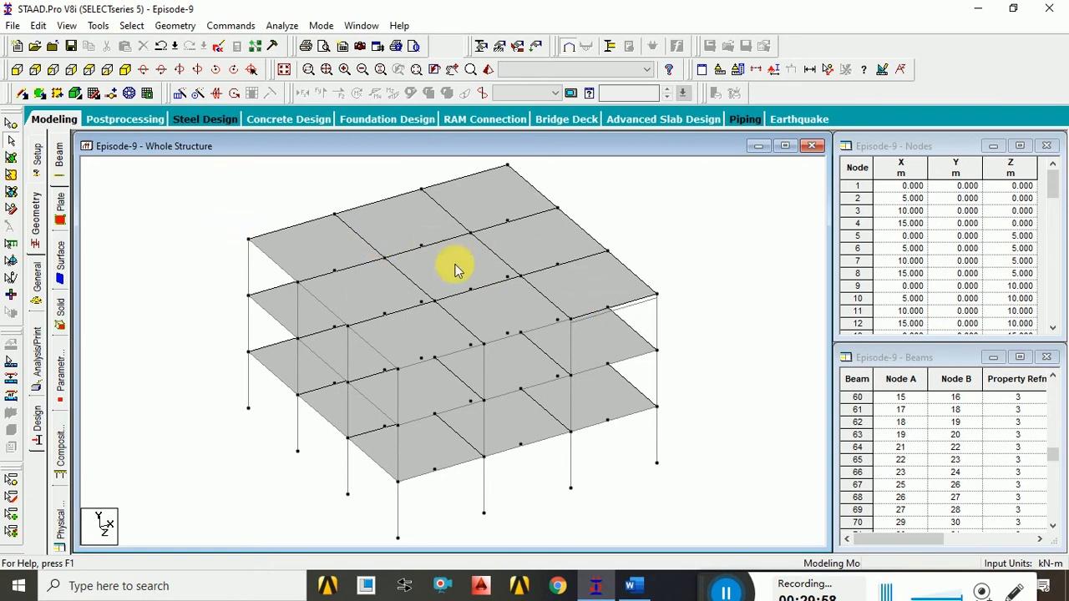
click(597, 323)
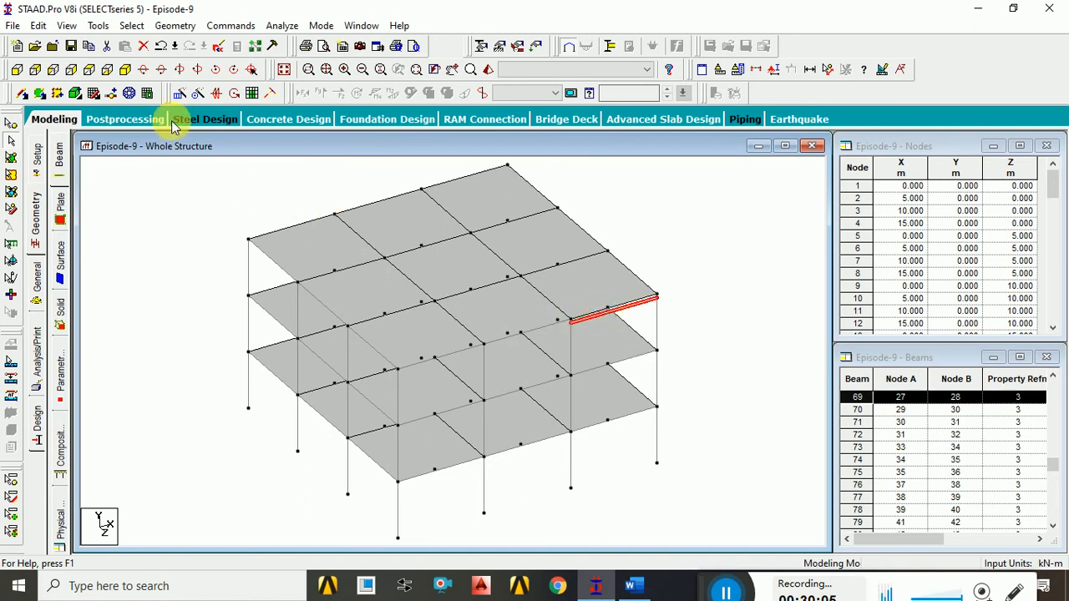
click(17, 69)
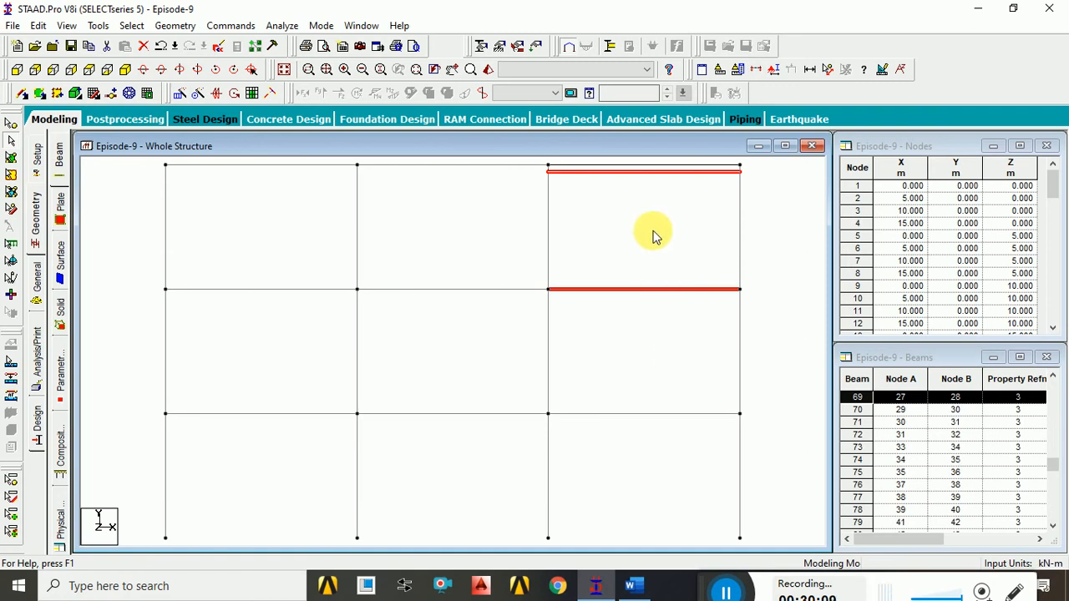
click(755, 215)
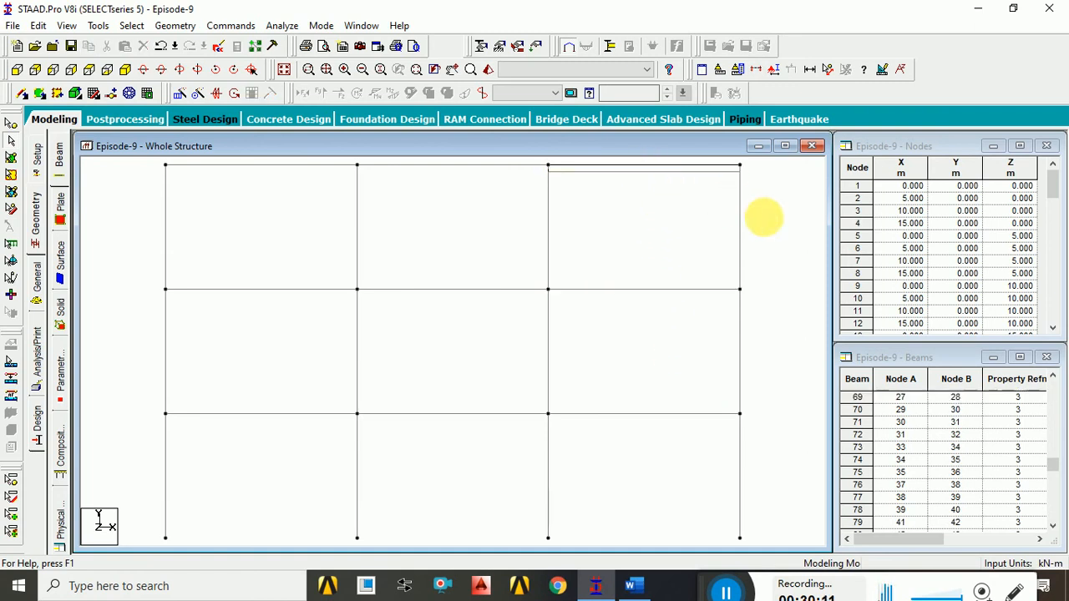
click(703, 172)
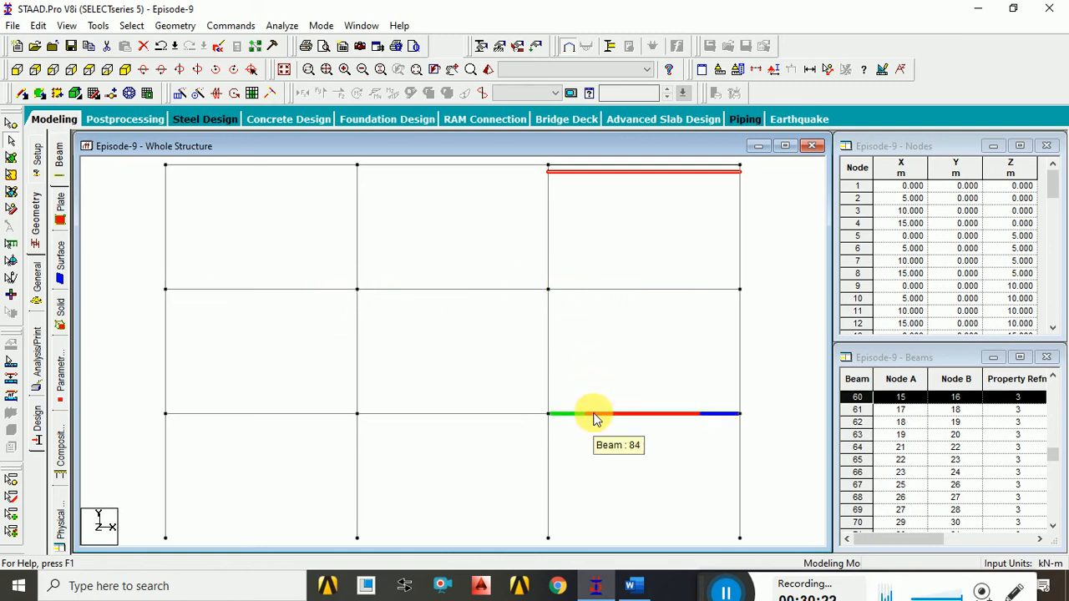
click(511, 413)
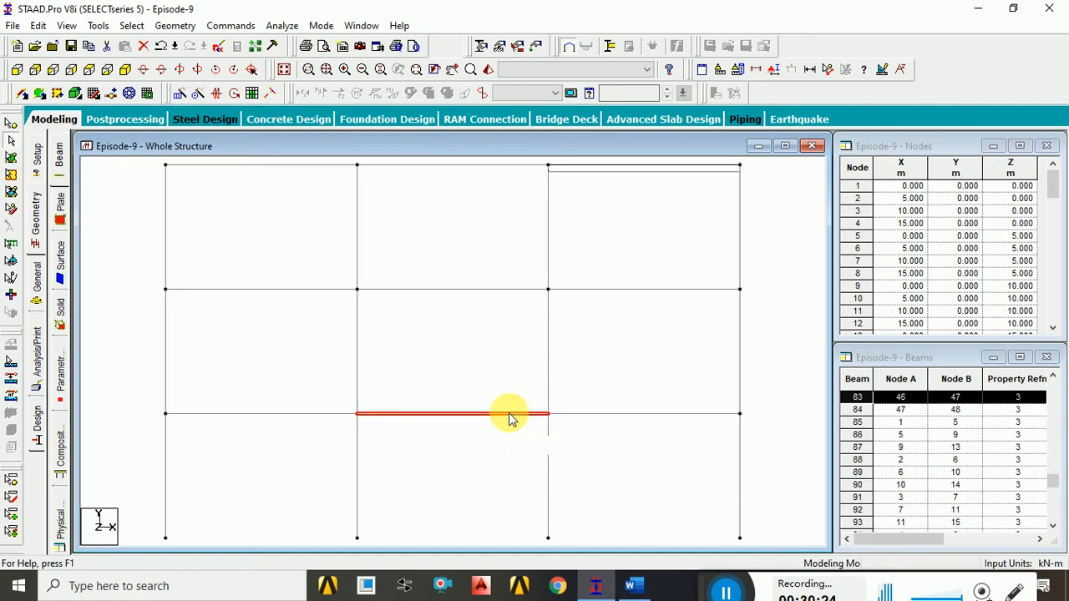
click(339, 413)
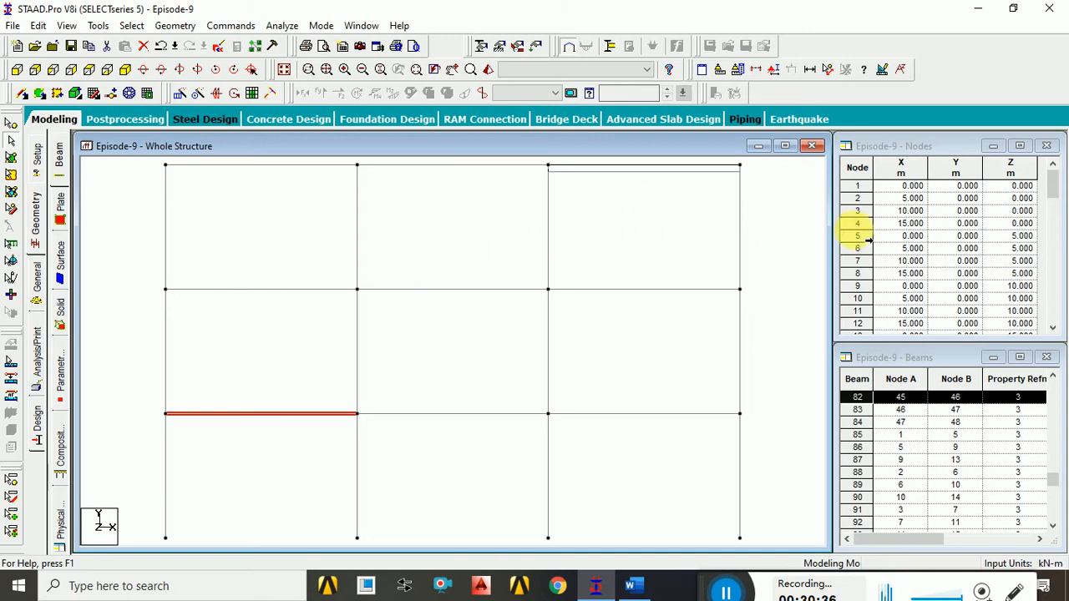
Step: Select all beams of the three floors in the front view and check the selection in the isometric view
click(174, 179)
drag(159, 164, 755, 201)
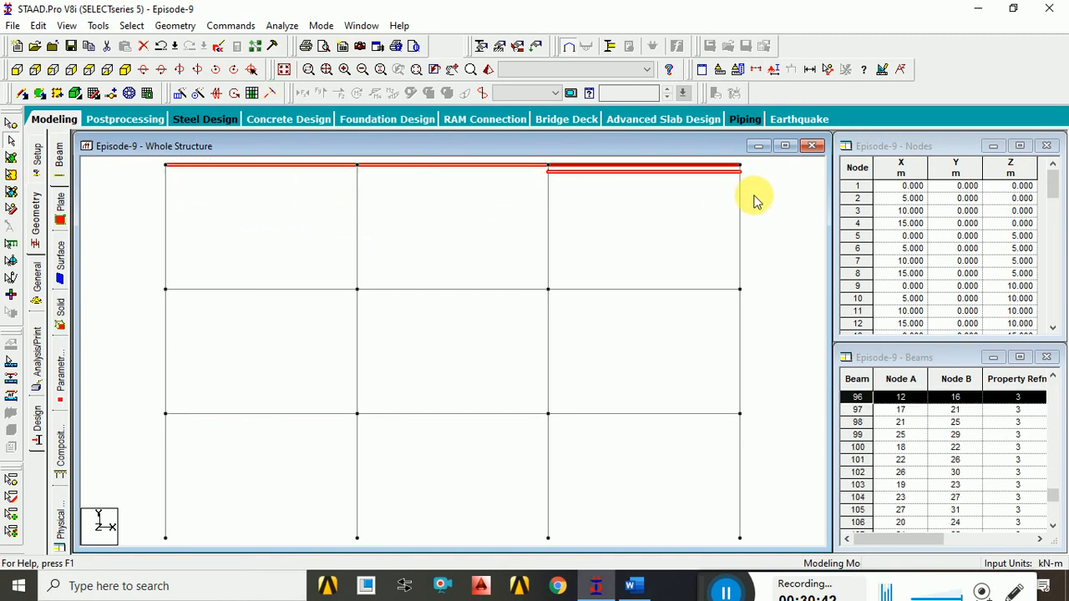
drag(136, 260, 760, 305)
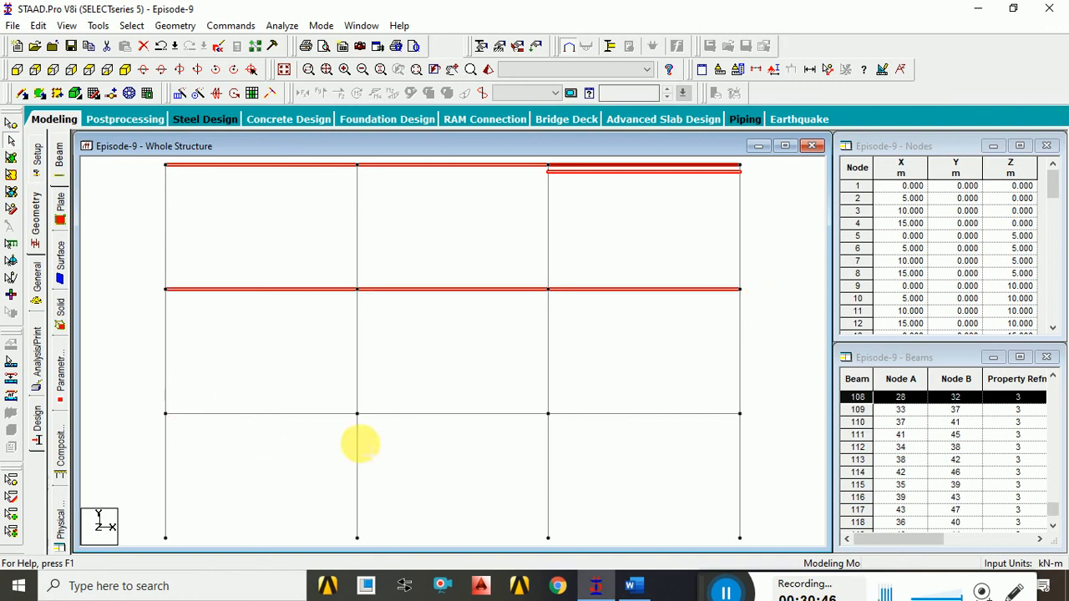
drag(151, 391, 761, 429)
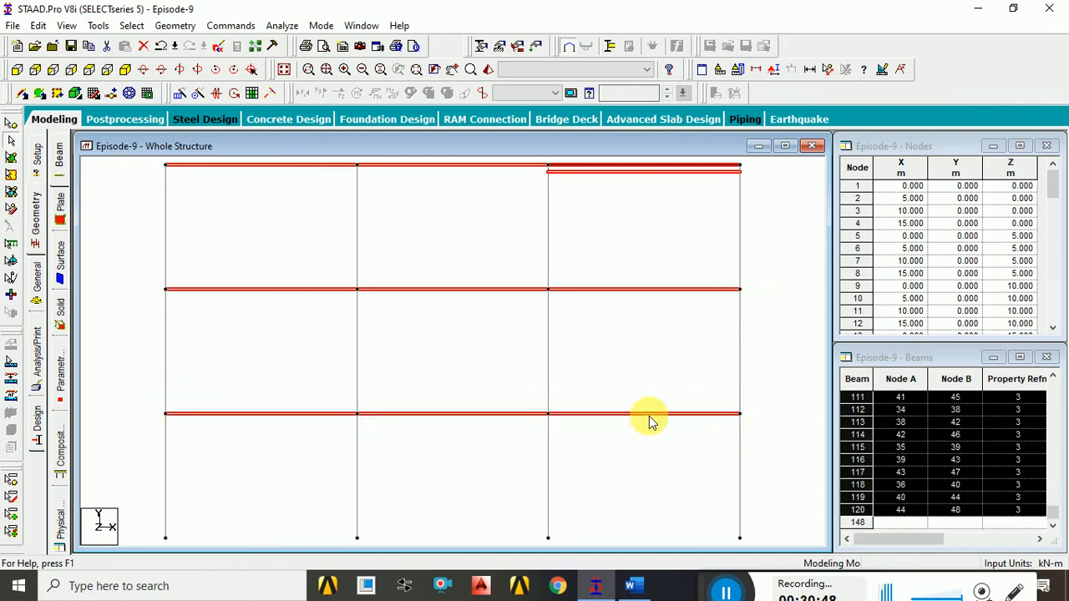
click(282, 69)
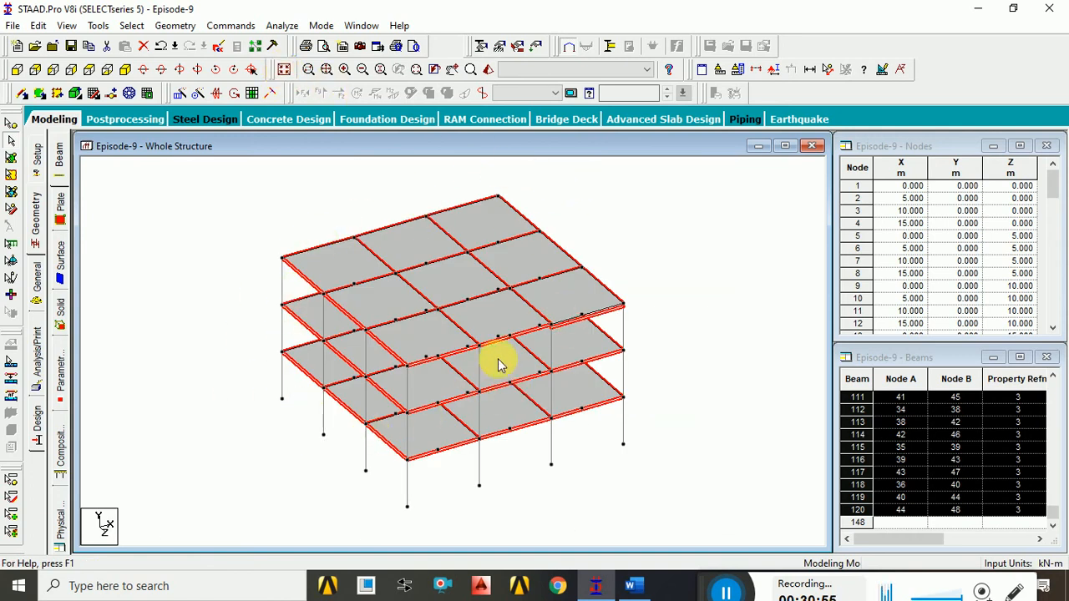
Step: Show the whole structure in the front view and bring up the list of beam offset specifications beside the model
click(16, 71)
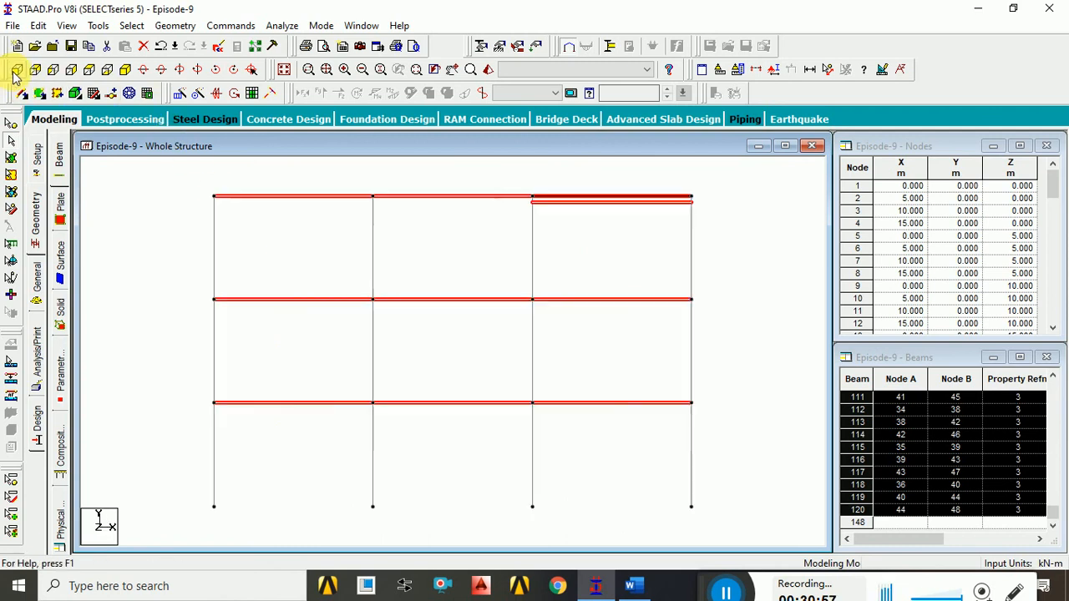
click(37, 275)
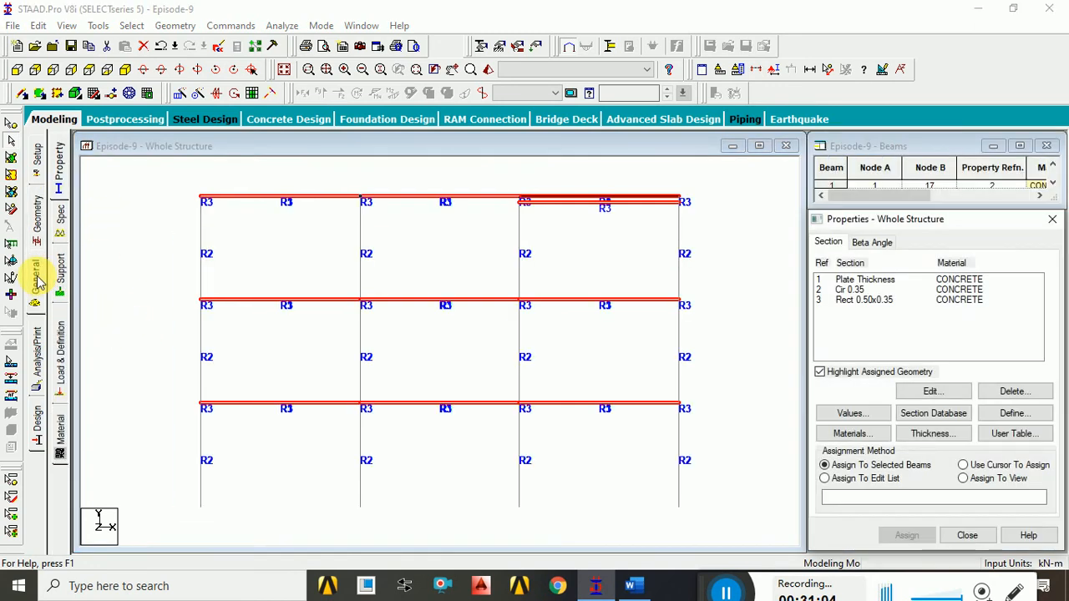
click(66, 221)
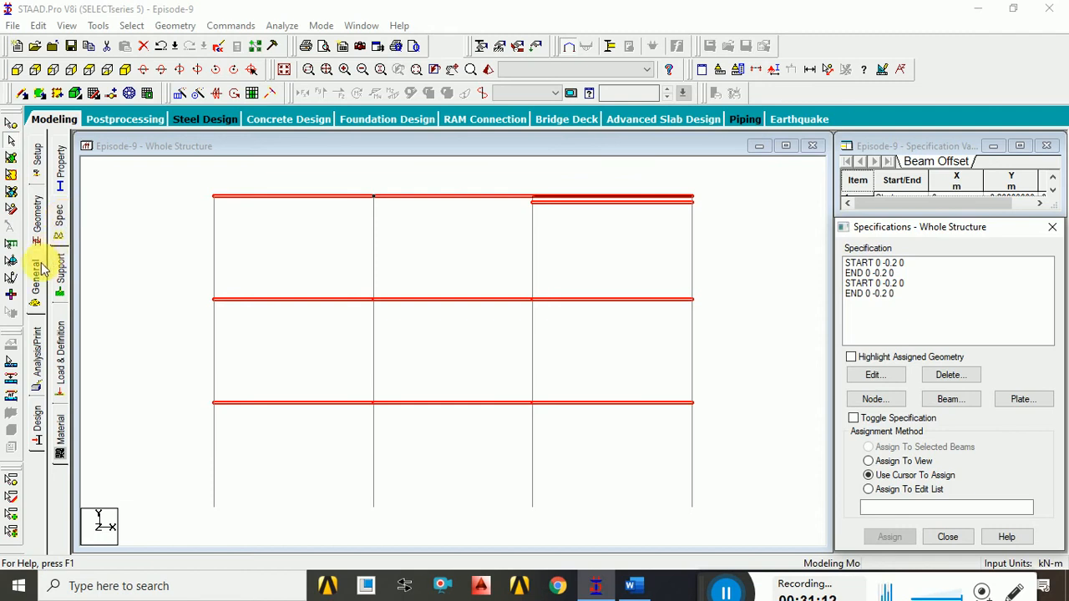
click(37, 279)
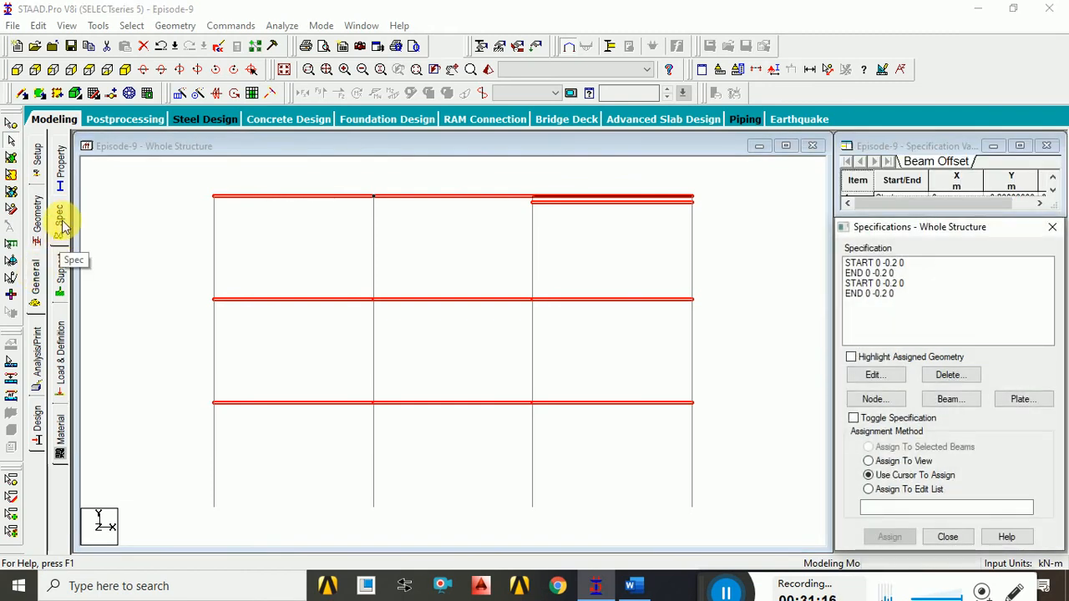
click(63, 225)
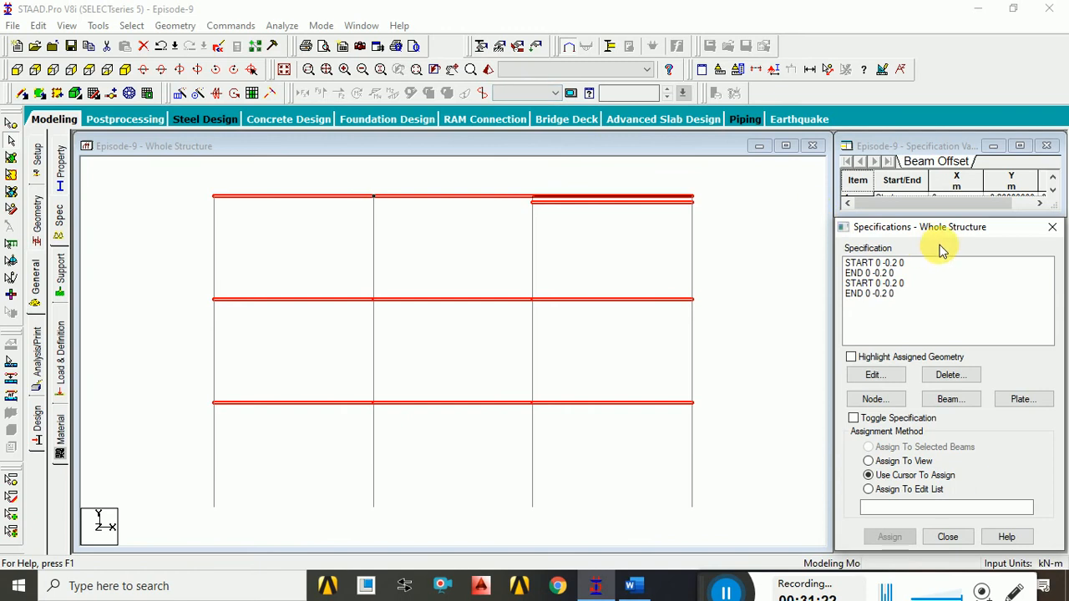
drag(935, 234, 807, 126)
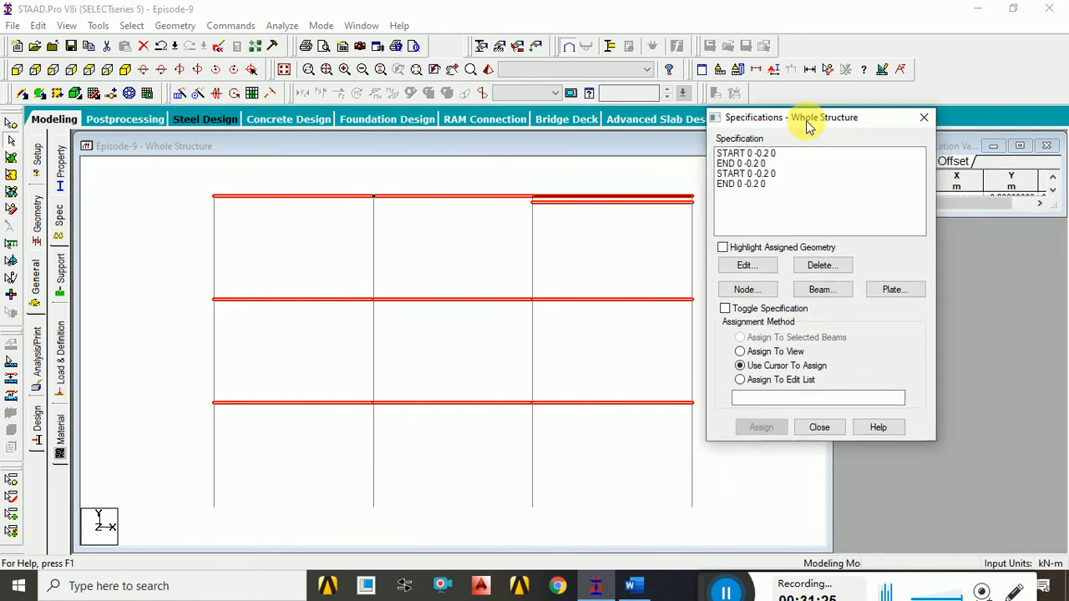
Step: Assign the first start offset specification (START 0 -0.2 0) to all selected beams of the three floors
click(749, 155)
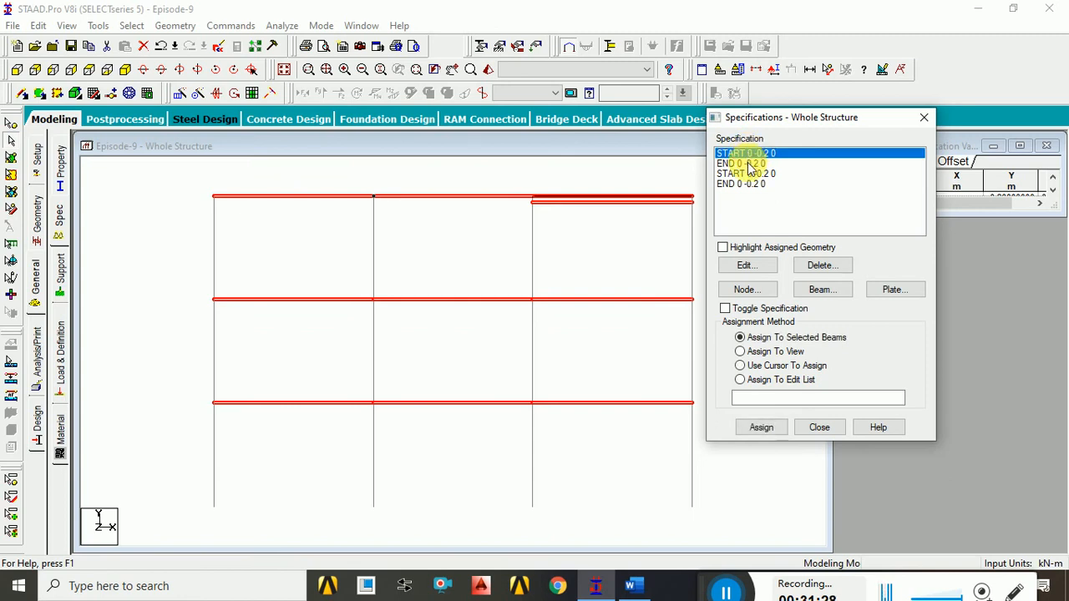
click(749, 163)
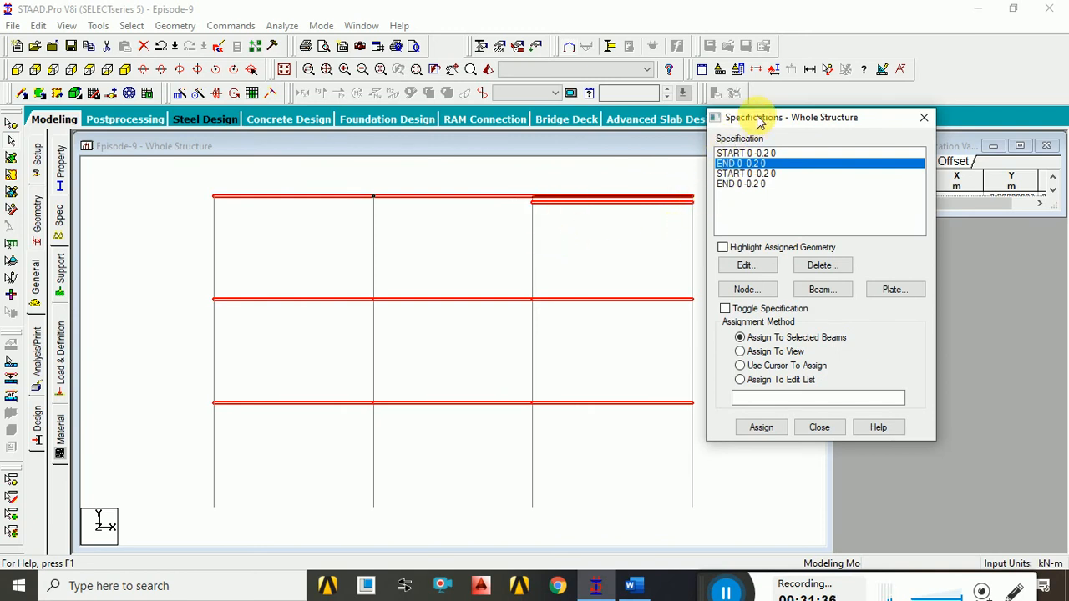
drag(754, 118, 850, 124)
click(836, 159)
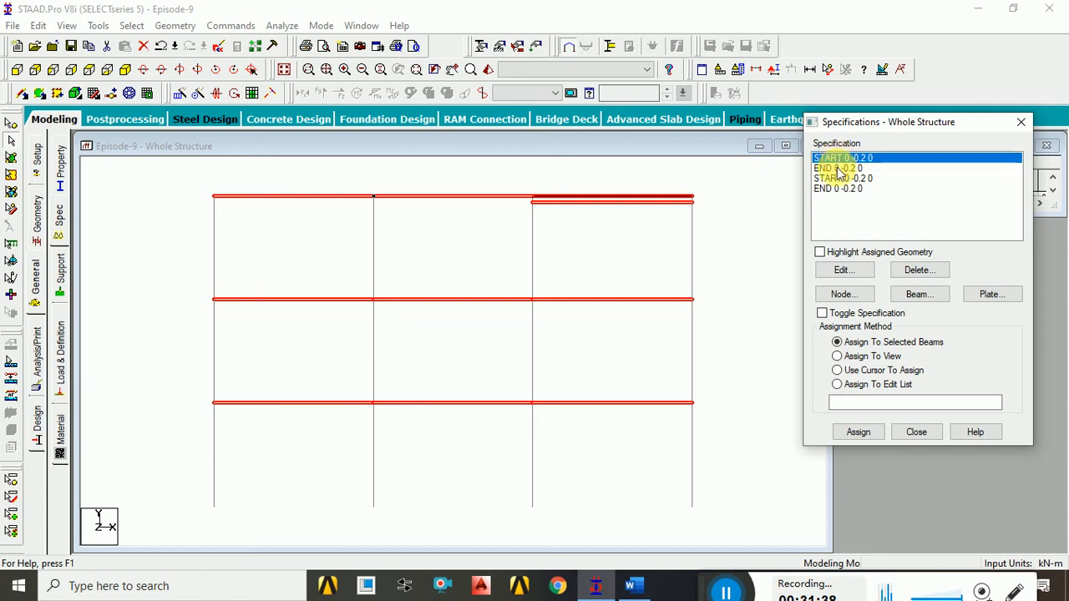
click(837, 170)
click(839, 179)
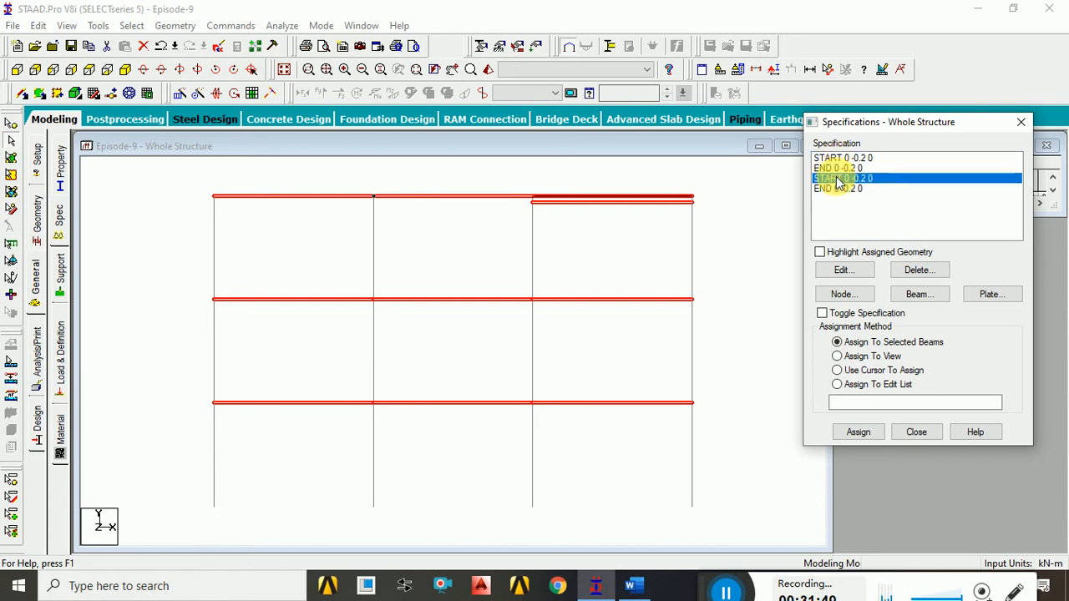
click(837, 189)
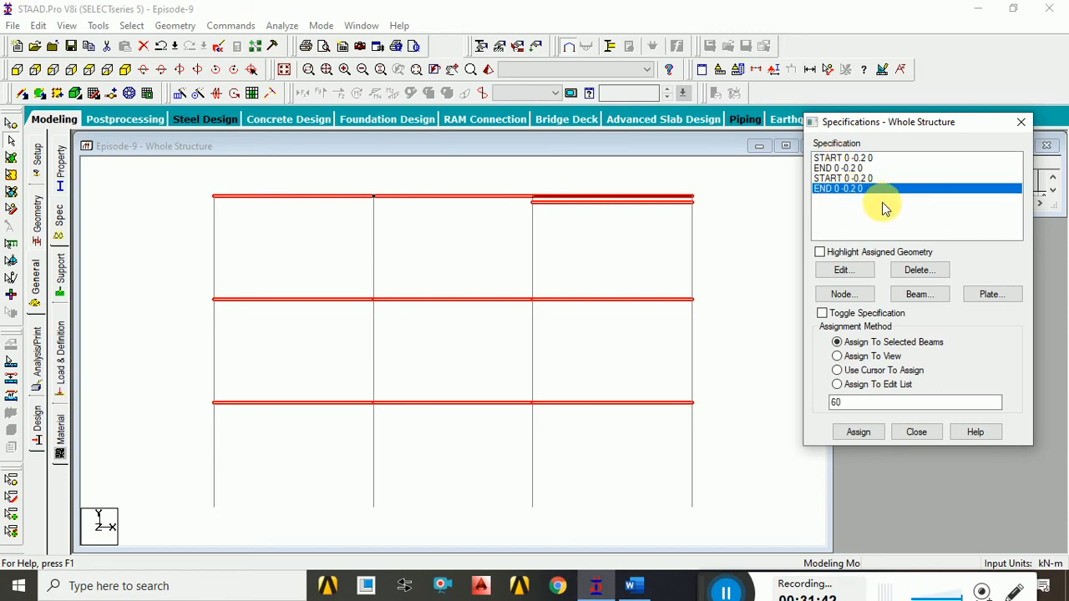
click(829, 158)
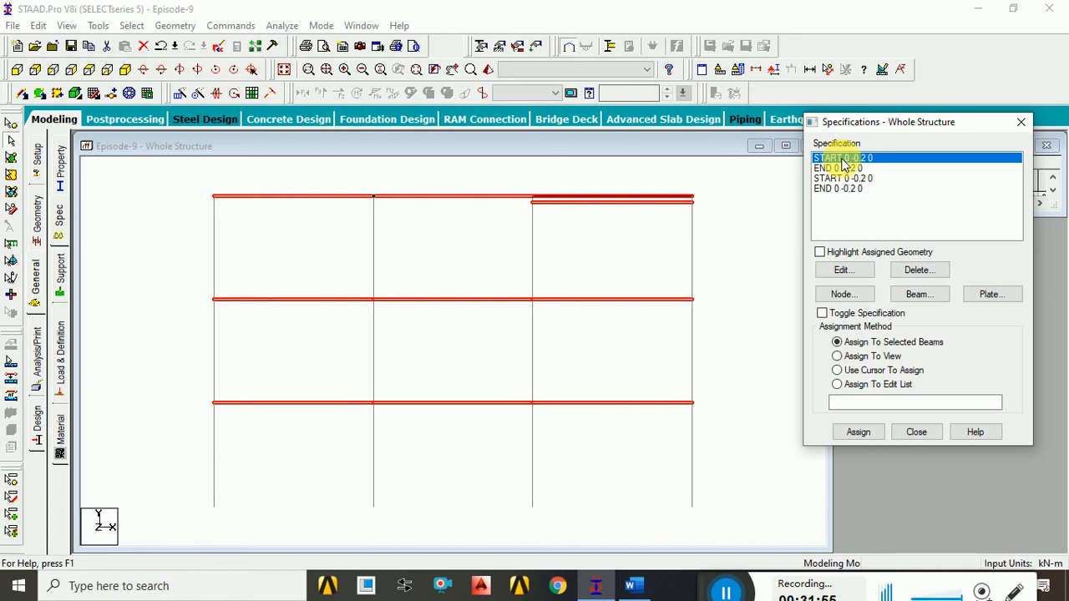
click(871, 433)
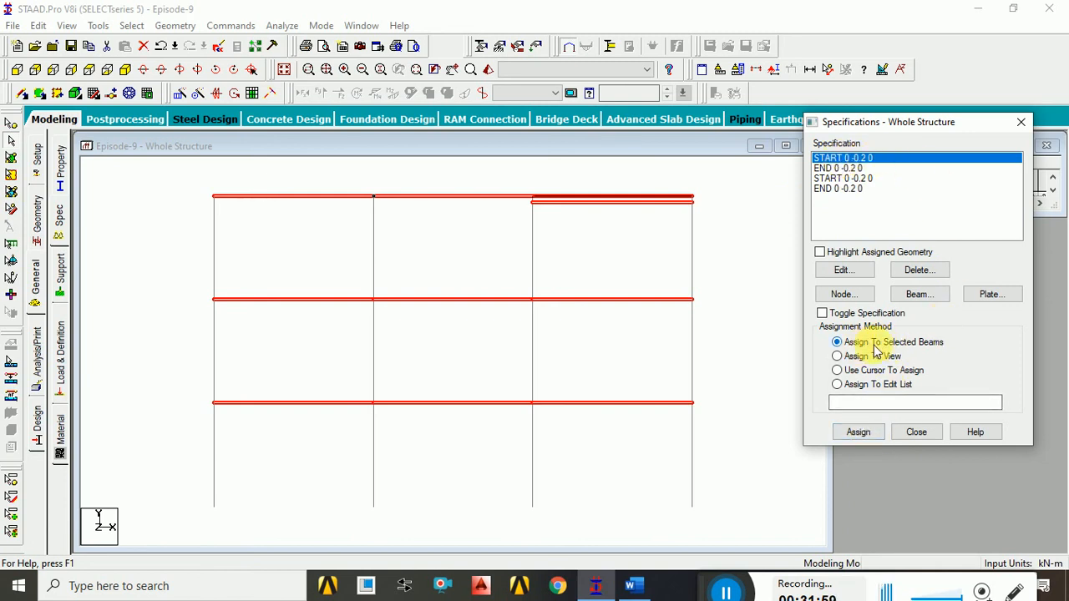
click(860, 434)
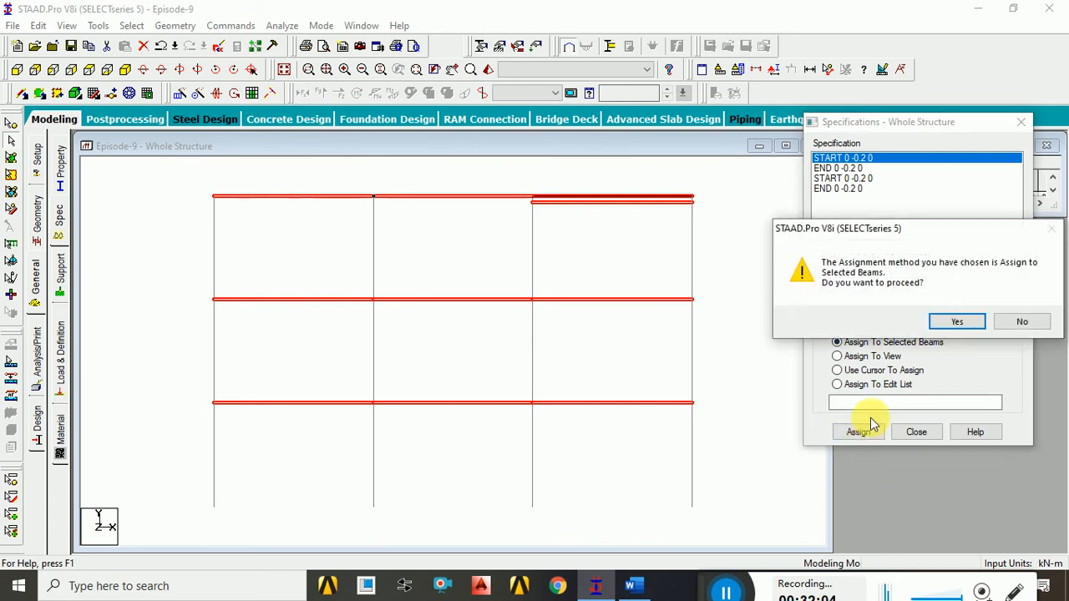
click(951, 321)
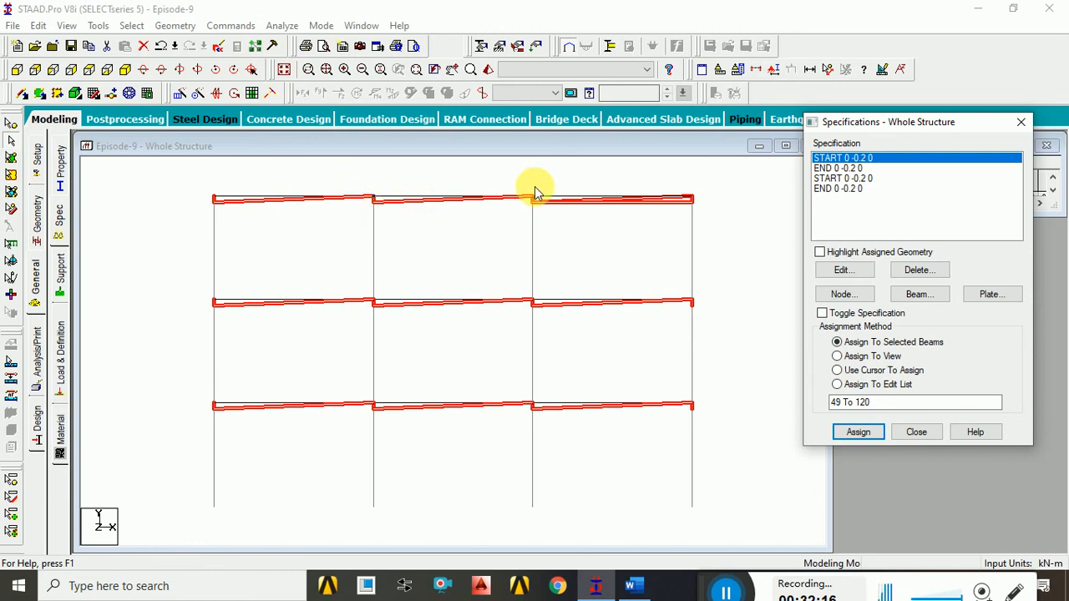
Step: Assign the first end offset specification (END 0 -0.2 0) to the same selected floor beams
click(829, 169)
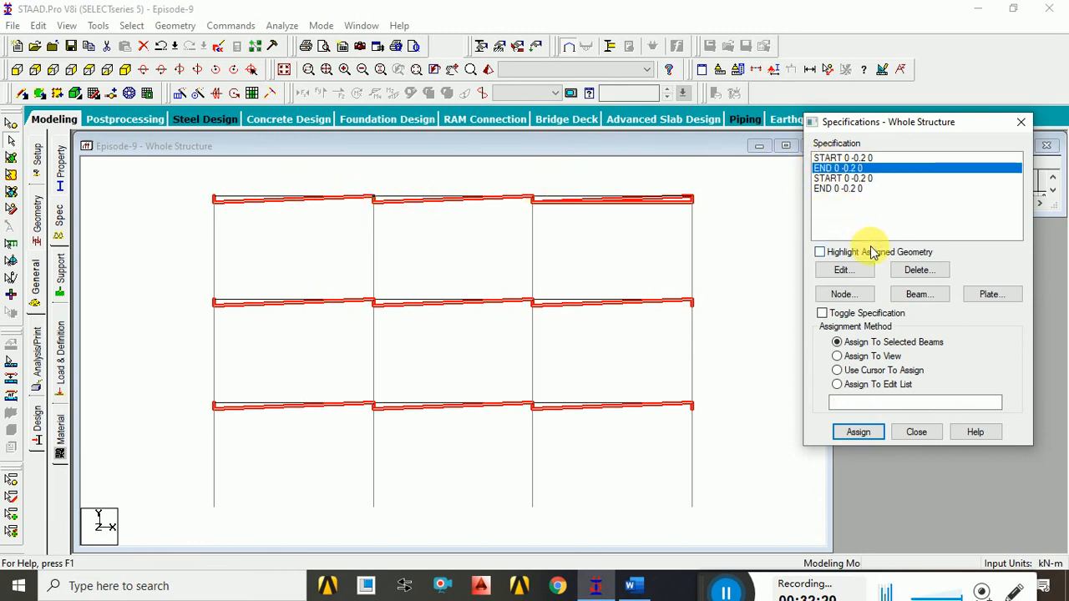
click(865, 433)
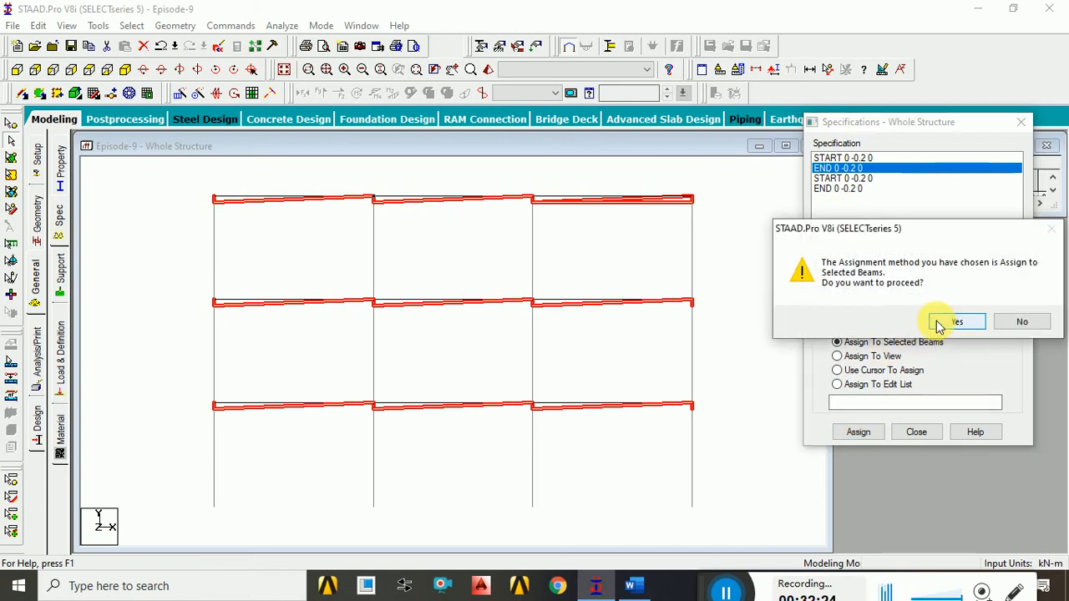
click(938, 323)
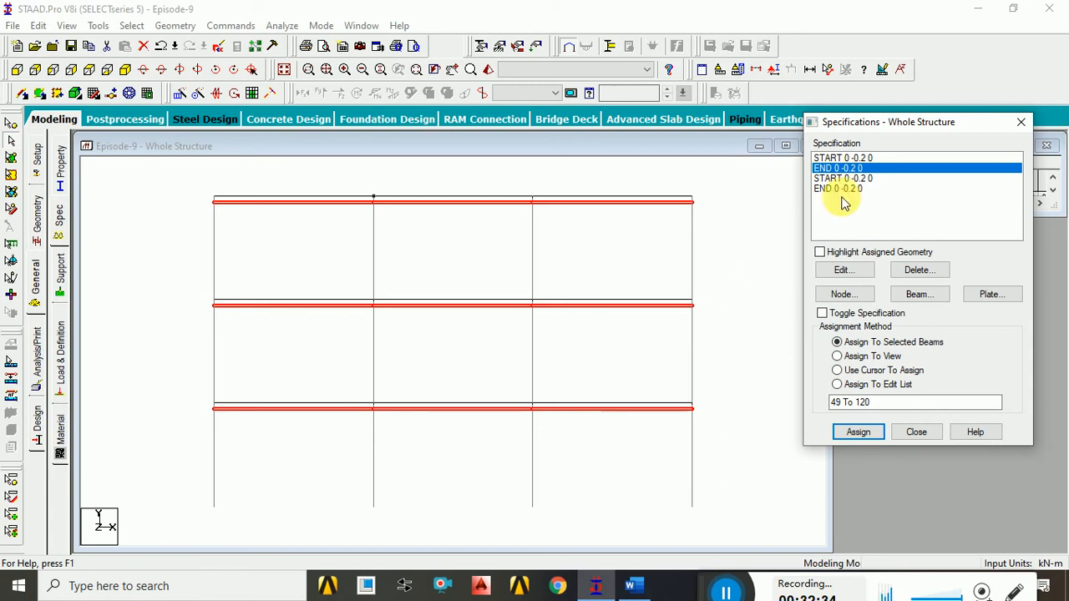
click(854, 159)
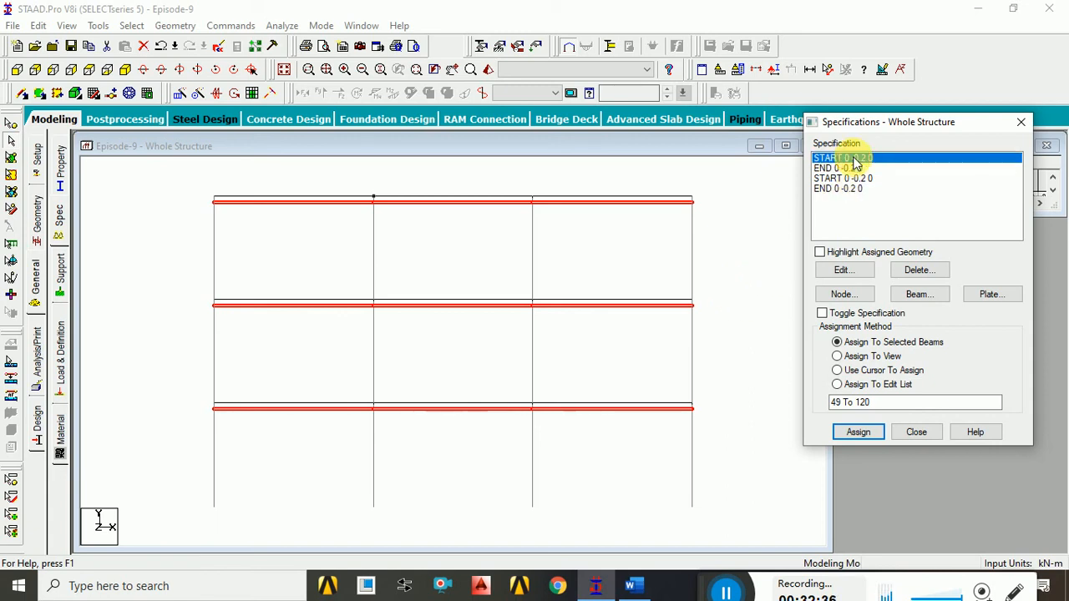
click(848, 168)
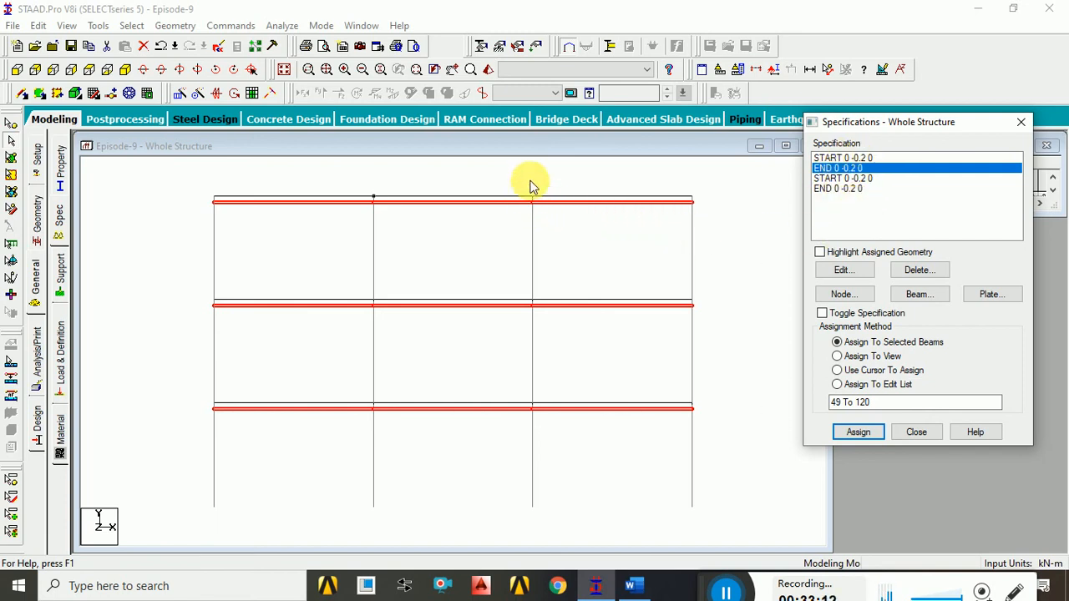
Step: Examine the offset floor beams, their nodes and the slab plates in the isometric view, and close the specifications
click(283, 69)
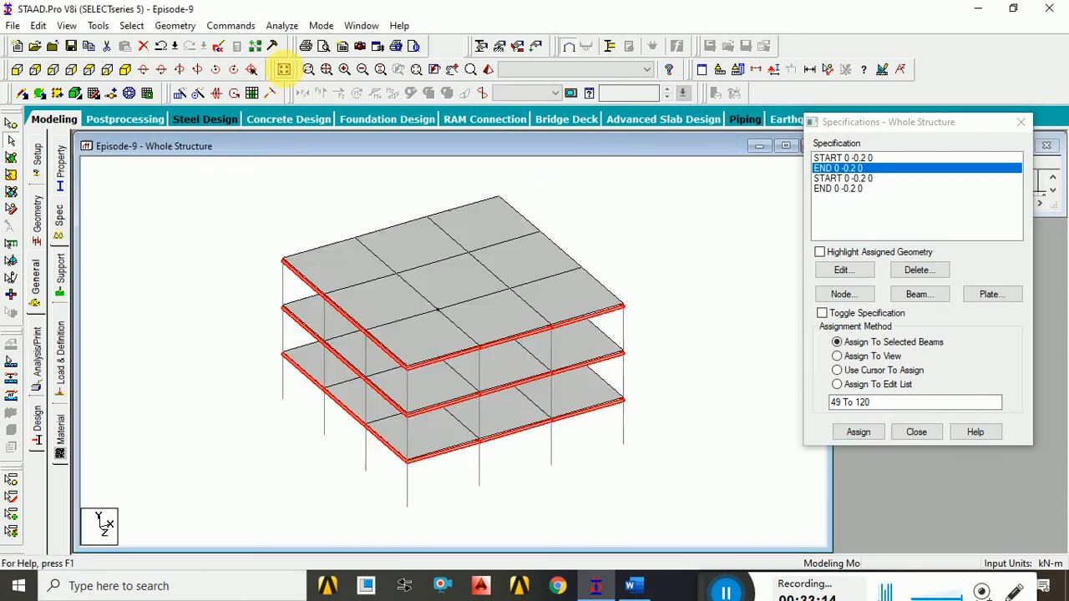
click(596, 324)
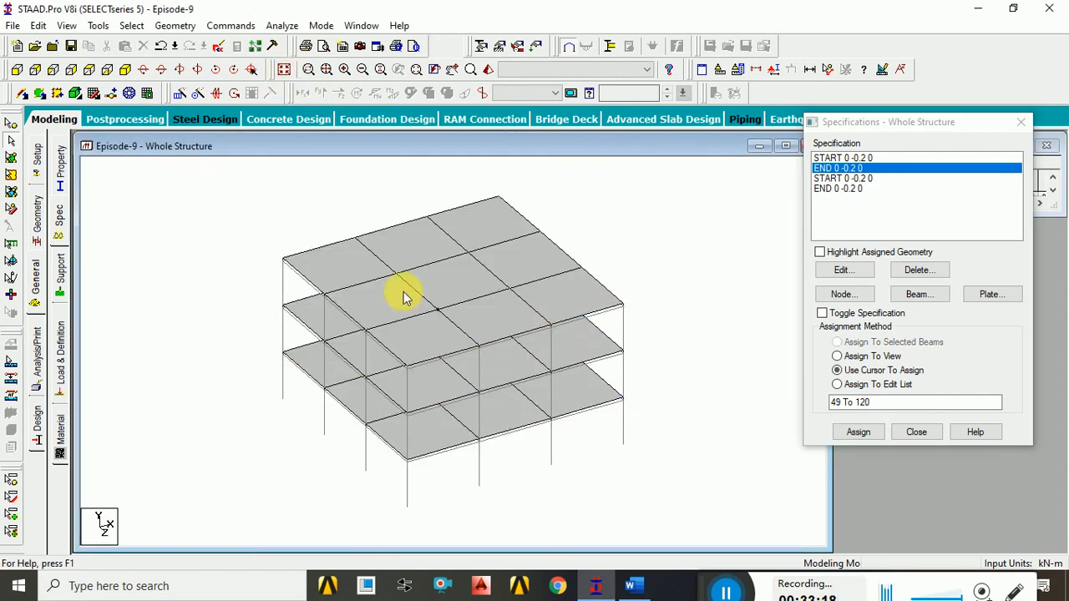
click(10, 124)
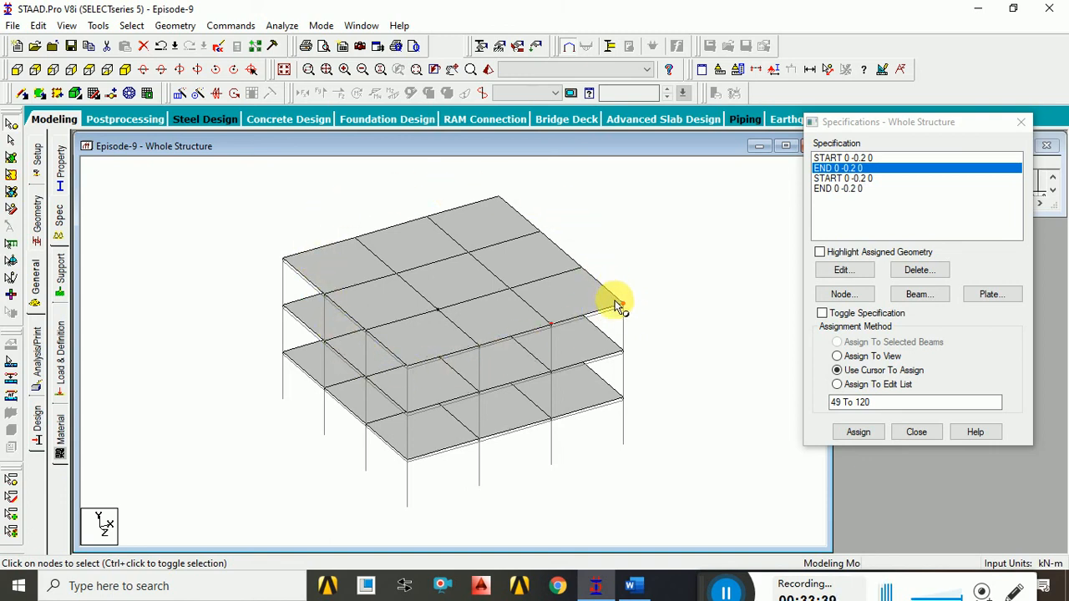
click(825, 159)
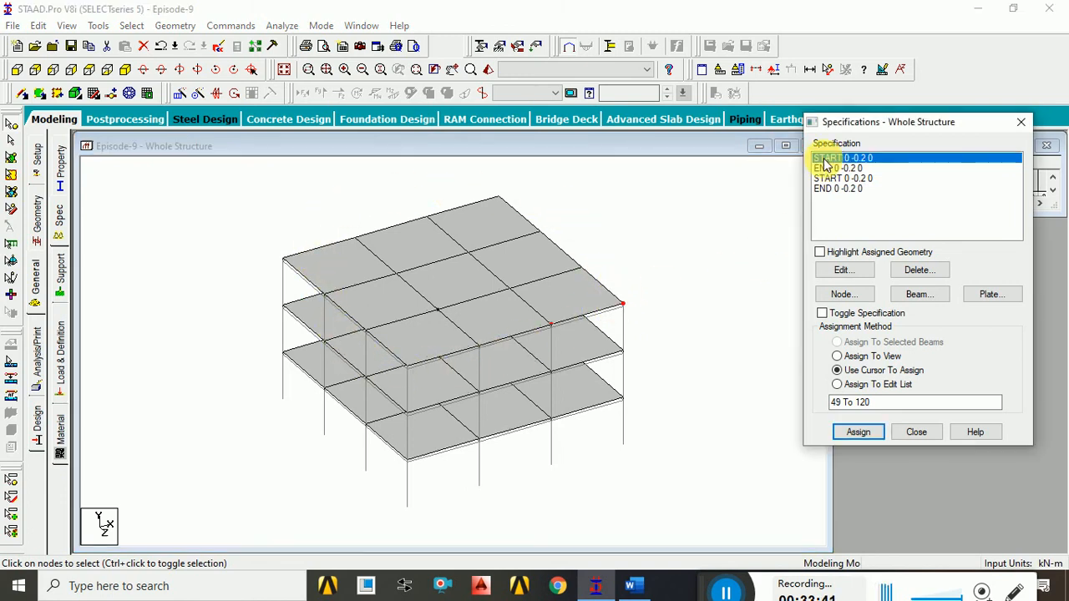
click(828, 169)
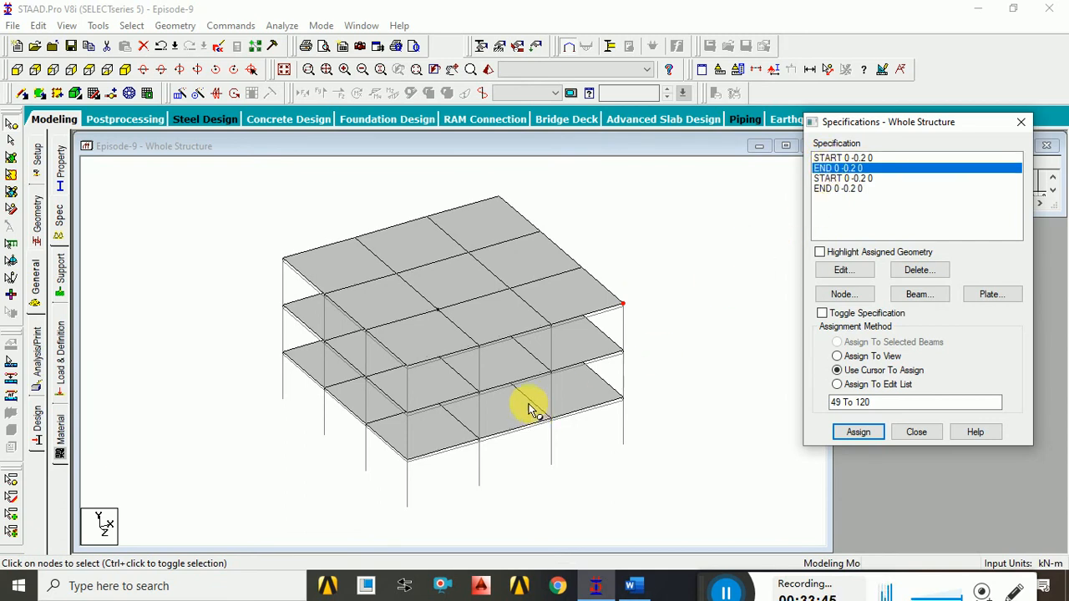
click(539, 313)
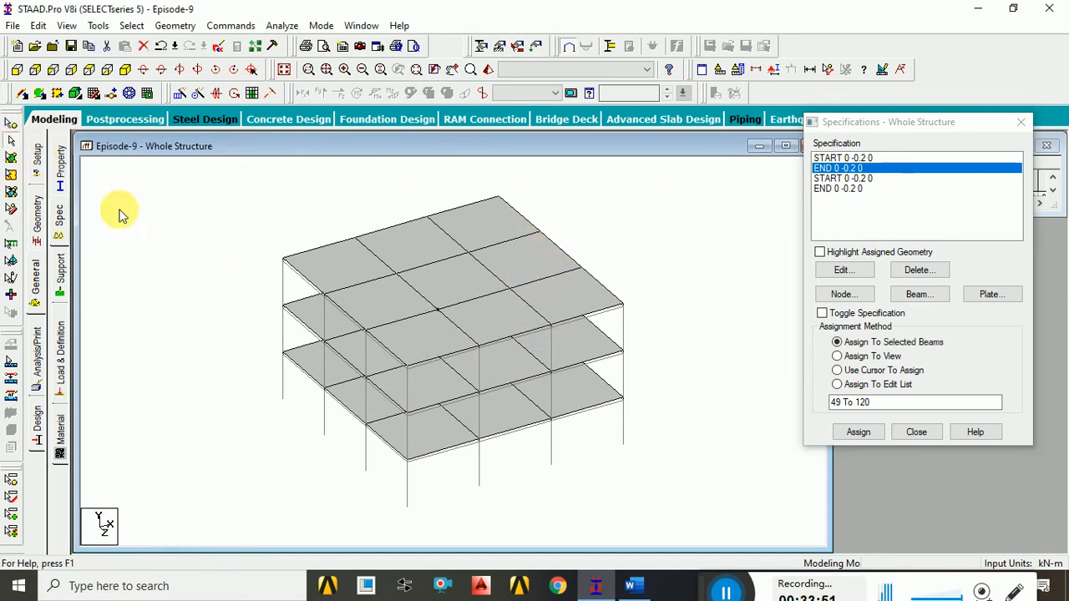
click(553, 273)
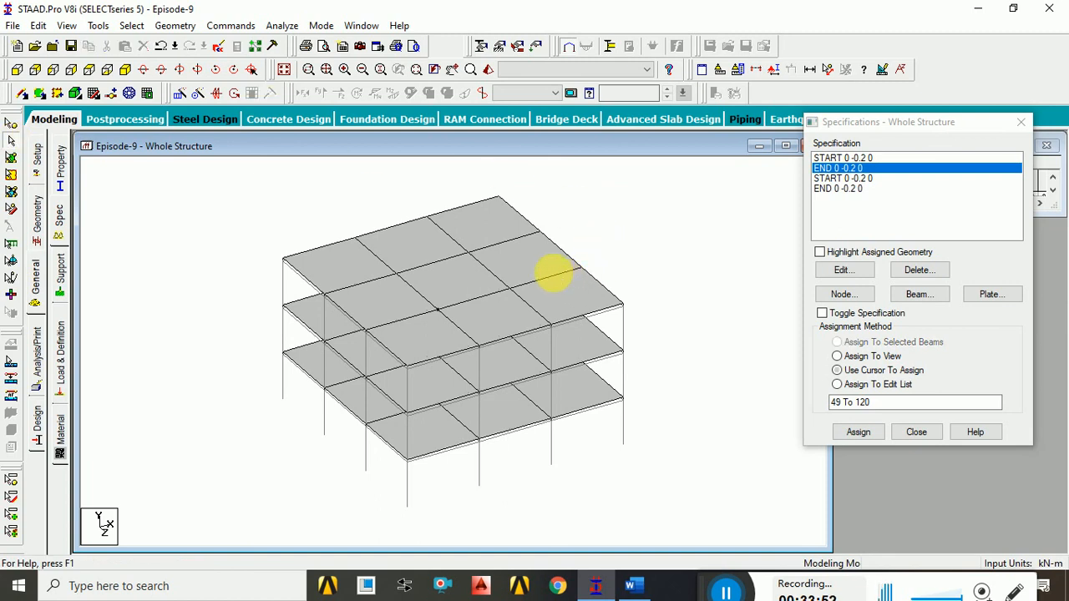
click(553, 277)
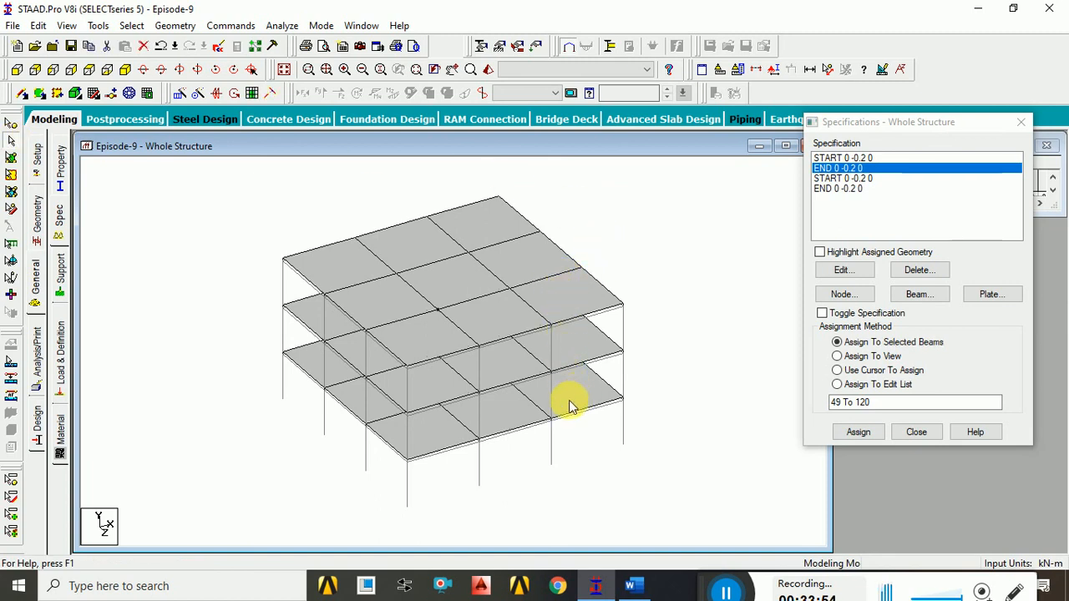
click(386, 444)
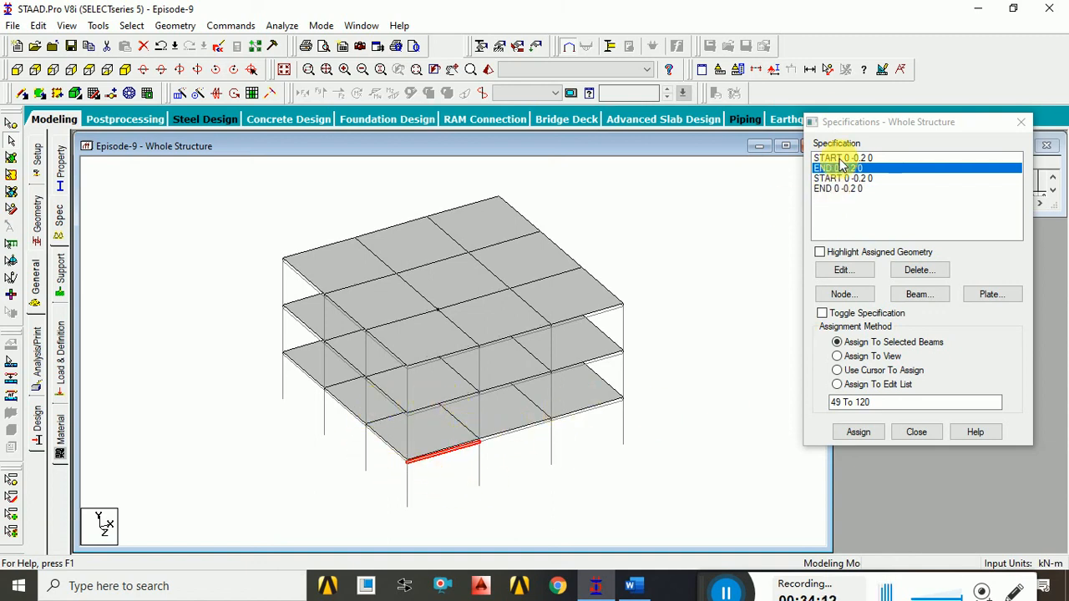
click(677, 342)
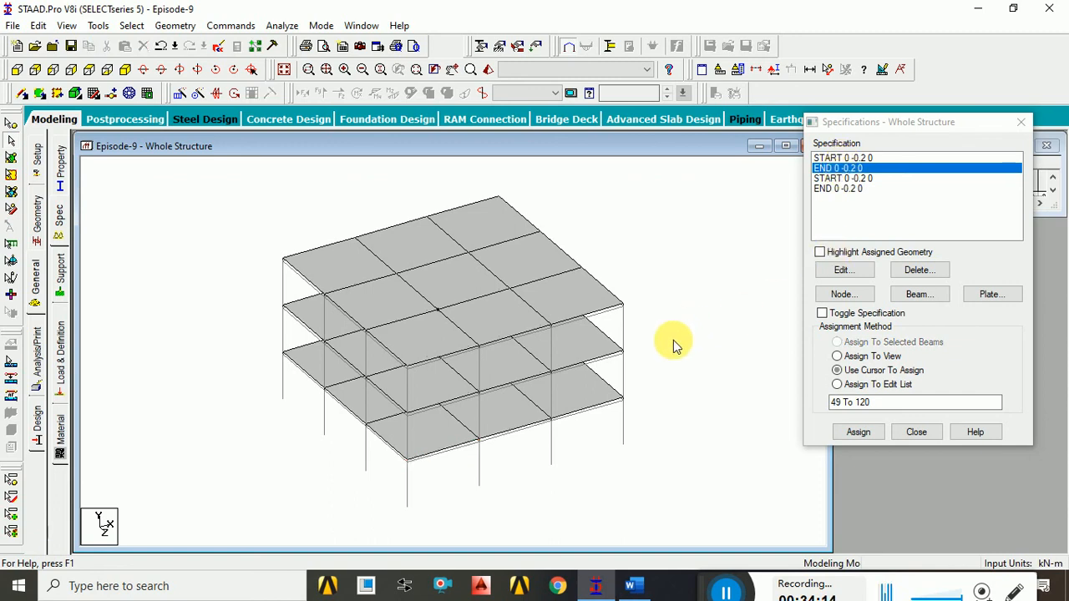
click(916, 432)
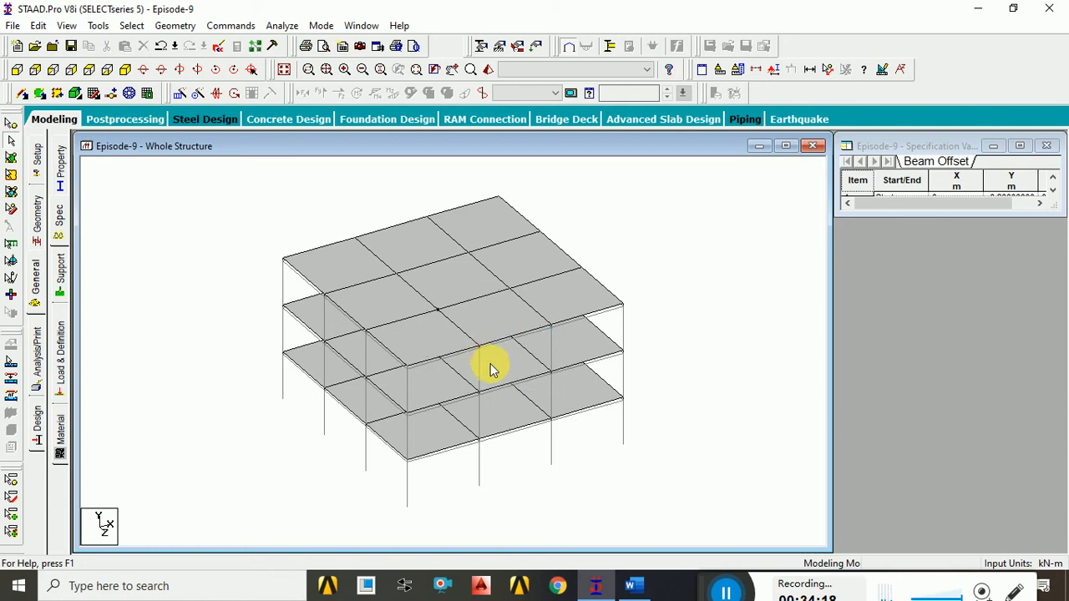
Step: Examine the offset of the floor beams from the slabs in the front view, selecting the top-floor middle-bay beam
scroll(433, 440, up, 3)
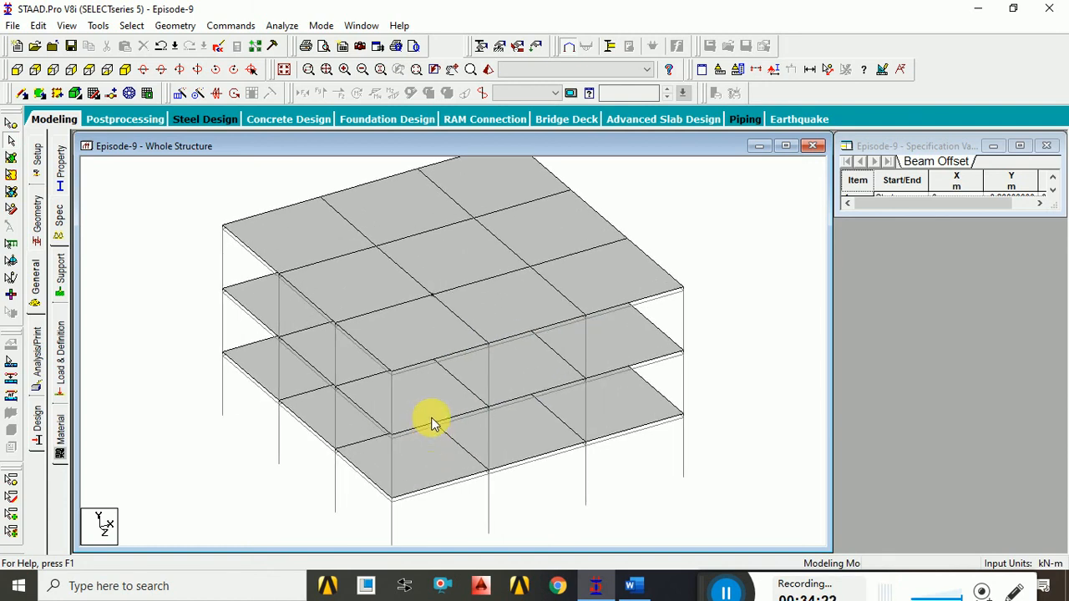
click(17, 69)
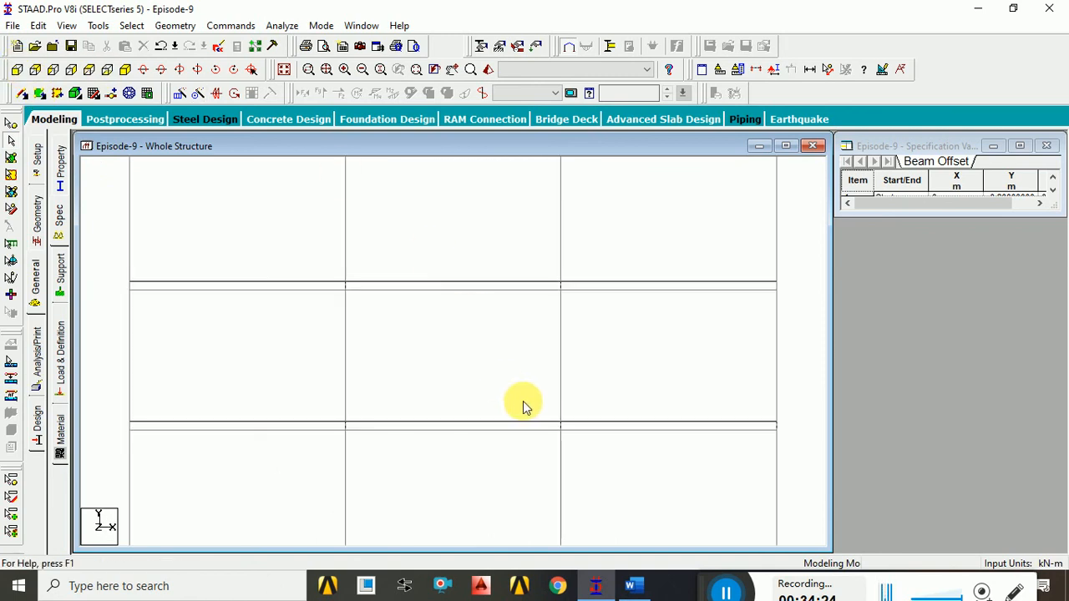
scroll(526, 406, down, 2)
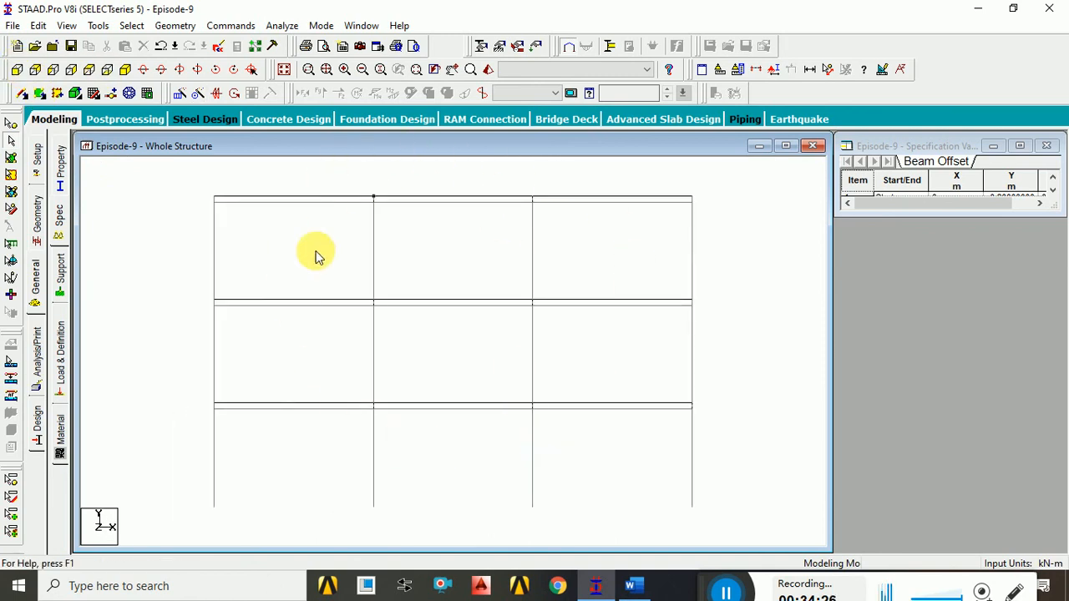
click(363, 203)
click(394, 207)
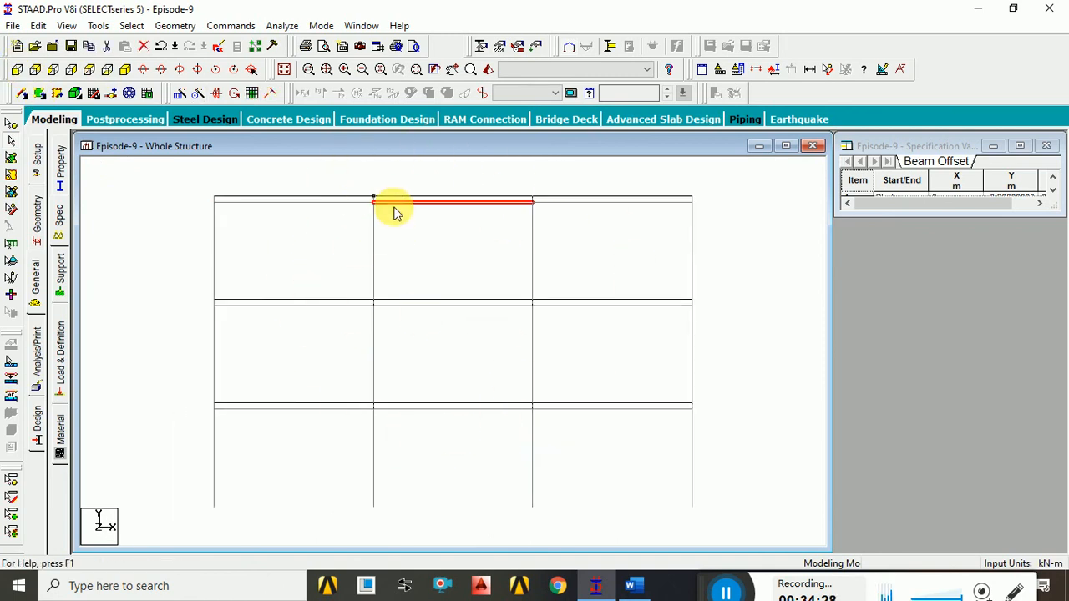
Step: Inspect the offset floor beams of the first bay in the front and plan views, selecting them one at a time
click(394, 197)
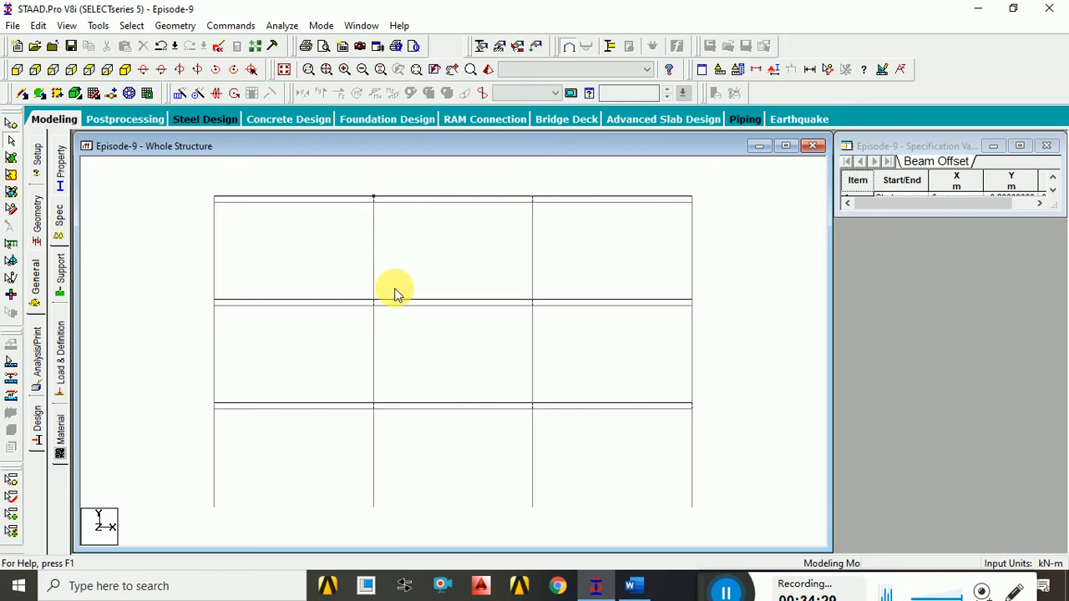
click(337, 304)
click(335, 409)
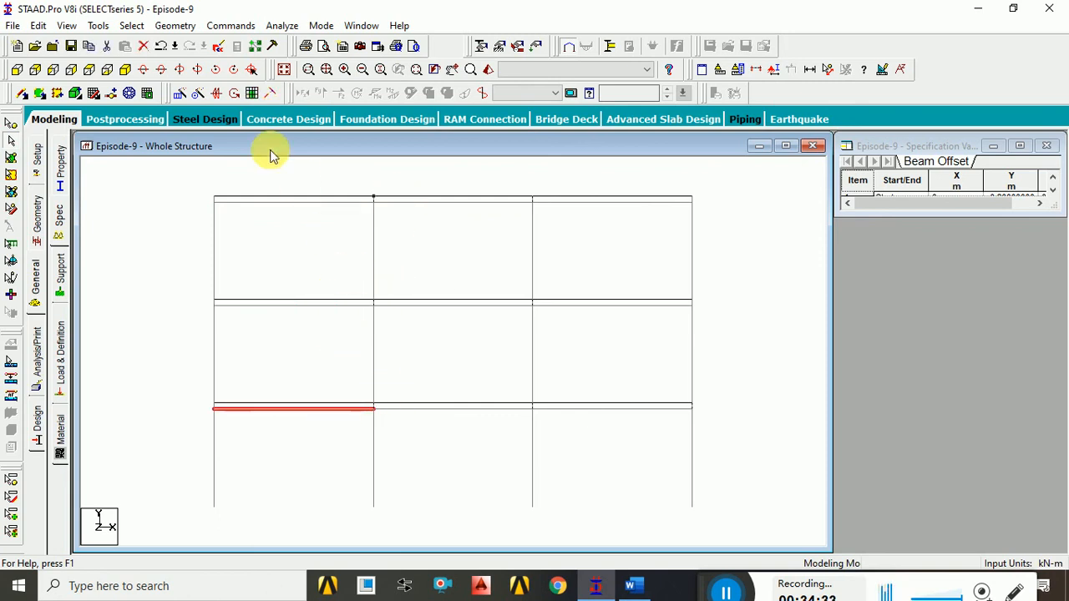
click(89, 68)
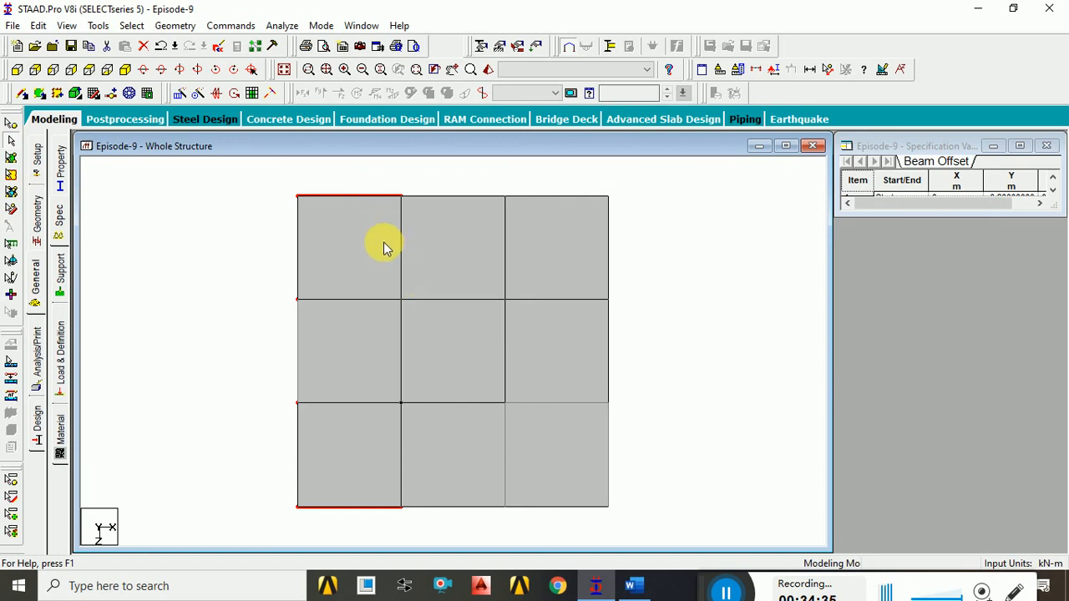
click(384, 242)
click(349, 196)
click(349, 405)
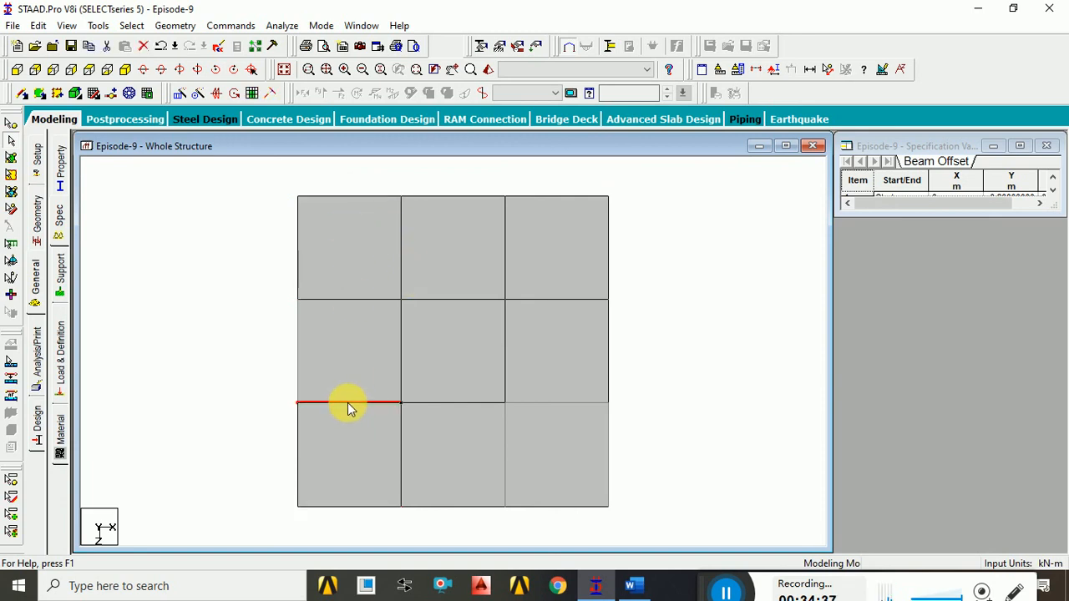
click(340, 299)
Step: Check the offset beams of all three floors against the slab lines in the side view, selecting the first-bay beams individually
click(53, 69)
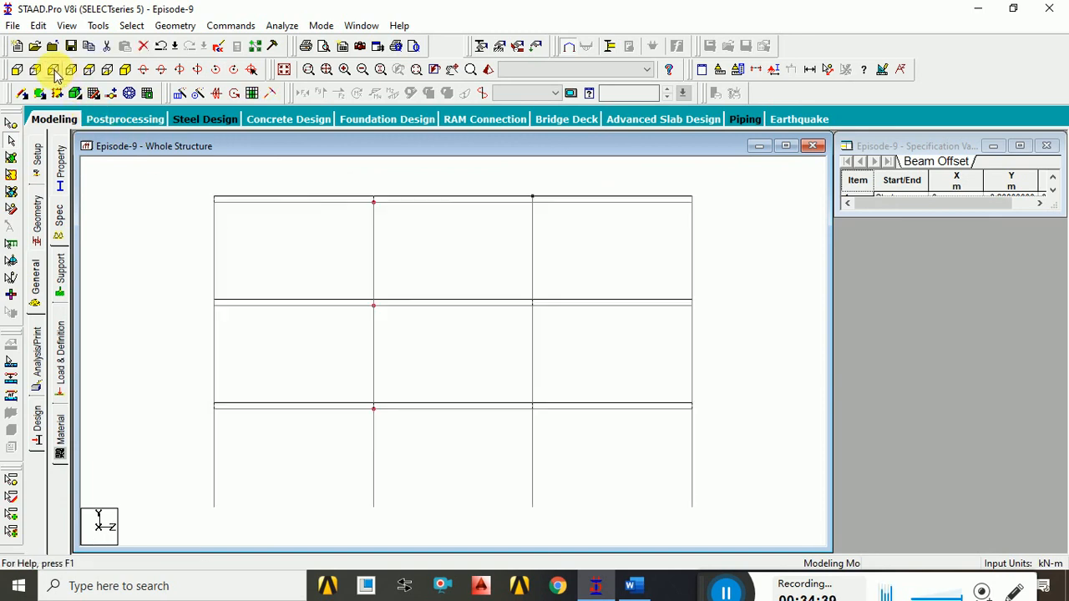
click(322, 202)
click(330, 306)
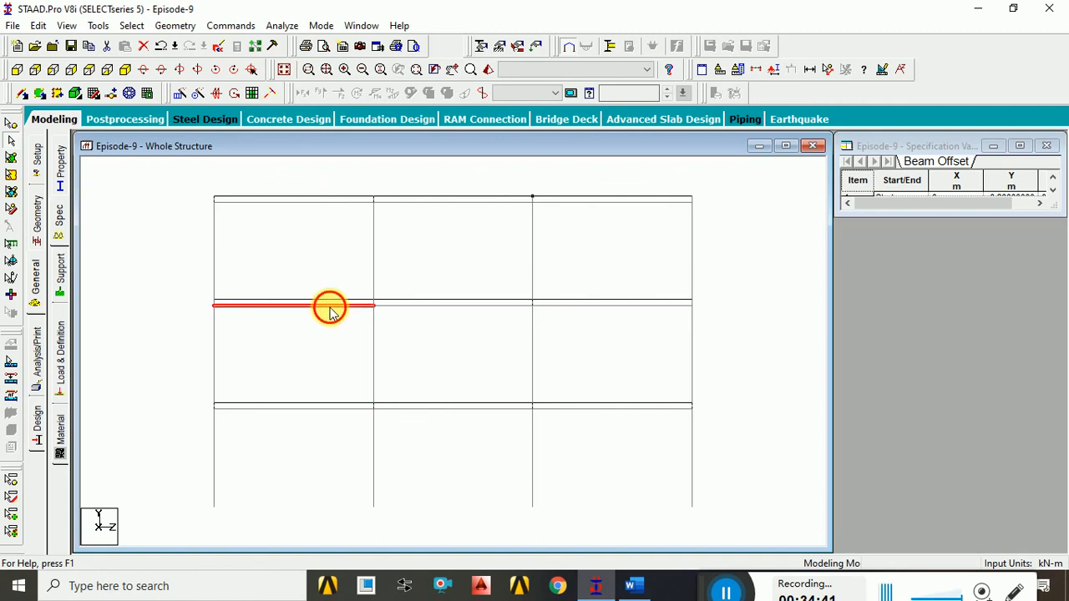
click(327, 407)
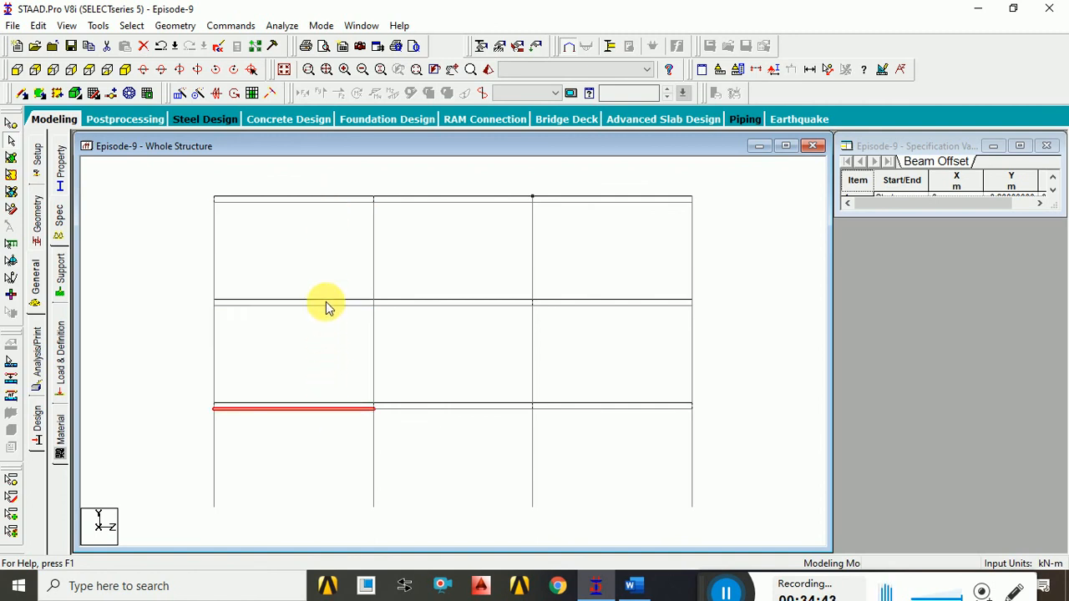
click(326, 305)
click(333, 202)
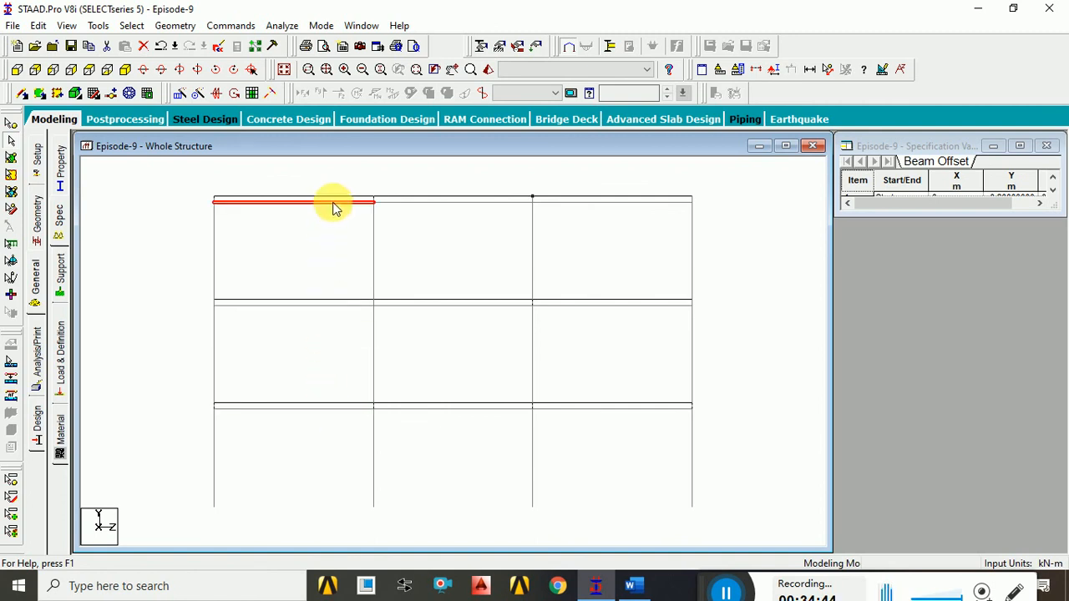
click(329, 306)
click(313, 407)
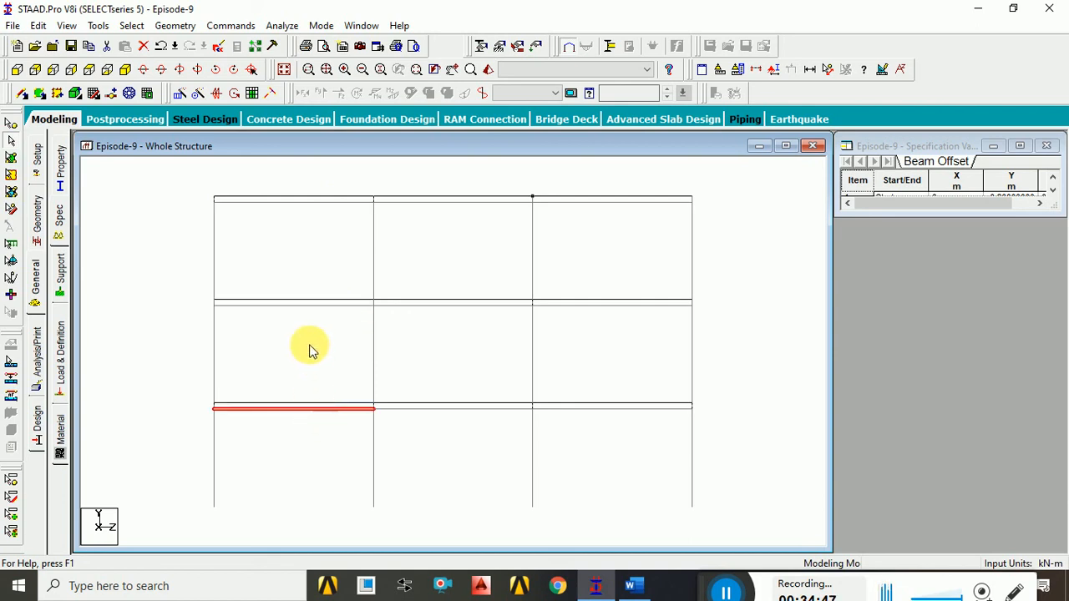
click(301, 296)
click(304, 304)
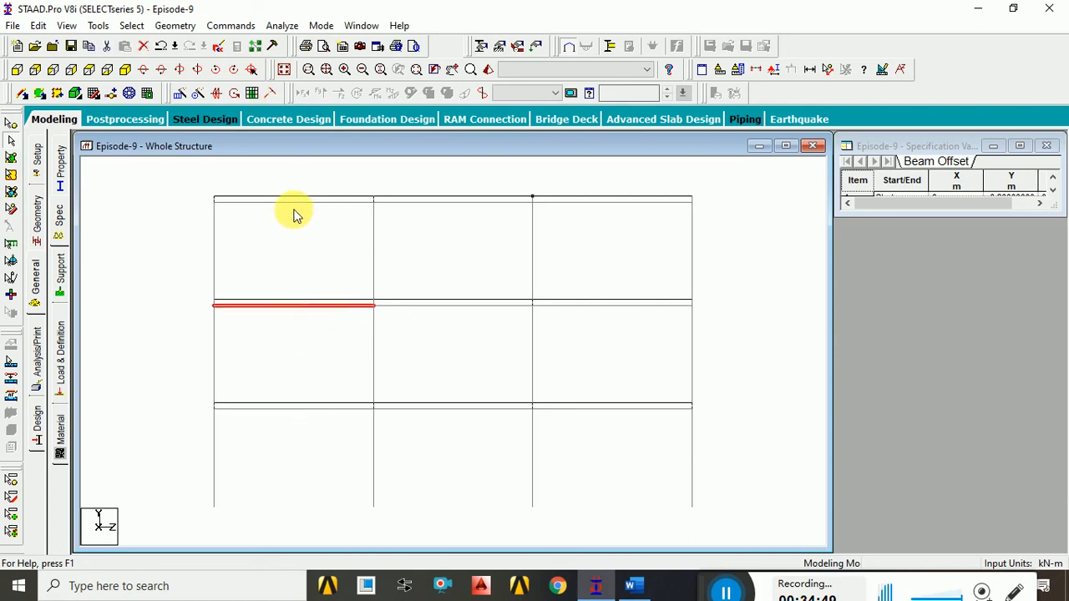
click(296, 203)
click(304, 306)
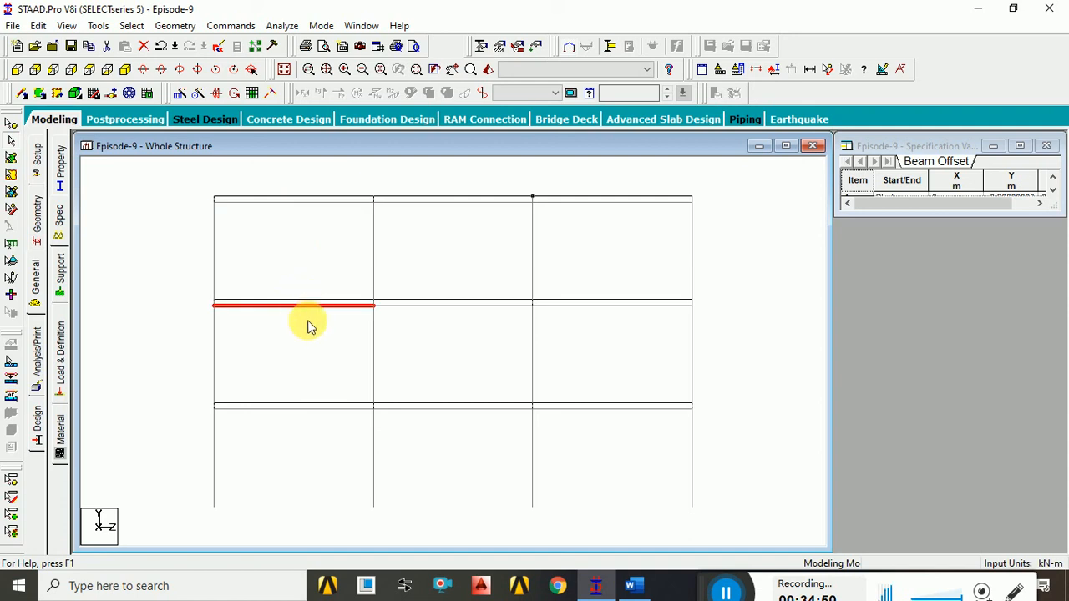
click(322, 408)
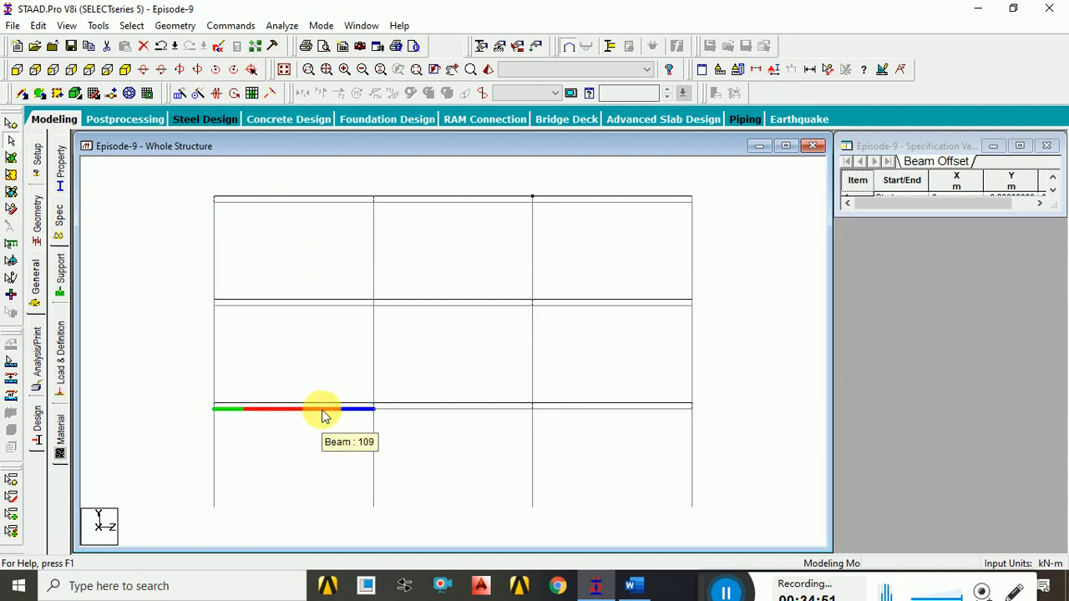
click(324, 306)
click(326, 202)
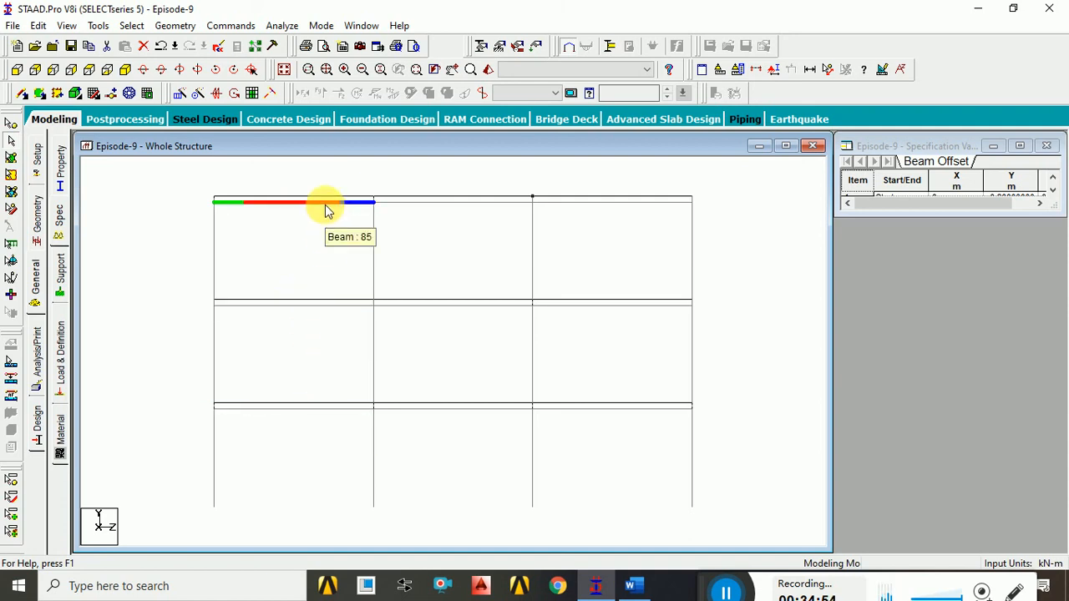
Step: Render only a top-floor corner slab plate with its edge beam from the isometric view, examine their junction, and clear the selection
click(285, 71)
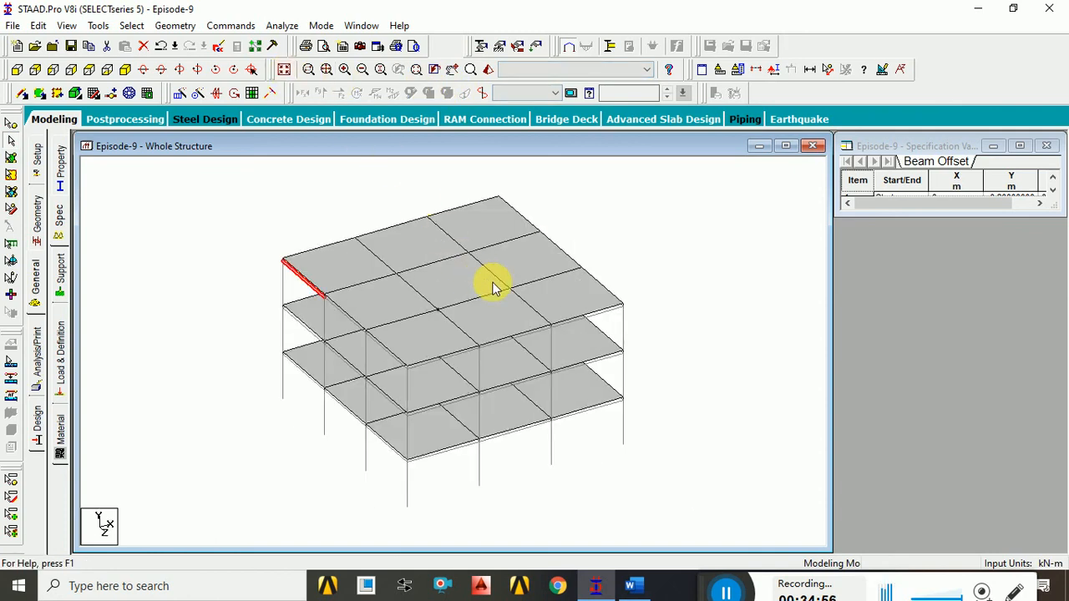
click(644, 260)
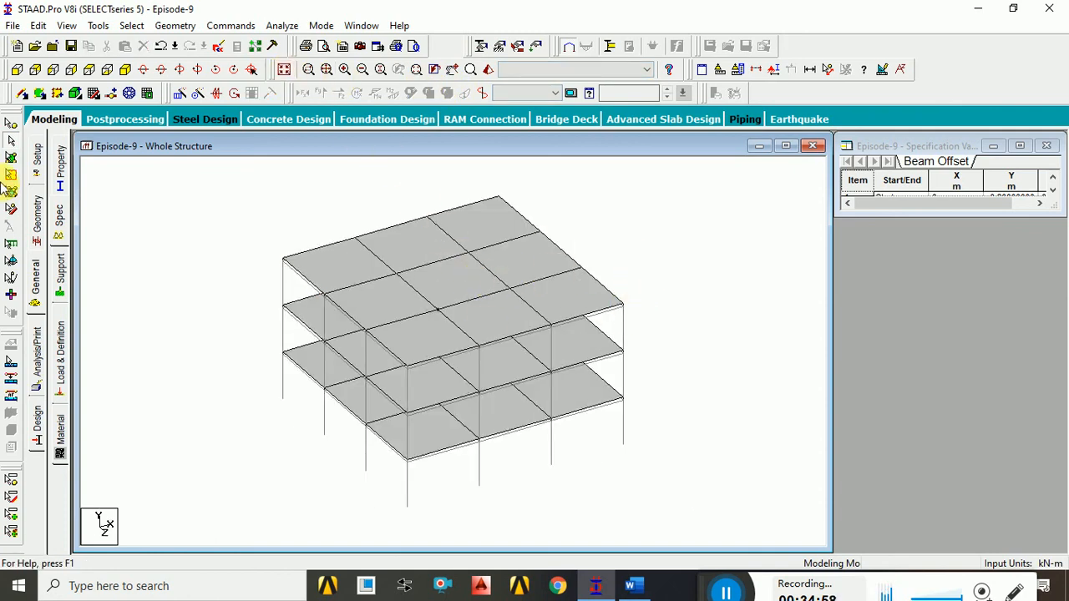
click(12, 209)
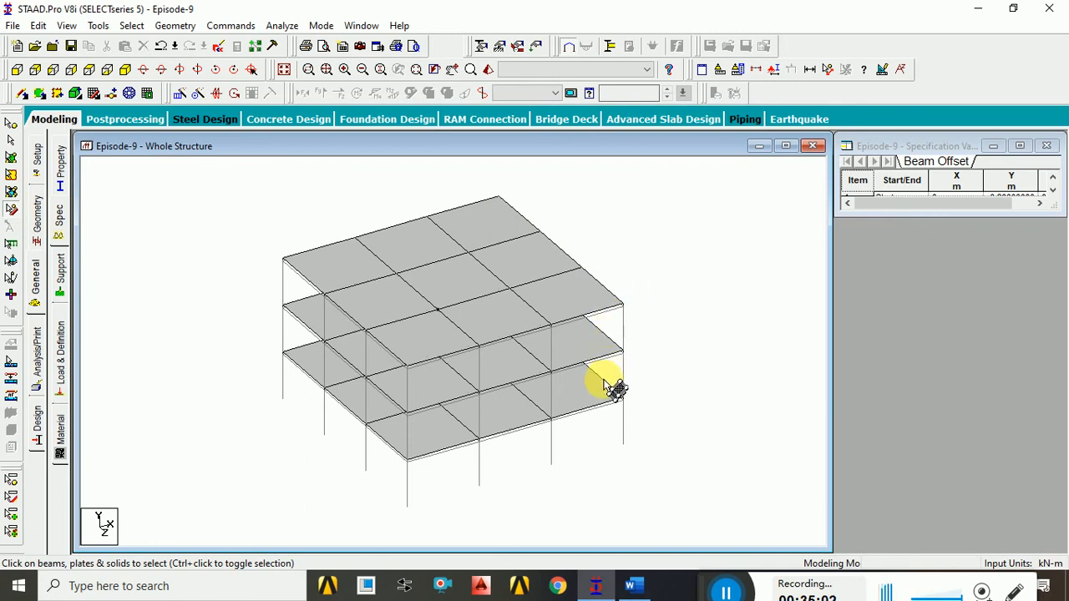
click(593, 301)
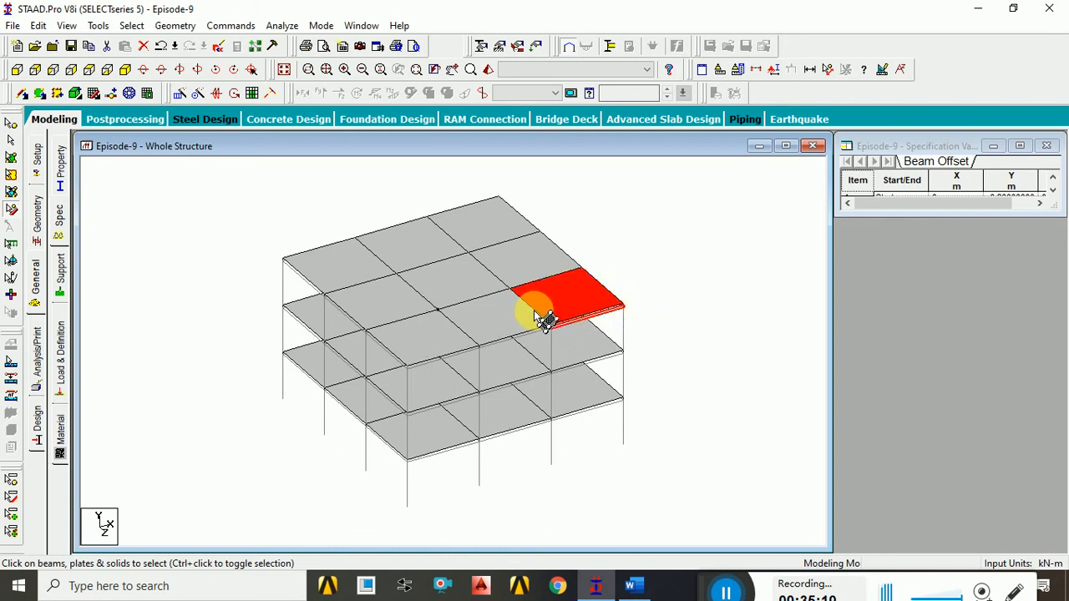
click(488, 72)
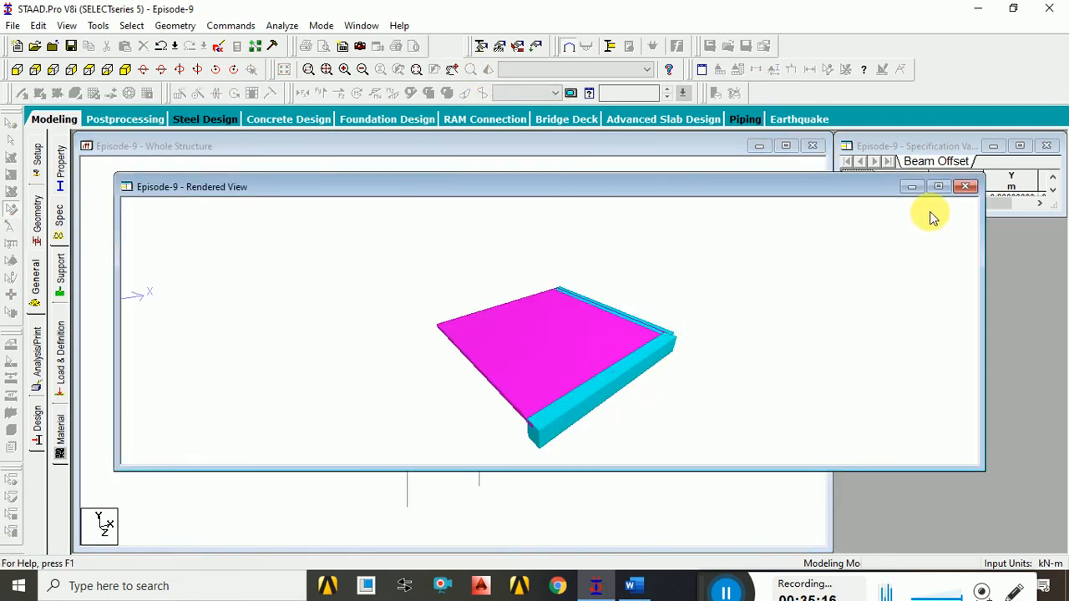
click(938, 186)
drag(632, 380, 706, 368)
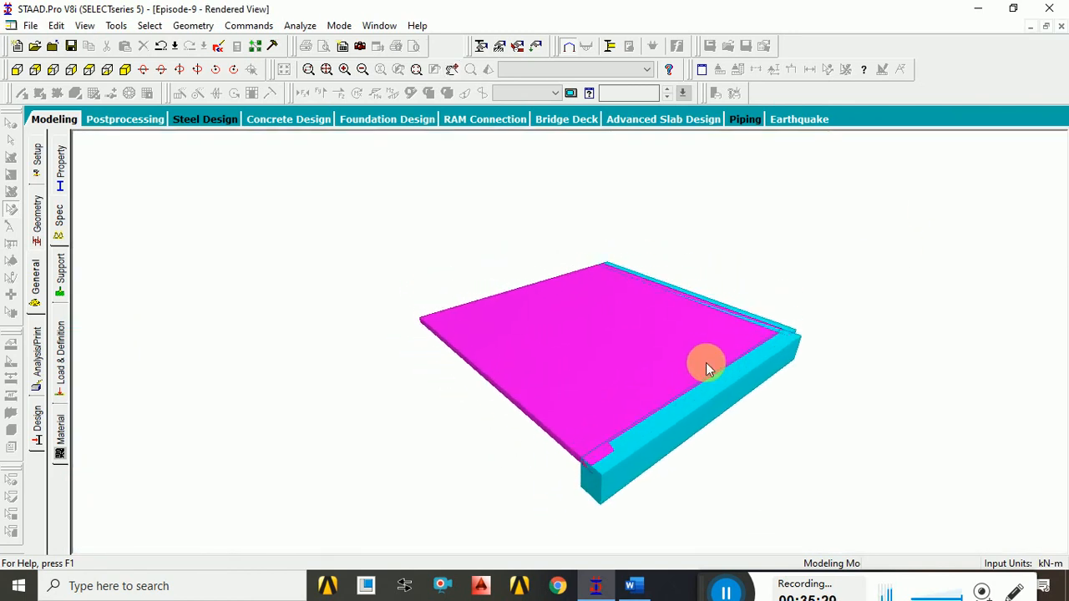
drag(487, 448, 779, 344)
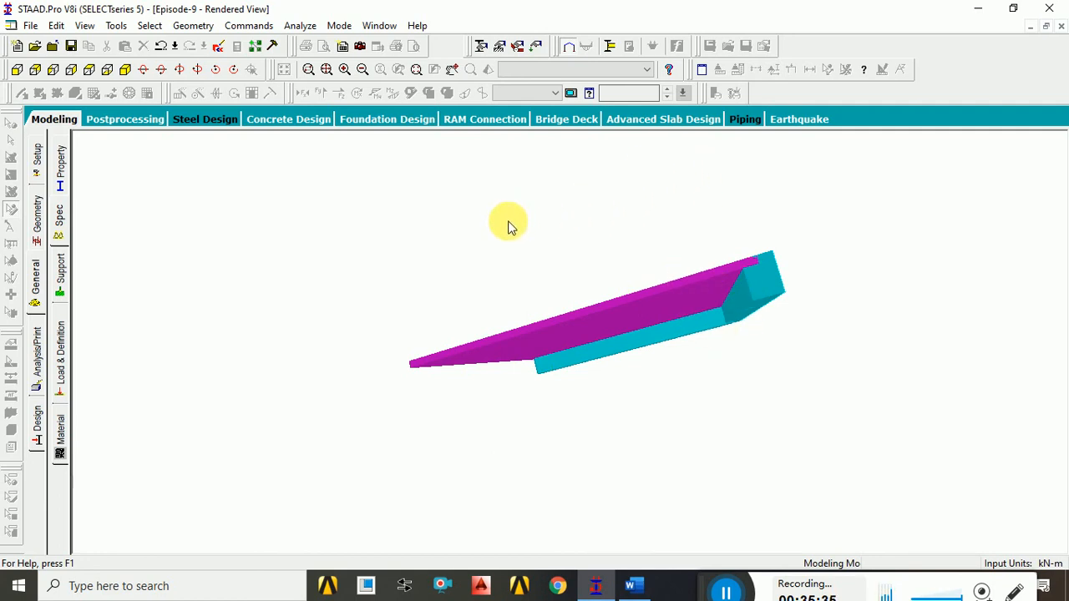
click(1060, 26)
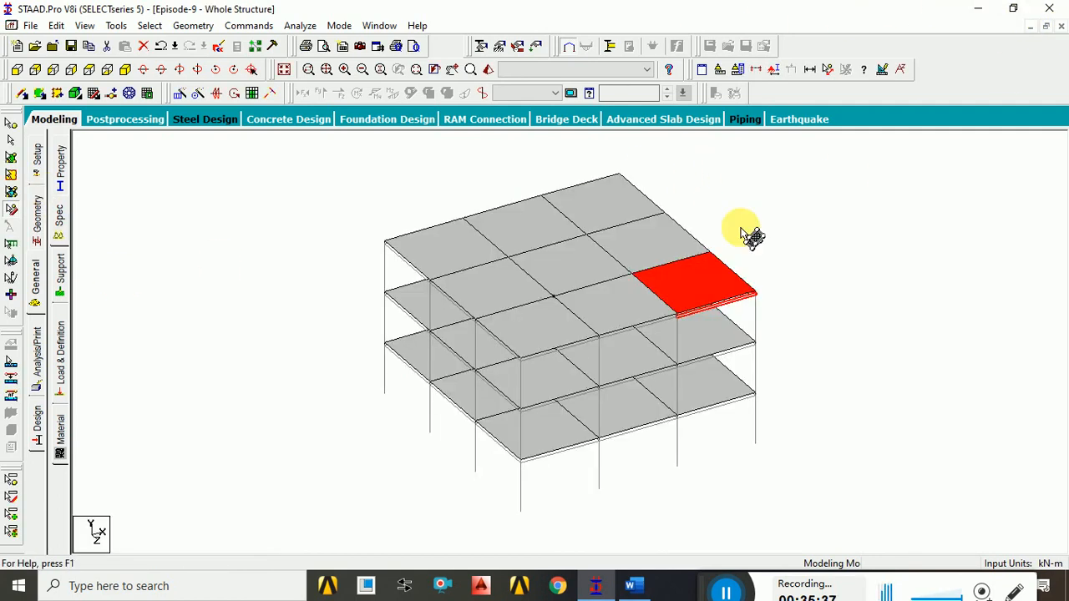
click(811, 251)
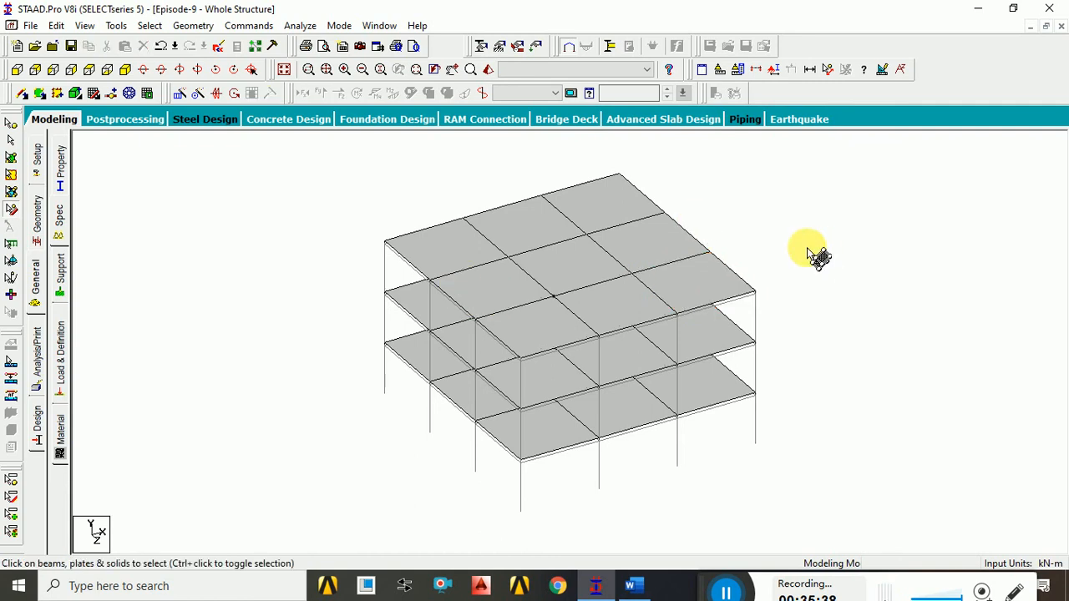
click(733, 305)
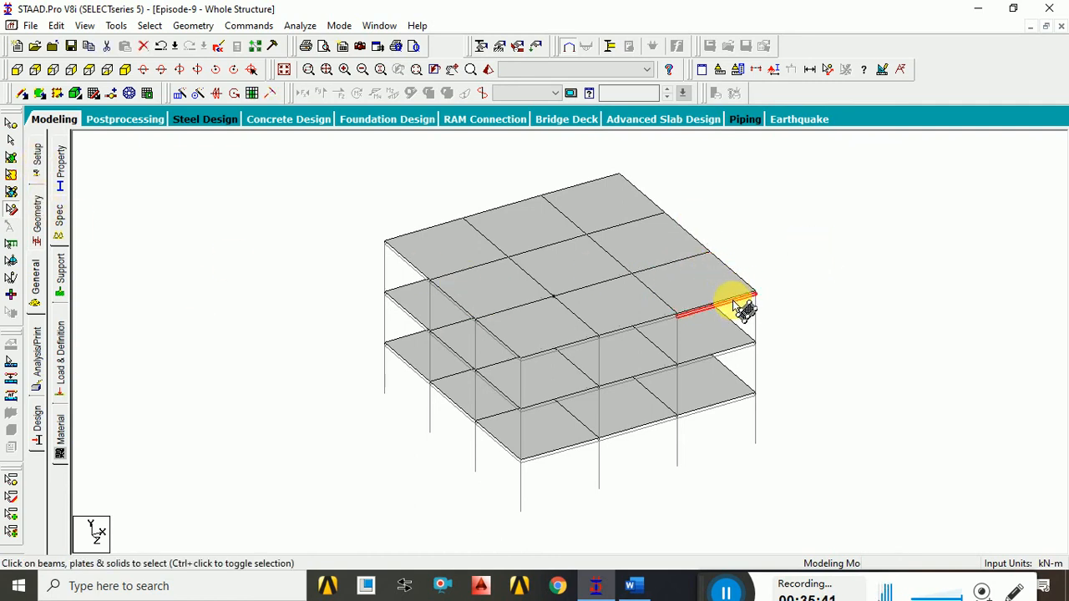
ctrl+click(668, 311)
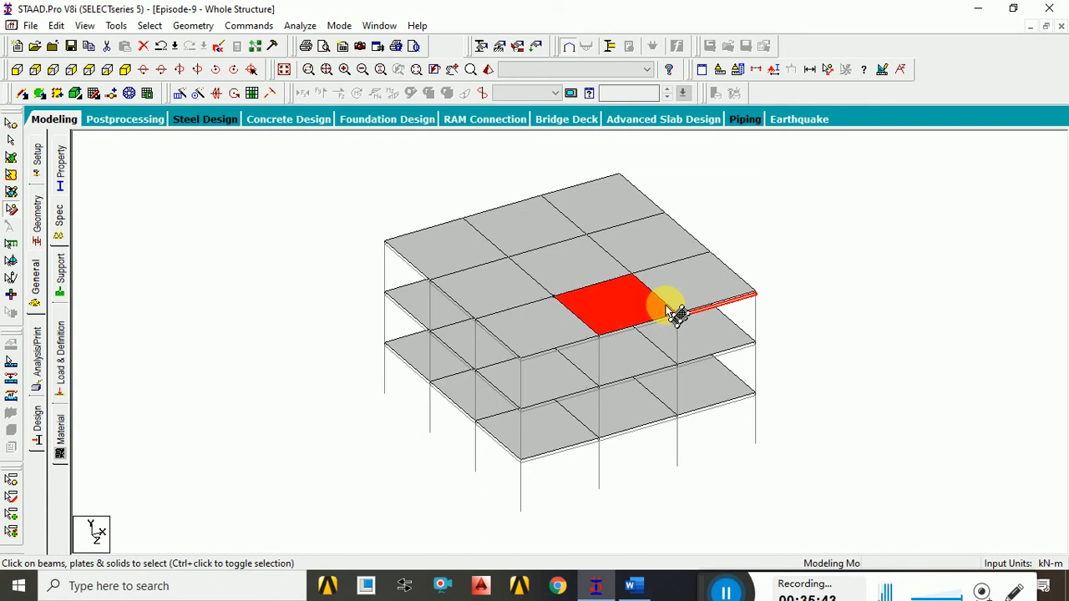
click(767, 271)
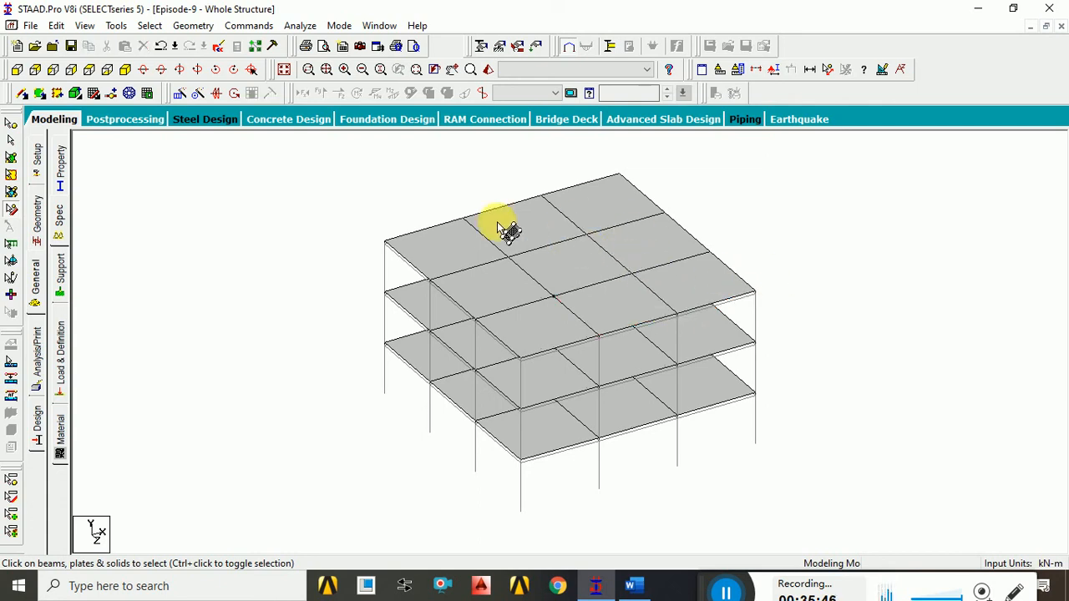
Step: Select several adjoining slab plates with their beams and columns at one building corner and display them in a maximized rendered view
drag(489, 259, 551, 299)
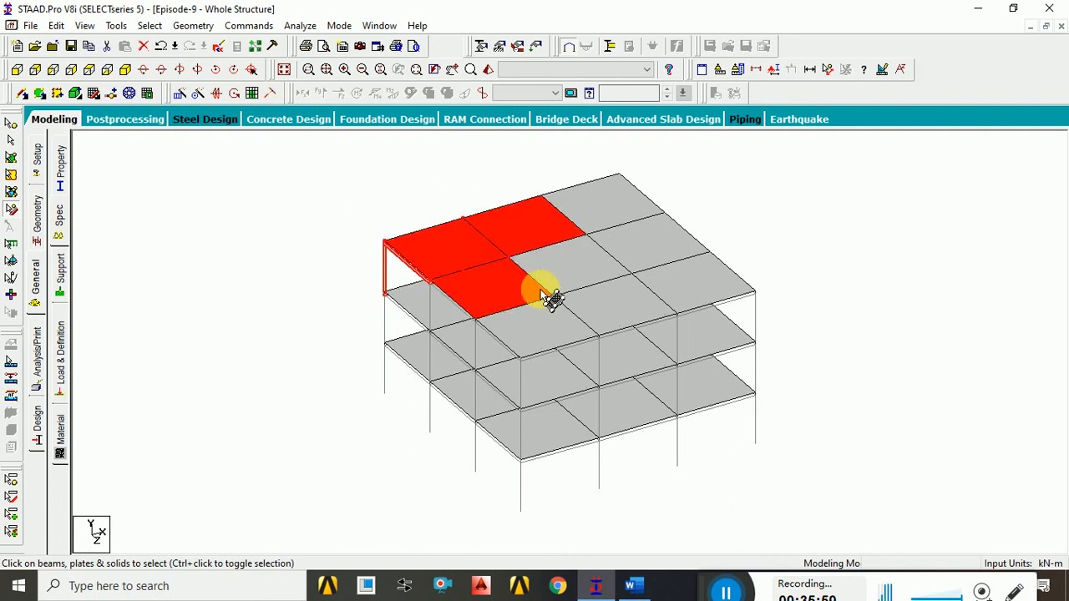
click(482, 46)
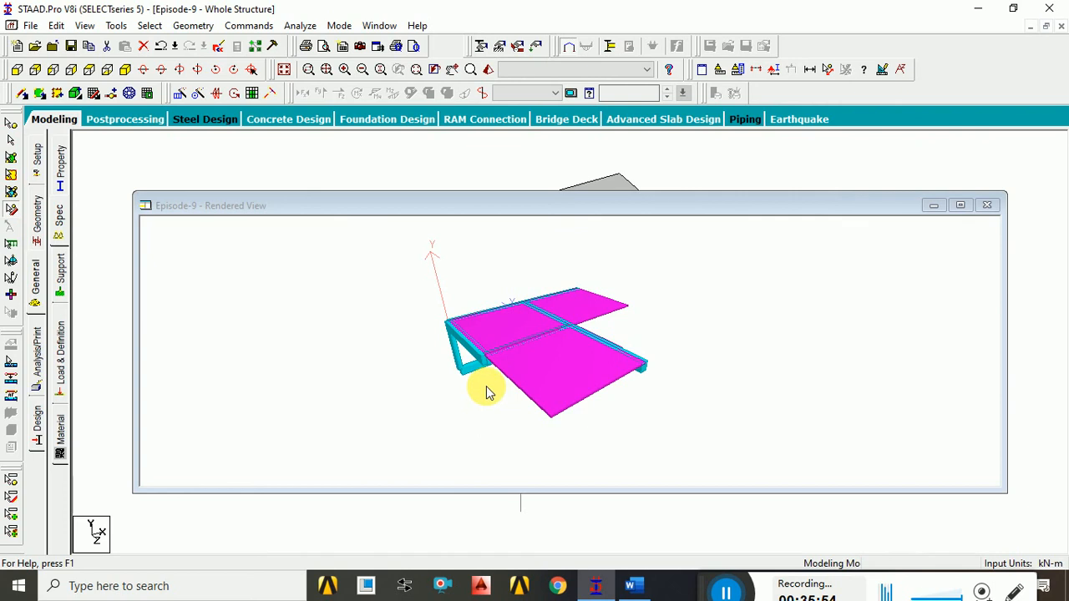
drag(484, 390, 723, 255)
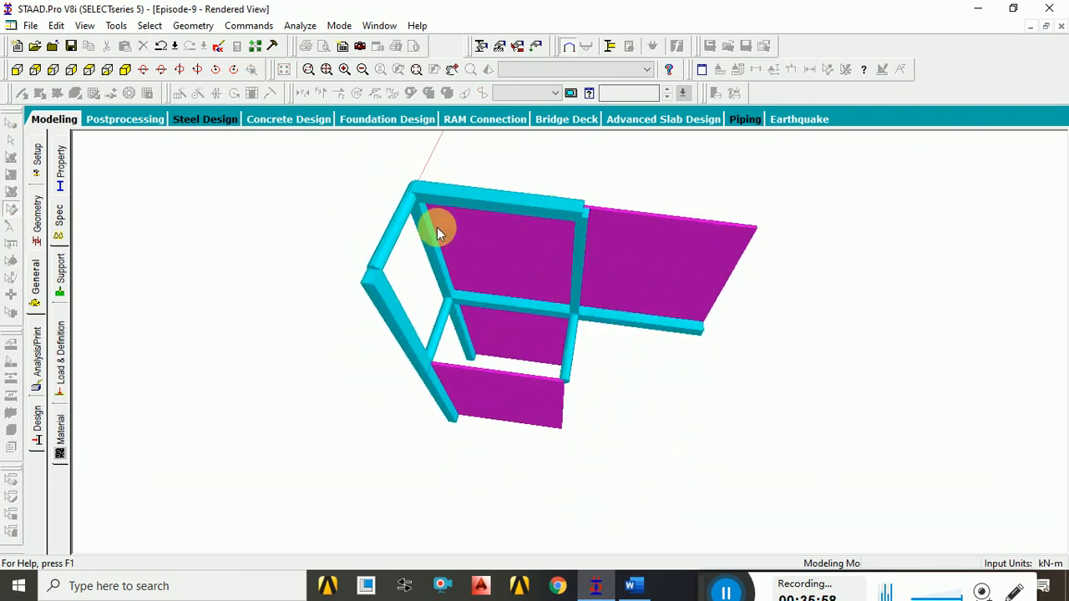
Step: Examine from below and from the sides how the offset beams meet the slab plates and columns in the rendered partial frame
click(517, 241)
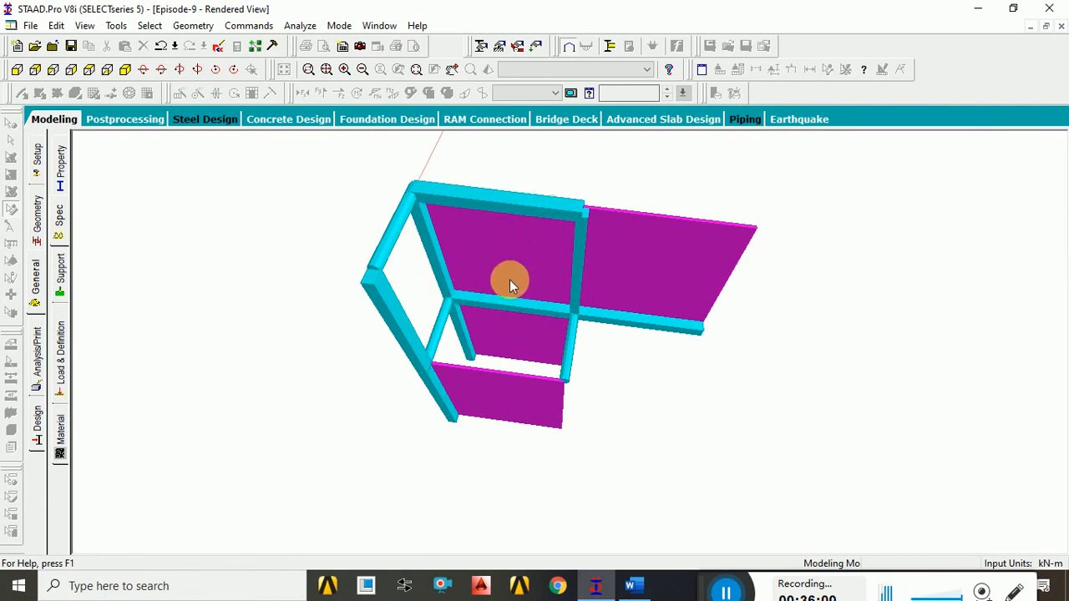
drag(511, 284, 334, 384)
click(389, 286)
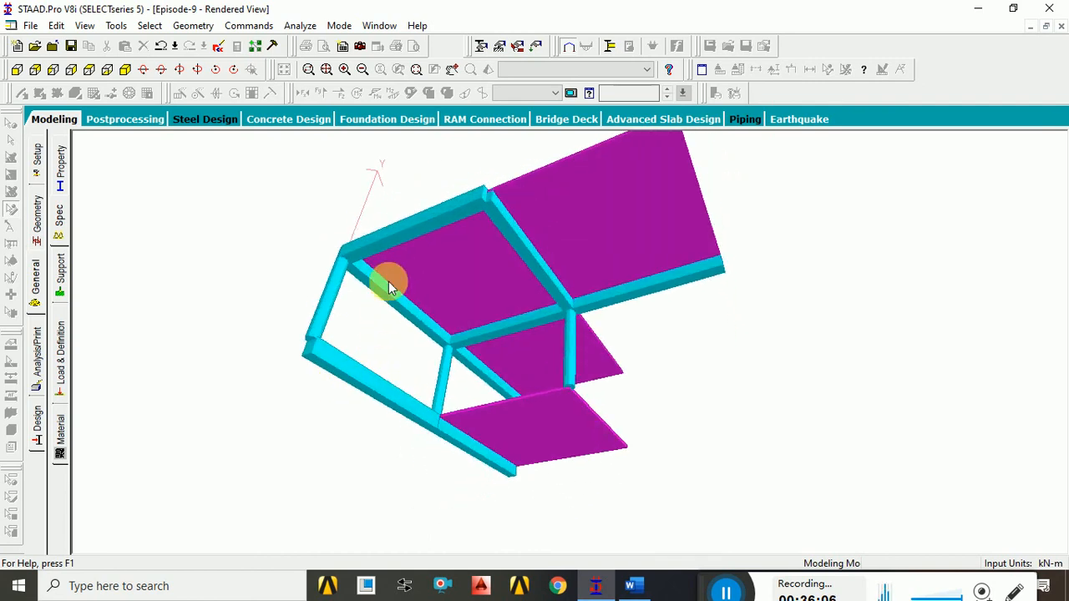
drag(389, 286, 780, 187)
click(499, 232)
drag(499, 232, 585, 226)
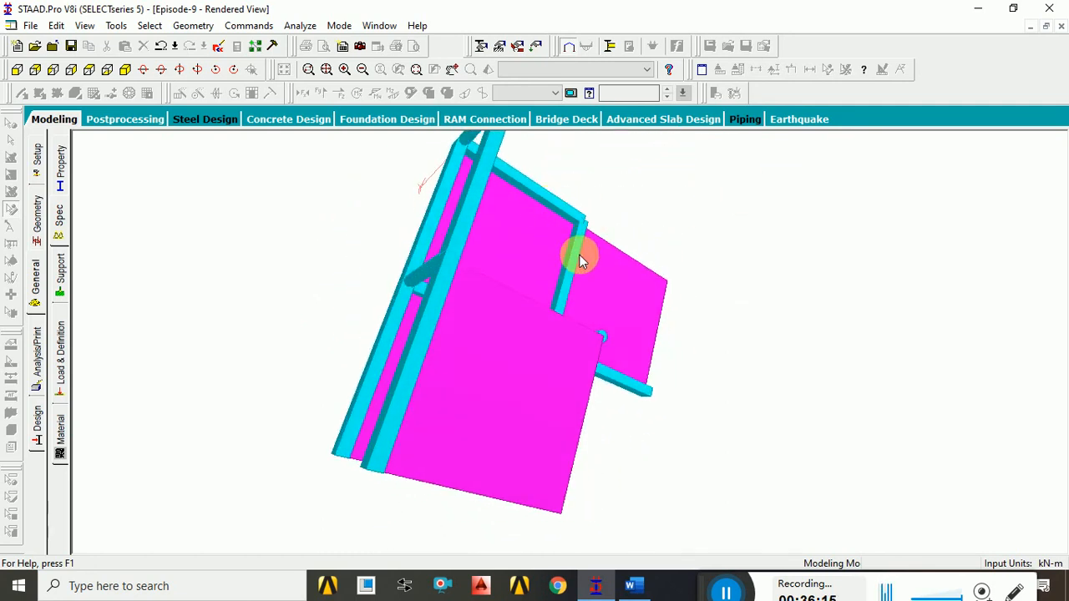
drag(557, 267, 481, 368)
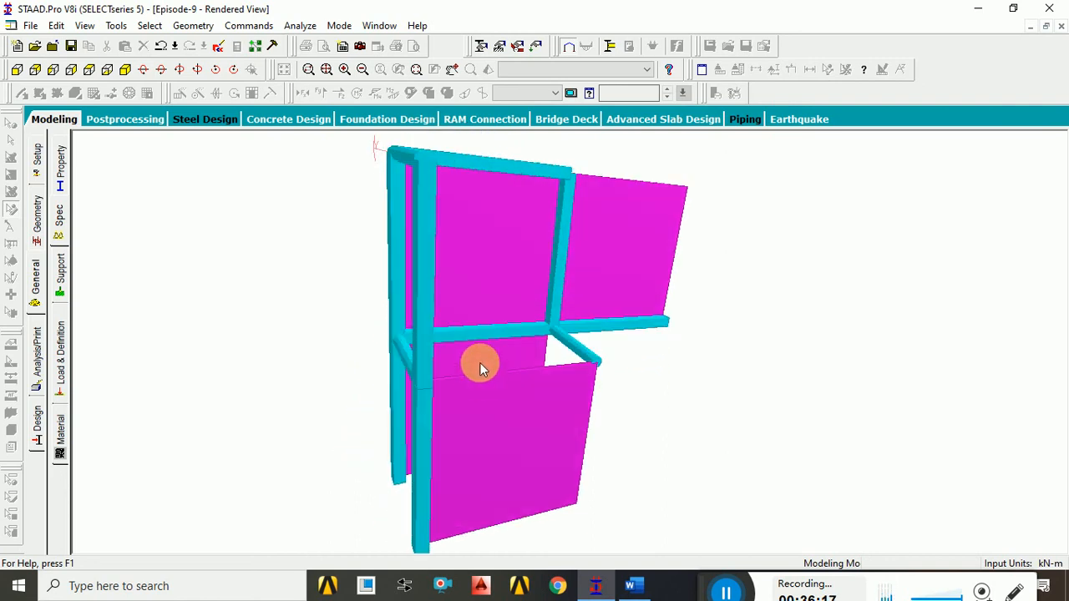
mouse_move(481, 319)
mouse_down()
mouse_move(504, 353)
mouse_move(482, 325)
mouse_up()
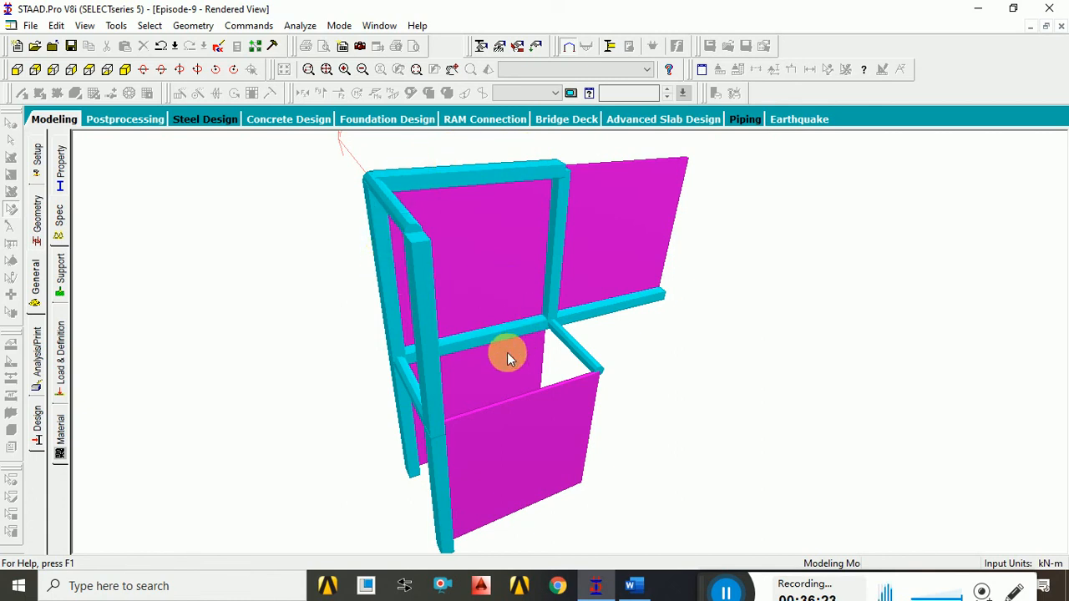
drag(490, 441, 668, 358)
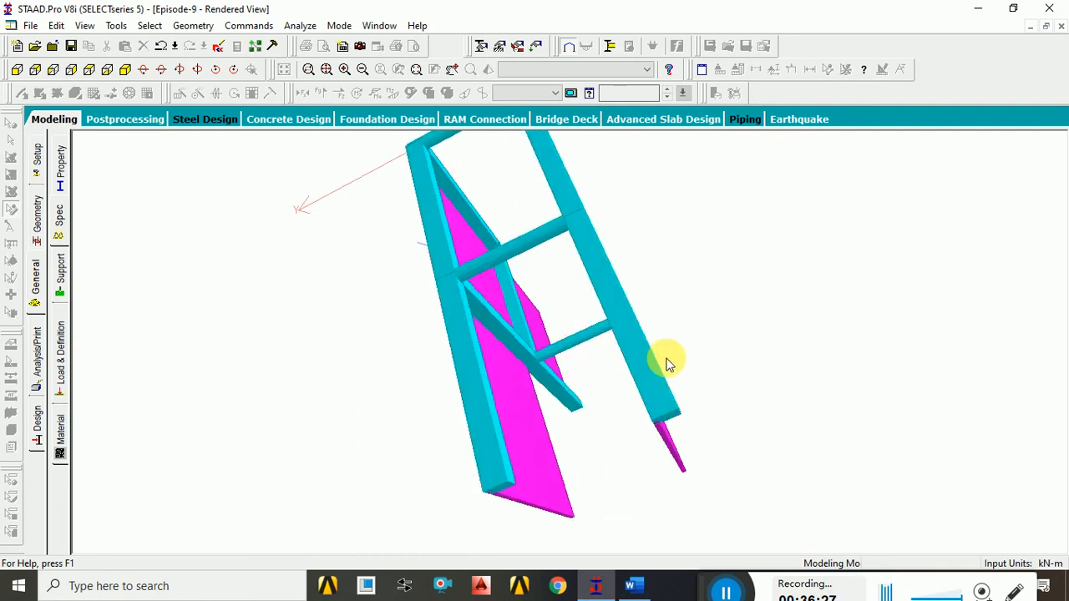
drag(682, 427, 627, 362)
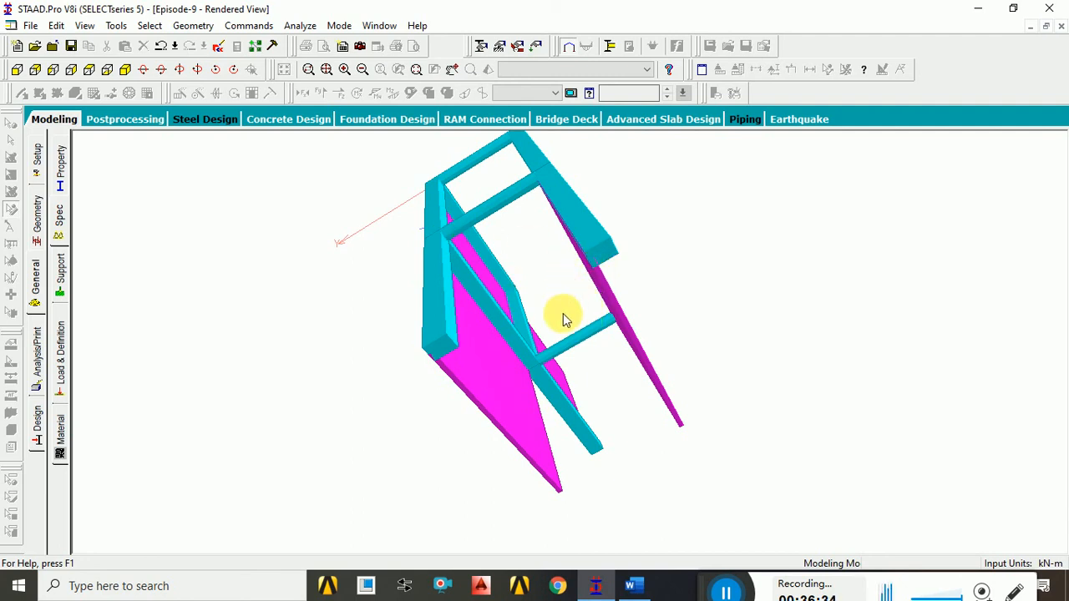
Step: Finish examining the partial frame from below, close its rendered view, and return to the whole structure without auto-saving the file
drag(563, 316, 426, 384)
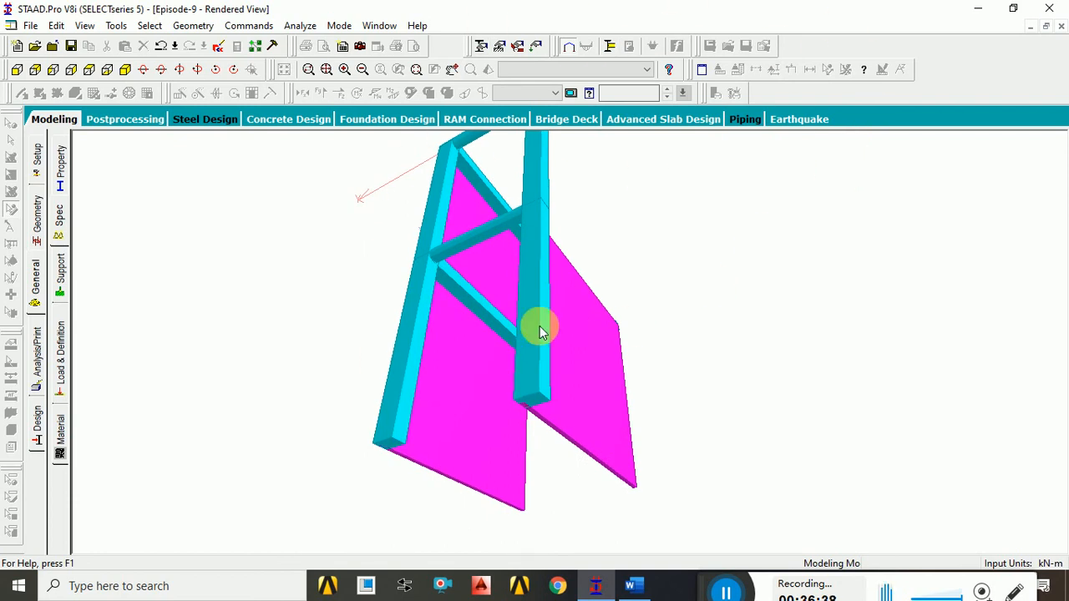
click(1061, 27)
click(825, 309)
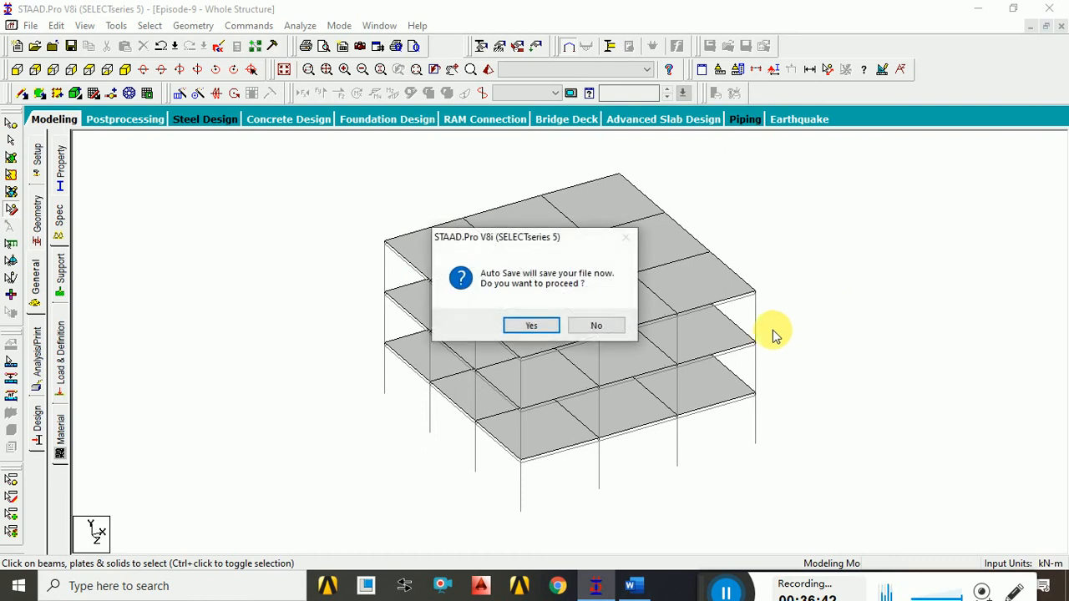
click(597, 325)
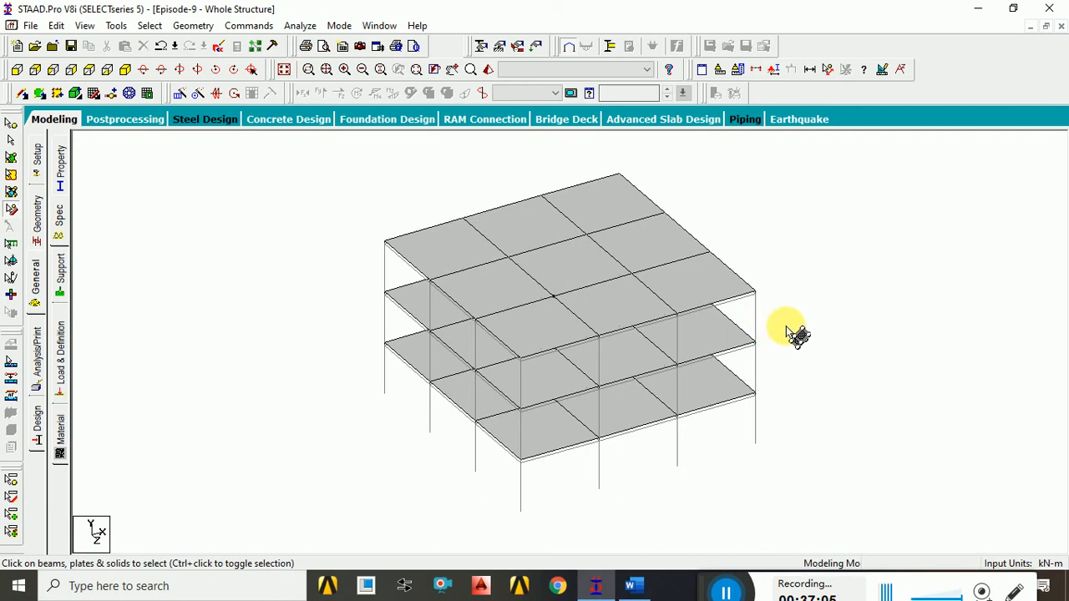
drag(788, 325, 818, 287)
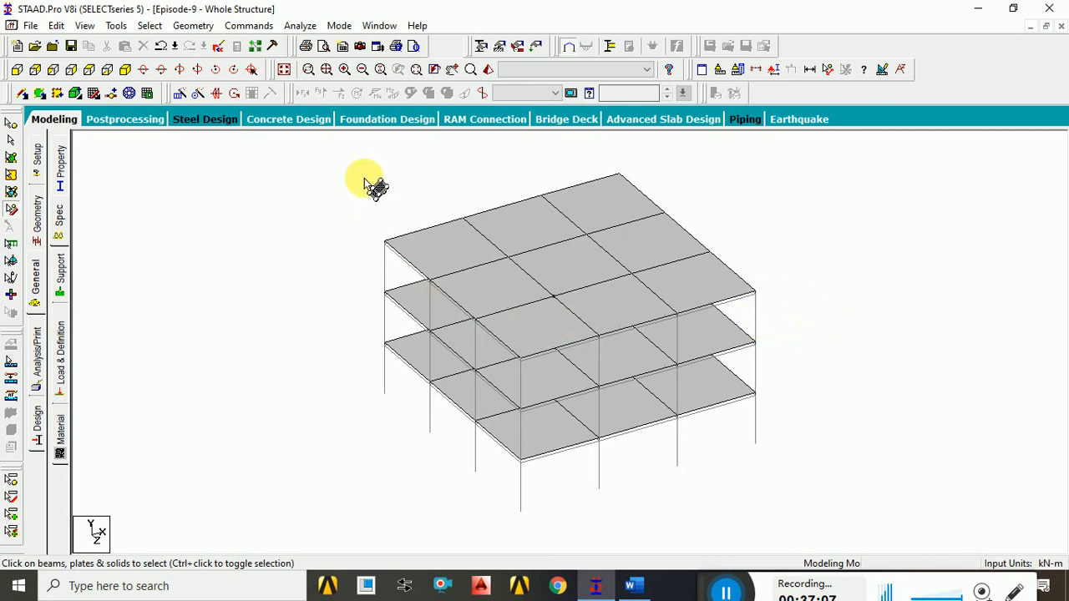
drag(364, 178, 821, 534)
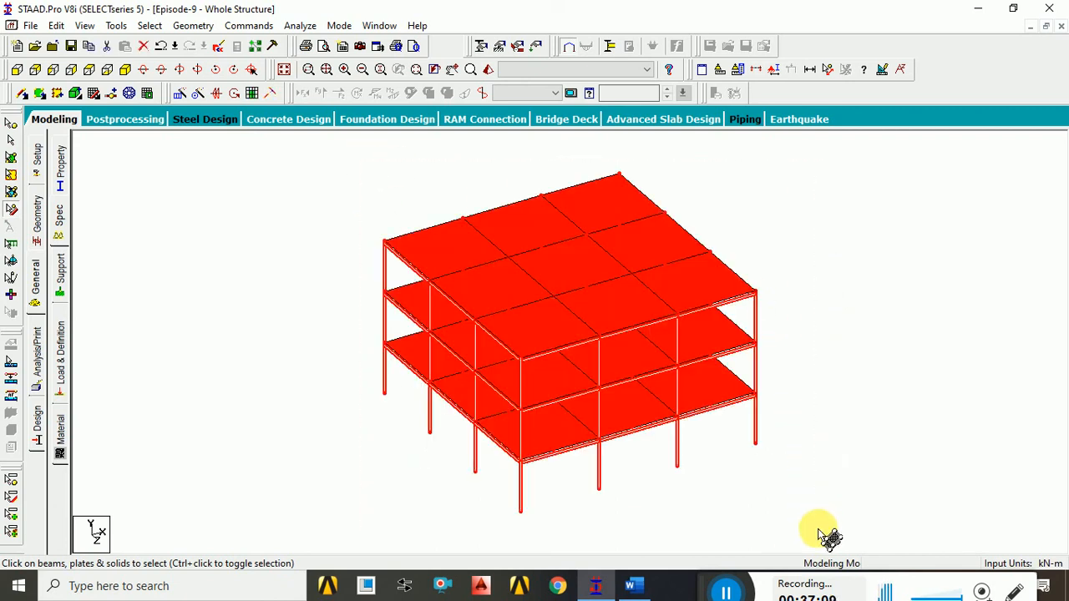
click(832, 347)
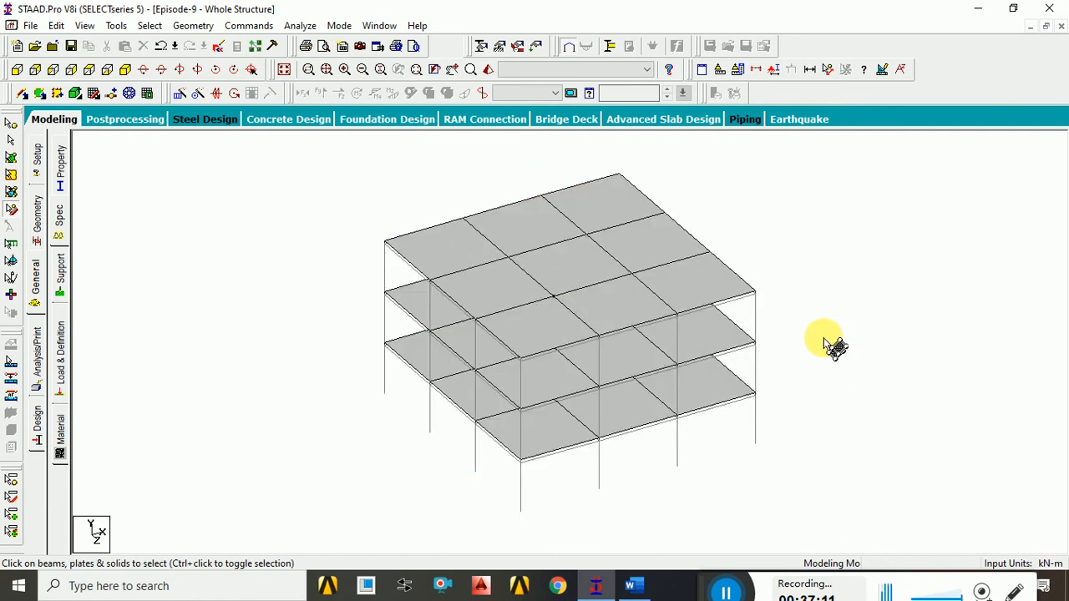